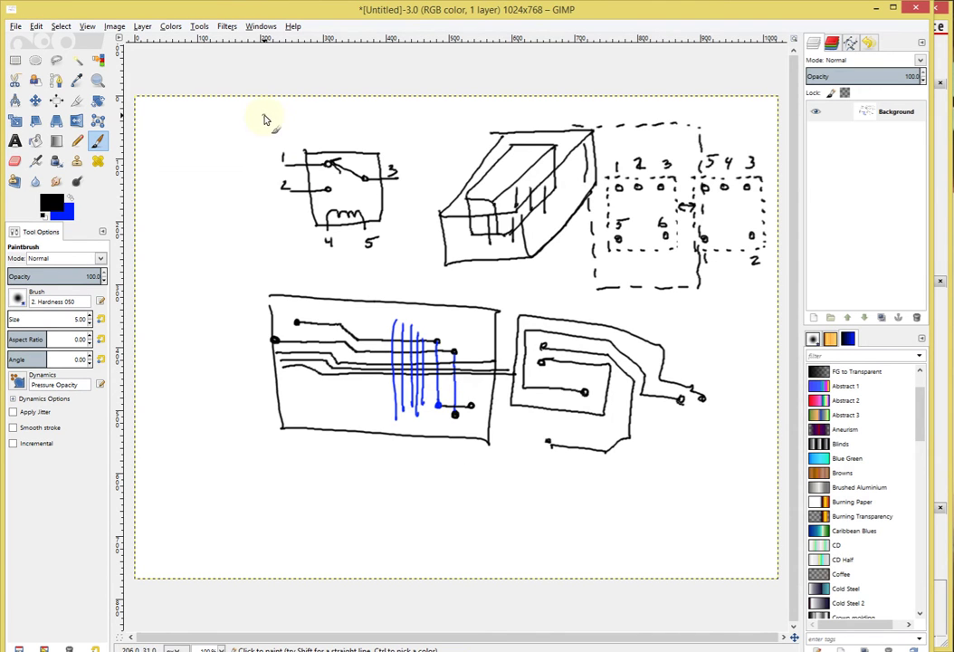
key(ctrl+n)
key(Return)
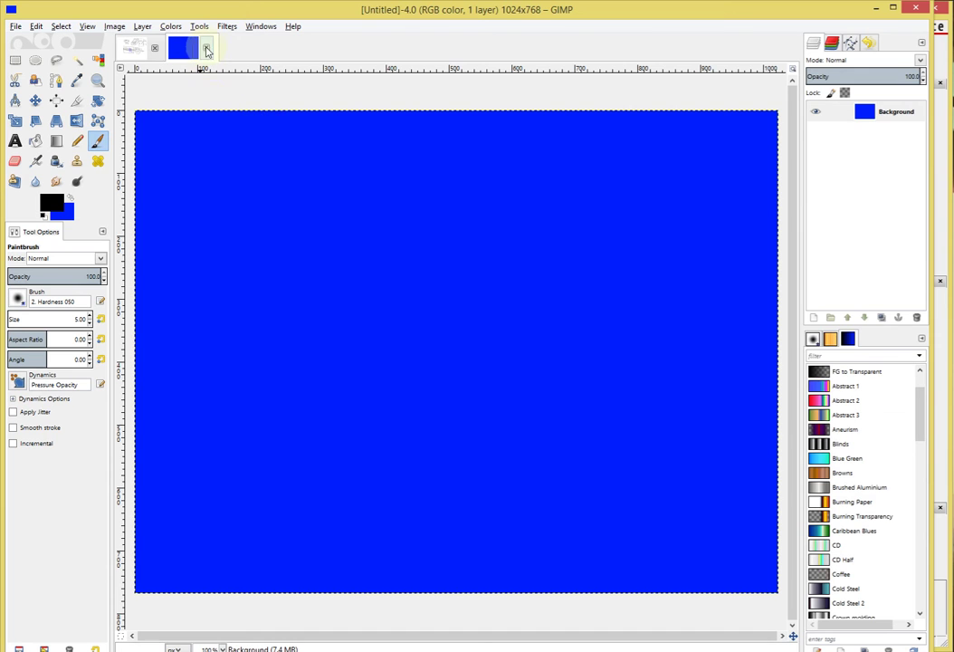
click(205, 48)
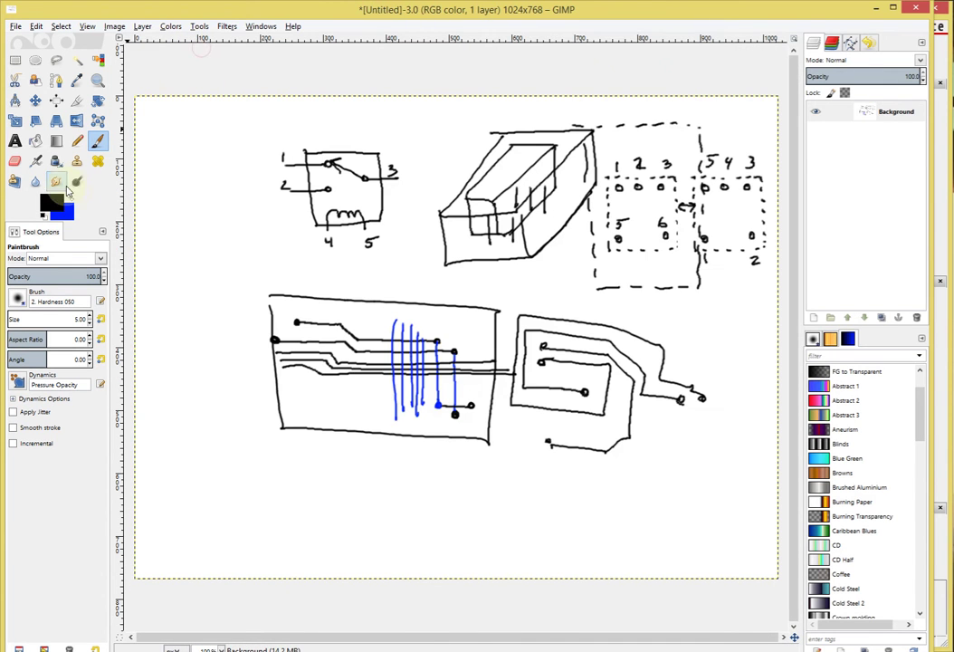
Step: Set the background colour to white (ffffff) and create a new 1024 × 768 px image
click(70, 211)
click(159, 268)
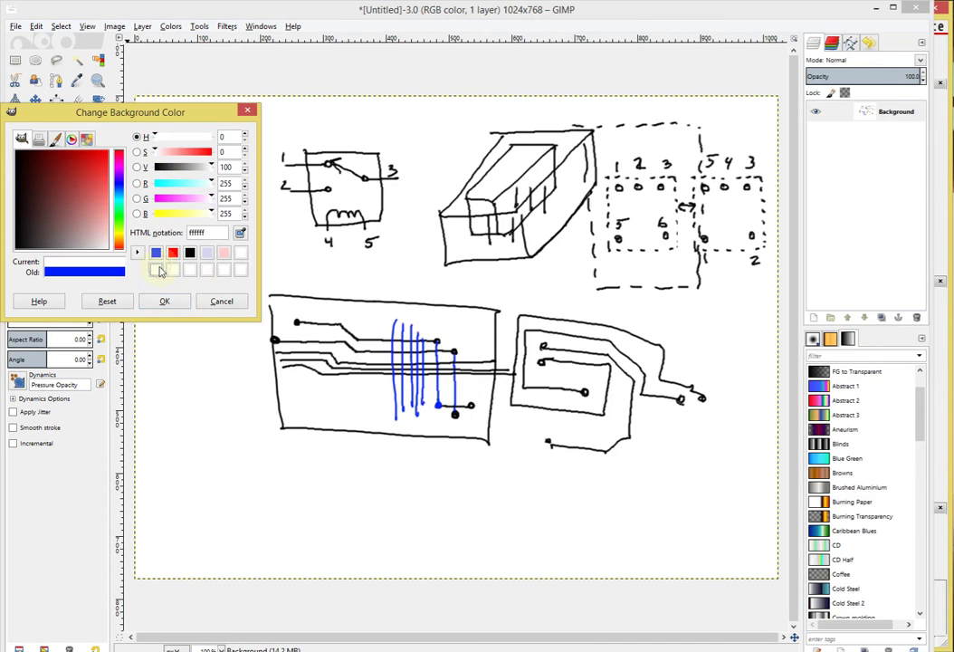
click(169, 303)
key(ctrl+n)
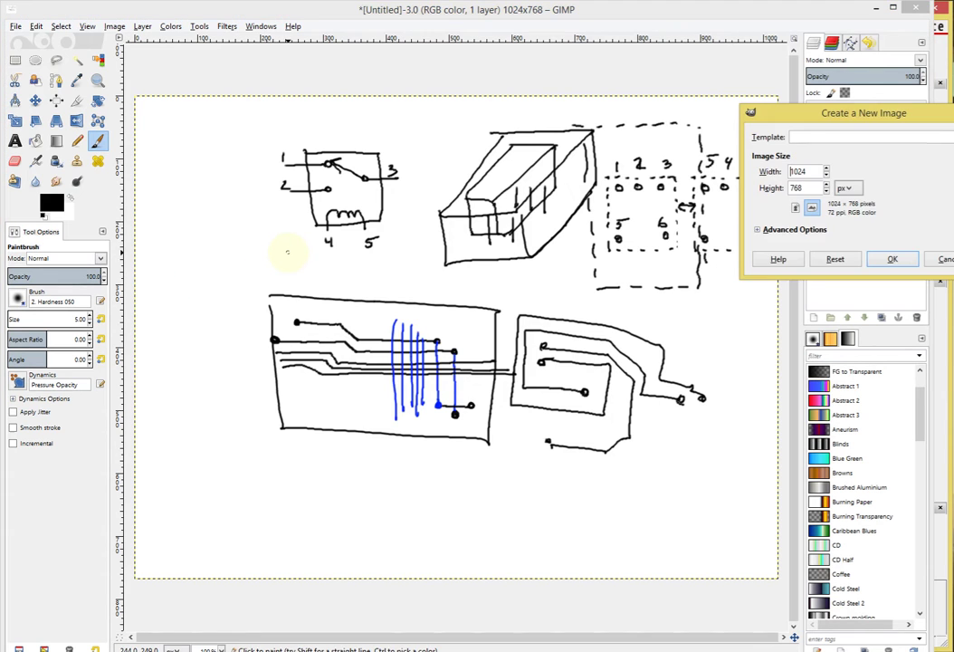
key(Return)
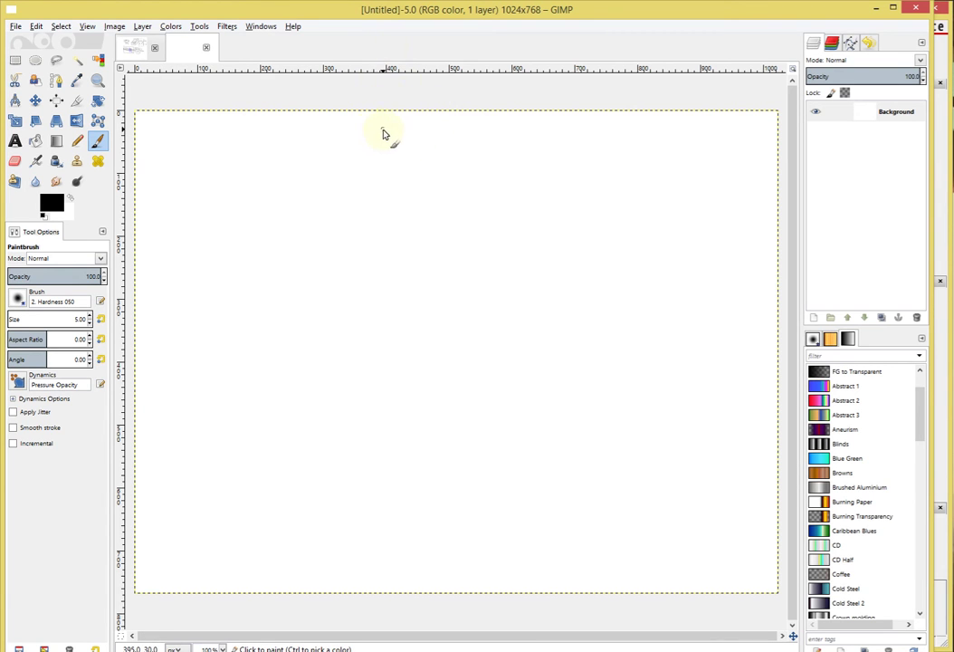
Step: Handwrite the heading "PCB Mnfc." near the top of the blank canvas and underline it twice
mouse_move(382, 145)
mouse_down()
mouse_move(438, 136)
mouse_move(446, 145)
mouse_move(485, 145)
mouse_up()
click(482, 139)
drag(382, 156, 483, 156)
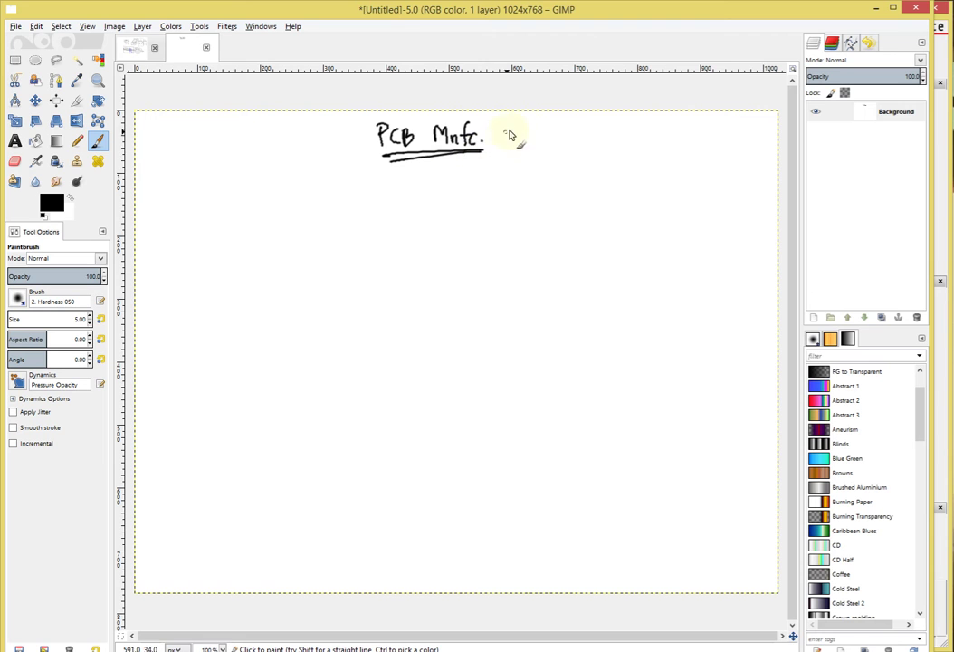
Step: Handwrite "Gerbers" in quotation marks beside the heading, underline it twice and add "(ARTWORK)" after it
mouse_move(534, 132)
mouse_down()
mouse_move(544, 145)
mouse_move(585, 145)
mouse_up()
drag(585, 144, 589, 138)
mouse_move(595, 136)
mouse_down()
mouse_move(591, 145)
mouse_move(600, 130)
mouse_up()
drag(607, 123, 605, 129)
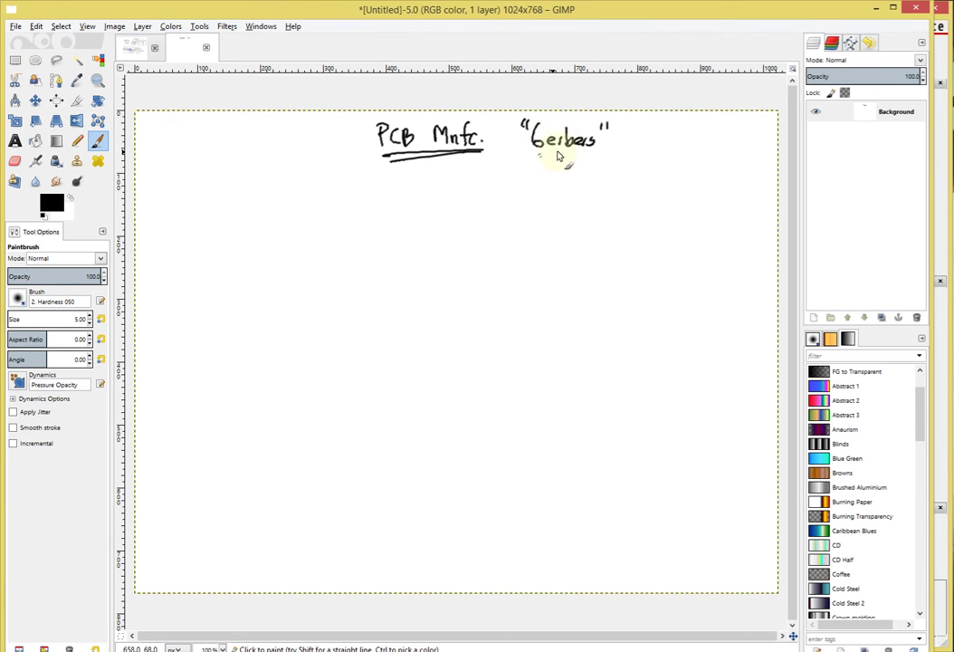
drag(519, 161, 583, 159)
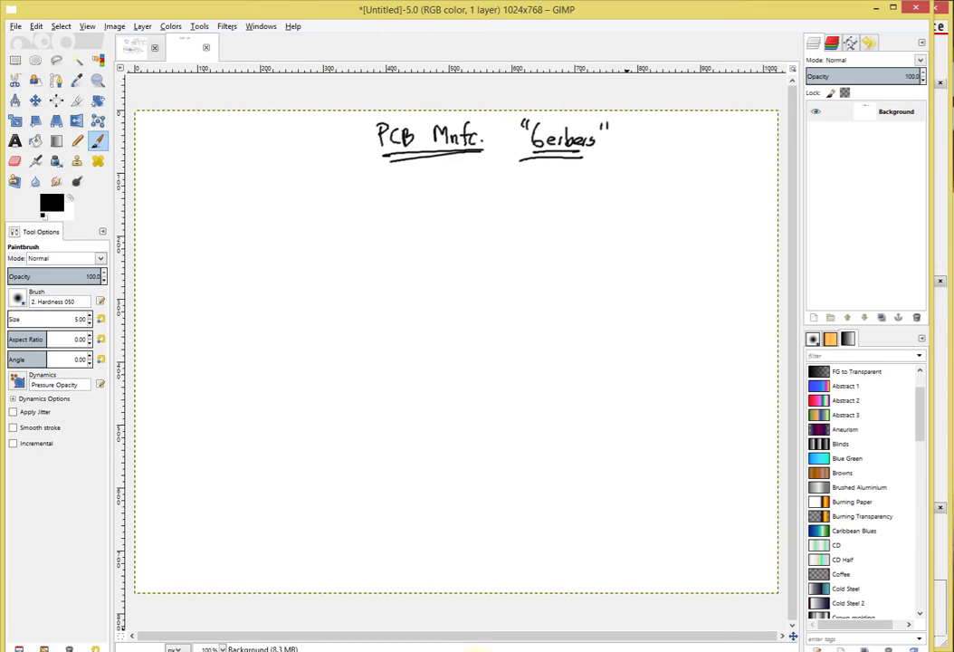
drag(620, 145, 715, 149)
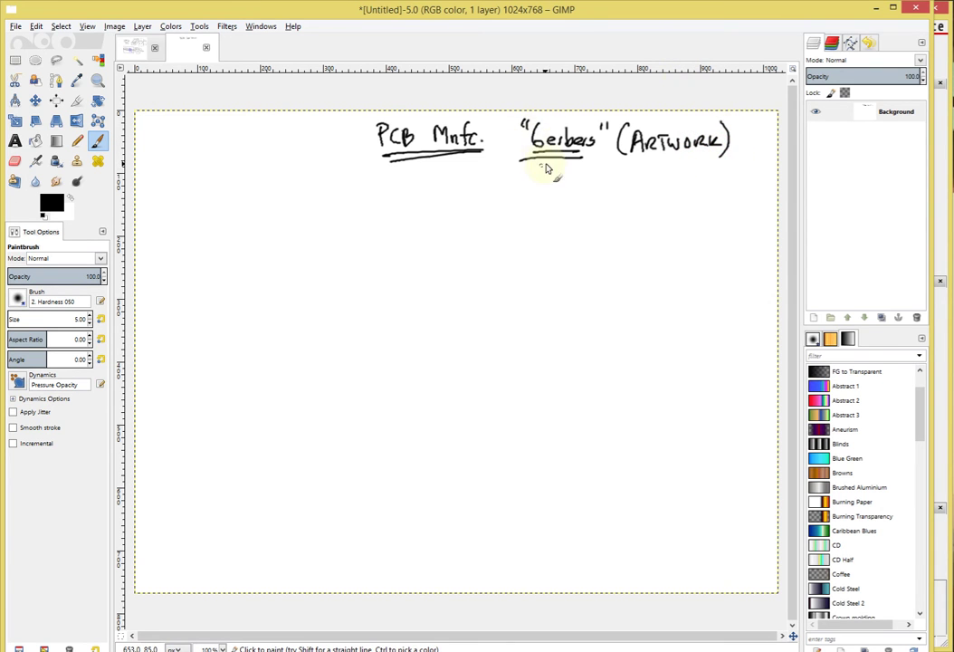
Step: Draw an arrow down from "Gerbers" to a handwritten column reading RS-274D + NC Drill + Aperture list
mouse_move(549, 165)
mouse_down()
mouse_move(515, 175)
mouse_move(523, 180)
mouse_up()
mouse_move(437, 193)
mouse_down()
mouse_move(448, 209)
mouse_move(498, 212)
mouse_move(498, 196)
mouse_move(519, 195)
mouse_move(517, 208)
mouse_up()
key(ctrl+z)
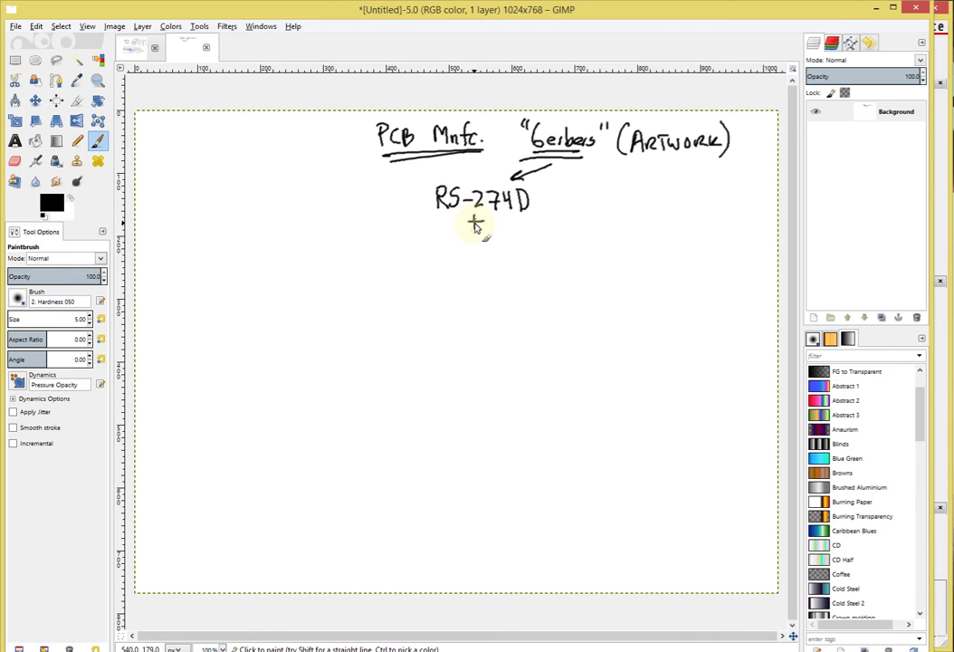
mouse_move(435, 255)
mouse_down()
mouse_move(452, 238)
mouse_move(458, 255)
mouse_move(493, 256)
mouse_move(510, 242)
mouse_move(509, 256)
mouse_up()
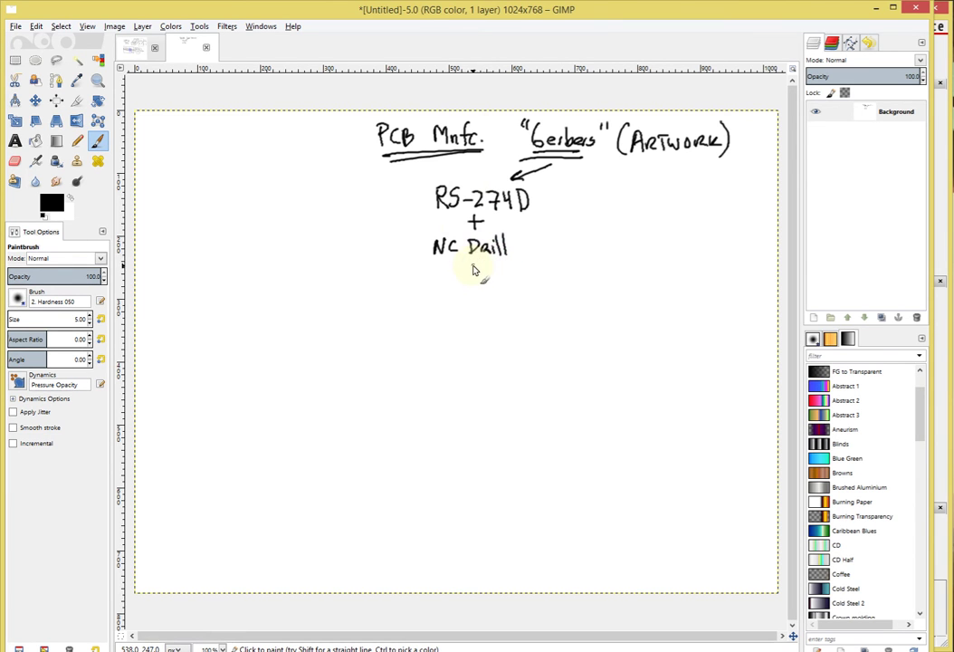
mouse_move(474, 261)
mouse_down()
mouse_move(474, 274)
mouse_move(481, 267)
mouse_up()
mouse_move(440, 302)
mouse_down()
mouse_move(464, 292)
mouse_move(507, 294)
mouse_move(524, 279)
mouse_move(548, 286)
mouse_up()
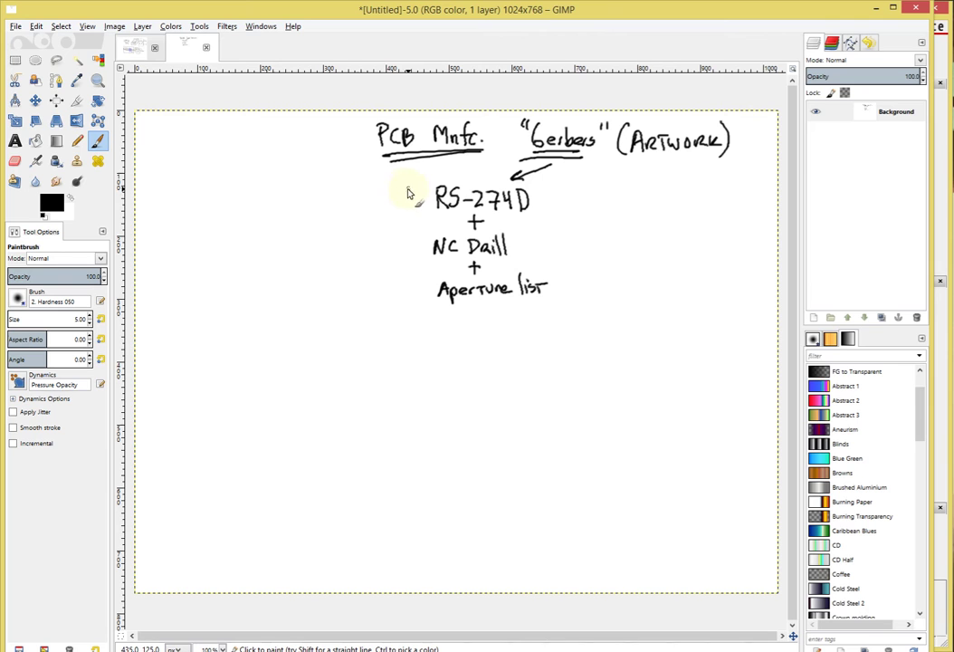
Step: Mark a stack of short lines beside RS-274D and a single dash beside both NC Drill and Aperture list
drag(402, 191, 412, 191)
mouse_move(402, 218)
mouse_down()
mouse_move(414, 184)
mouse_move(410, 201)
mouse_up()
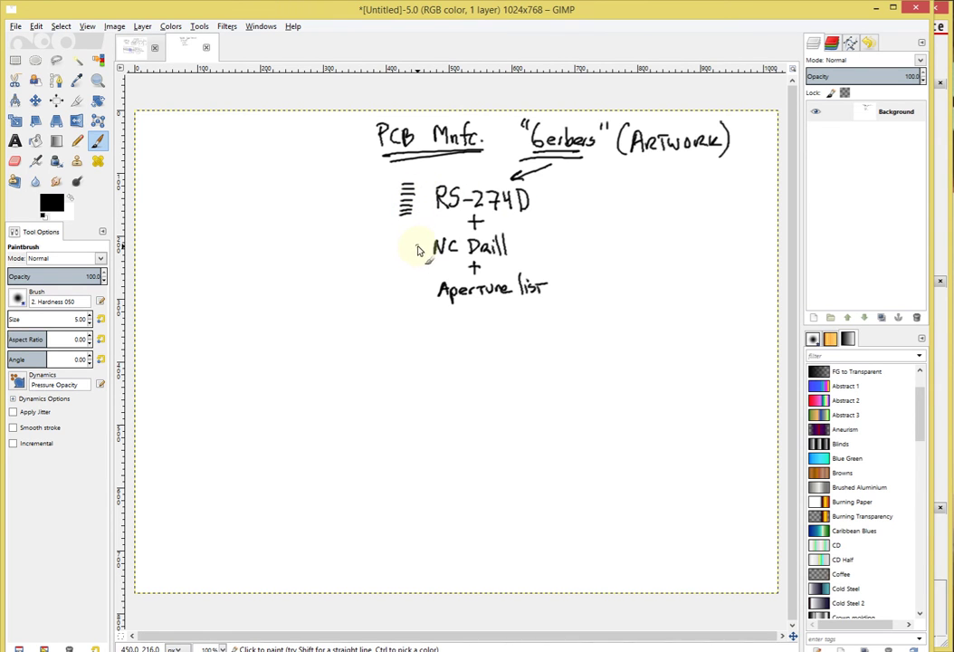
drag(410, 291, 420, 291)
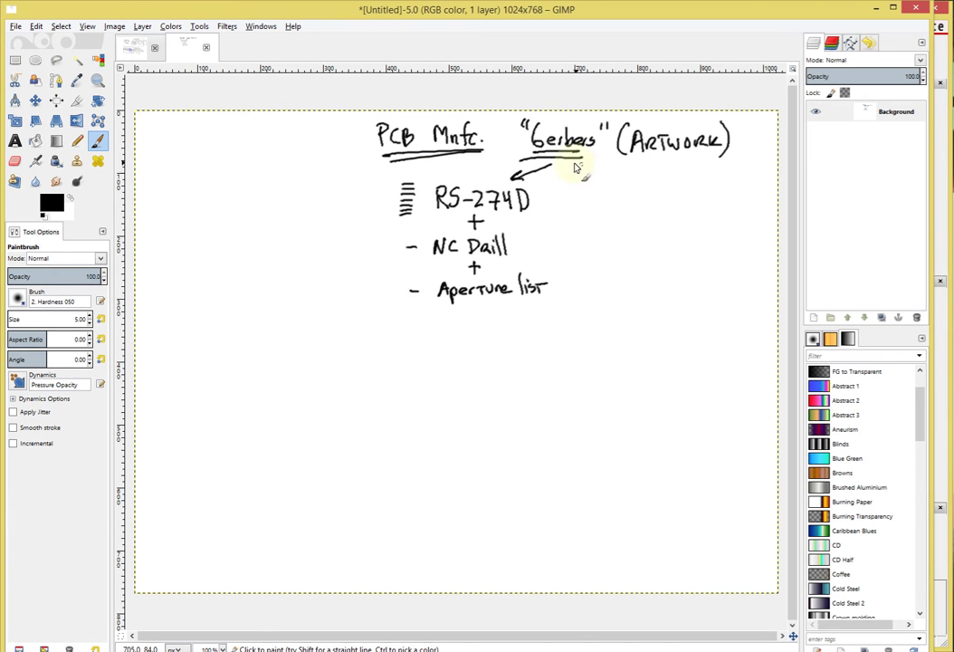
Step: Draw a second arrow from "Gerbers" to a handwritten RS-274X + NC Drill column, with a stack of short lines beside RS-274X
mouse_move(567, 166)
mouse_down()
mouse_move(600, 174)
mouse_move(619, 199)
mouse_move(644, 193)
mouse_up()
mouse_move(648, 187)
mouse_down()
mouse_move(695, 188)
mouse_move(692, 207)
mouse_up()
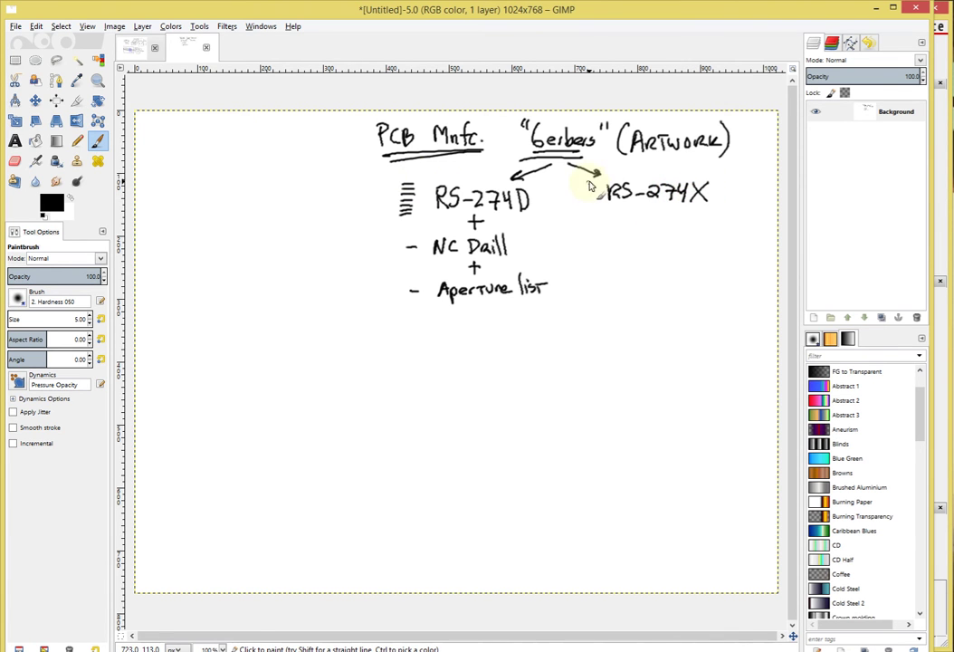
drag(584, 197, 654, 217)
mouse_move(645, 251)
mouse_down()
mouse_move(701, 237)
mouse_move(703, 250)
mouse_up()
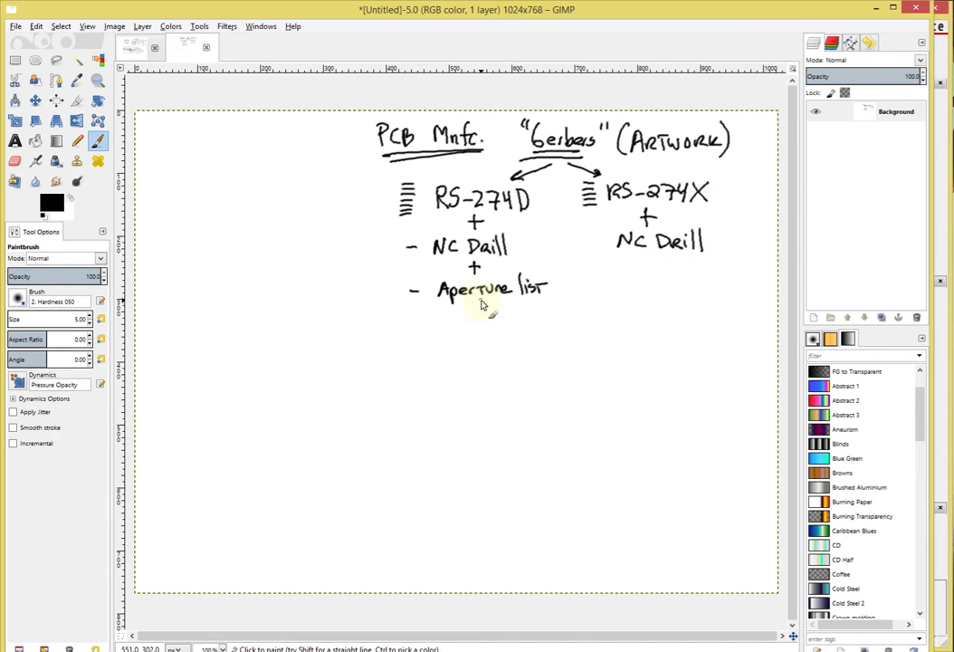
Step: Underline "Aperture", link the aperture list to RS-274X with a dashed arrow, and box RS-274X
mouse_move(464, 298)
mouse_down()
mouse_move(513, 293)
mouse_move(509, 301)
mouse_up()
mouse_move(553, 264)
mouse_down()
mouse_move(590, 207)
mouse_move(606, 201)
mouse_up()
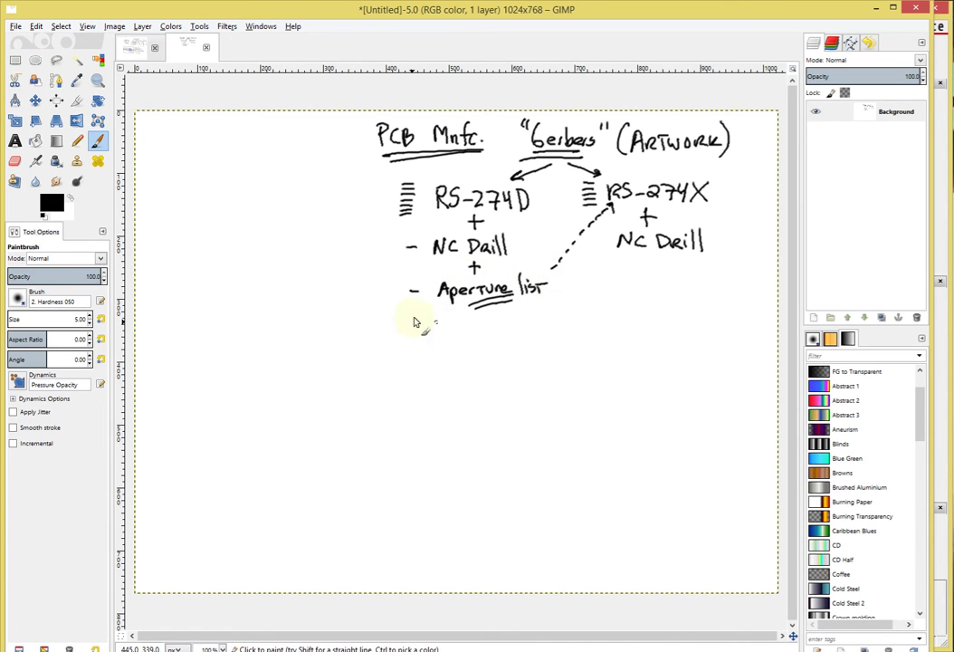
mouse_move(612, 172)
mouse_down()
mouse_move(726, 211)
mouse_move(631, 211)
mouse_move(605, 174)
mouse_up()
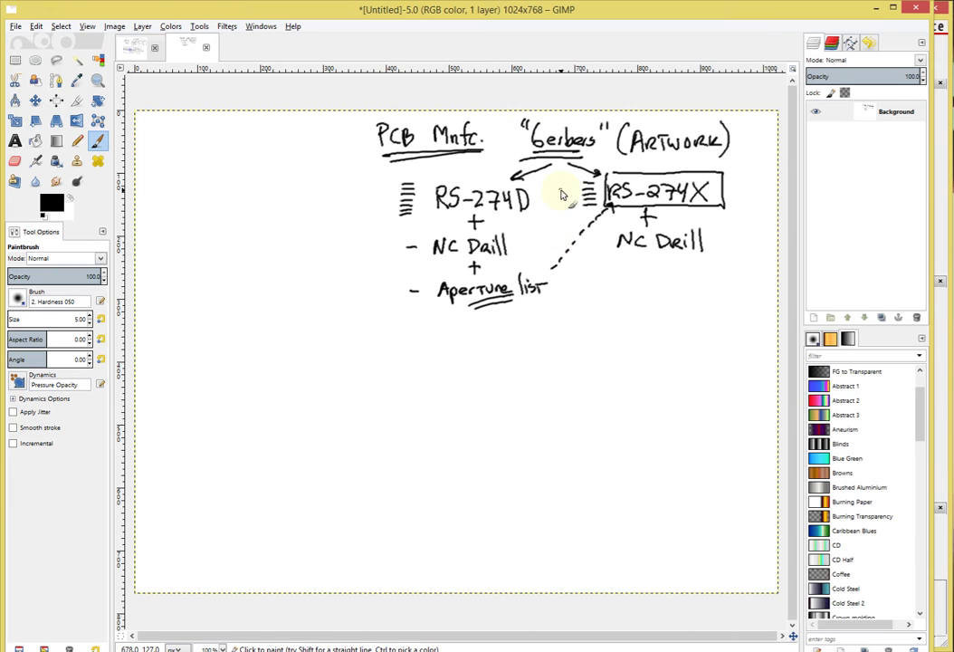
Step: Clear all handwritten notes from the canvas
key(ctrl+x)
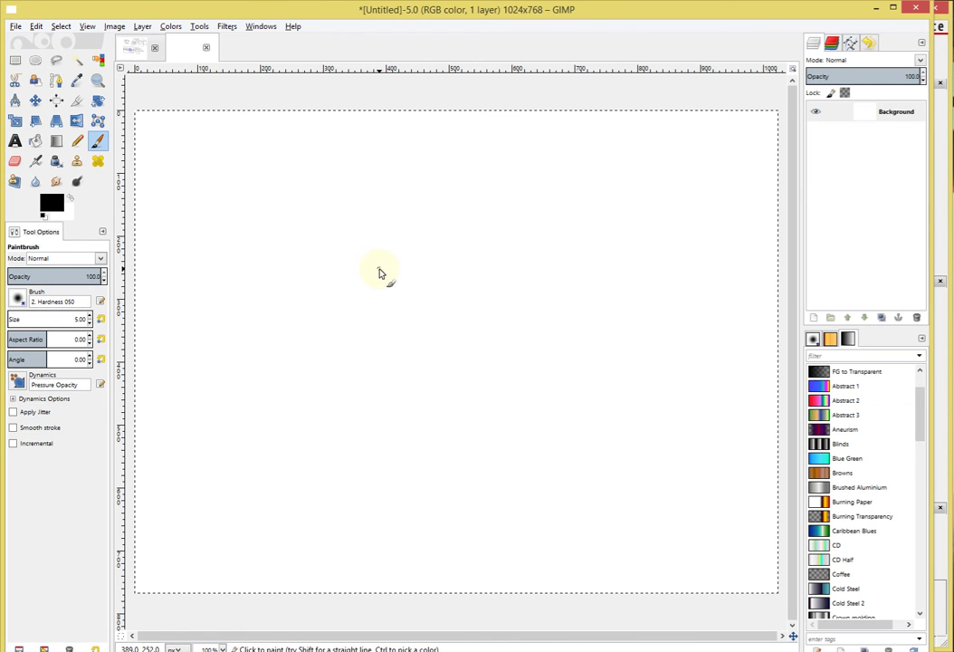
click(56, 205)
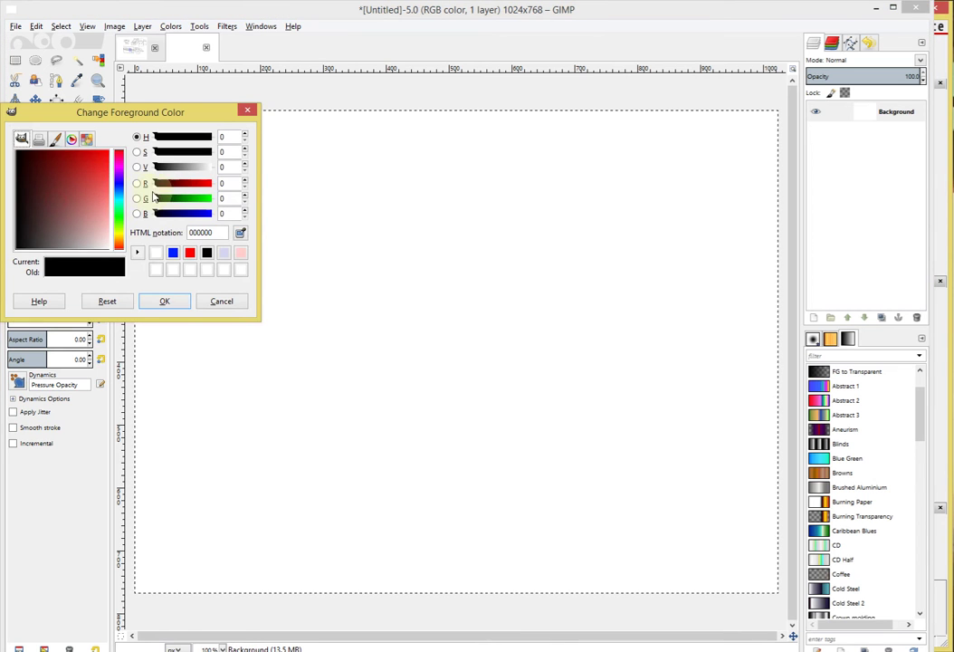
drag(176, 198, 217, 200)
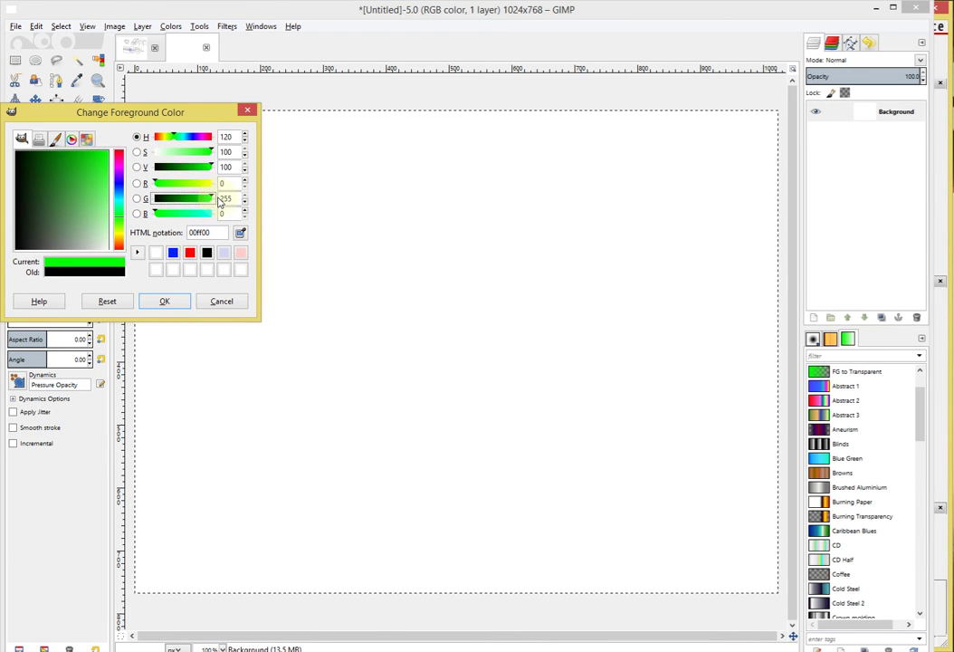
click(156, 252)
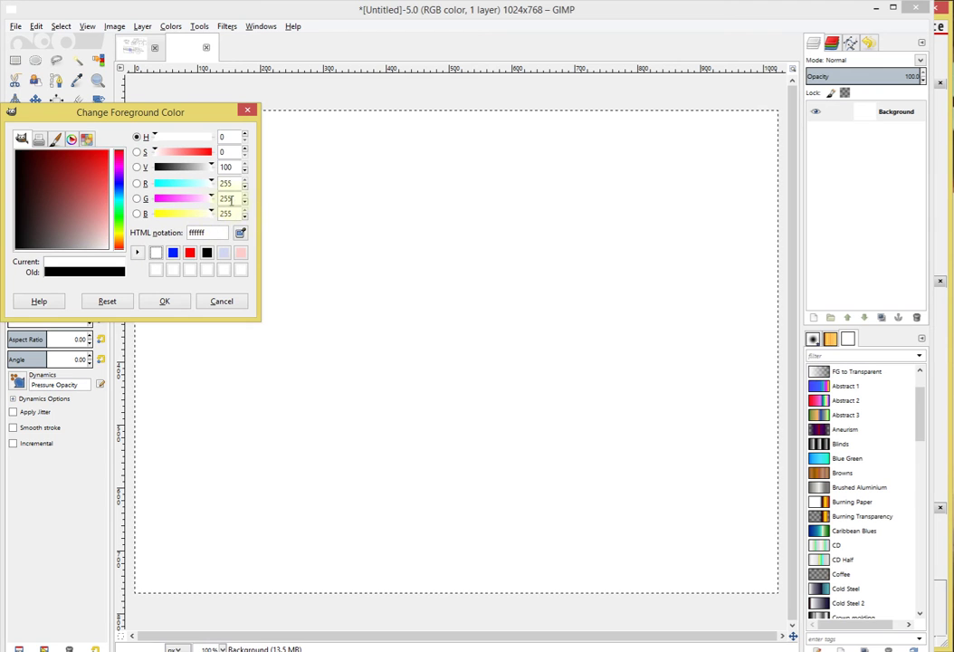
click(137, 198)
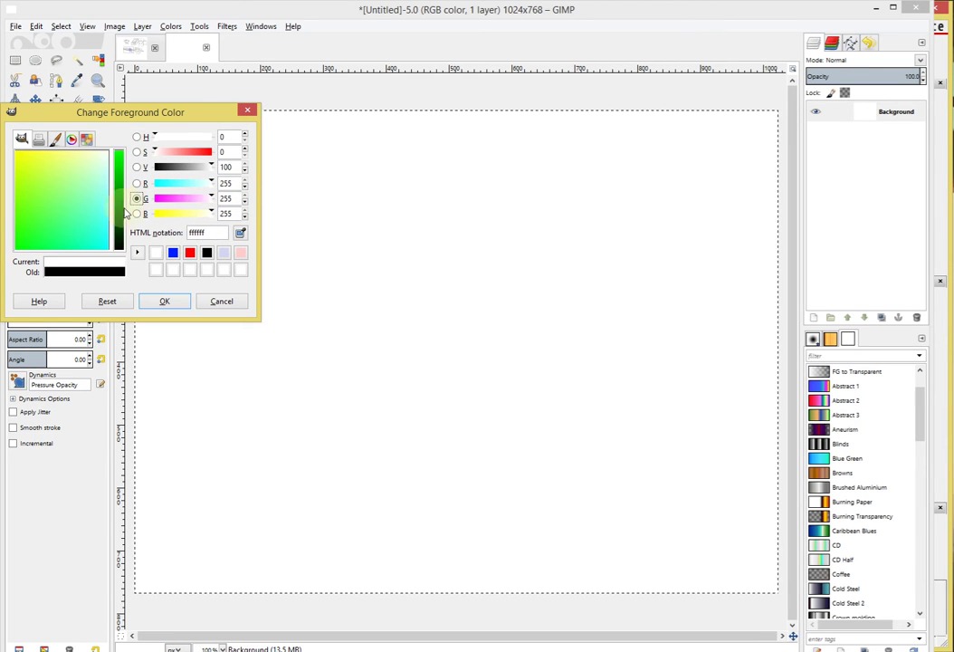
drag(118, 192, 118, 150)
click(172, 302)
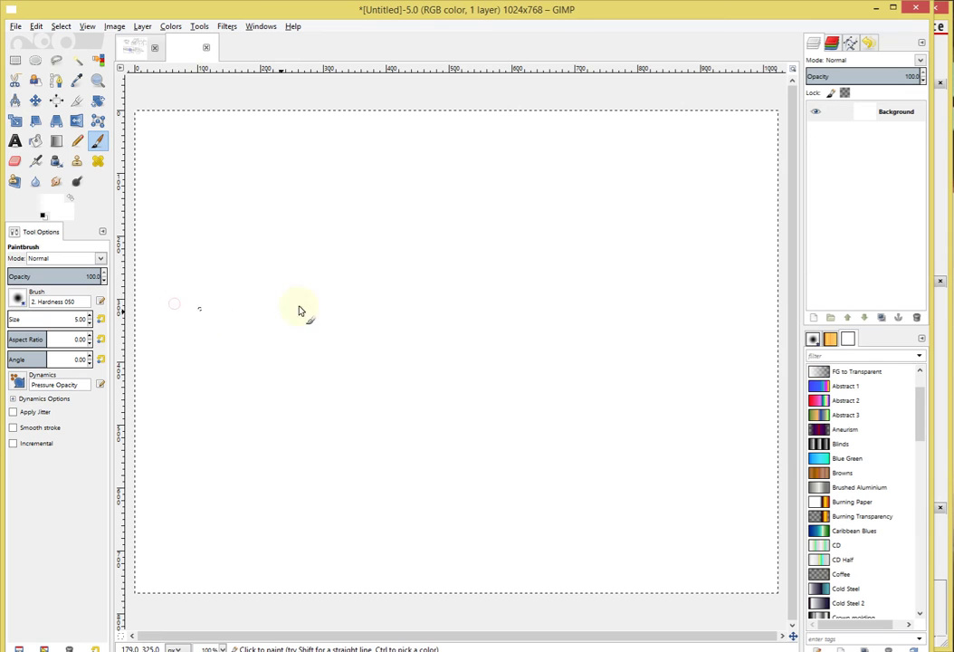
Step: Set the foreground colour to bright green and sketch two stepped horizontal traces with round pads at both ends
click(52, 203)
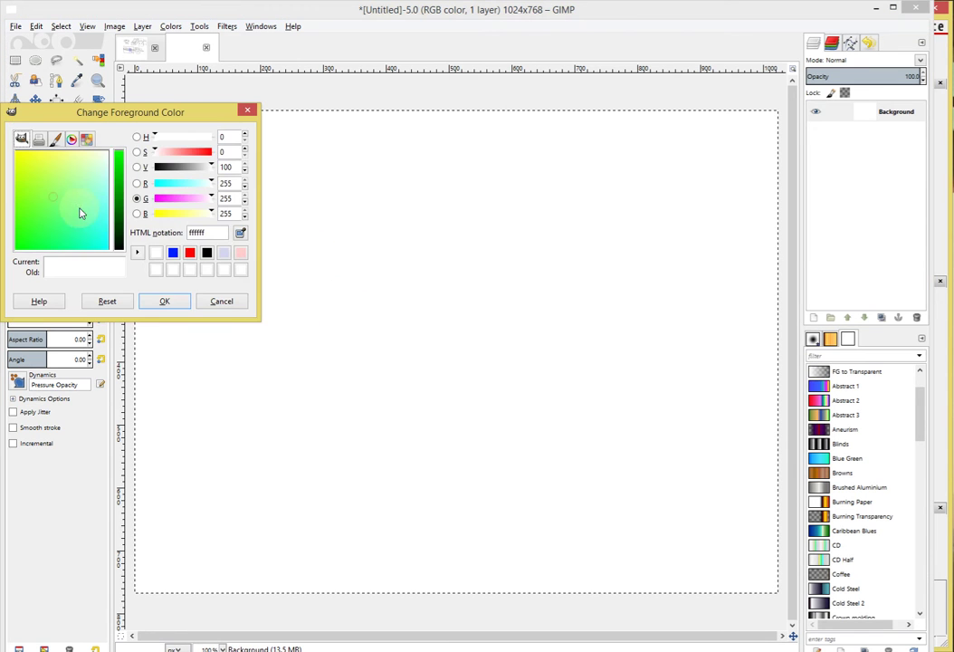
click(164, 298)
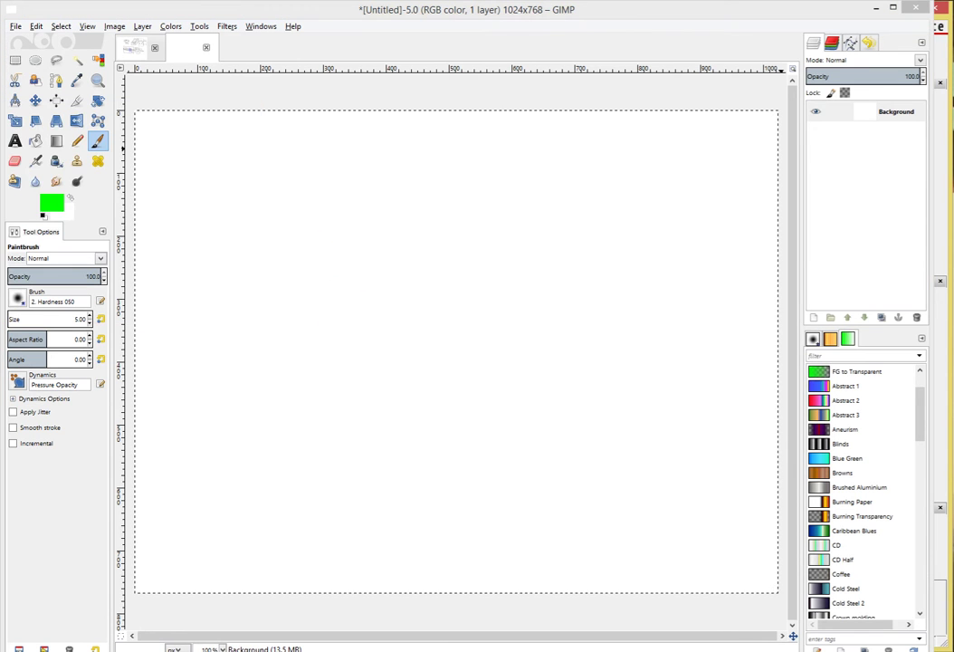
click(304, 253)
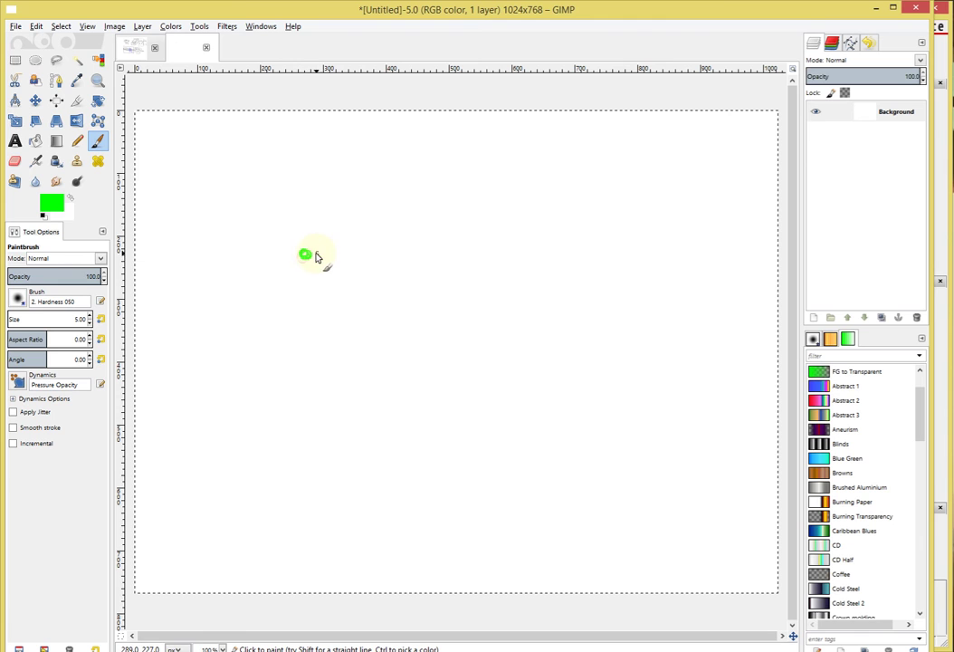
mouse_move(310, 258)
mouse_down()
mouse_move(411, 255)
mouse_move(464, 273)
mouse_up()
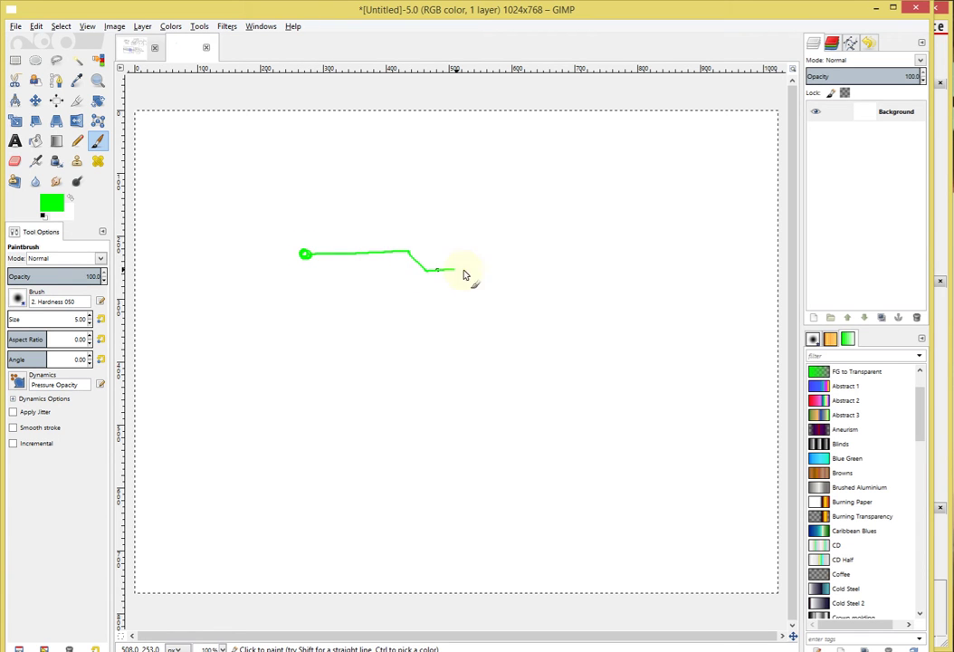
drag(308, 274, 471, 286)
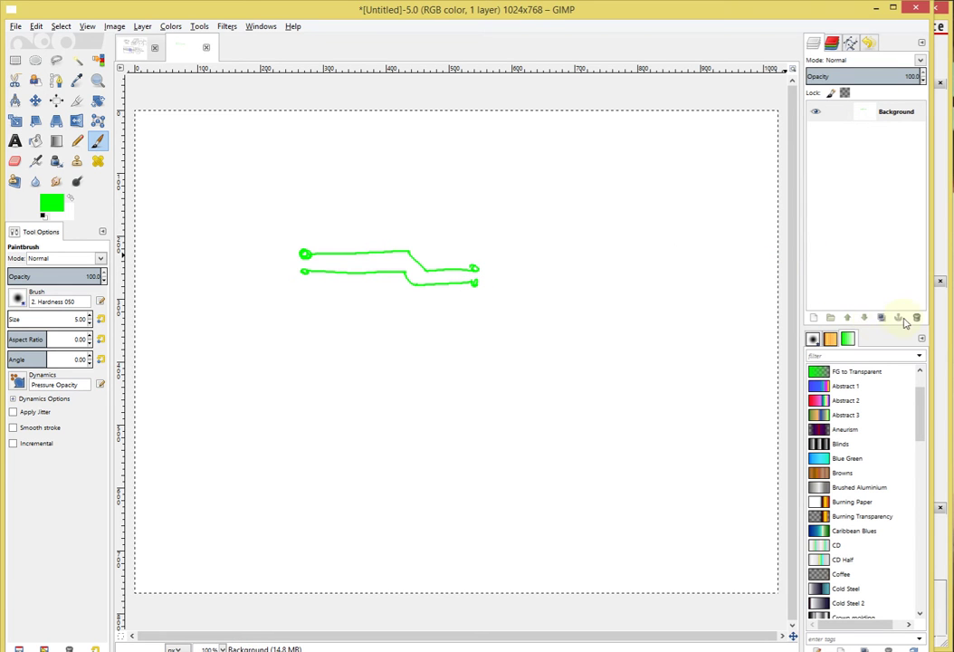
Step: Add a new transparent 1024 × 768 px layer above the background
click(814, 318)
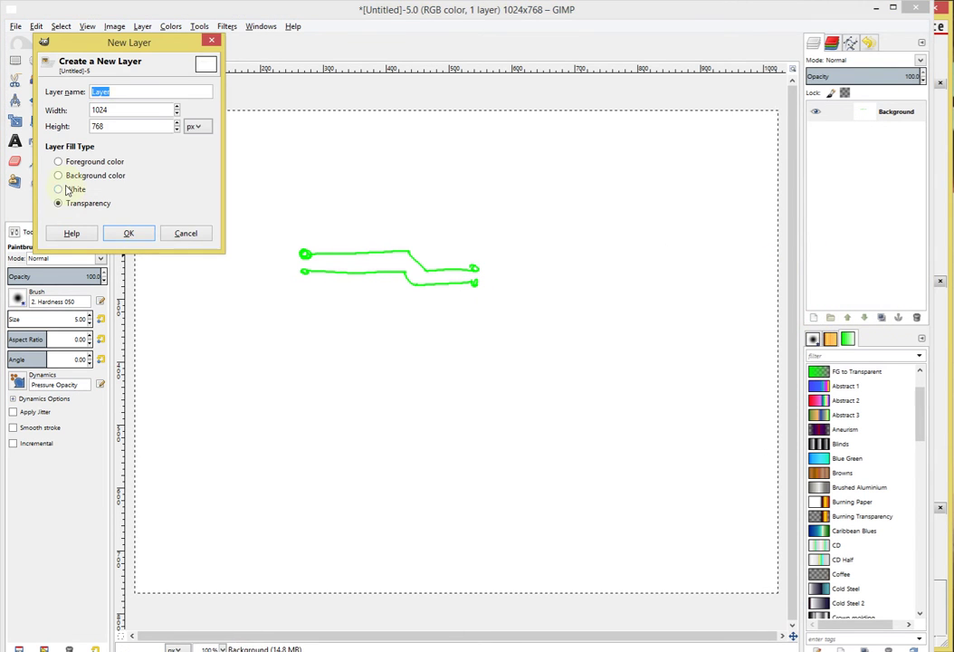
click(129, 233)
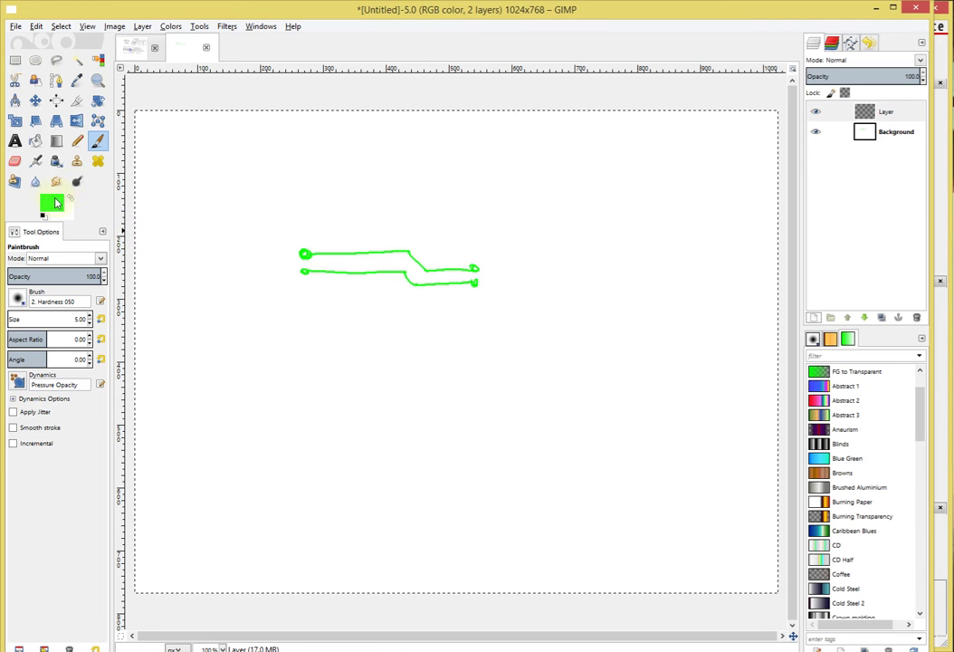
Step: Set the foreground colour to blue (0033ff) and sketch three vertical traces with end pads crossing the green traces
click(52, 203)
drag(187, 137, 191, 137)
click(162, 302)
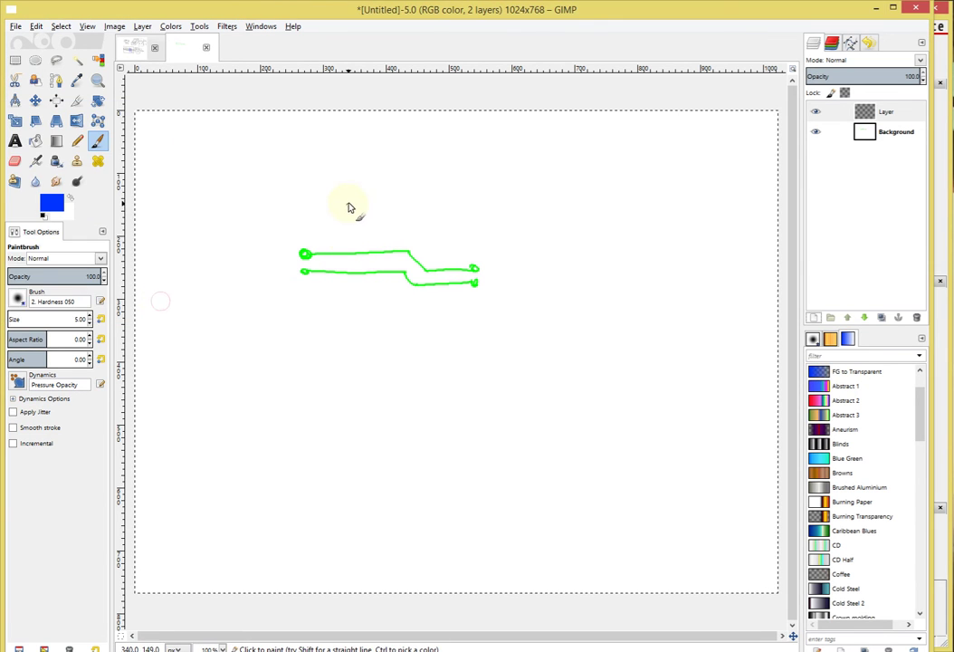
mouse_move(350, 202)
mouse_down()
mouse_move(356, 294)
mouse_move(369, 338)
mouse_move(372, 206)
mouse_move(391, 340)
mouse_up()
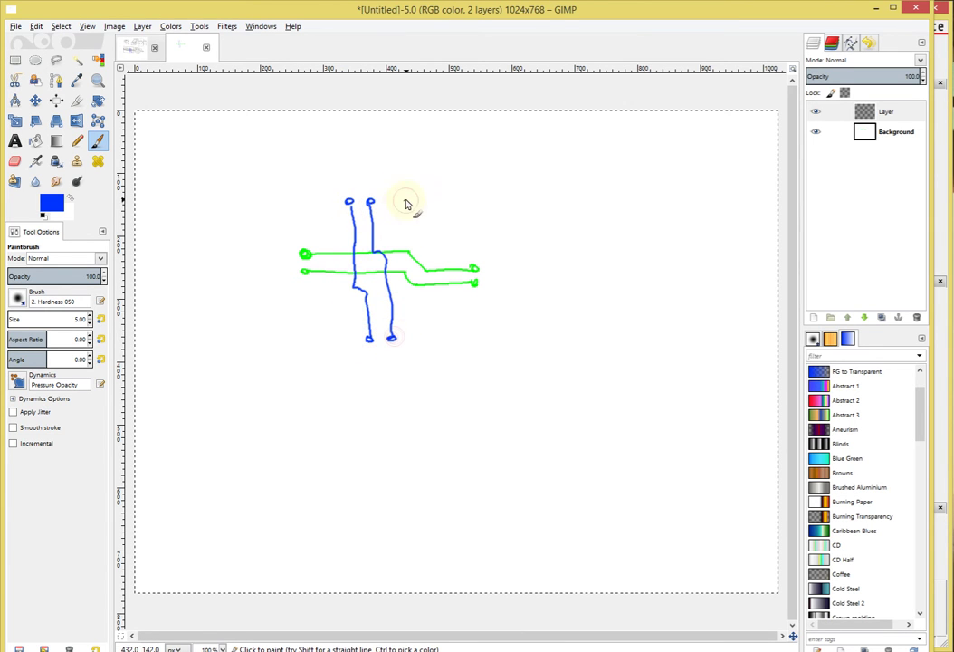
drag(411, 232, 424, 337)
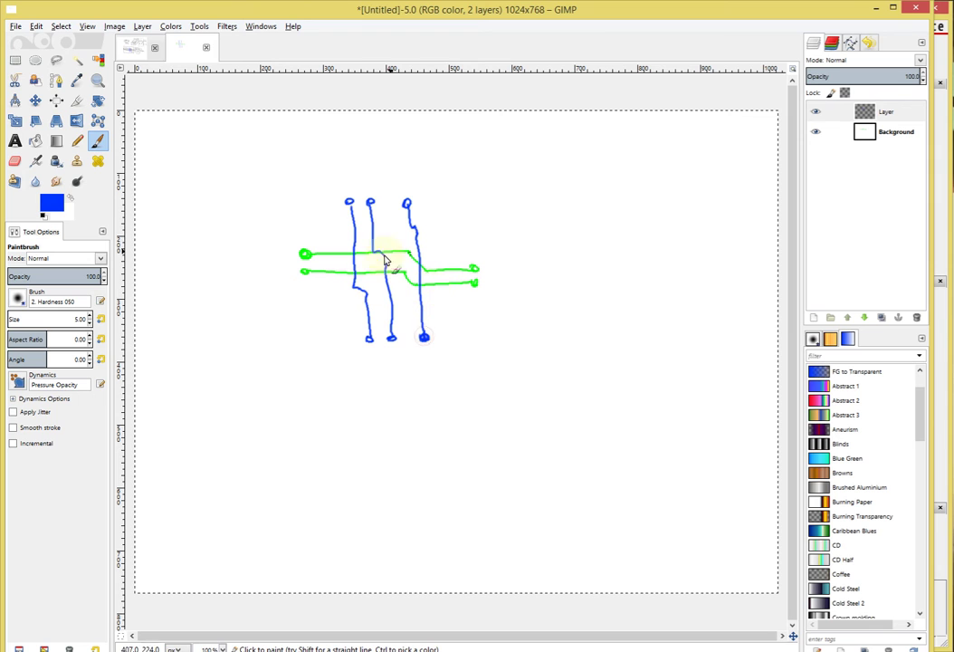
Step: Set the foreground colour to light purple and sketch a rectangular board outline around all traces on a new transparent layer
click(51, 203)
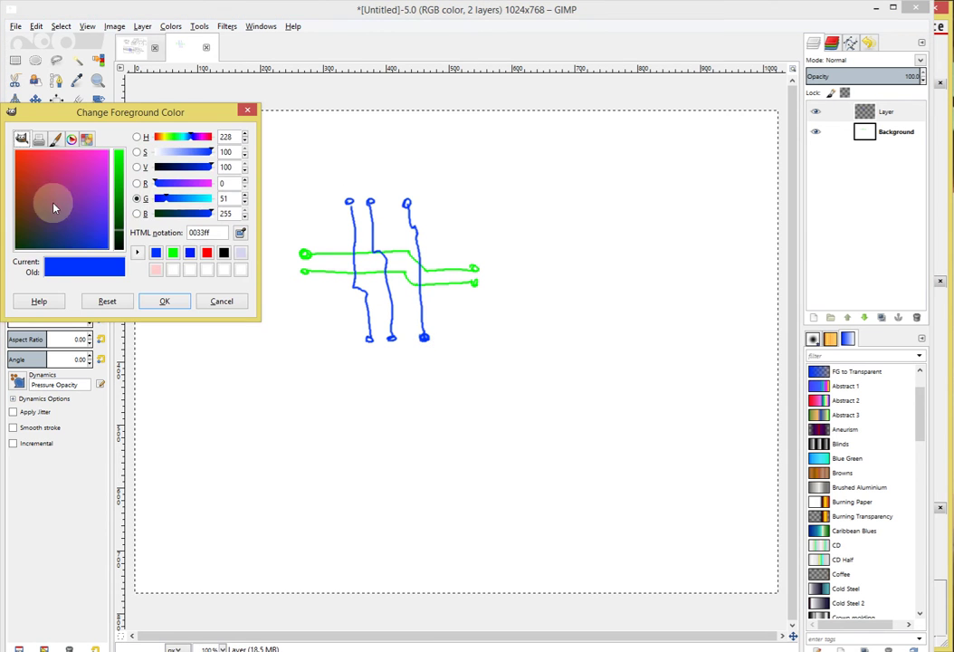
drag(168, 138, 159, 137)
drag(78, 149, 86, 178)
click(166, 302)
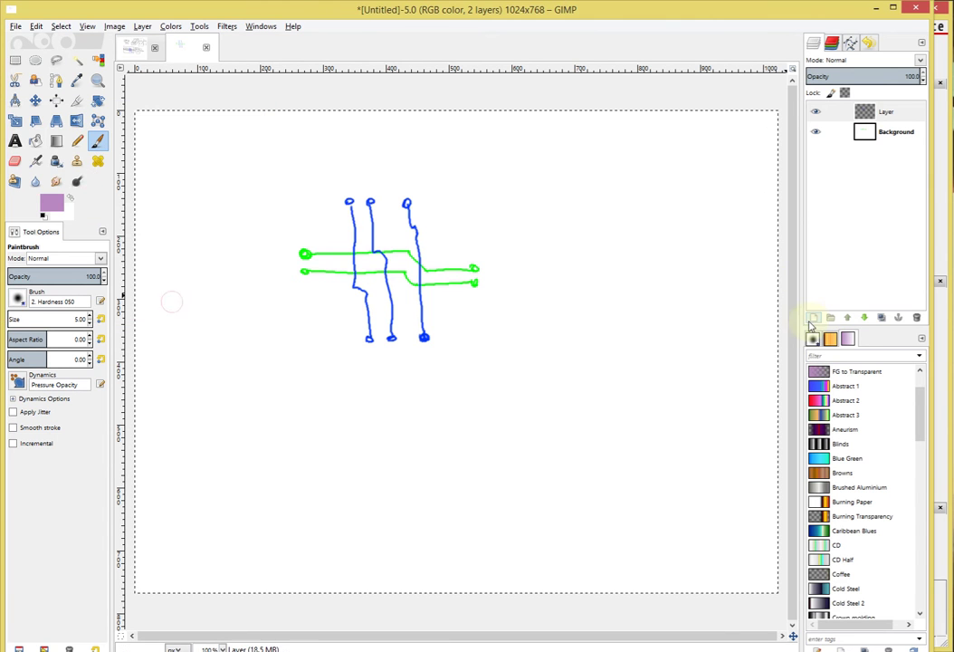
click(813, 318)
click(141, 250)
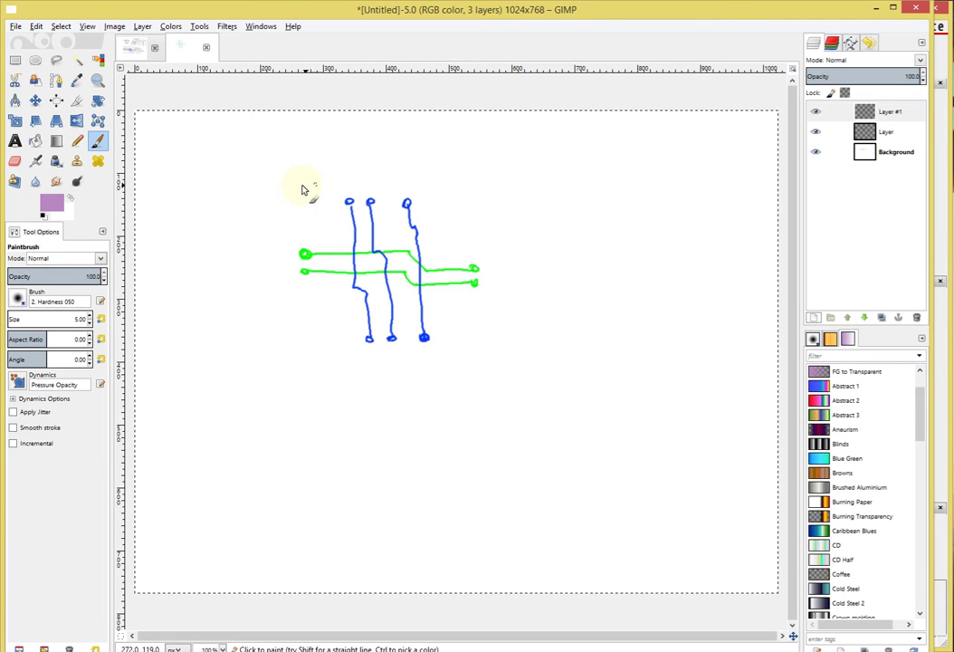
mouse_move(291, 182)
mouse_down()
mouse_move(441, 189)
mouse_move(525, 314)
mouse_move(362, 364)
mouse_move(274, 223)
mouse_move(291, 185)
mouse_up()
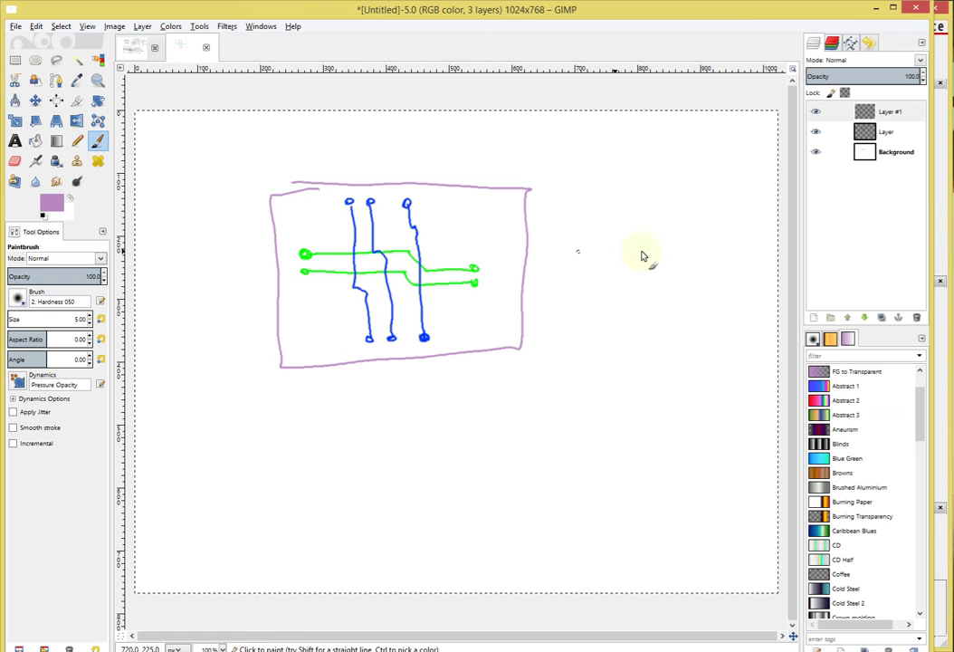
Step: On another new transparent 1024 × 768 px layer, sketch the orange labels U1, U2 and U3, with notched chip outlines under U2 and U3
click(814, 317)
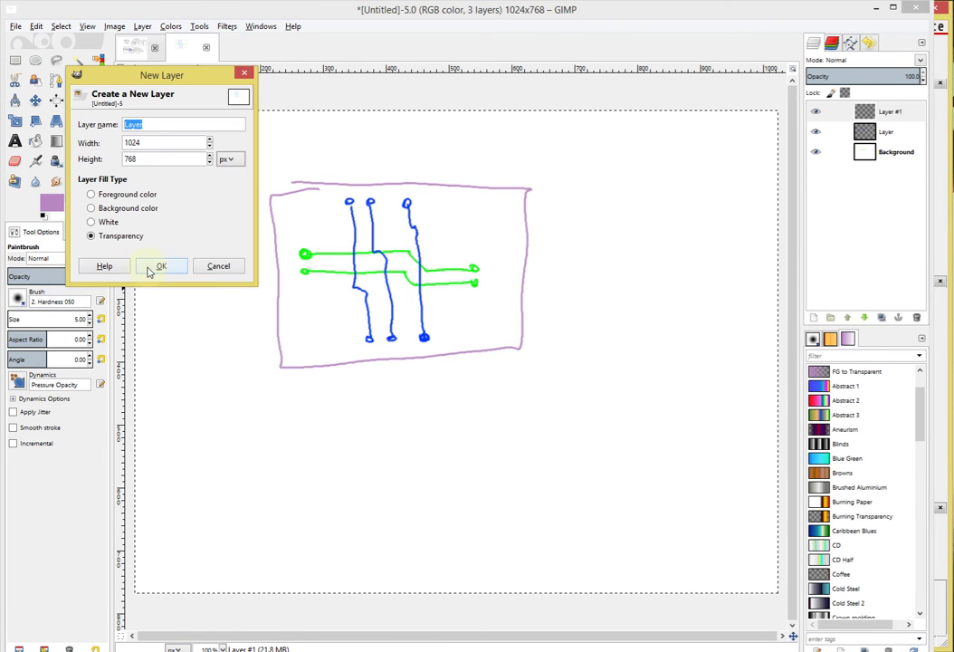
click(161, 265)
click(55, 205)
drag(57, 209, 26, 166)
click(165, 300)
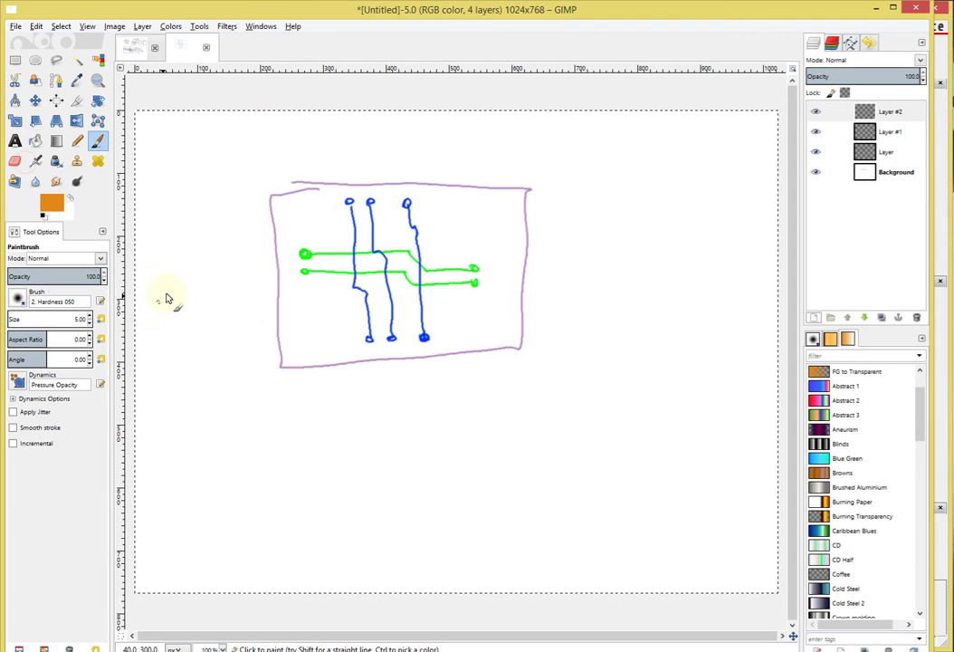
drag(305, 205, 319, 214)
mouse_move(430, 198)
mouse_down()
mouse_move(448, 206)
mouse_move(443, 267)
mouse_up()
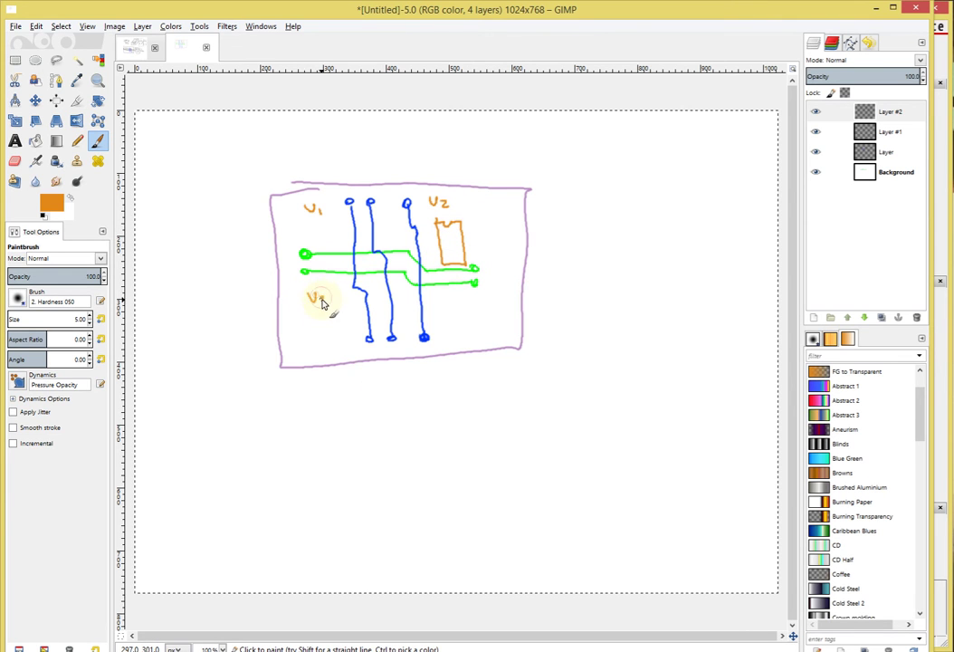
mouse_move(311, 315)
mouse_down()
mouse_move(309, 344)
mouse_move(333, 344)
mouse_move(333, 313)
mouse_move(313, 310)
mouse_up()
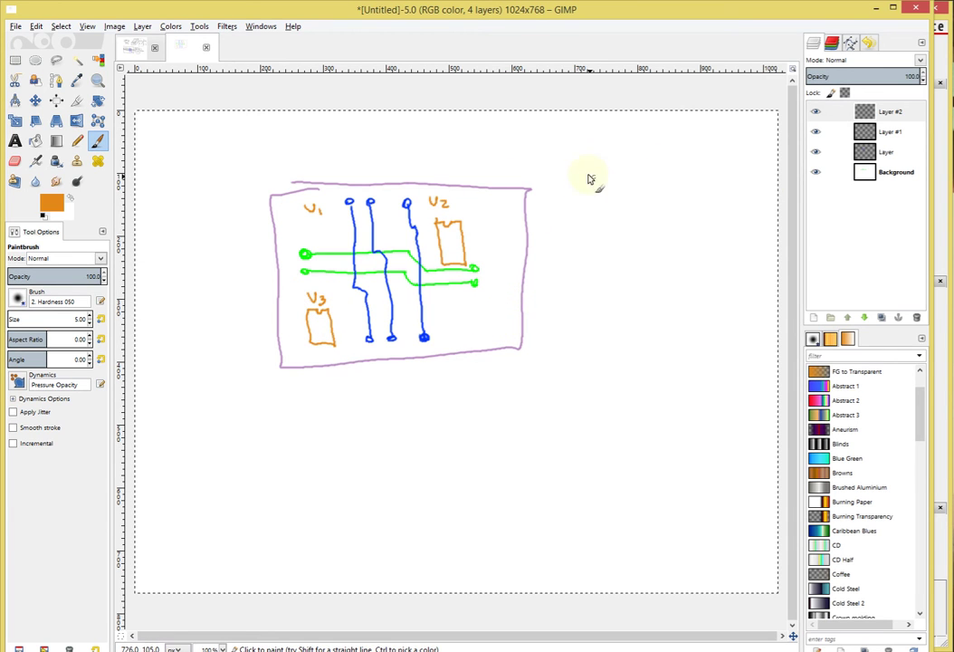
drag(319, 204, 319, 214)
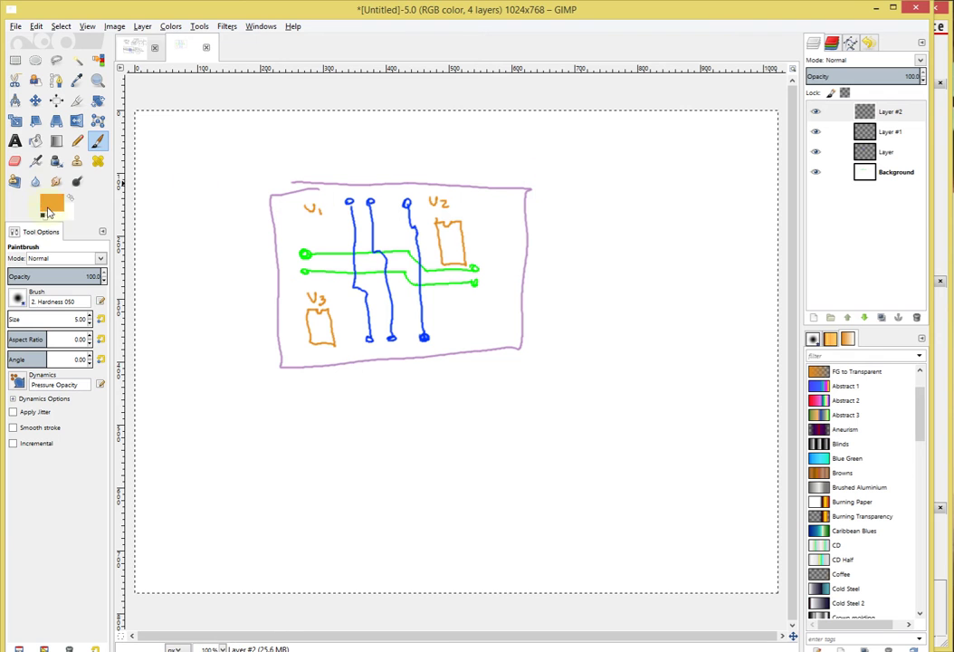
Step: Set the foreground colour to red (e10019)
click(52, 203)
drag(117, 196, 118, 263)
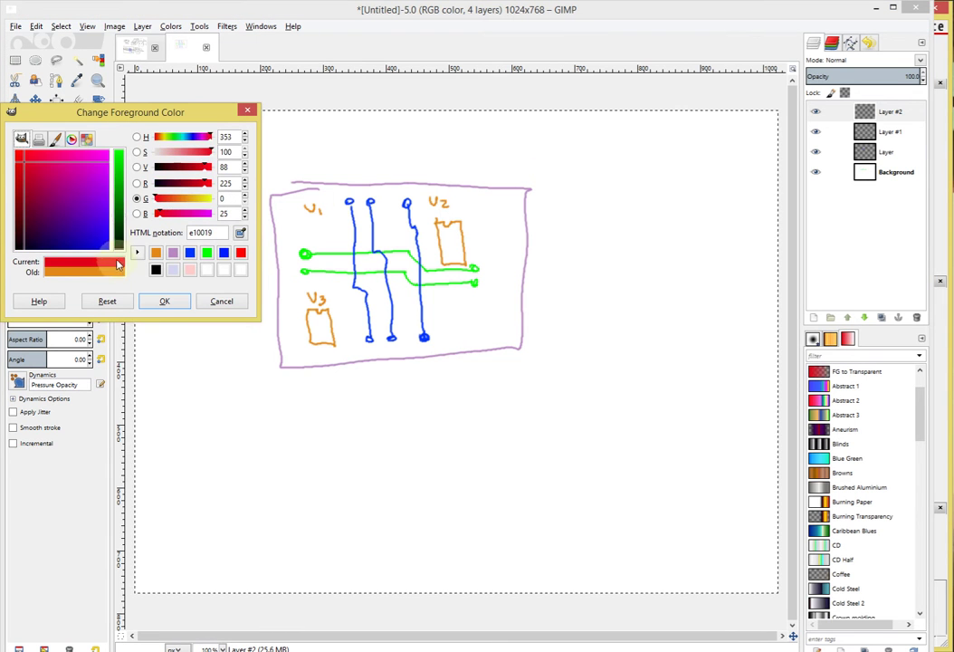
click(161, 301)
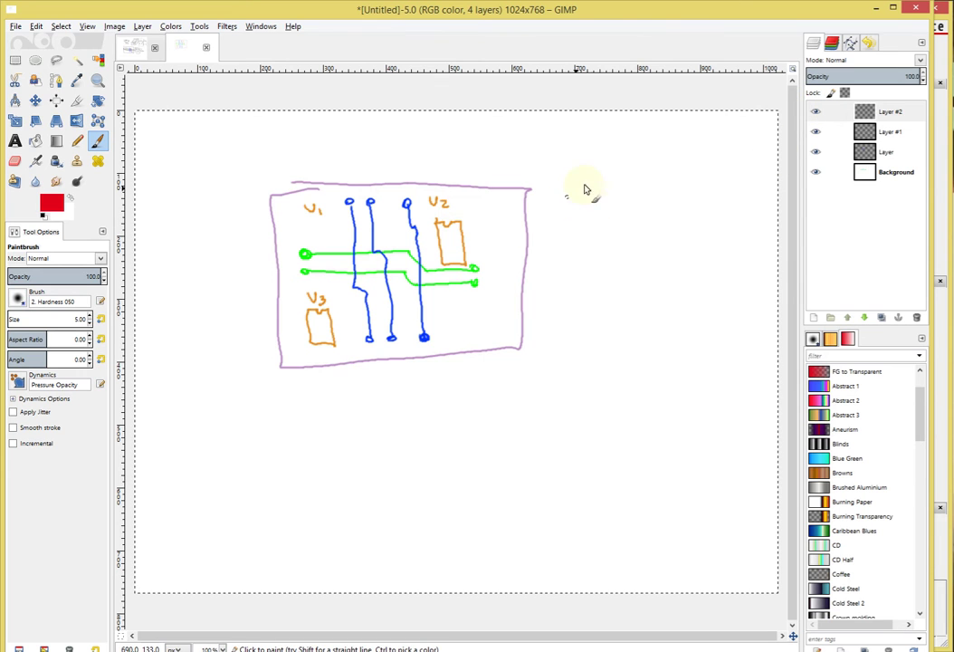
Step: Isolate the layer with the blue traces, and switch to showing only the Background layer with the green traces
click(815, 112)
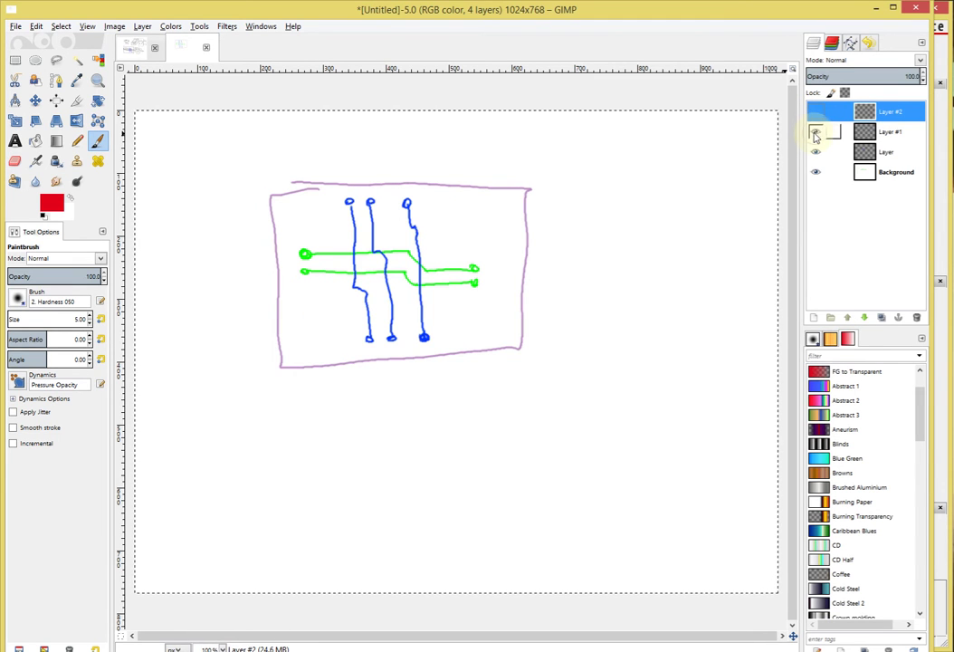
click(815, 132)
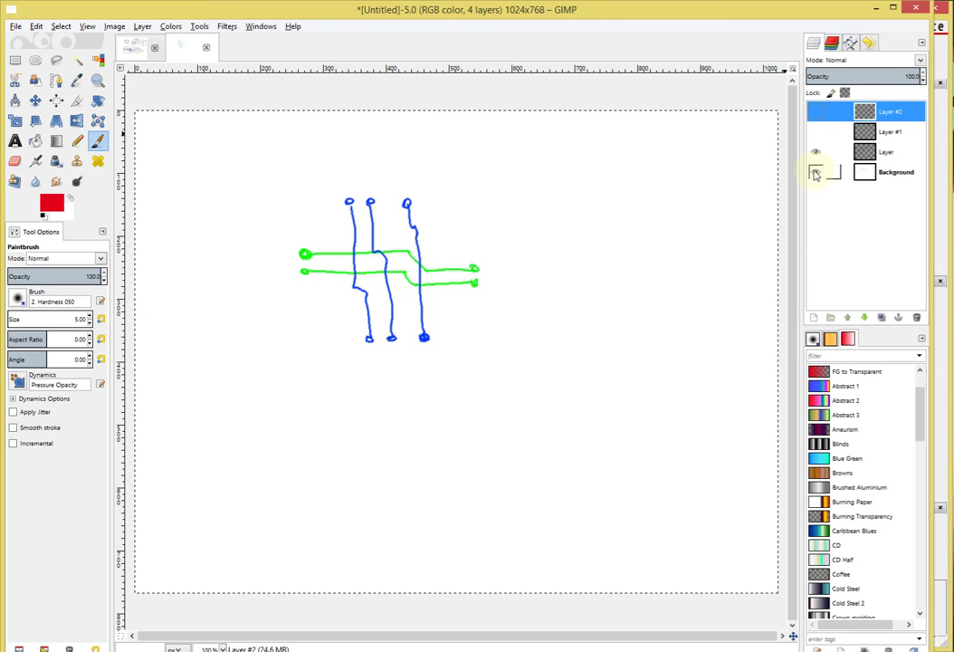
click(814, 172)
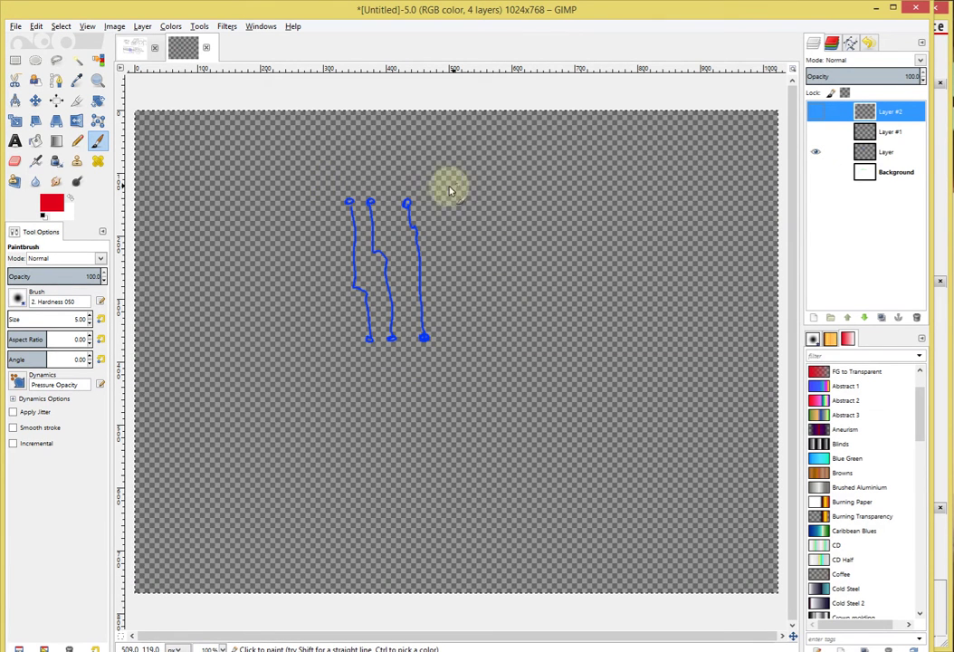
click(814, 151)
click(815, 173)
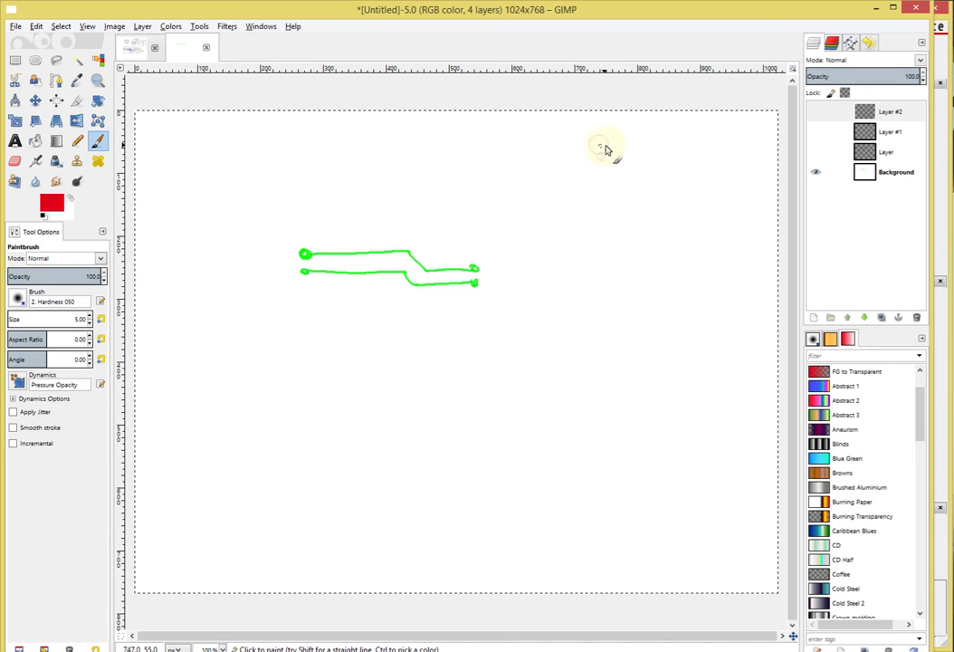
Step: Set the foreground colour to black (000000) and handwrite "Bottom copper.art" beside the green traces on the Background layer, underlining "art"
click(52, 204)
mouse_move(61, 210)
mouse_down()
mouse_move(97, 214)
mouse_move(85, 203)
mouse_move(60, 239)
mouse_move(3, 260)
mouse_up()
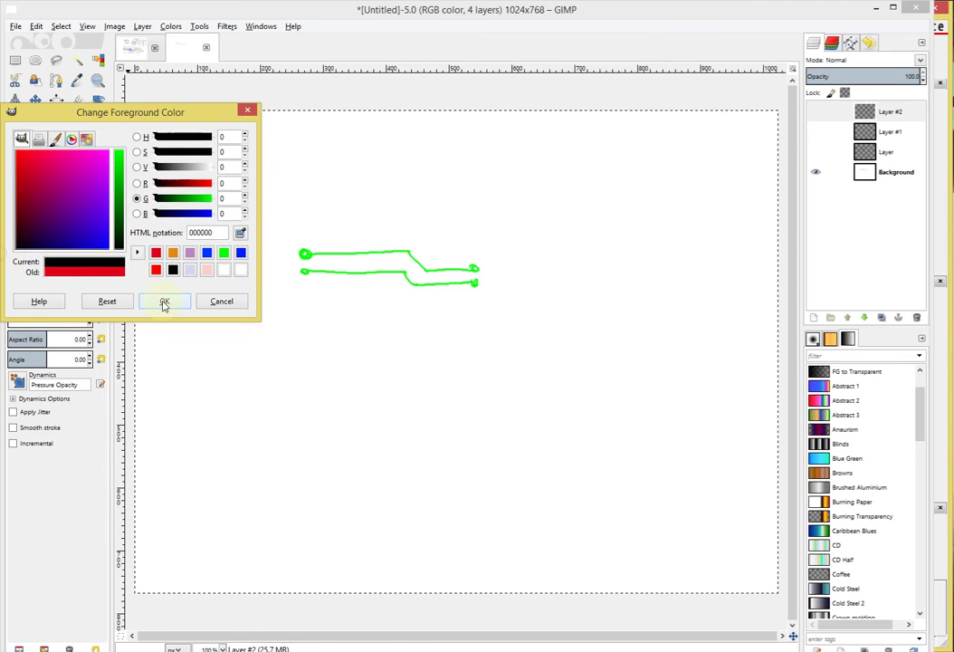
click(147, 301)
click(896, 174)
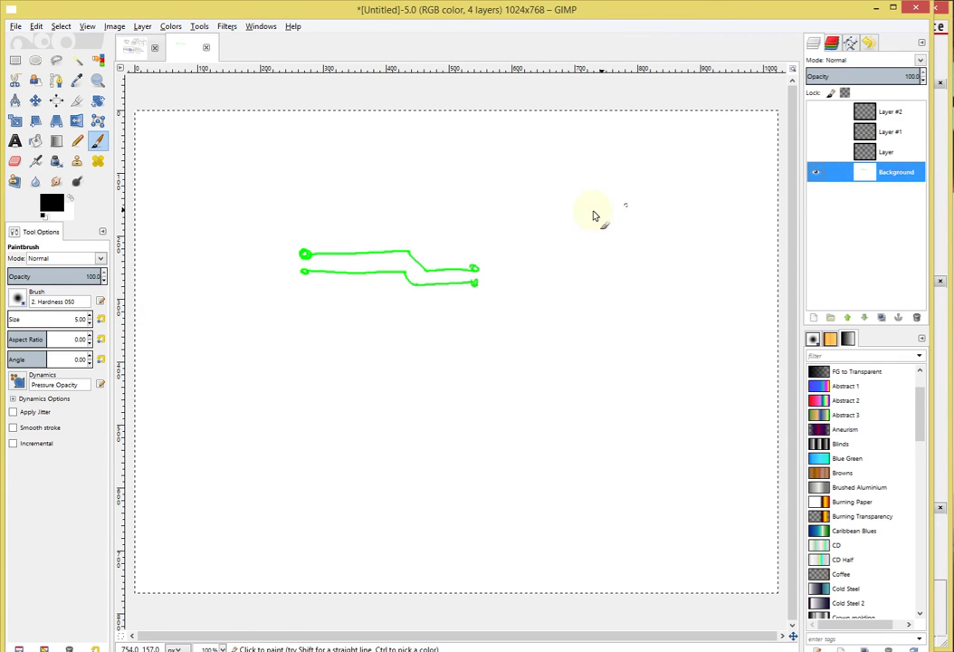
mouse_move(582, 206)
mouse_down()
mouse_move(725, 221)
mouse_move(755, 198)
mouse_move(739, 230)
mouse_move(746, 233)
mouse_up()
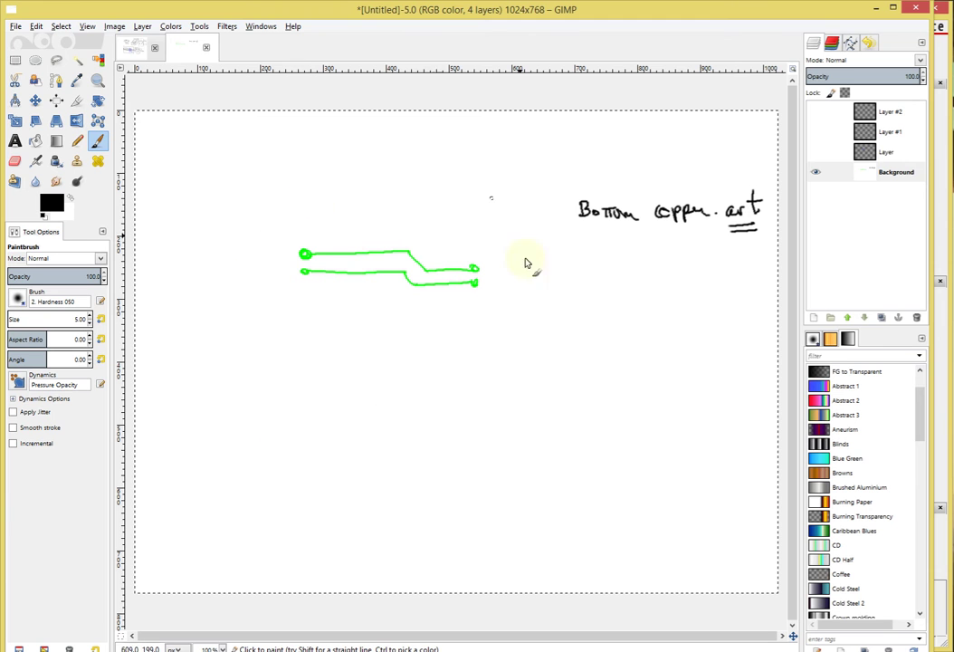
Step: Show only the layer with the blue traces and handwrite "Top copper.art" beside them on that layer
click(817, 172)
click(816, 153)
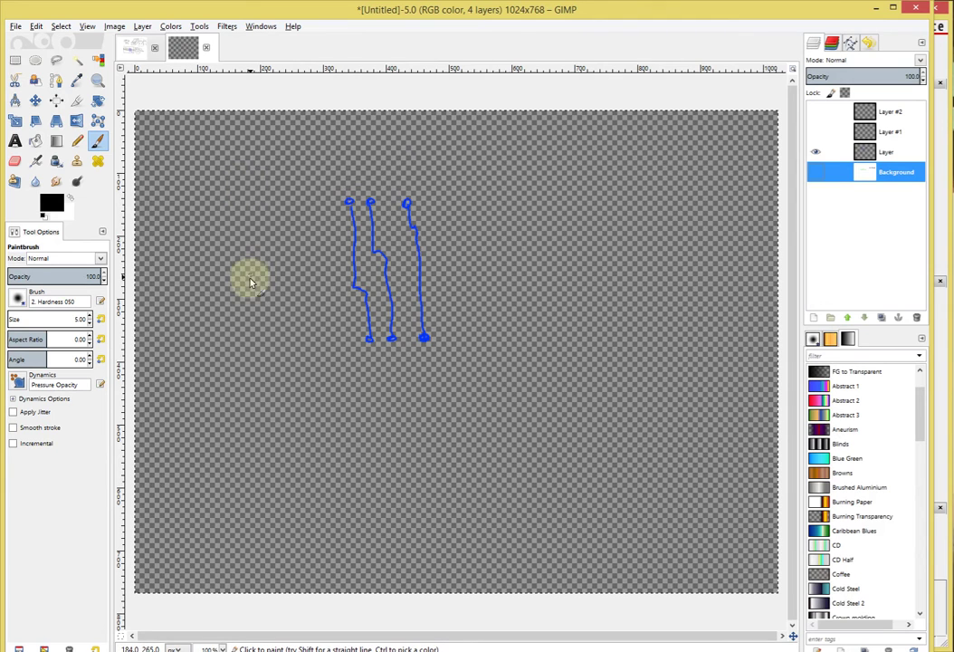
click(604, 217)
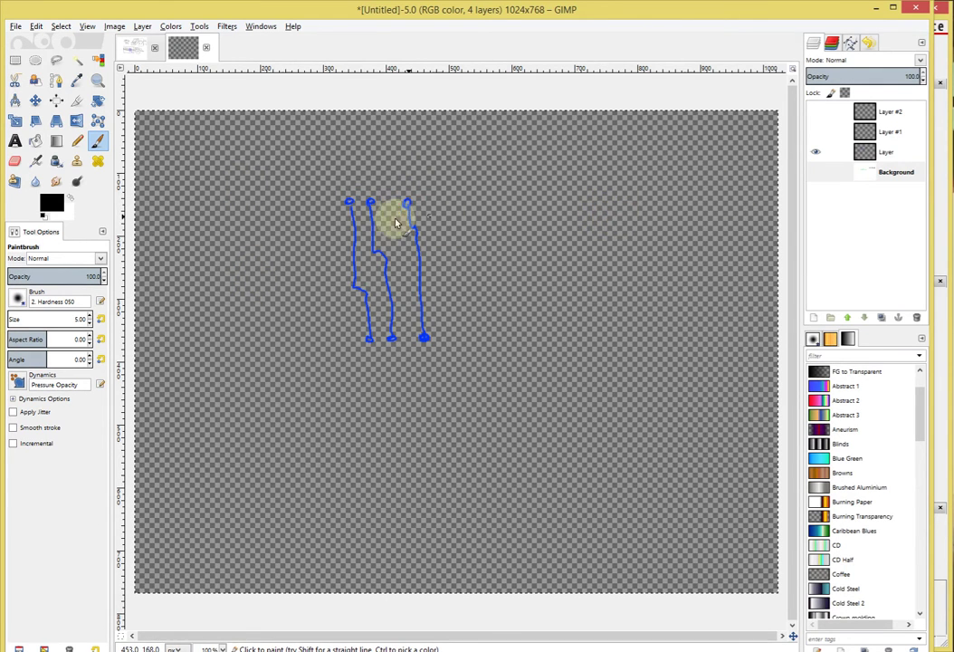
click(896, 156)
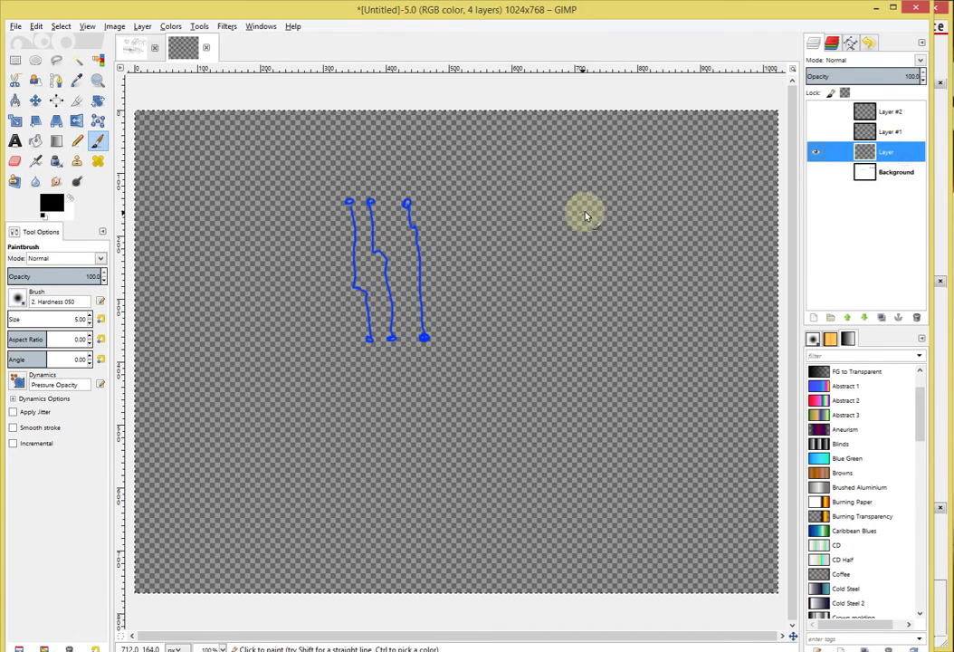
mouse_move(581, 213)
mouse_down()
mouse_move(605, 215)
mouse_move(594, 230)
mouse_up()
mouse_move(602, 220)
mouse_down()
mouse_move(713, 228)
mouse_move(726, 216)
mouse_move(734, 227)
mouse_move(738, 215)
mouse_up()
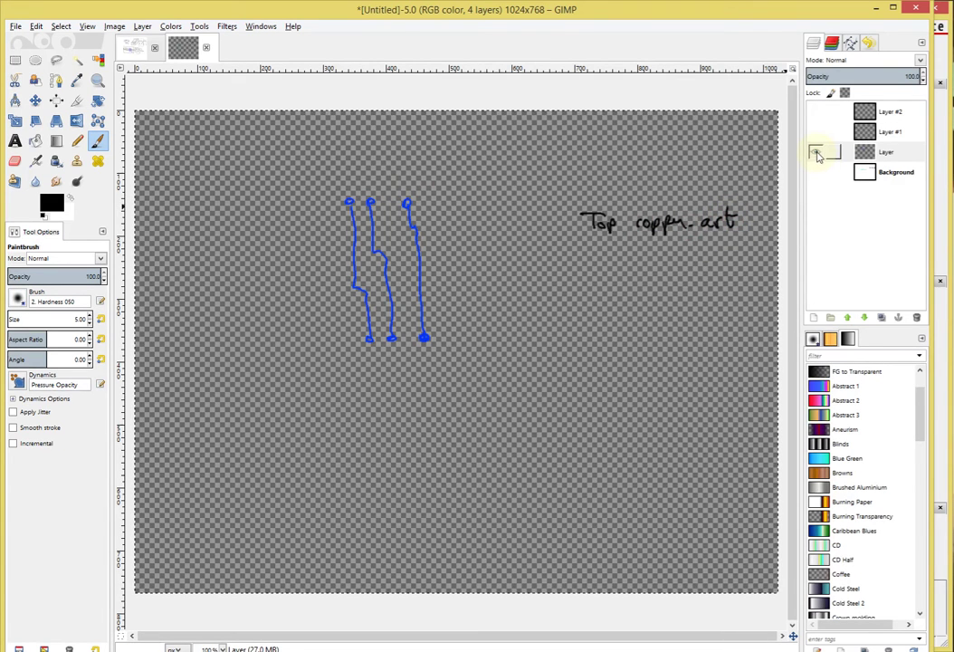
Step: Show only Layer #1 with the purple board outline and handwrite "Soldmask.art" beside it on that layer
click(817, 153)
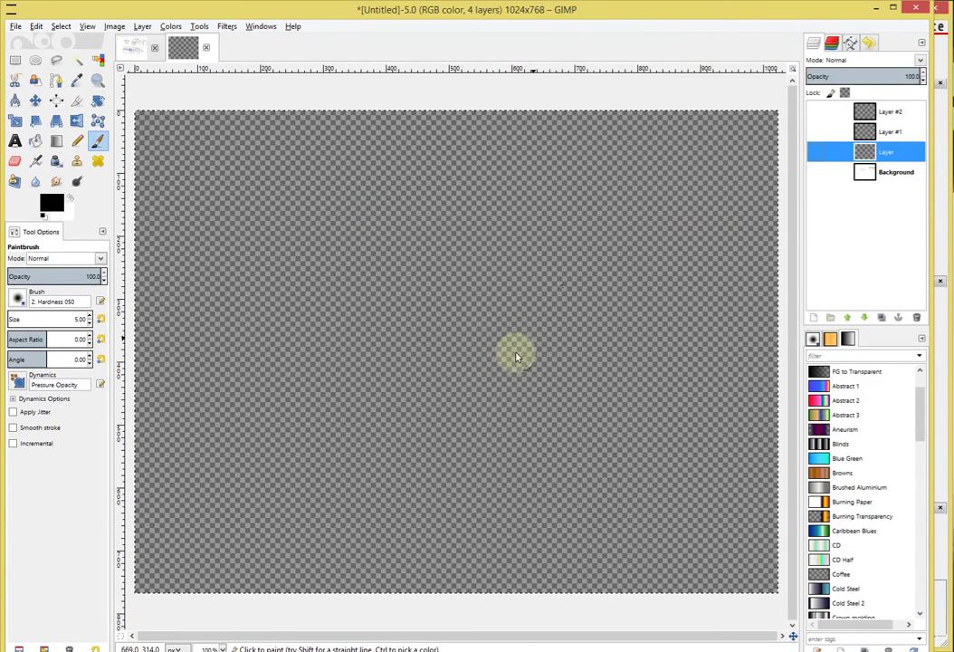
click(816, 132)
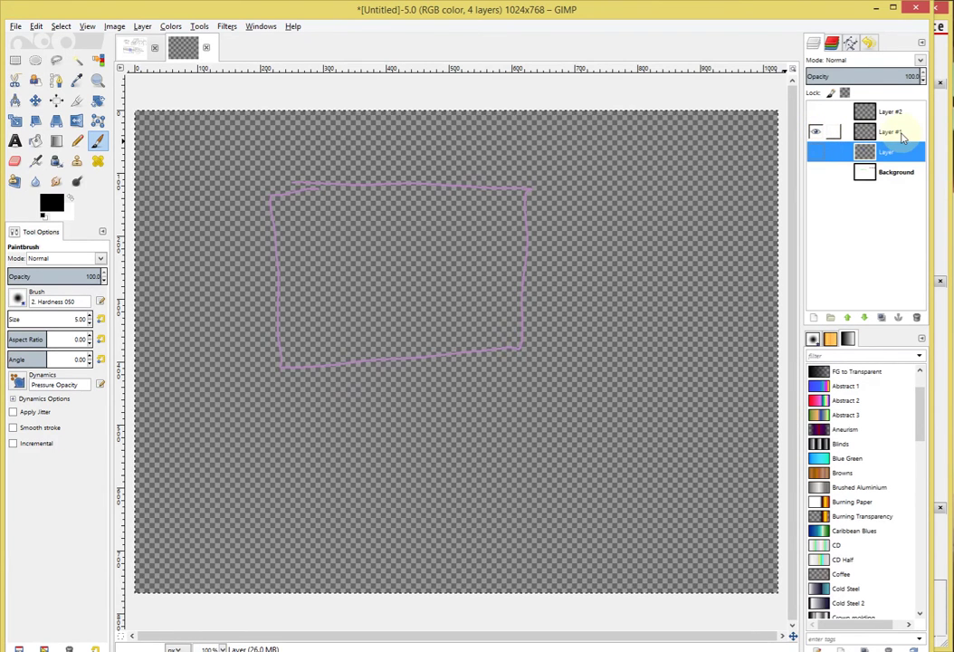
click(892, 132)
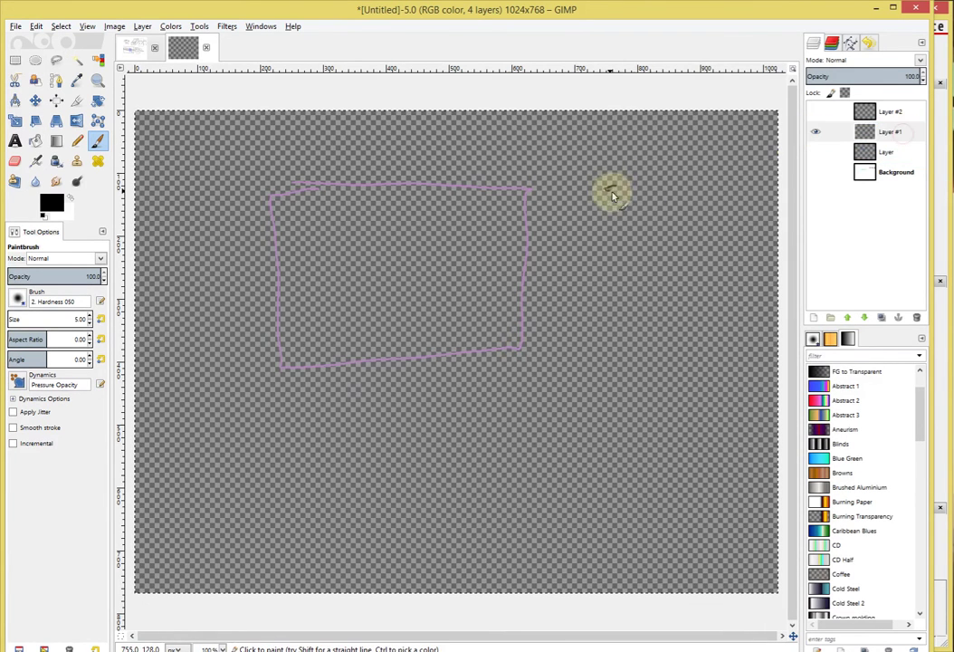
mouse_move(611, 192)
mouse_down()
mouse_move(622, 201)
mouse_move(735, 198)
mouse_move(721, 208)
mouse_up()
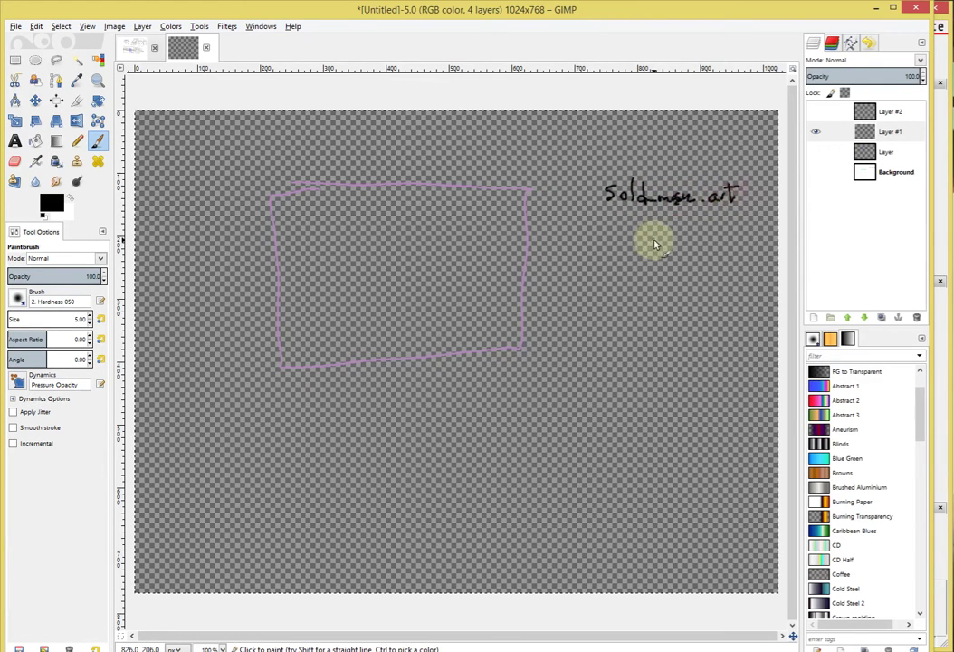
Step: Show only Layer #2 with the orange component markings and handwrite "Silkscreen.art" beside them on that layer
click(816, 132)
click(816, 112)
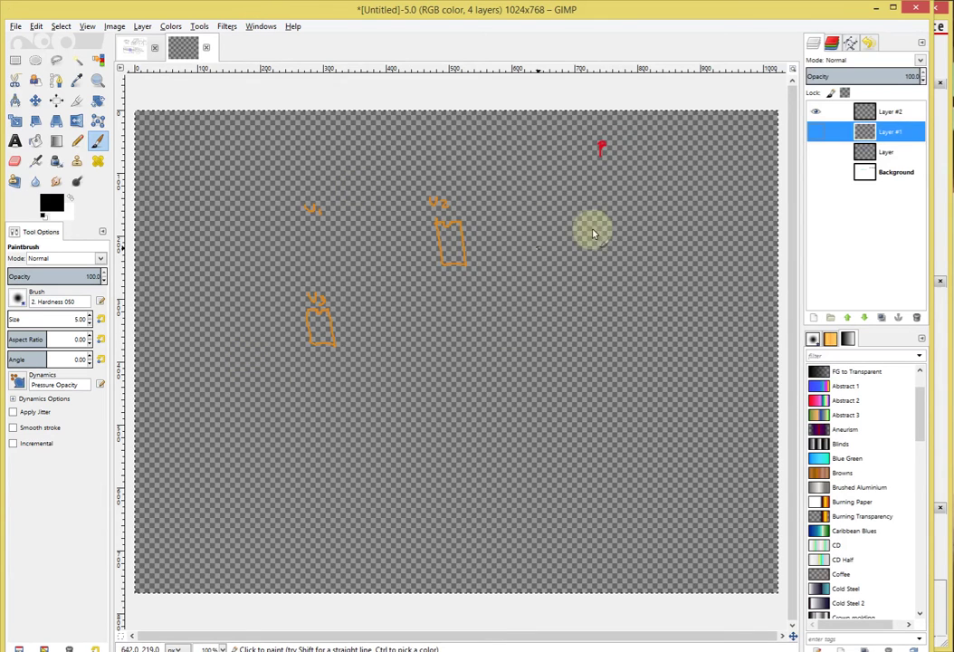
click(887, 112)
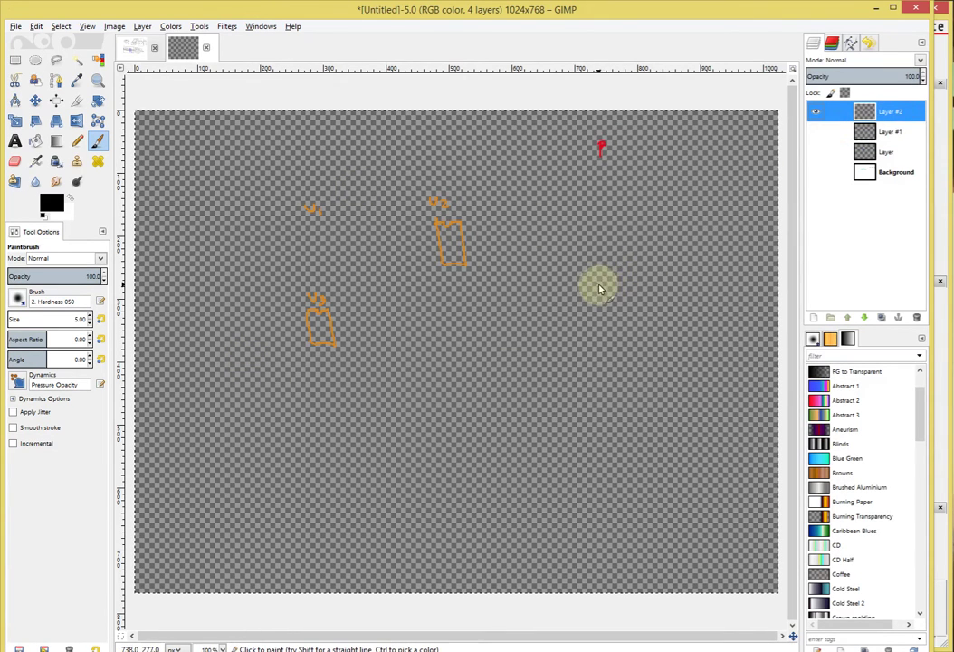
mouse_move(593, 286)
mouse_down()
mouse_move(597, 298)
mouse_move(605, 291)
mouse_move(706, 304)
mouse_move(730, 283)
mouse_up()
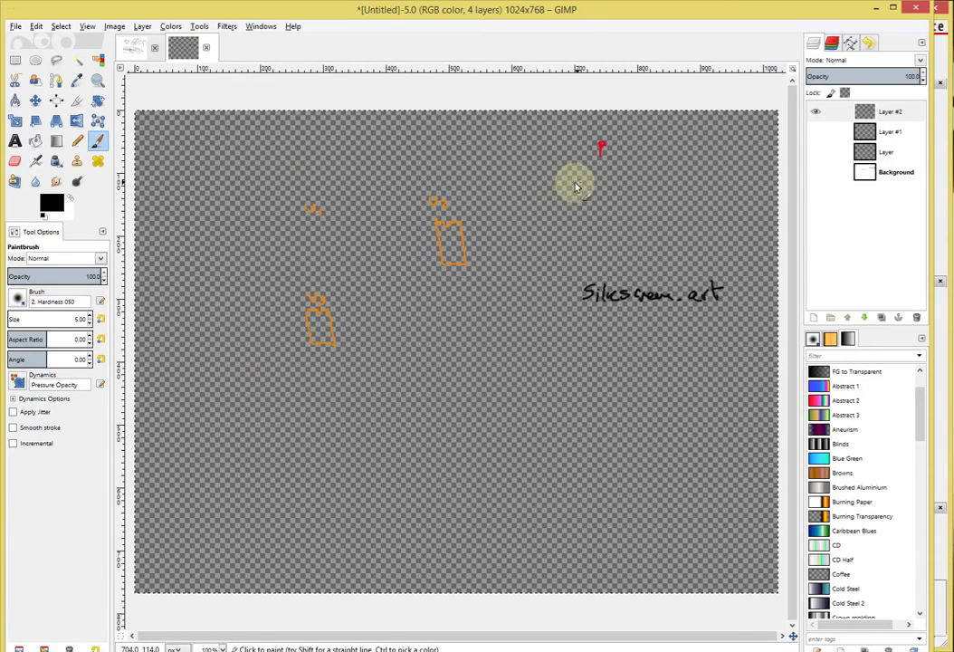
Step: Make Layer #1, Layer and Background visible together with Layer #2
click(816, 131)
click(815, 152)
click(815, 172)
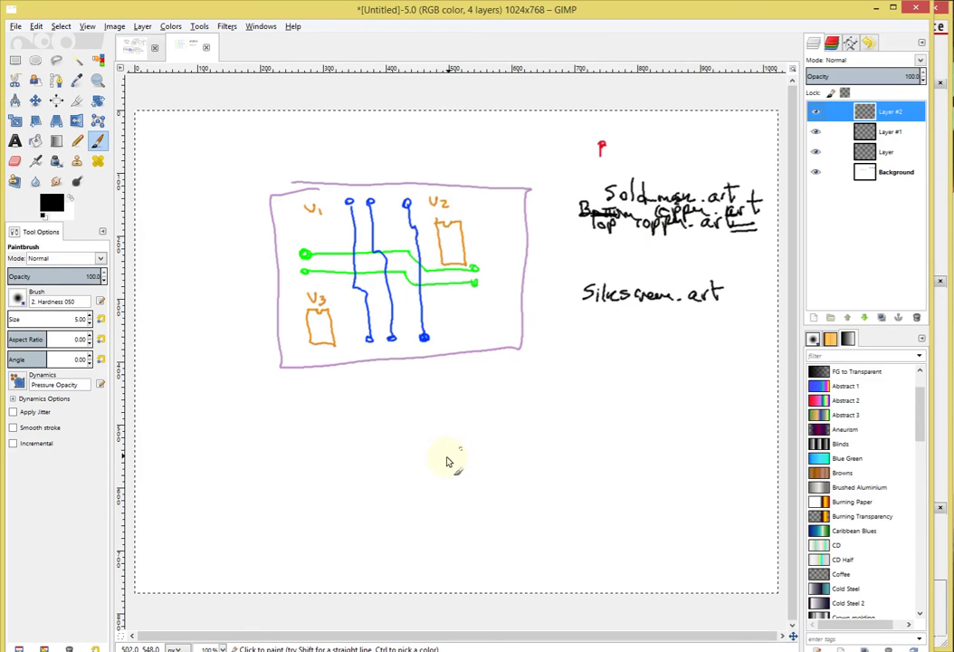
Step: Below the board sketch, handwrite a stacked list of "Top silkscreen", "Top soldermask" and "Top copper", building upwards from the copper
mouse_move(467, 457)
mouse_down()
mouse_move(509, 463)
mouse_move(559, 450)
mouse_up()
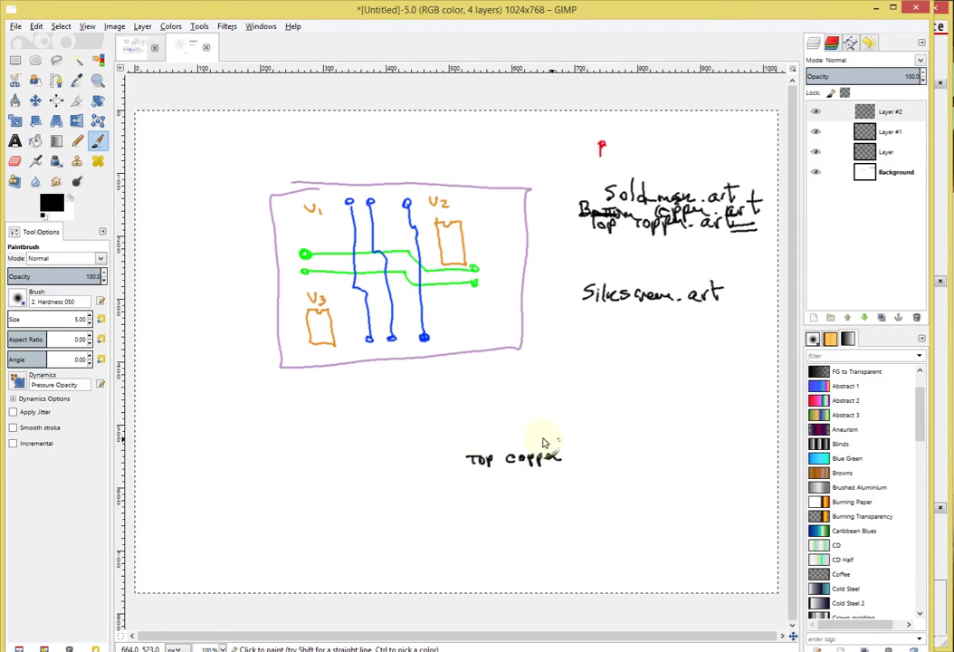
mouse_move(468, 441)
mouse_down()
mouse_move(506, 435)
mouse_move(571, 447)
mouse_up()
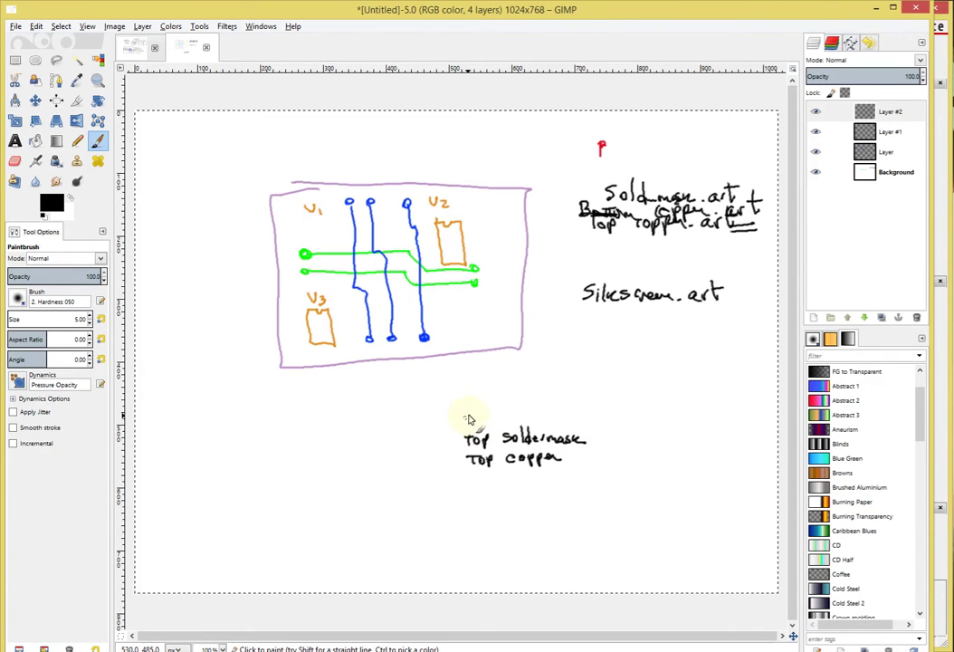
drag(459, 420, 576, 422)
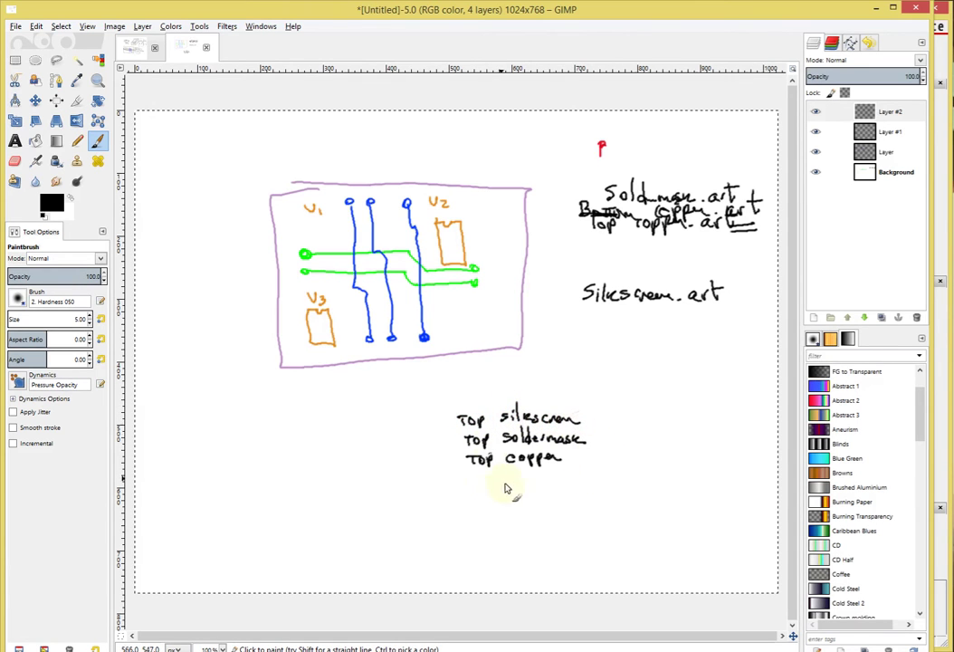
Step: Draw a dashed dividing line under "Top copper" and handwrite "Bottom copper" beneath it
drag(443, 480, 450, 480)
drag(463, 480, 469, 481)
drag(481, 481, 487, 480)
drag(502, 481, 529, 480)
drag(542, 480, 550, 480)
drag(565, 481, 579, 481)
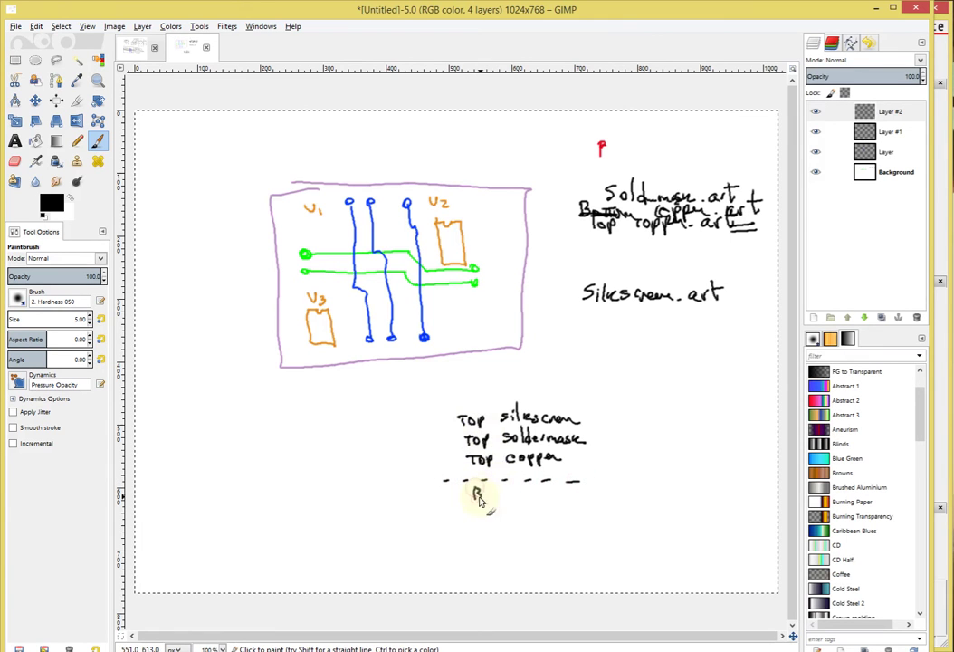
drag(494, 494, 579, 488)
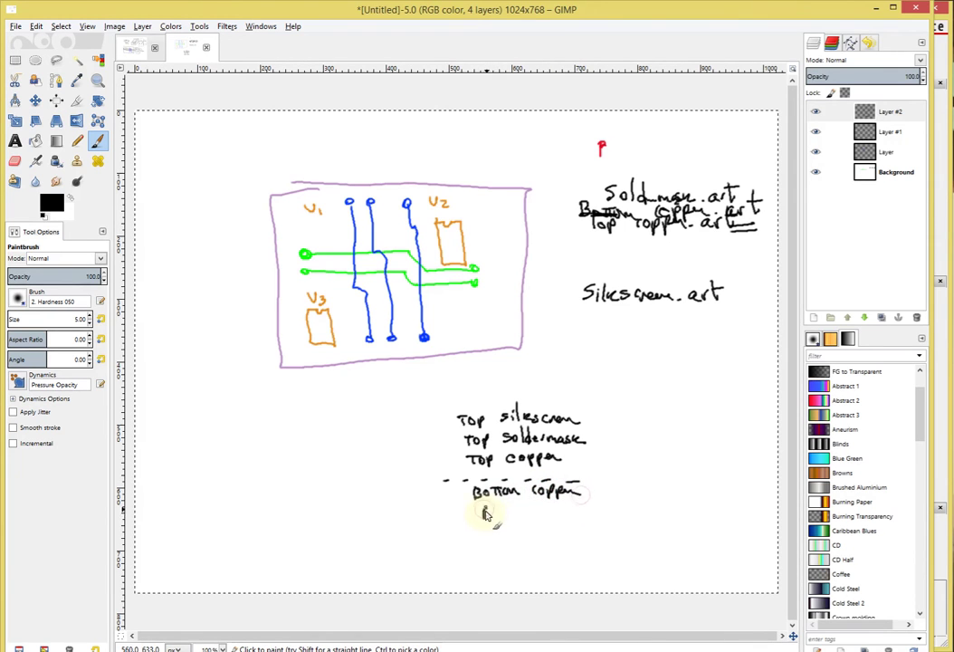
Step: Handwrite "Bottom soldermask" and "Bottom silkscreen" beneath "Bottom copper" to complete the layer stack-up list
drag(485, 514, 616, 512)
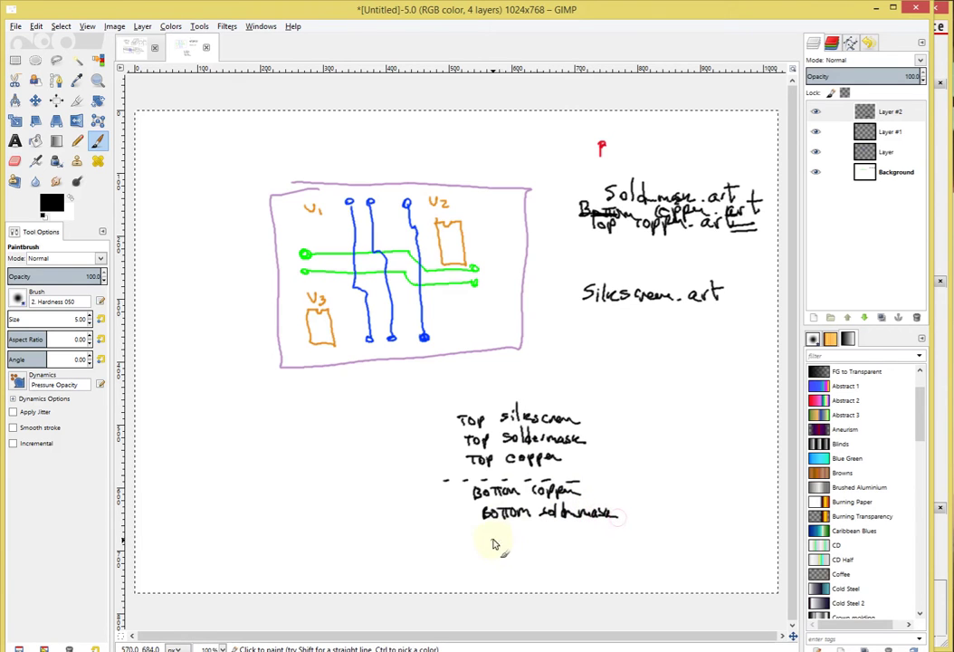
mouse_move(504, 537)
mouse_down()
mouse_move(571, 531)
mouse_move(628, 539)
mouse_up()
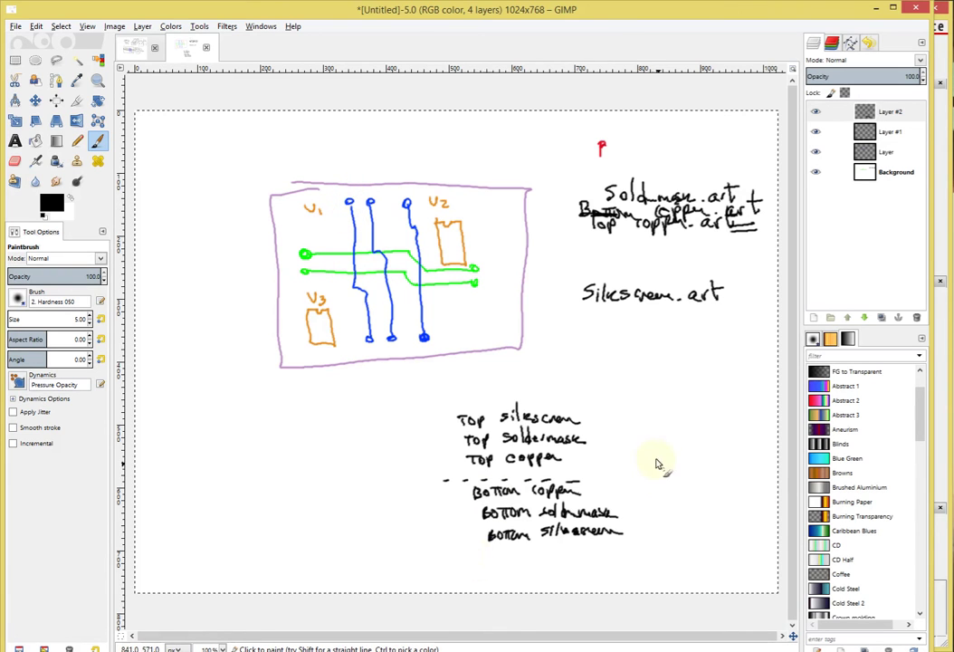
Step: Beside the stack-up list, handwrite "- NC Drill", "if RS-274D" and "- Aperture list" as the additional manufacturing files
drag(639, 420, 649, 409)
mouse_move(659, 410)
mouse_down()
mouse_move(658, 420)
mouse_move(685, 412)
mouse_move(696, 421)
mouse_up()
drag(701, 405, 701, 421)
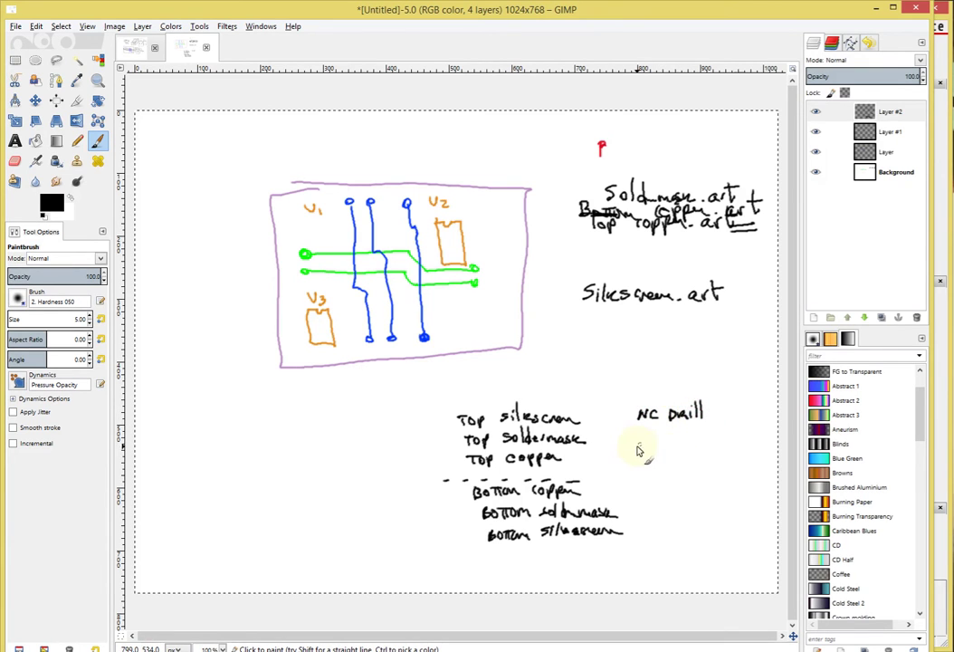
drag(649, 436, 643, 449)
mouse_move(663, 436)
mouse_down()
mouse_move(663, 448)
mouse_move(692, 439)
mouse_move(725, 446)
mouse_up()
drag(618, 410, 628, 410)
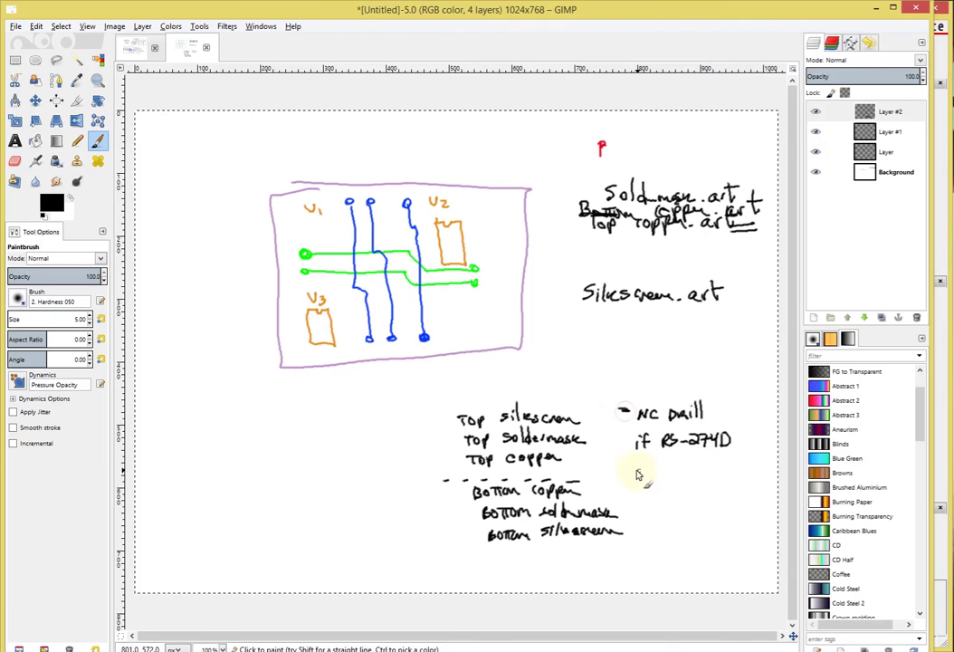
drag(632, 474, 715, 472)
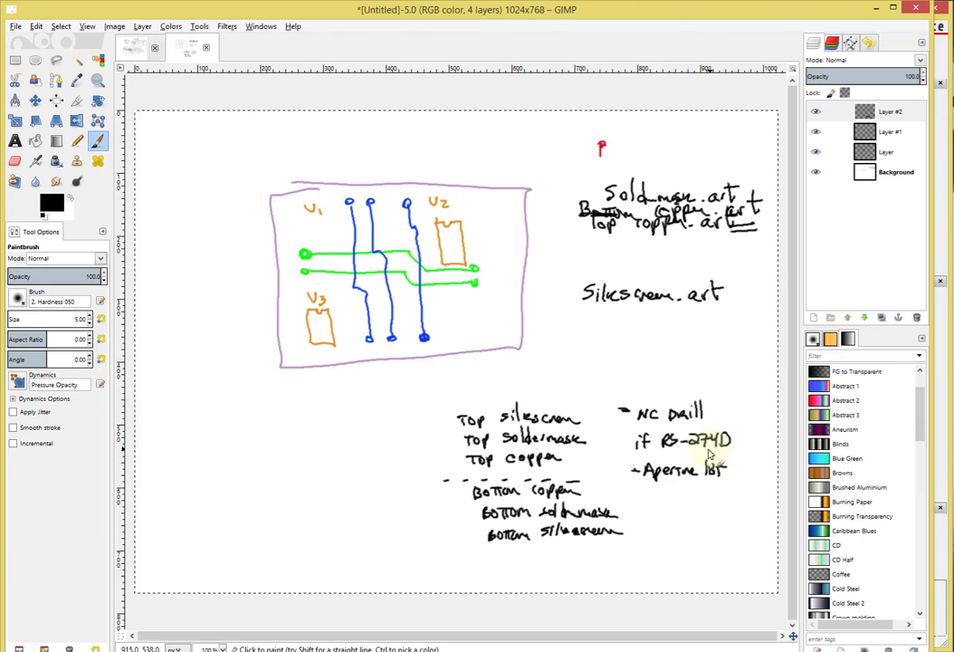
drag(721, 433, 728, 447)
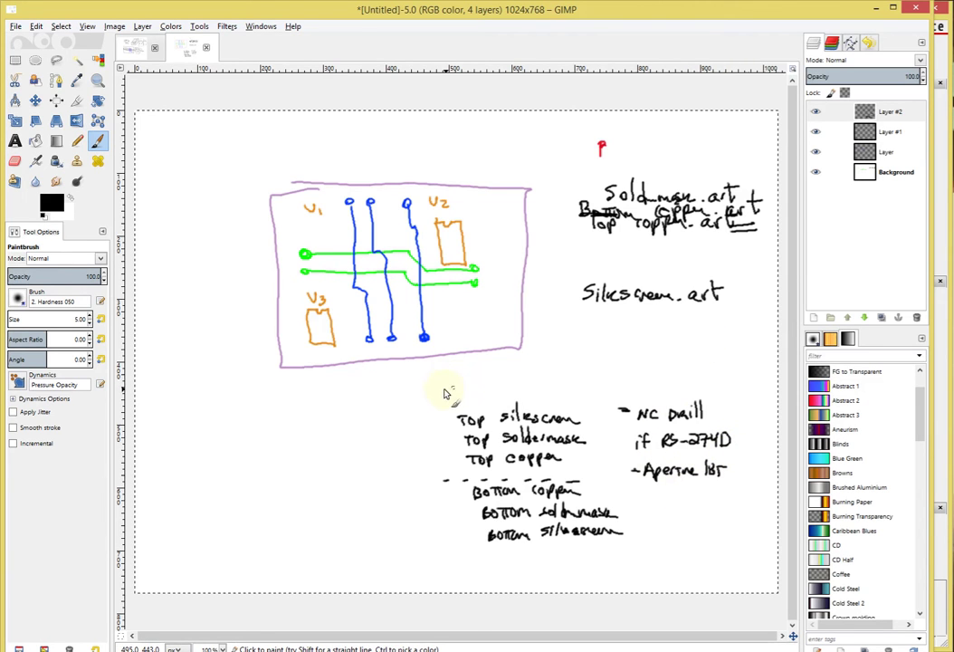
Step: Draw a box around both file lists, handwrite "ZIP" and "README" above it, and draw lines from README to the listed files
mouse_move(446, 389)
mouse_down()
mouse_move(737, 396)
mouse_move(724, 541)
mouse_move(635, 567)
mouse_move(436, 562)
mouse_move(434, 418)
mouse_move(460, 380)
mouse_move(605, 377)
mouse_up()
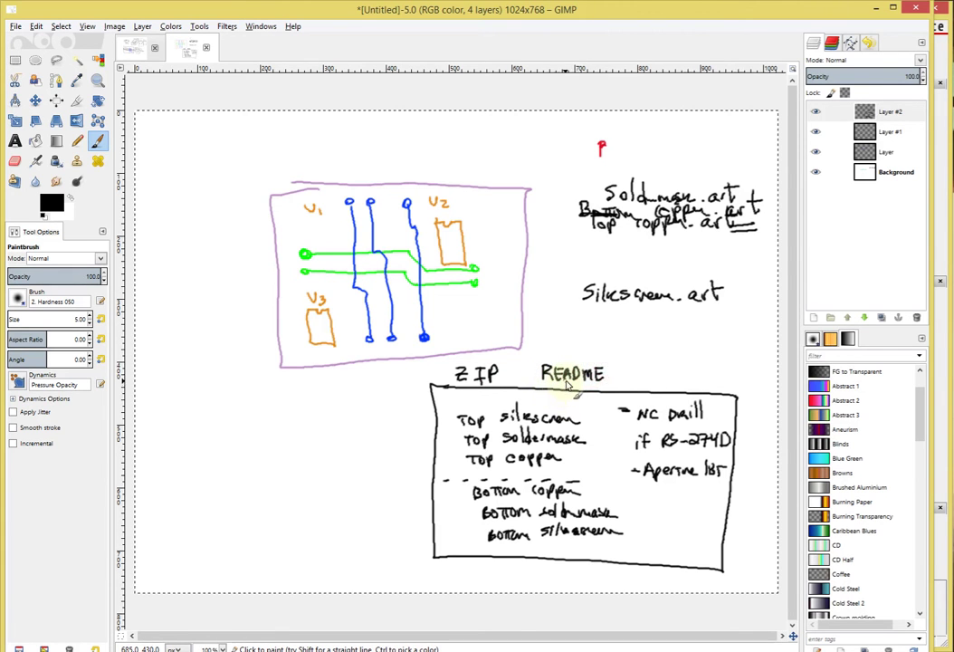
mouse_move(541, 405)
mouse_down()
mouse_move(571, 389)
mouse_move(575, 430)
mouse_up()
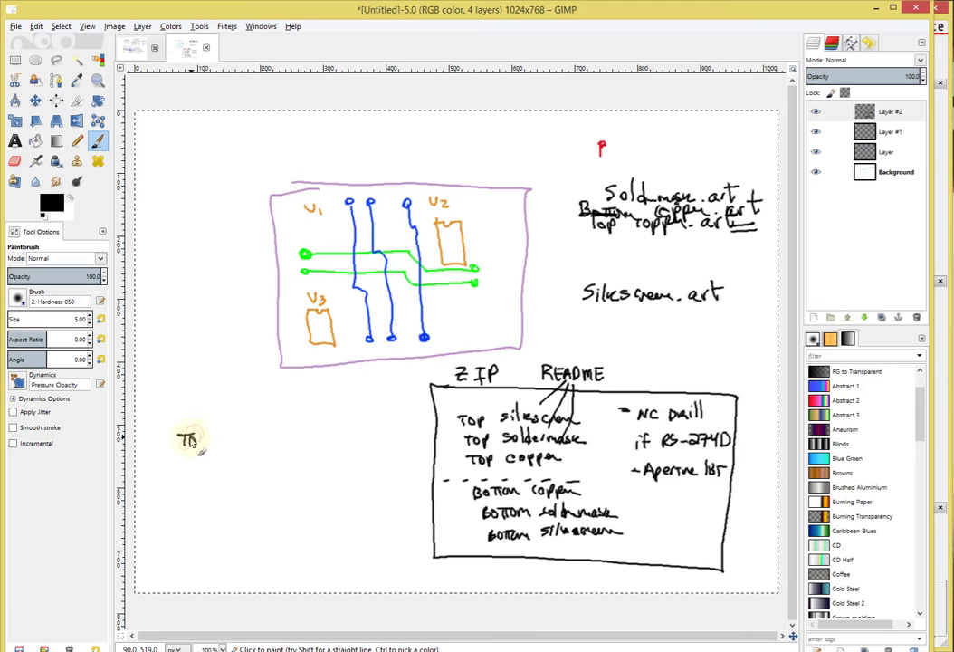
Step: In the blank area beside the boxed lists, handwrite "TOP.ART:" followed by wavy placeholder lines for its description
drag(192, 441, 310, 441)
click(243, 435)
click(242, 442)
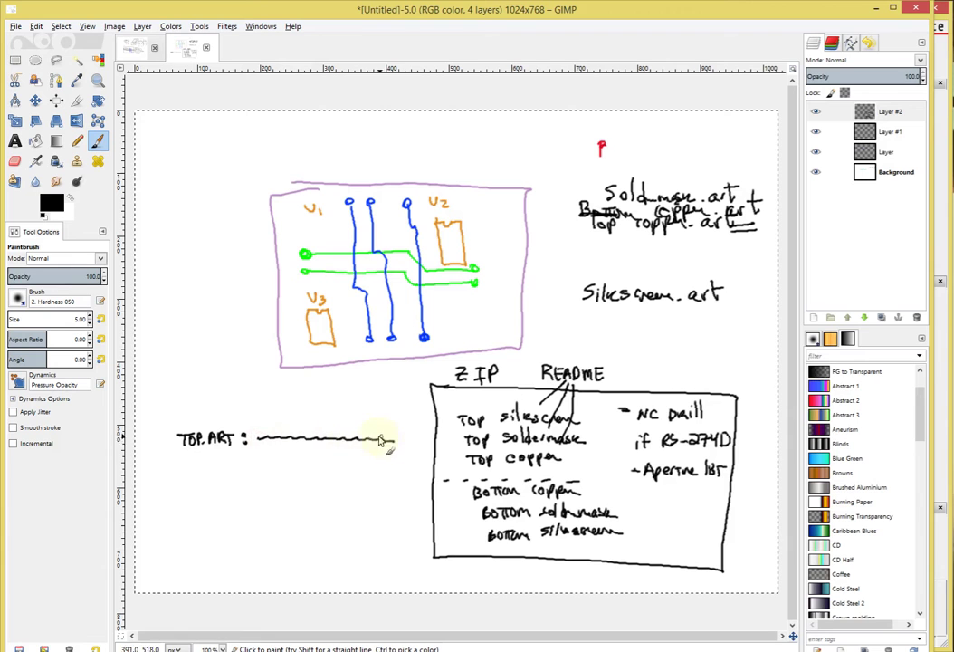
drag(381, 441, 393, 440)
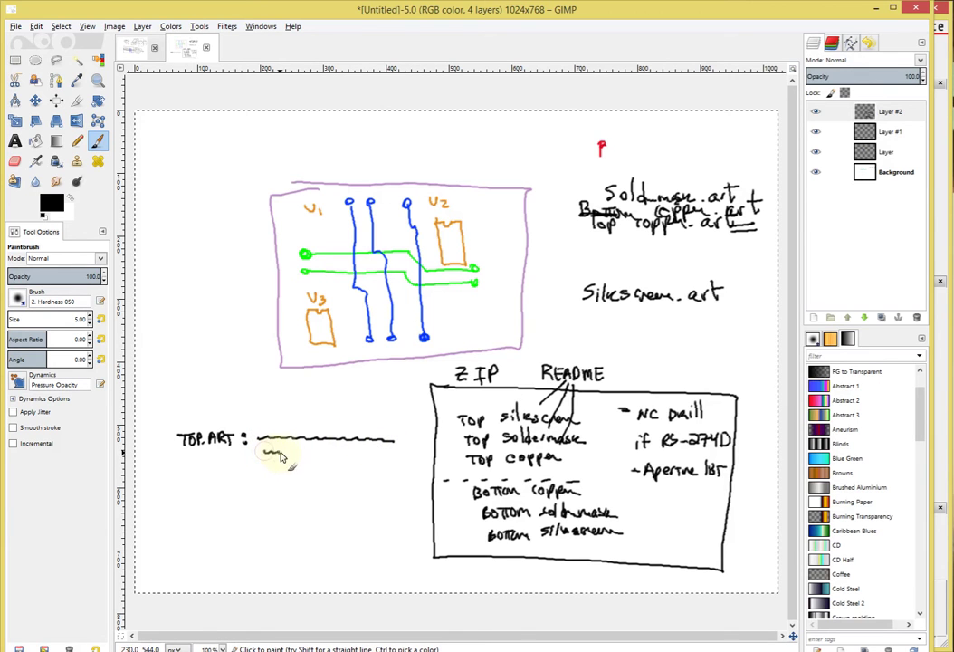
drag(281, 456, 299, 455)
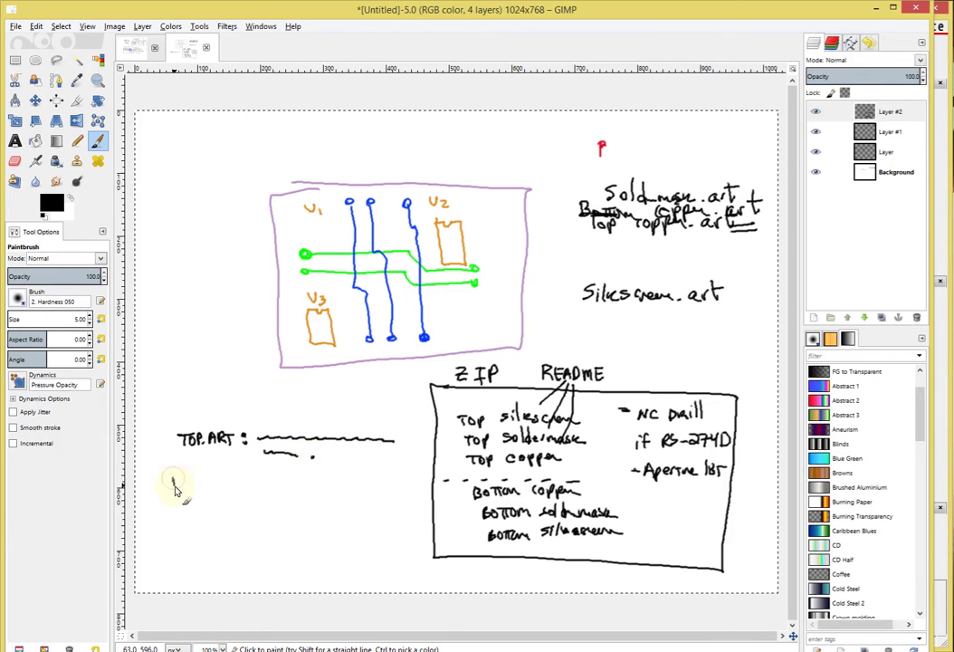
Step: Handwrite "BOTTOM.ART:" with wavy placeholder lines below the TOP.ART entry, and add a small mark above README
mouse_move(178, 486)
mouse_down()
mouse_move(261, 473)
mouse_move(403, 480)
mouse_up()
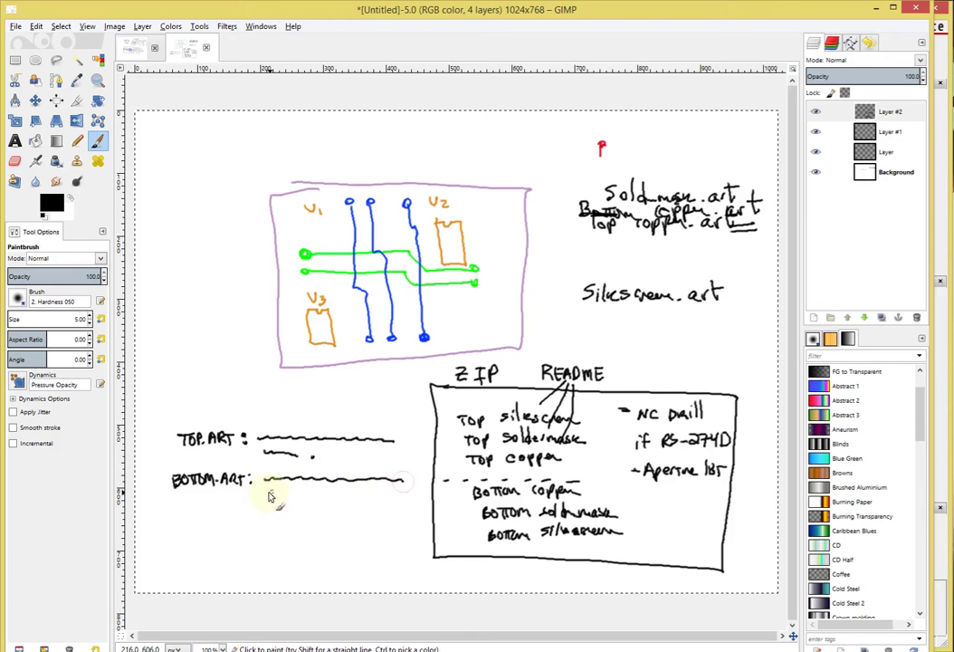
drag(268, 493, 322, 493)
click(338, 494)
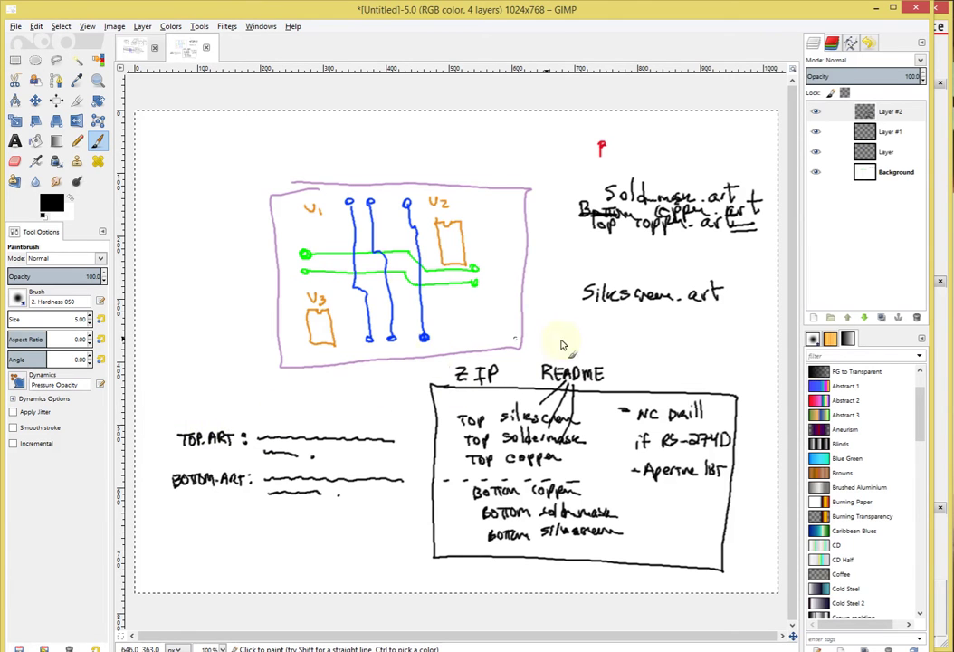
drag(589, 349, 586, 353)
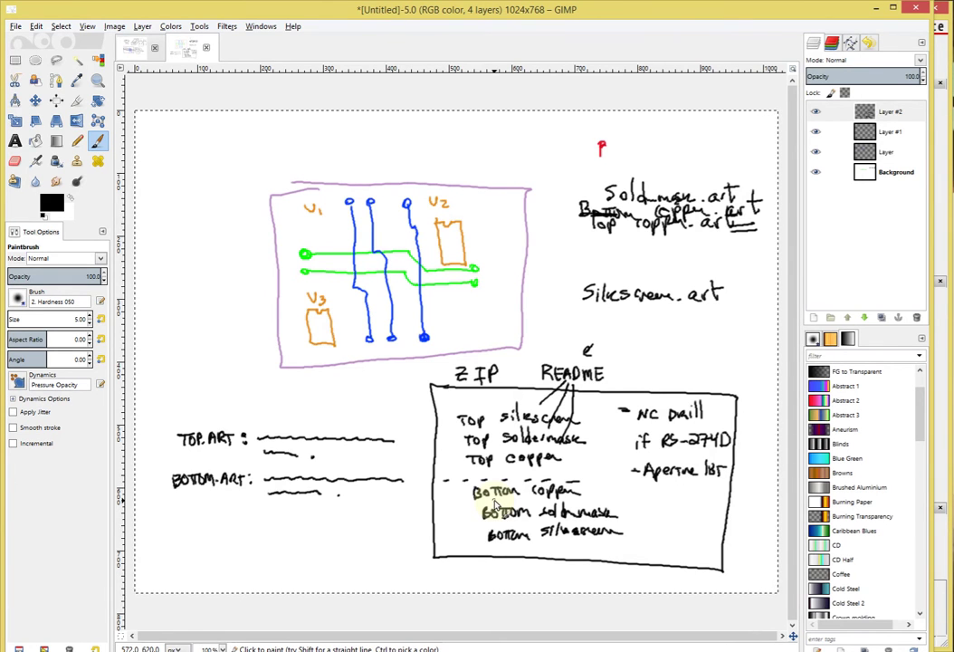
Step: Switch to OrCAD PCB Designer and save the board over the existing ORCADTUTORIAL.brd file
key(alt+Tab)
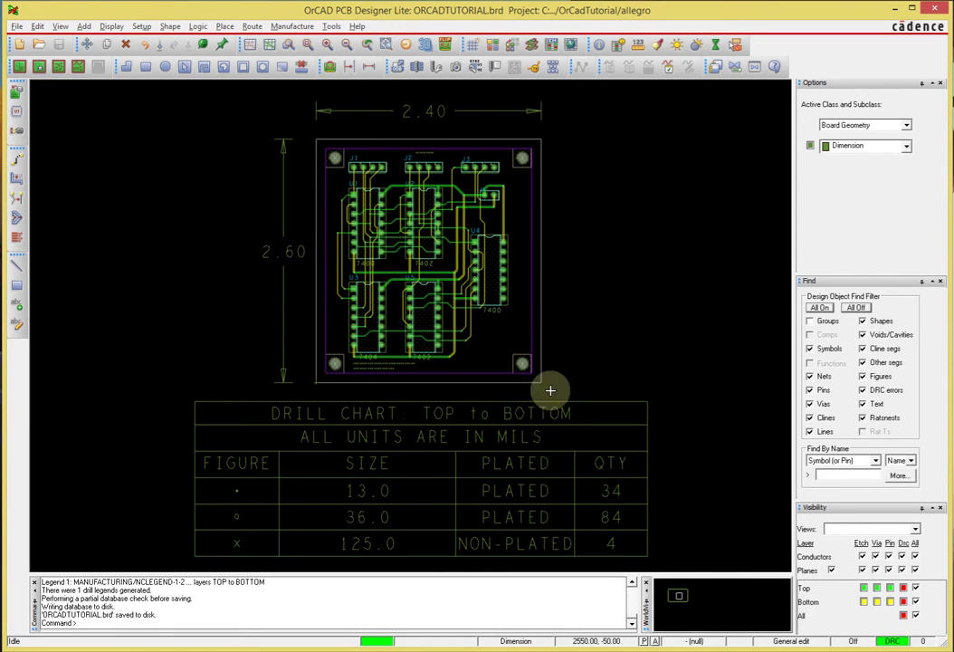
click(326, 650)
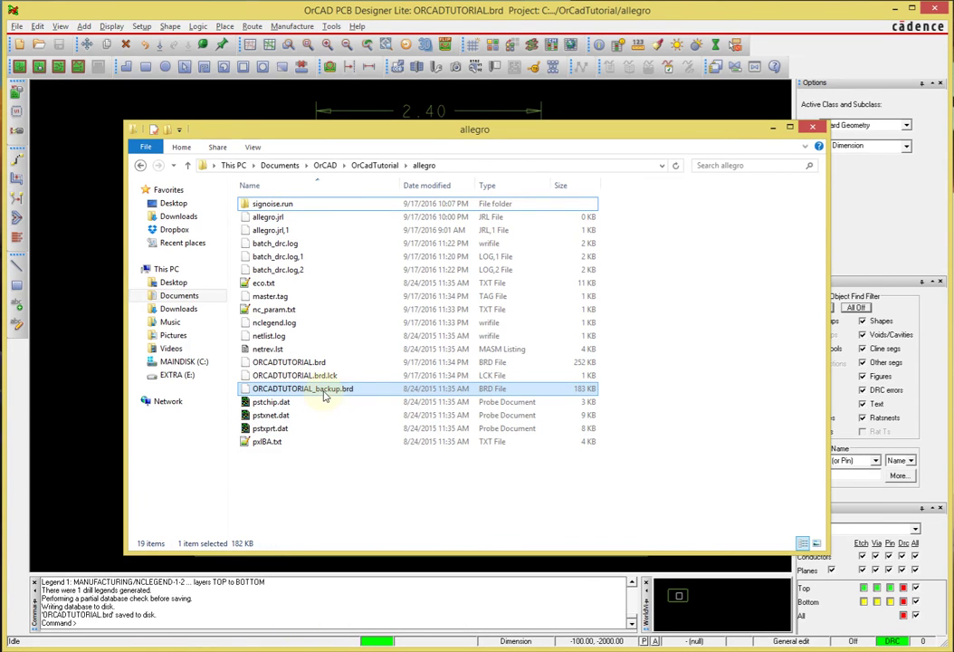
click(333, 11)
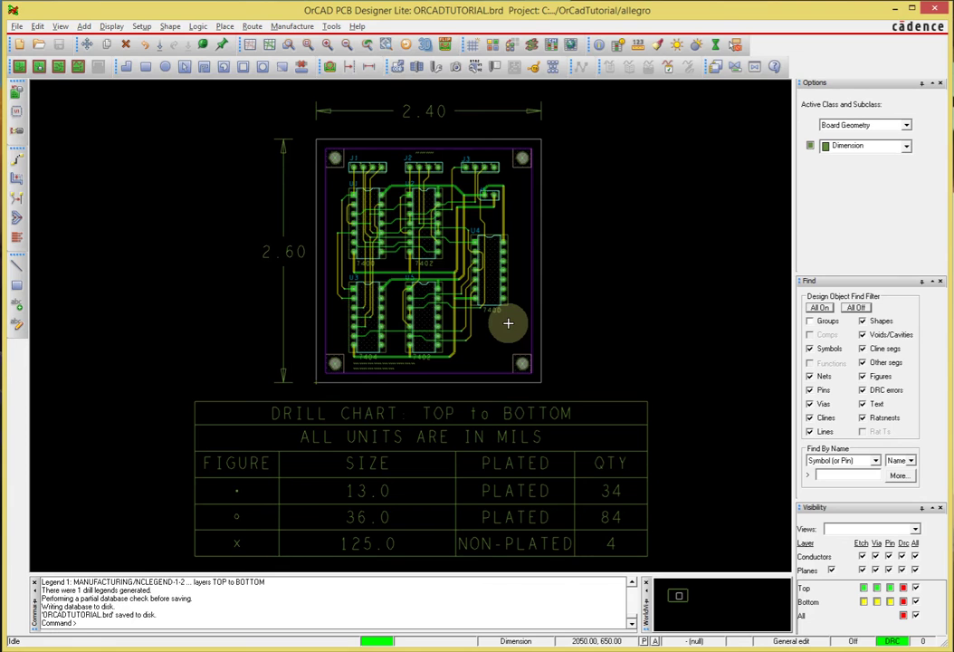
key(ctrl+s)
key(Return)
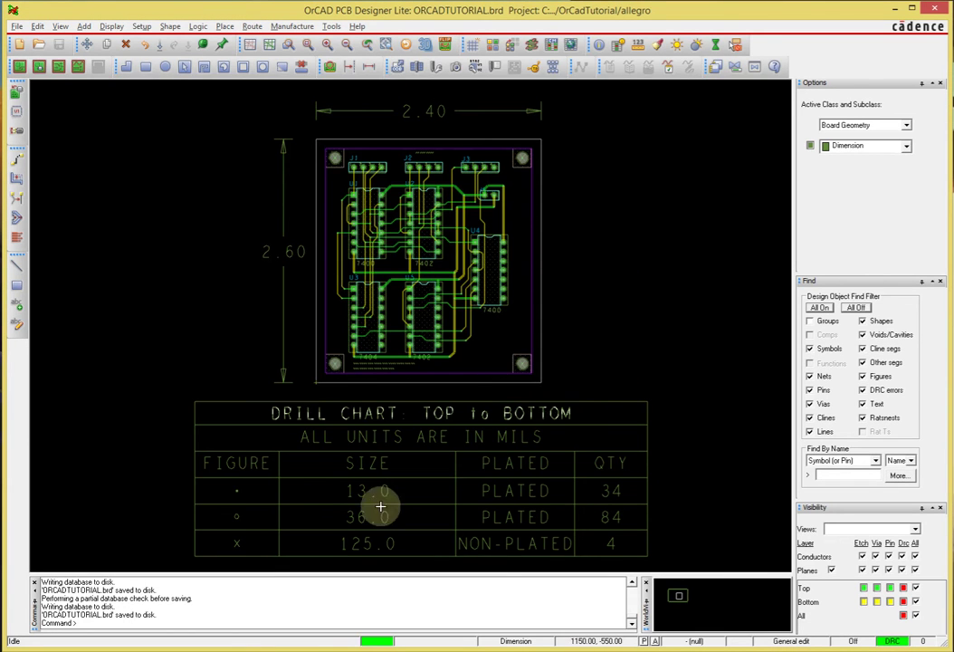
Step: Switch to the allegro project folder in File Explorer and duplicate ORCADTUTORIAL.brd there
key(alt+Tab)
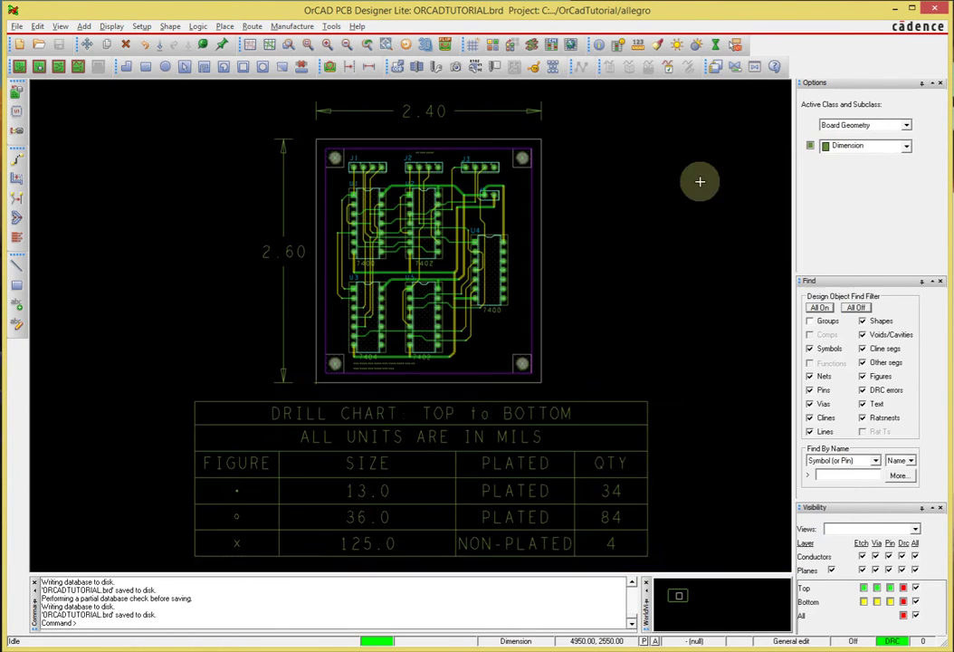
click(645, 113)
key(alt+Tab)
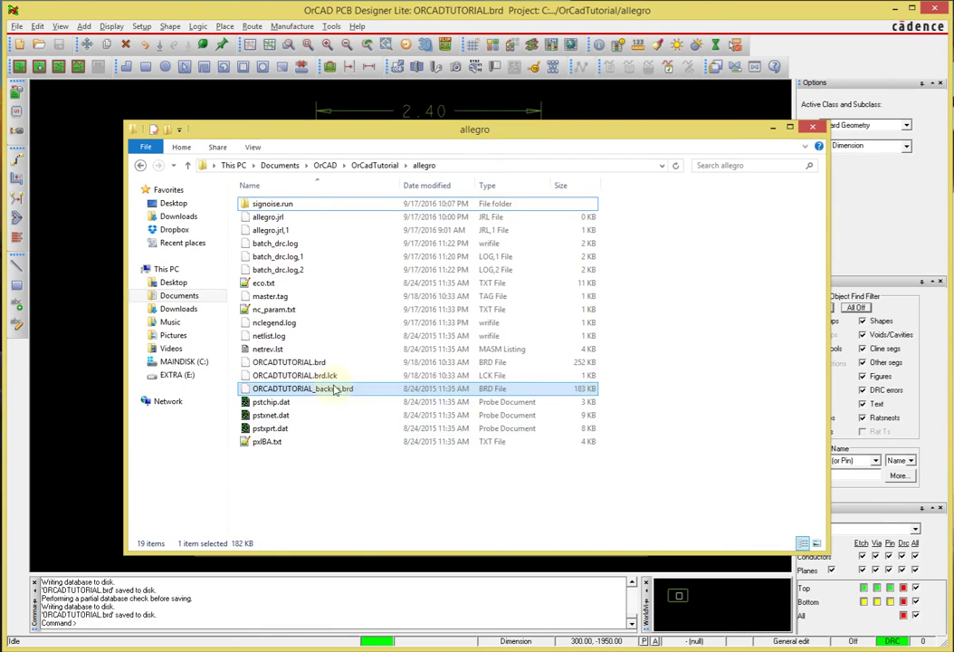
click(294, 362)
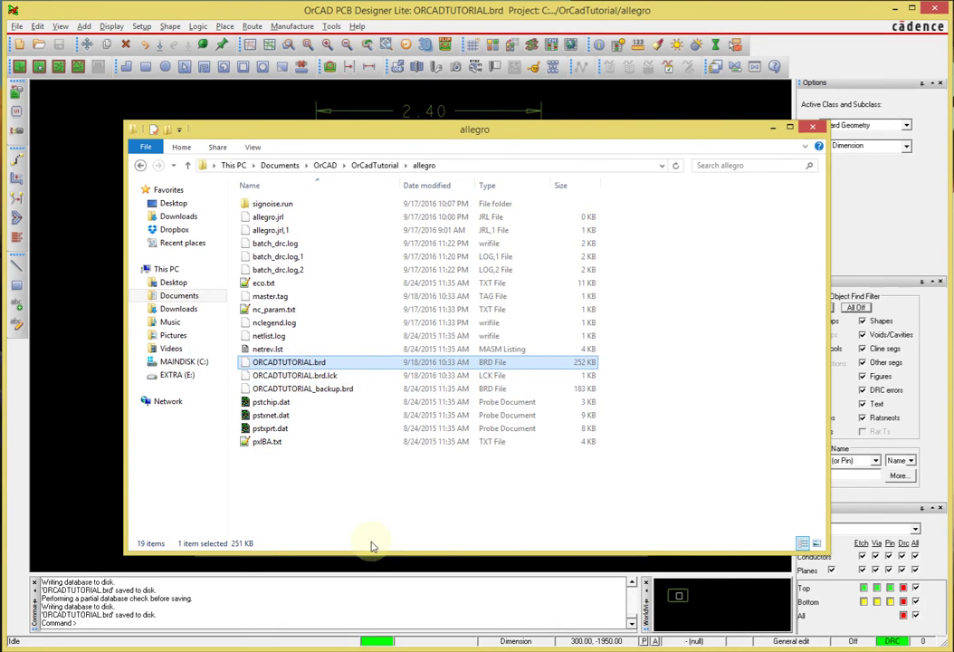
key(ctrl+c)
key(ctrl+v)
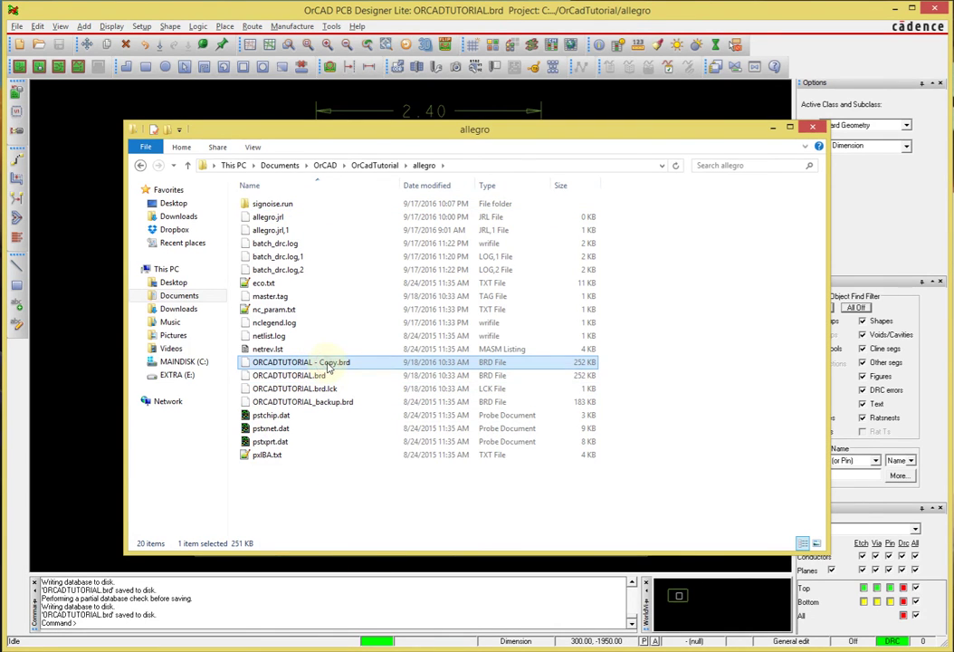
Step: Rename the duplicated board file as ORCADTUTORIAL_final.brd
click(335, 363)
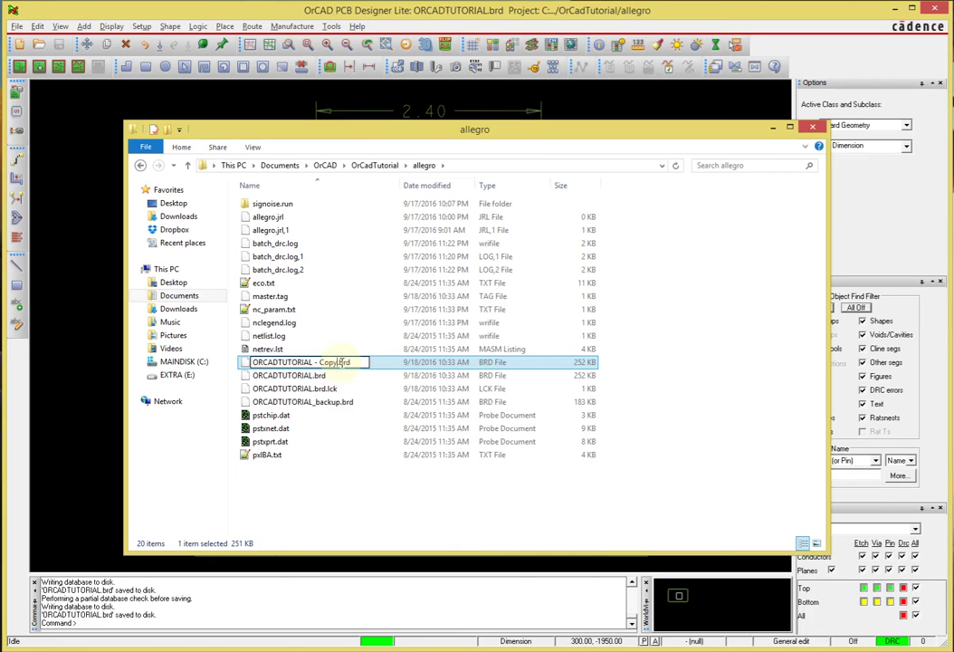
key(BackSpace)
key(BackSpace)
key(BackSpace)
key(BackSpace)
key(BackSpace)
text(_final)
key(Return)
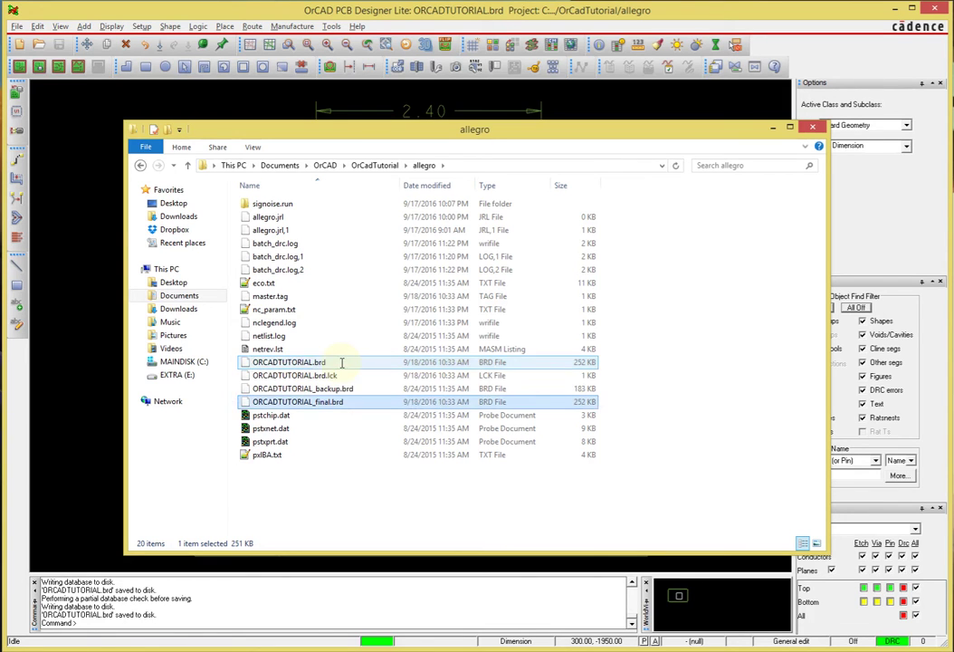
Step: Return to the board in OrCAD PCB Designer and open the Artwork Control Form, moving it off the layout
click(772, 128)
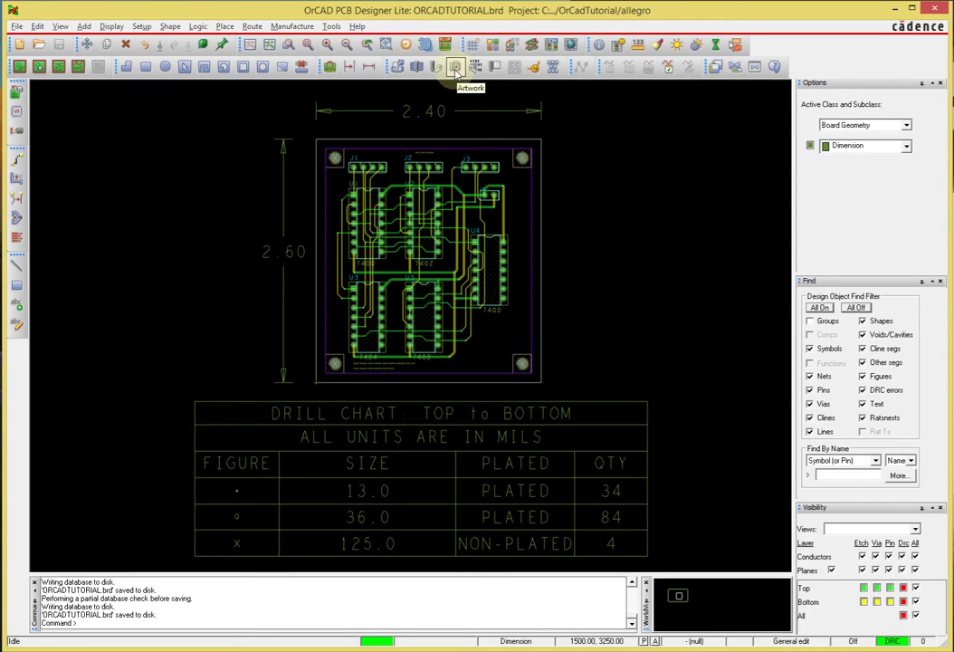
click(456, 69)
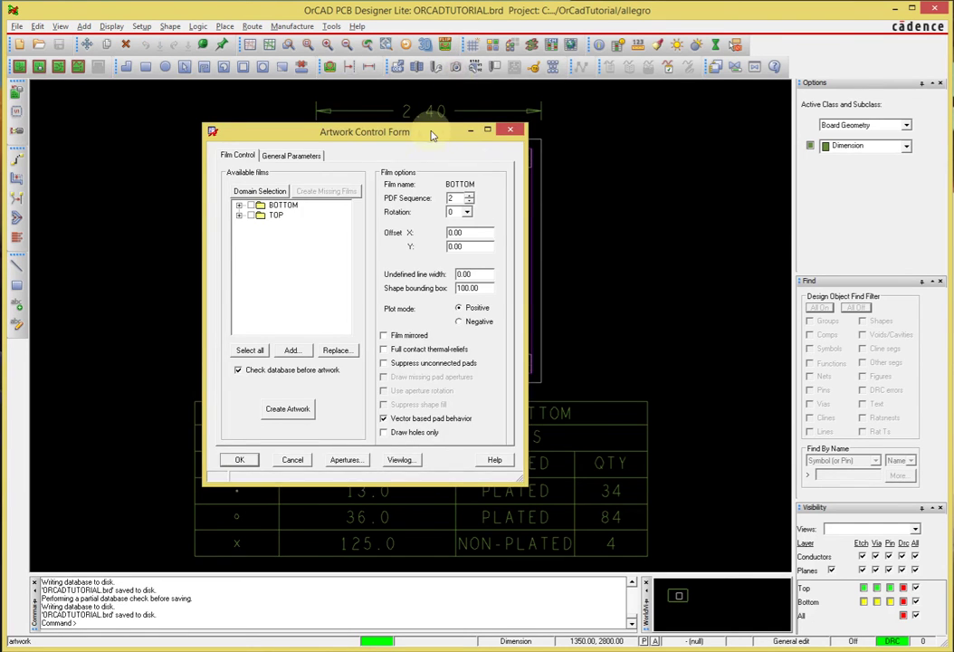
drag(443, 131, 322, 136)
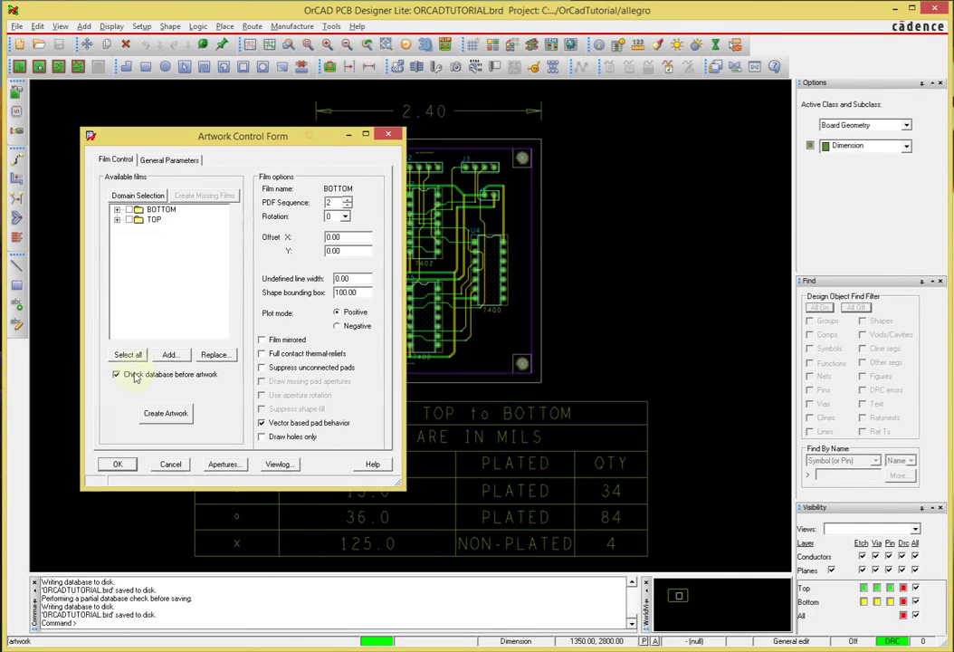
Step: Examine the film options of the BOTTOM and TOP films and the subclasses each film contains
click(153, 219)
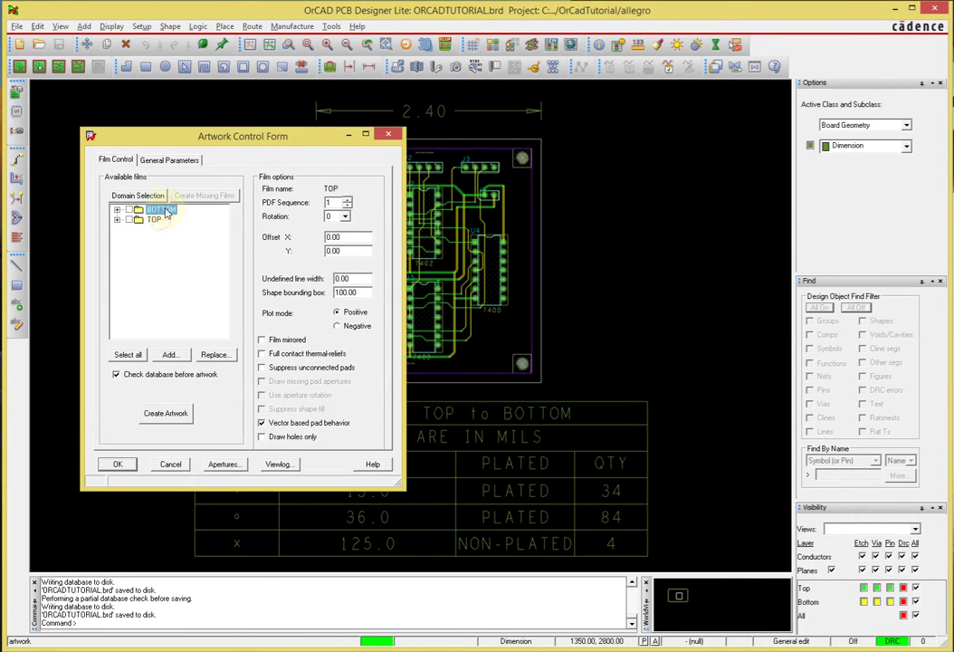
click(160, 209)
click(156, 220)
click(163, 210)
click(159, 221)
click(163, 210)
click(160, 220)
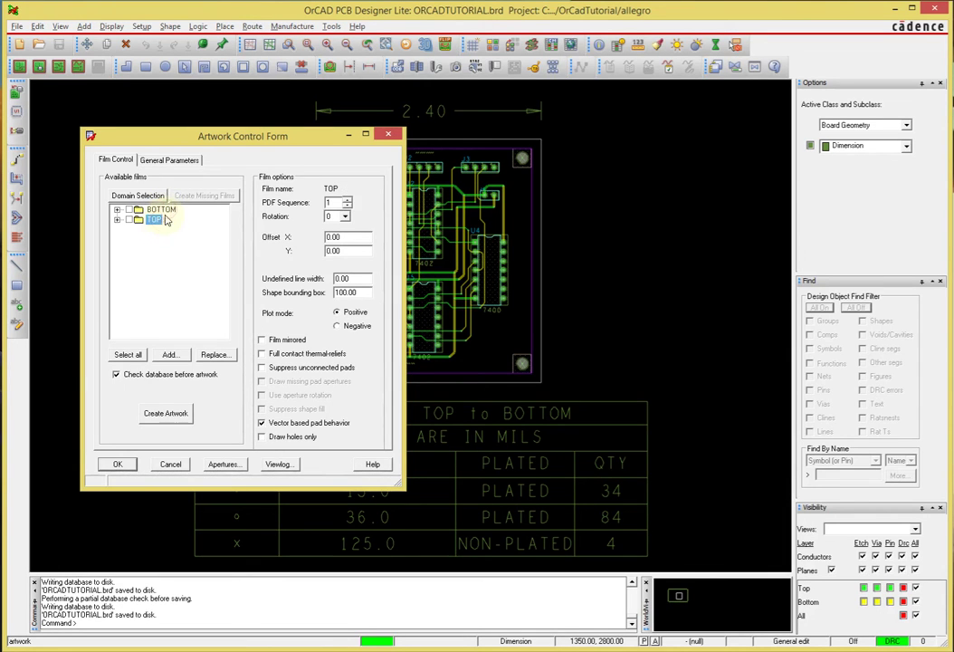
click(162, 210)
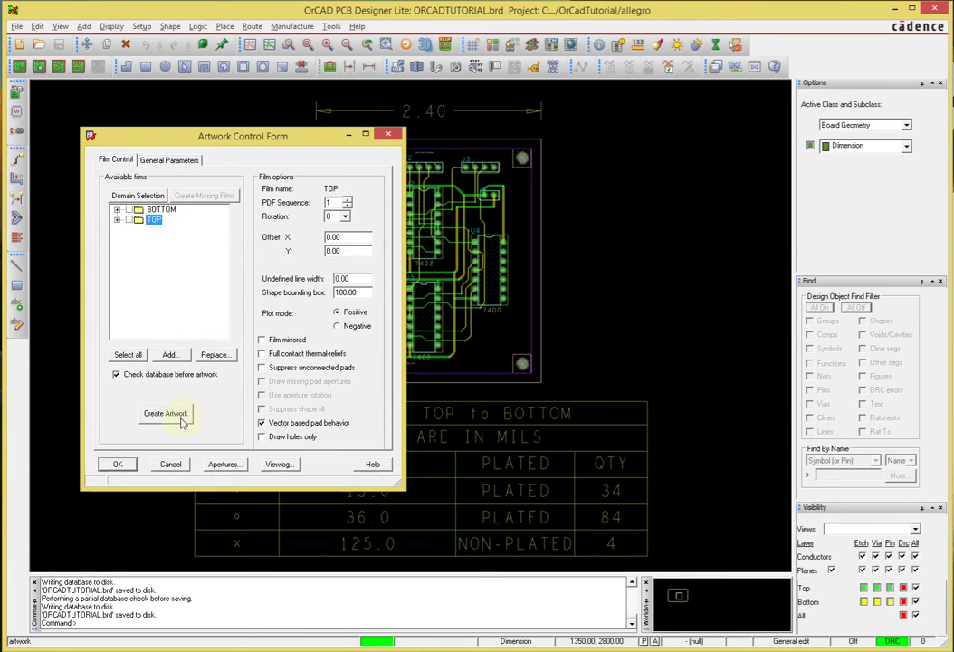
click(156, 210)
click(117, 210)
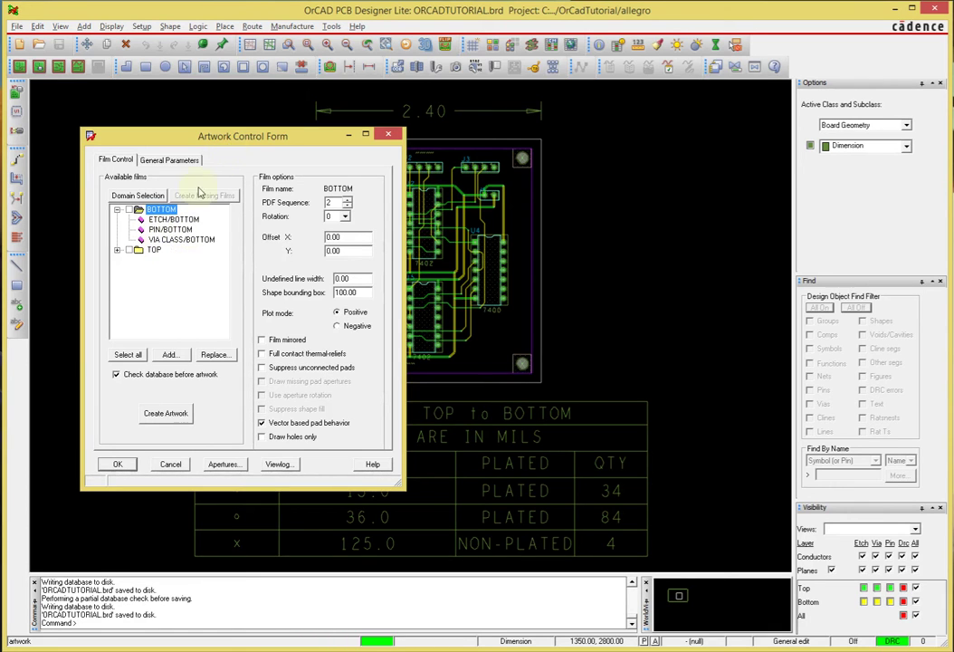
click(117, 252)
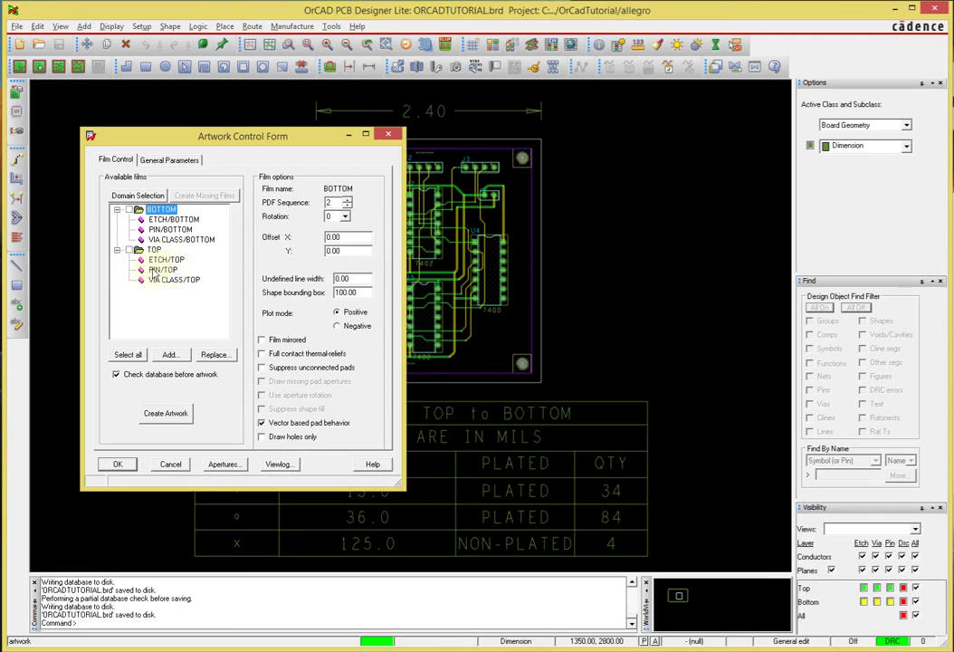
Step: Rename the BOTTOM film as Copper_BOTTOM and the TOP film as Copper_TOP
click(163, 210)
text(Copper_)
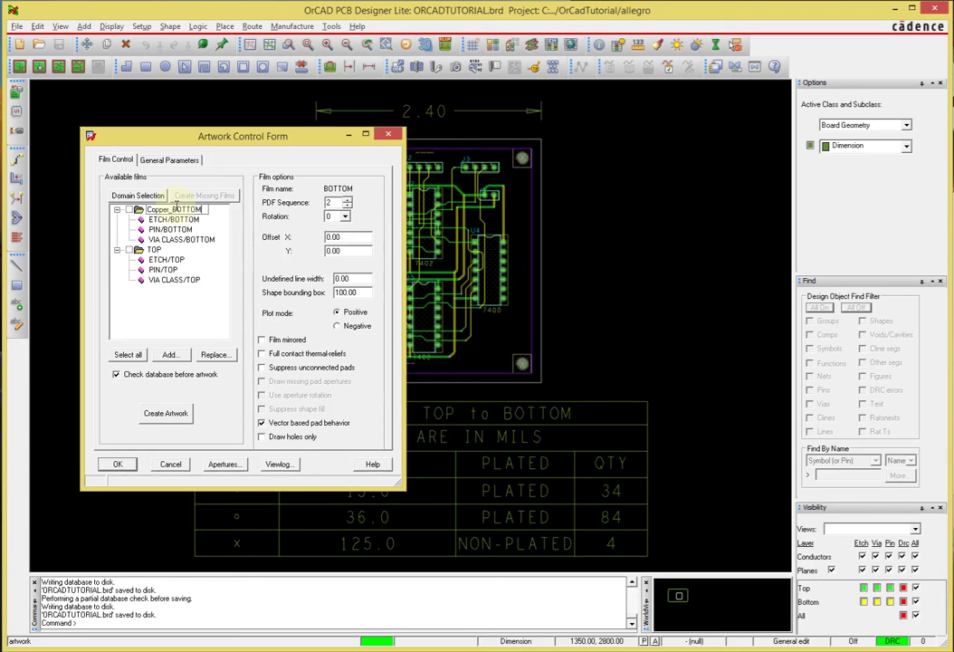
text(BOTTOM)
key(Return)
click(154, 250)
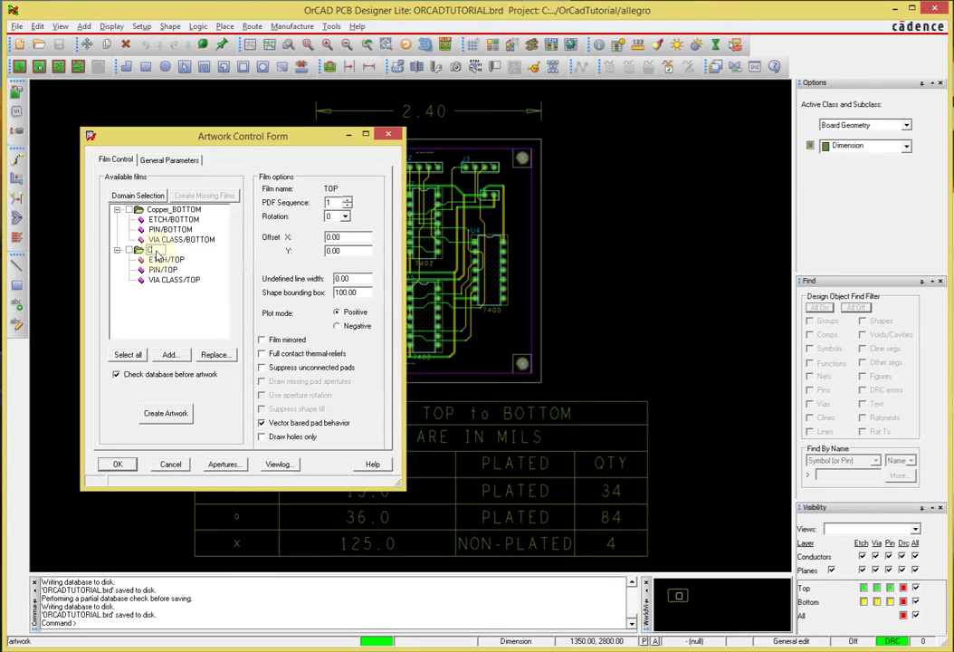
text(Copper_TOP)
key(Return)
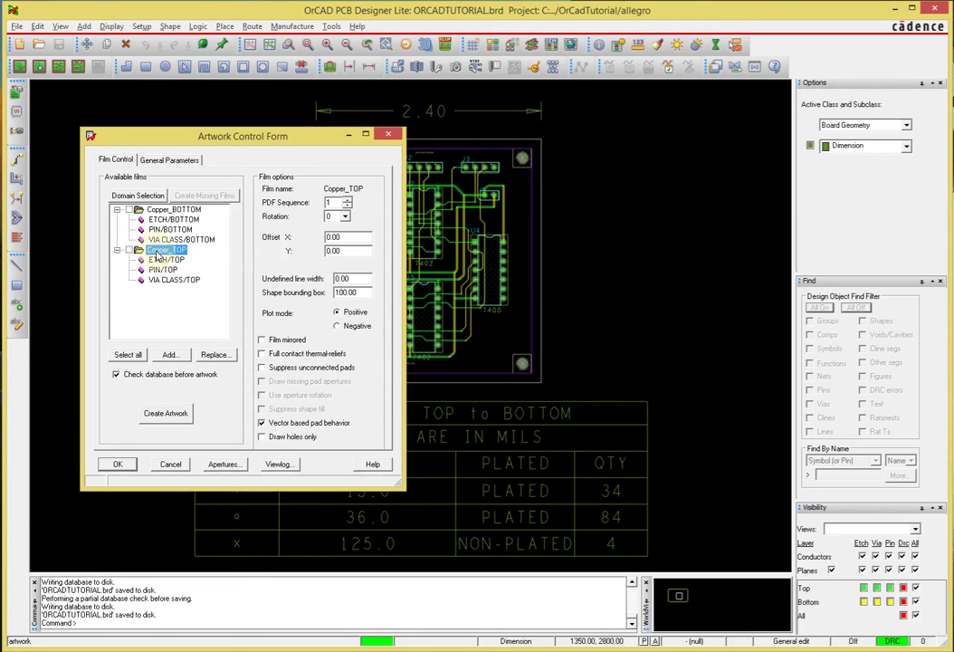
Step: Move the Artwork Control Form clear of the board and display only the Copper_BOTTOM film on the layout
drag(295, 142, 890, 125)
right_click(774, 195)
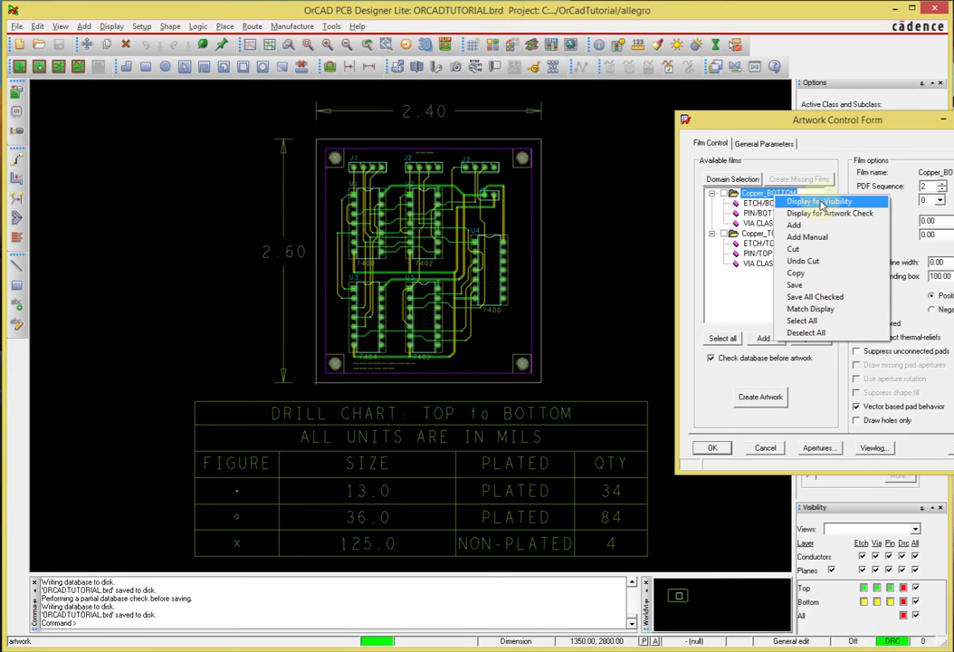
click(819, 201)
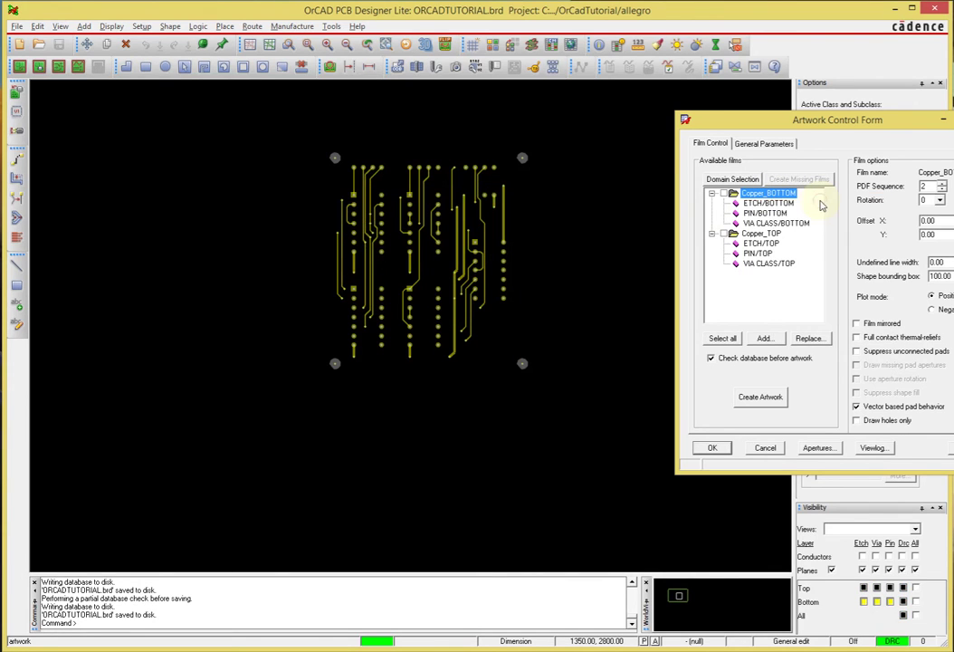
click(555, 215)
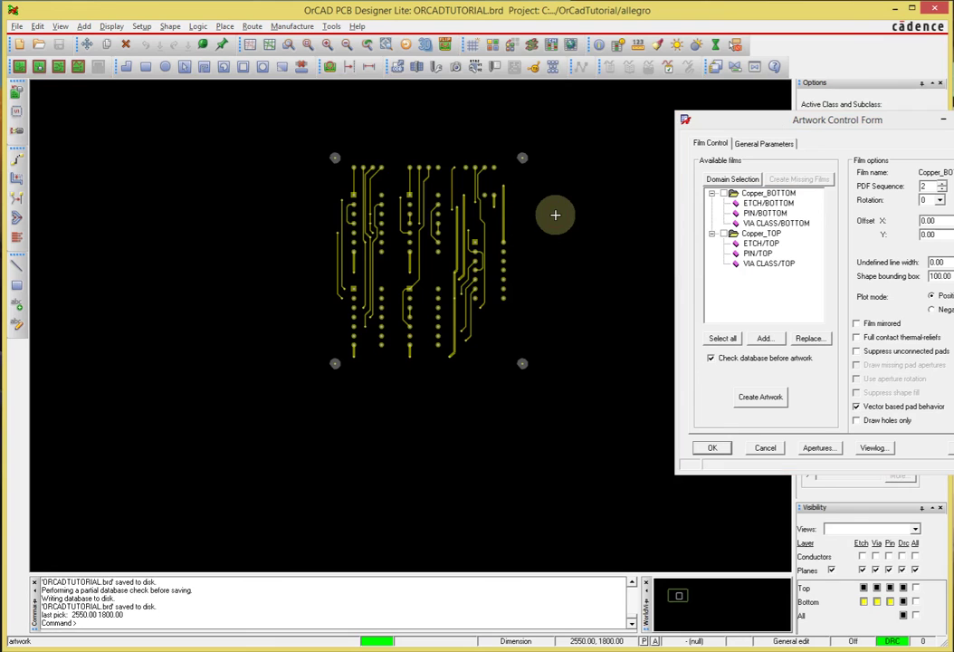
scroll(558, 218, up, 1)
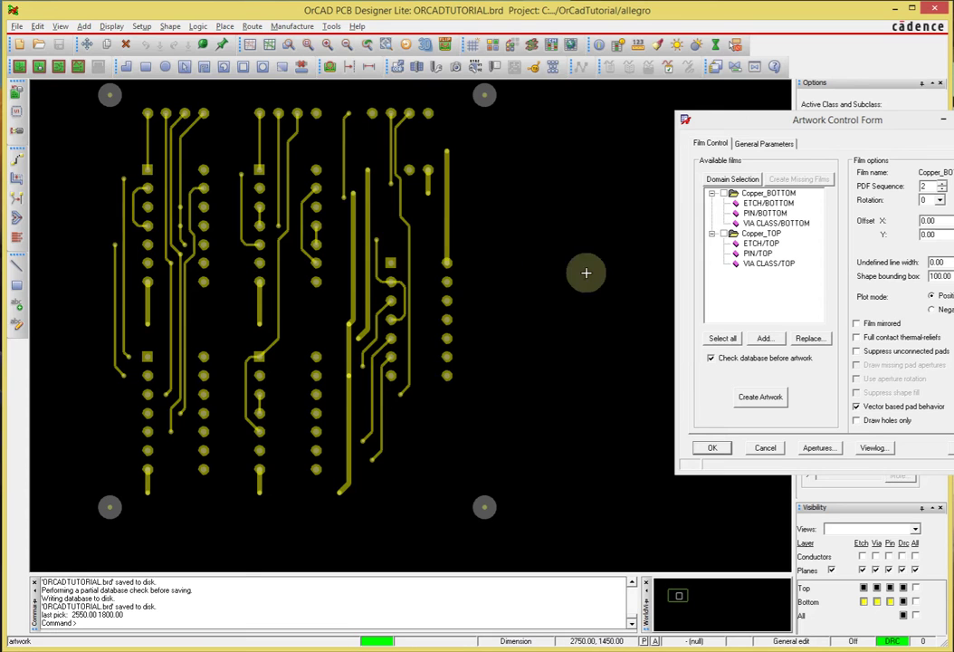
Step: Display only the Copper_TOP film on the layout, and collapse both copper films in the available films list
click(762, 235)
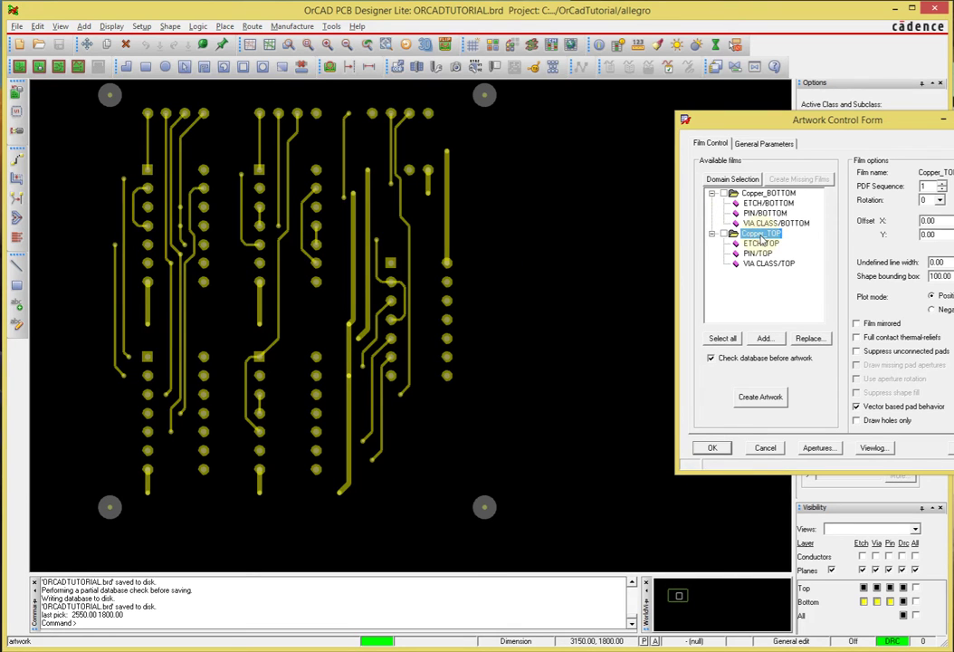
right_click(763, 239)
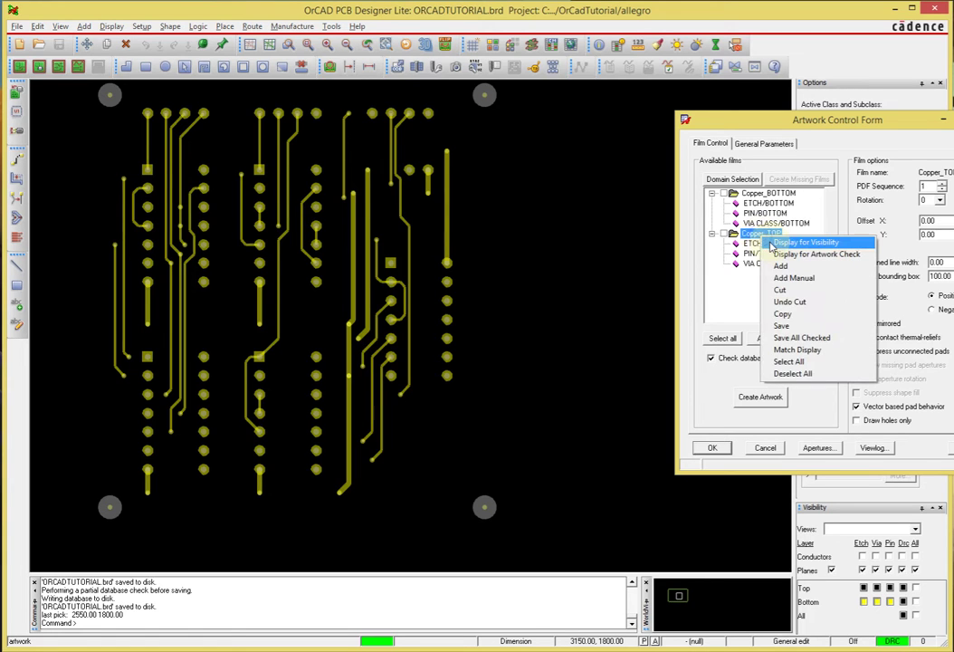
click(801, 242)
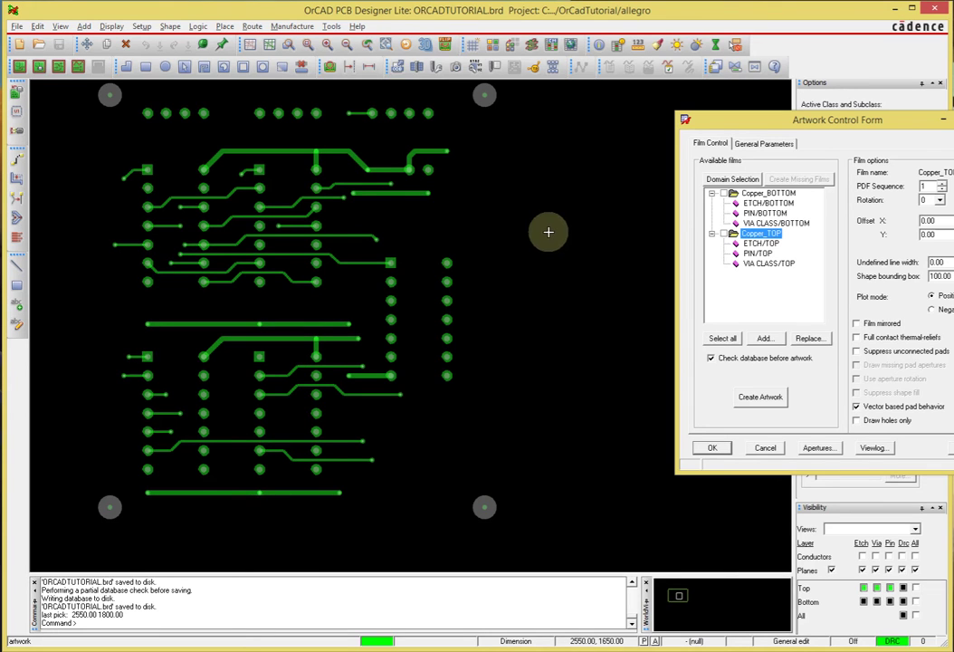
click(712, 235)
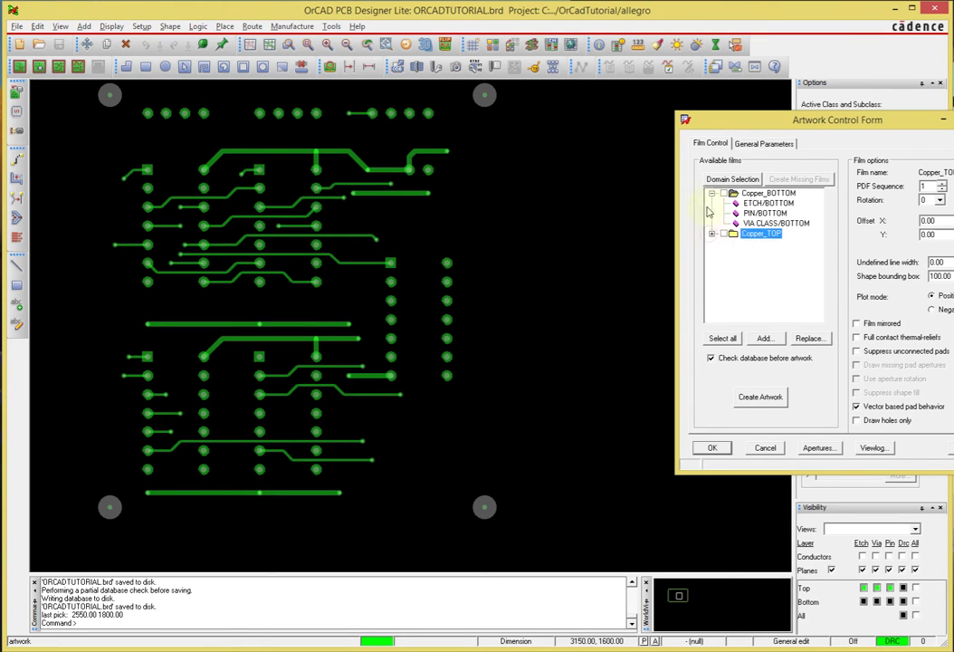
click(712, 194)
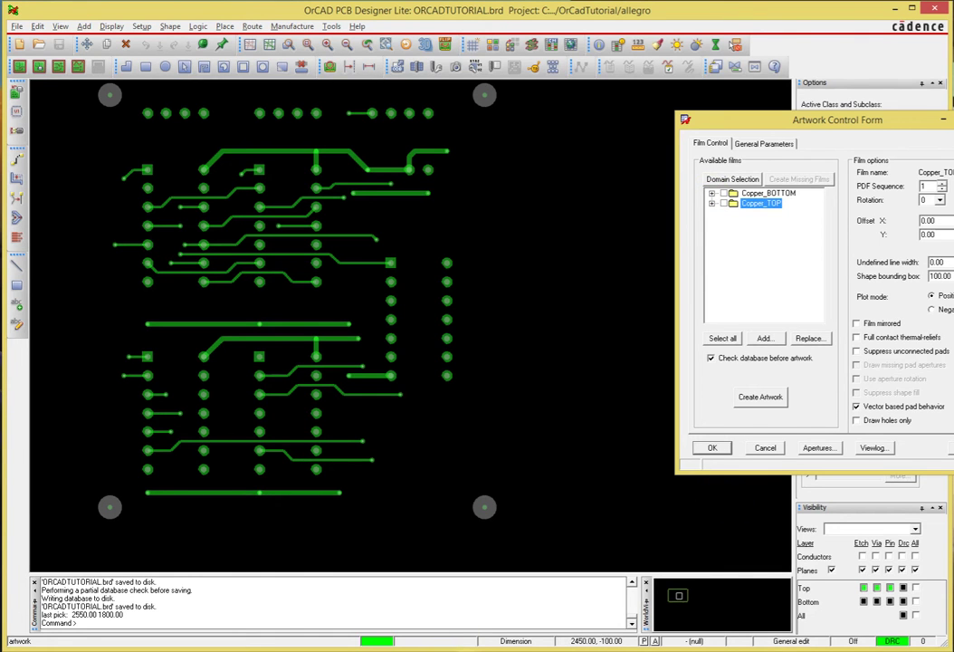
key(alt+Tab)
key(alt+Tab)
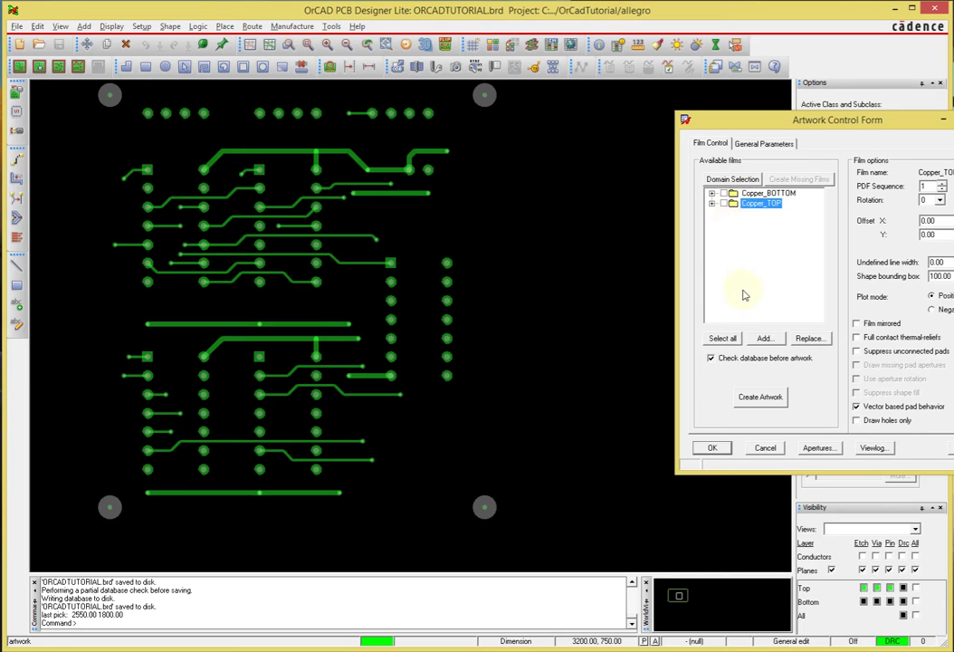
Step: Open the Color Dialog beside the layout, turn off global visibility for all layers and apply it
drag(873, 124, 838, 123)
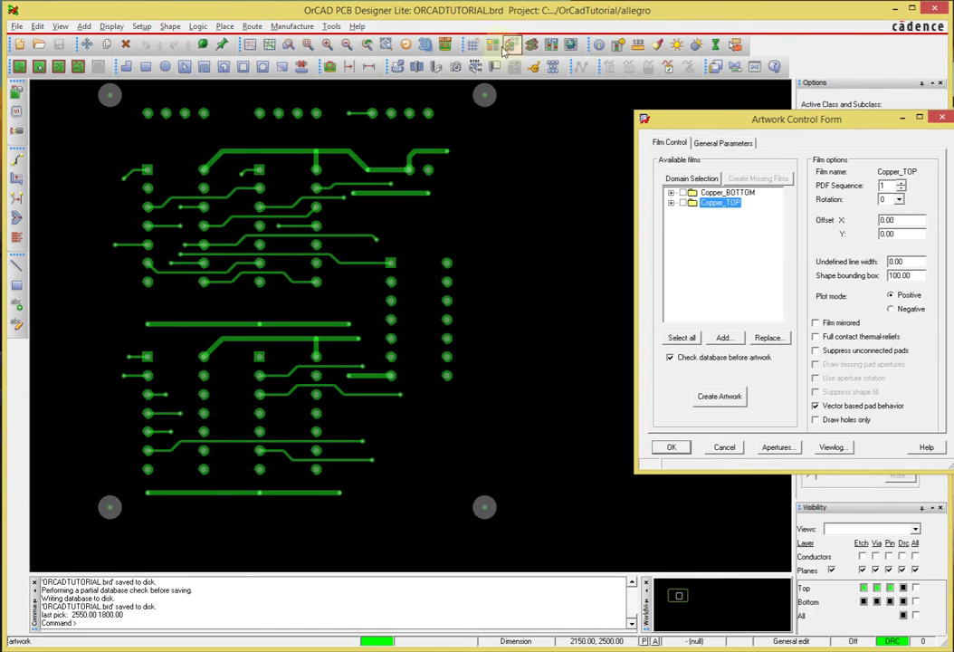
click(405, 45)
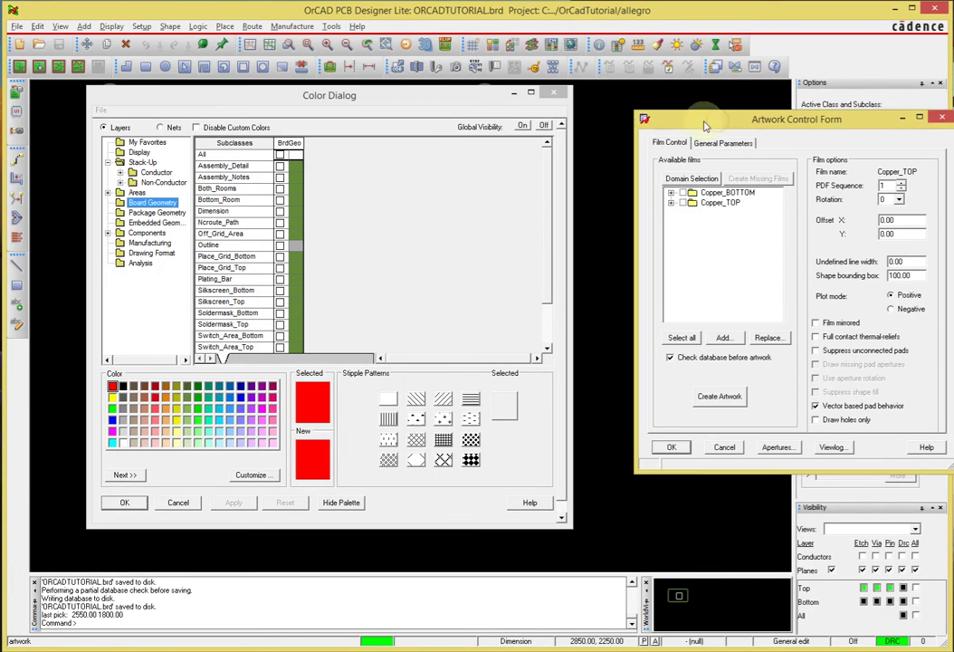
drag(395, 101, 764, 115)
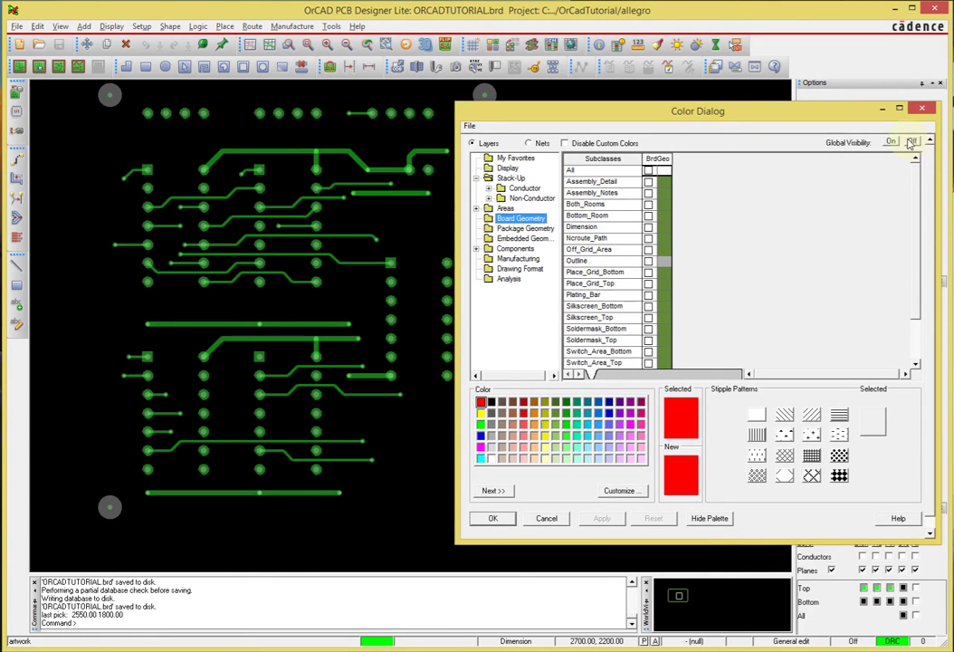
click(912, 143)
click(676, 354)
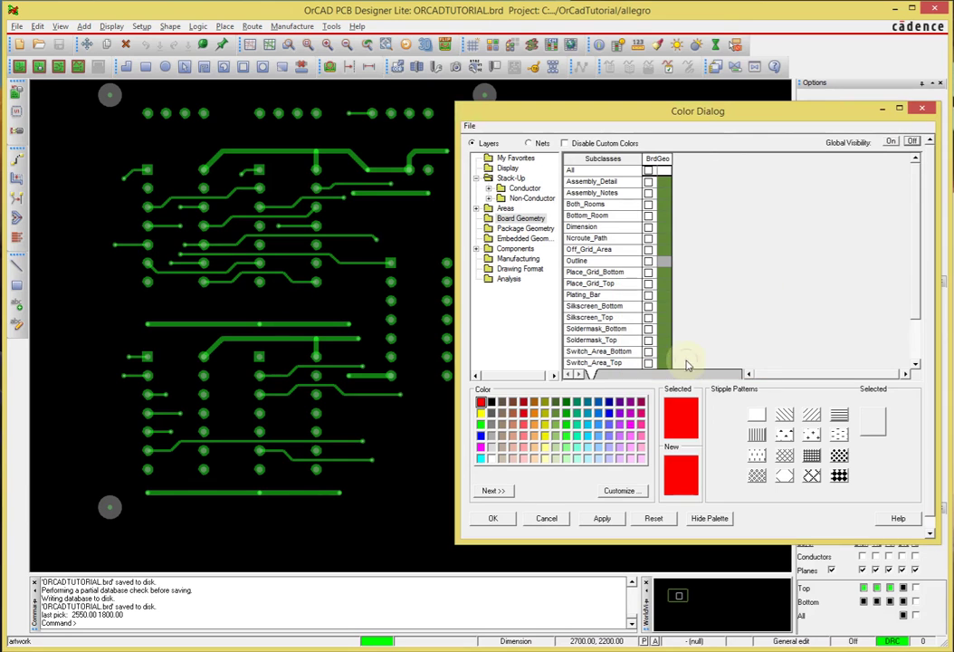
click(640, 446)
click(602, 518)
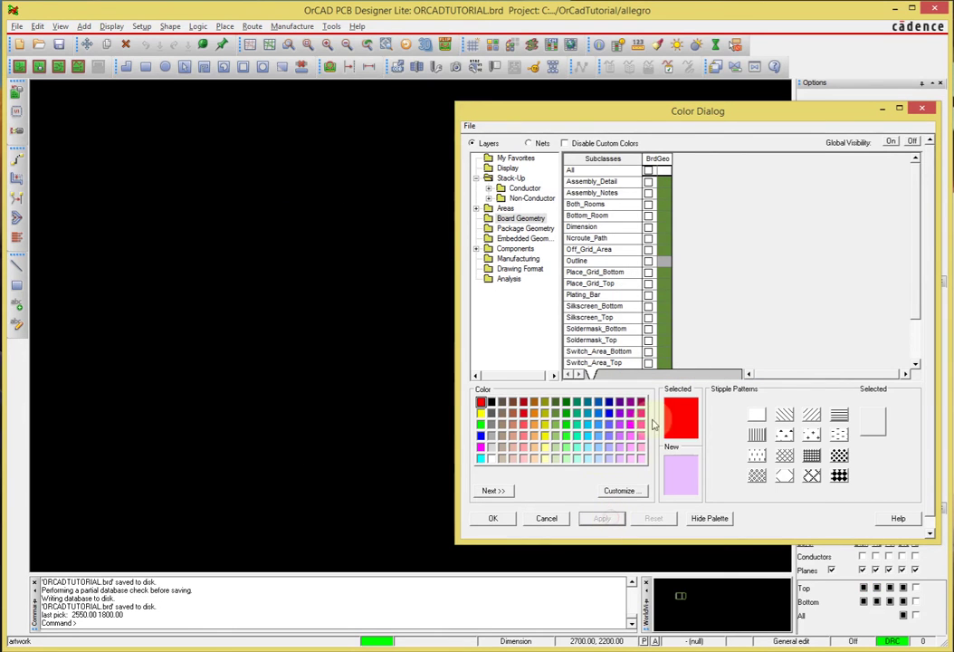
Step: Enable the Soldermask_Top subclass for all Stack-Up items, for Board Geometry and for Package Geometry
drag(649, 110, 668, 110)
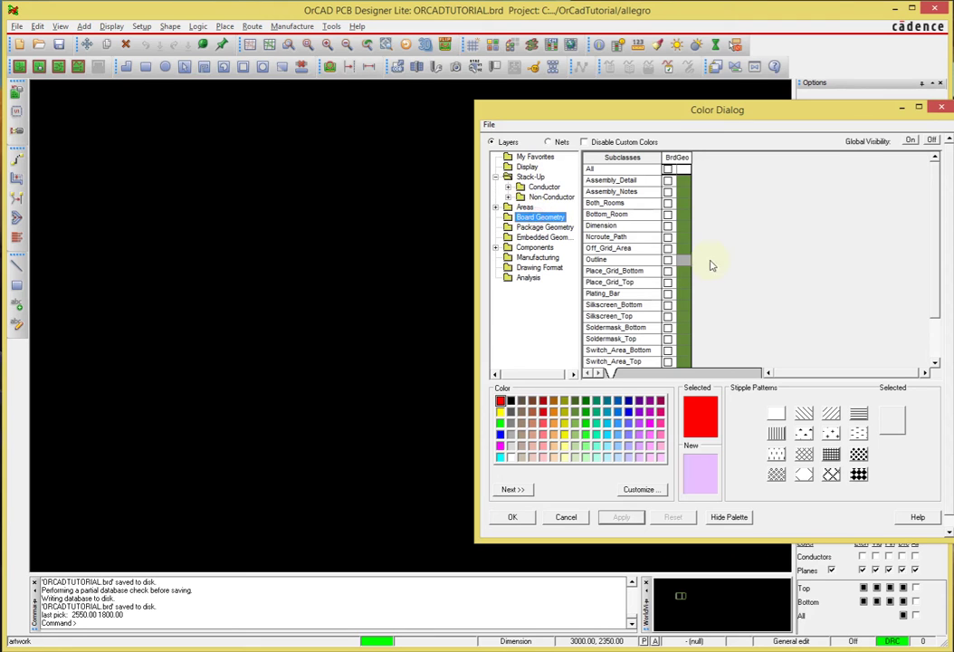
click(530, 176)
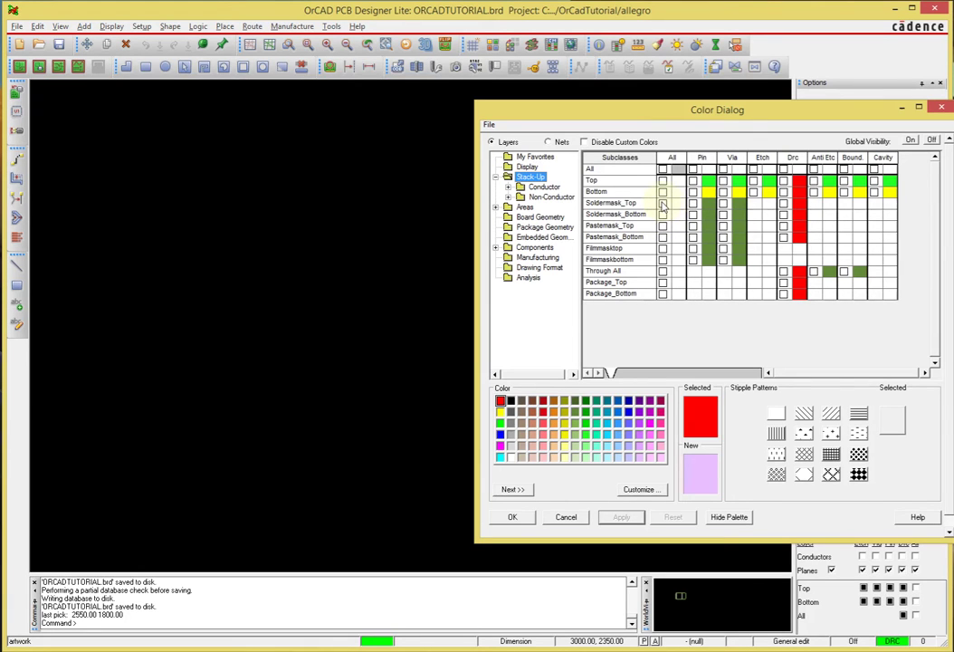
click(663, 203)
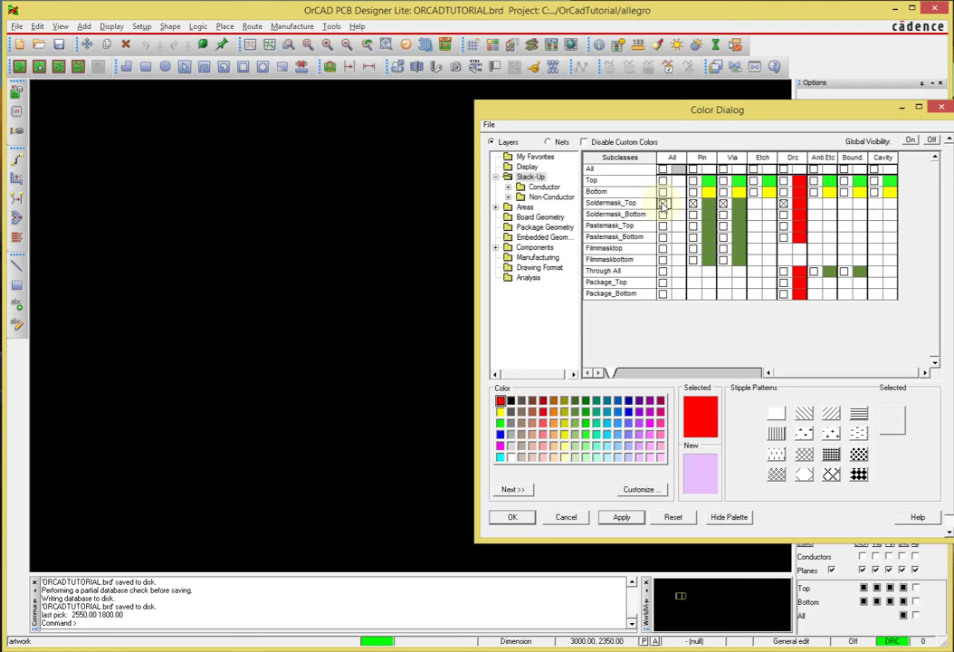
click(536, 218)
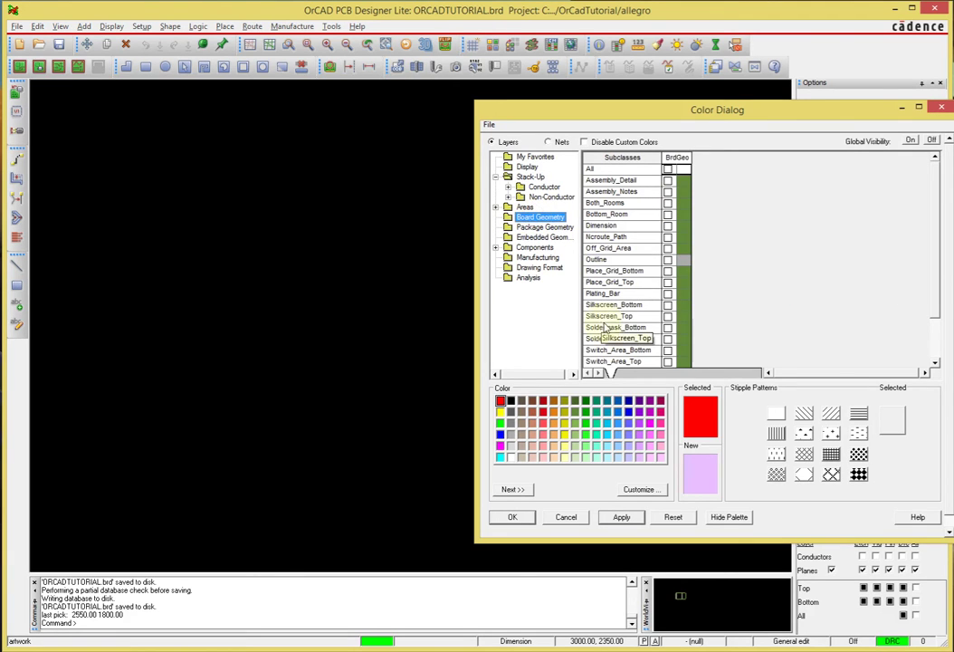
click(667, 338)
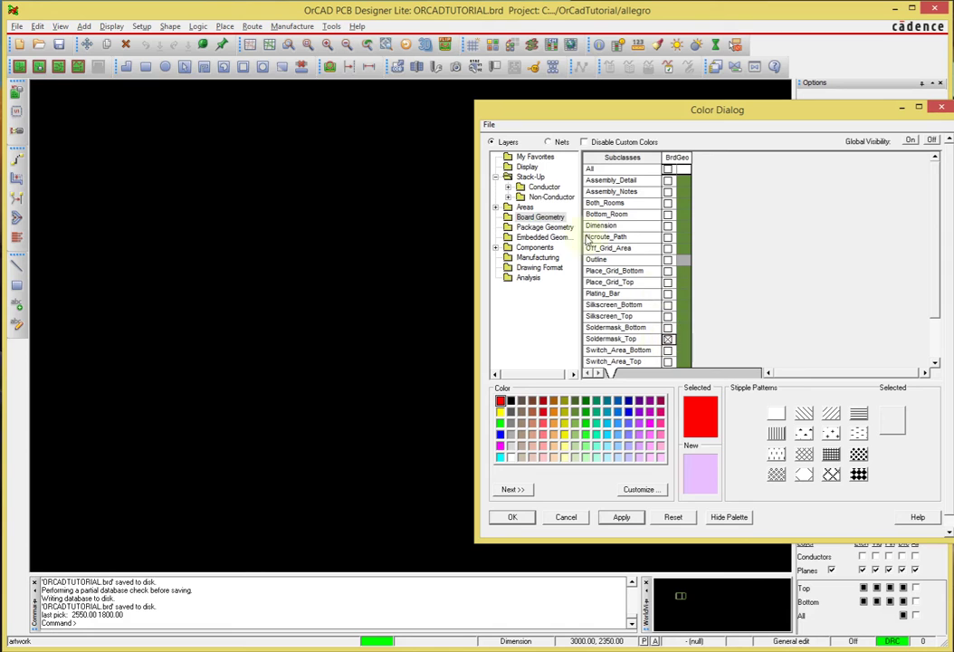
click(544, 227)
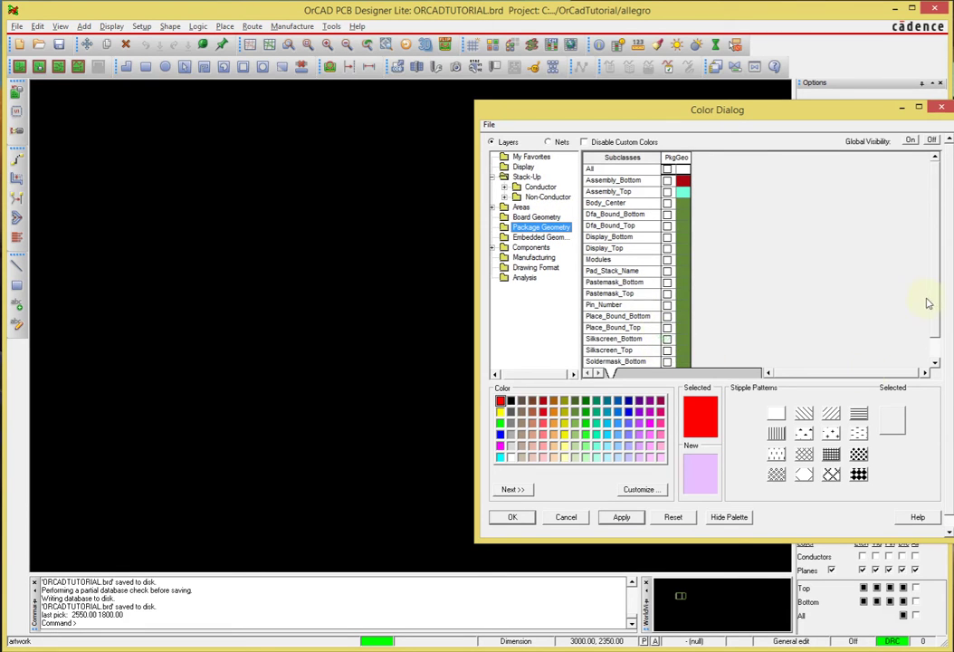
click(717, 517)
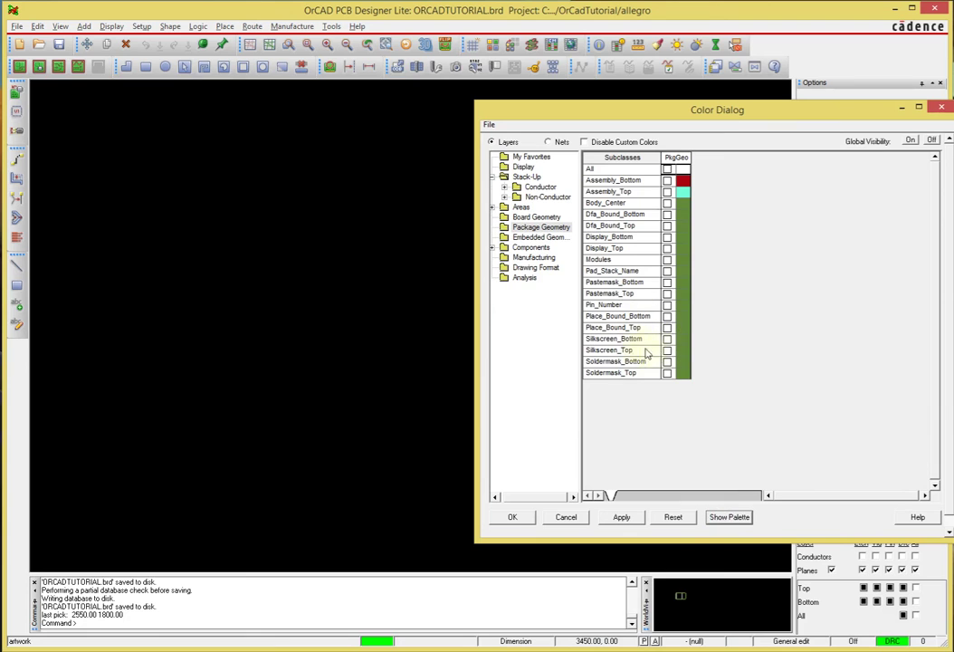
click(667, 372)
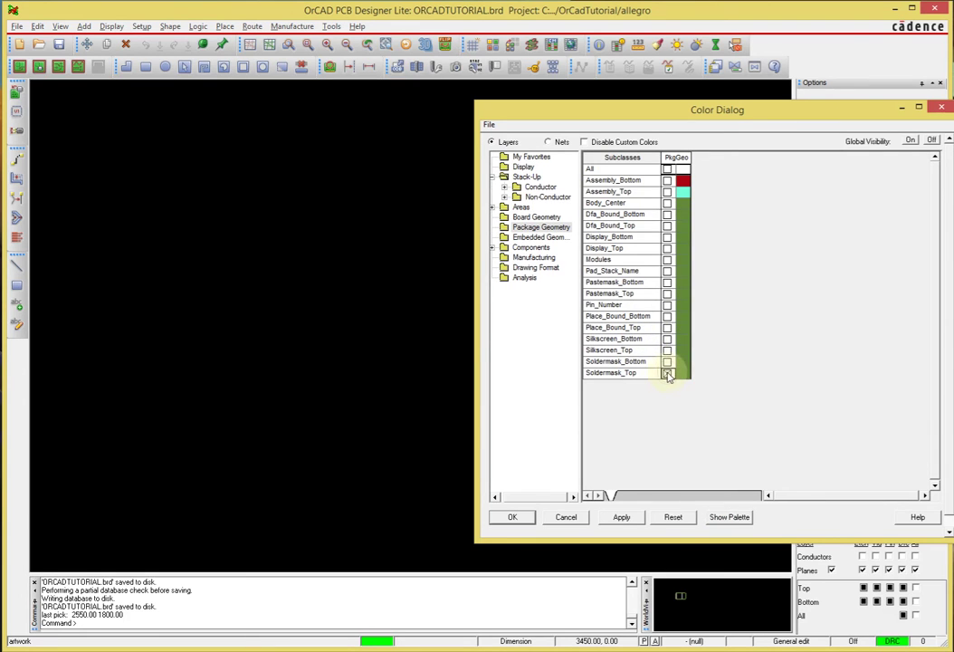
Step: Check the Embedded Geometry, Components, Manufacturing, Drawing Format and Analysis classes for soldermask subclasses, and apply the visibility settings
click(544, 238)
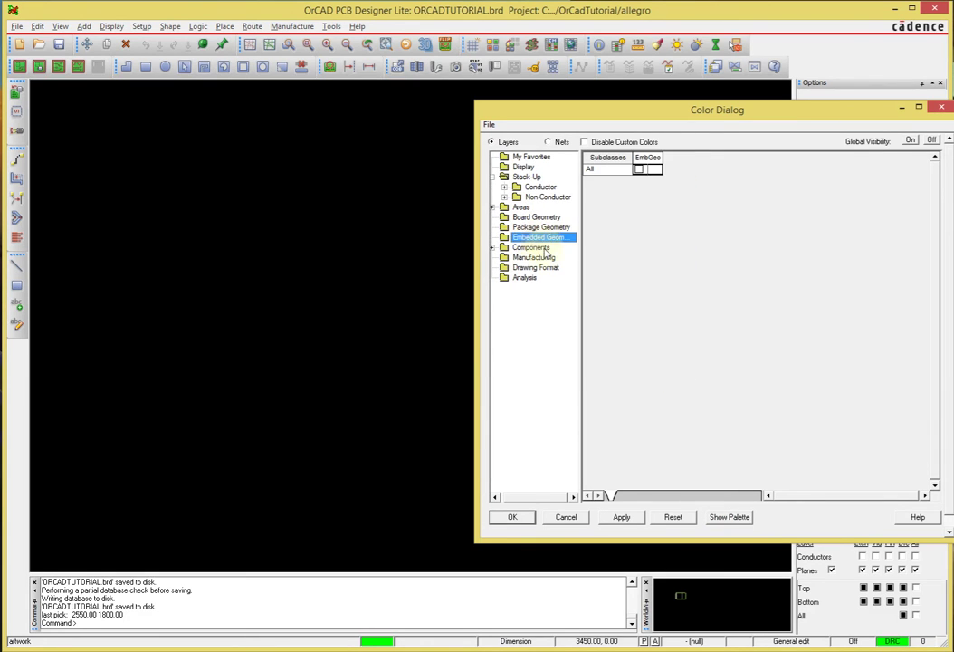
click(531, 249)
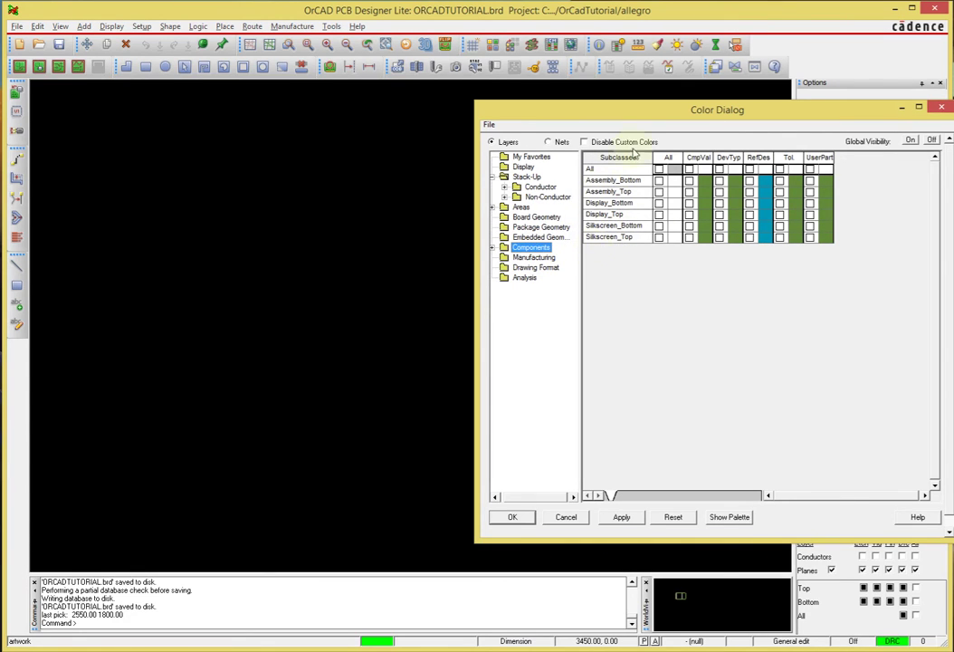
click(525, 258)
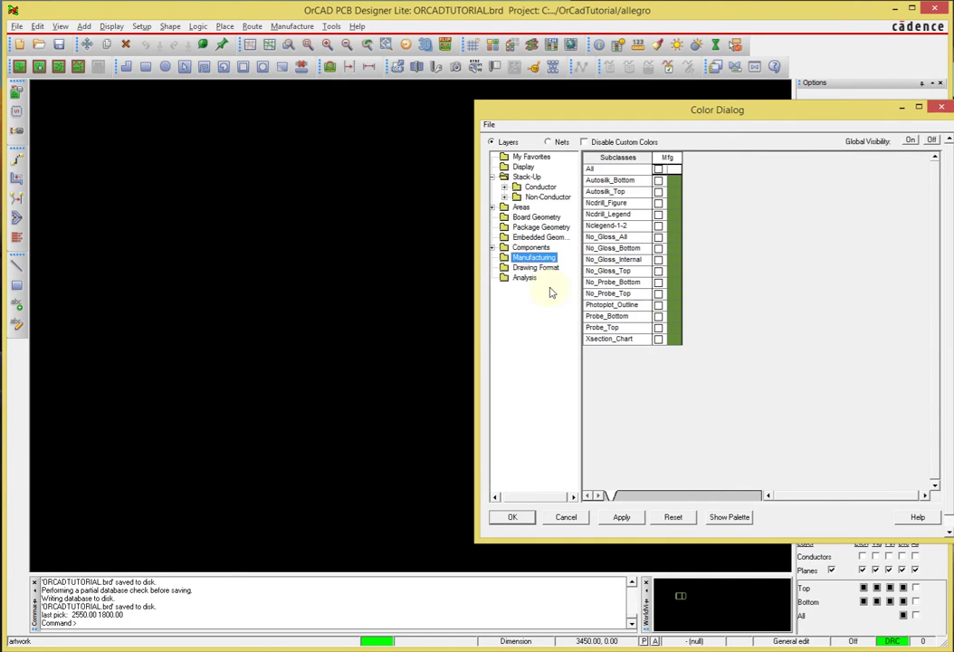
click(543, 268)
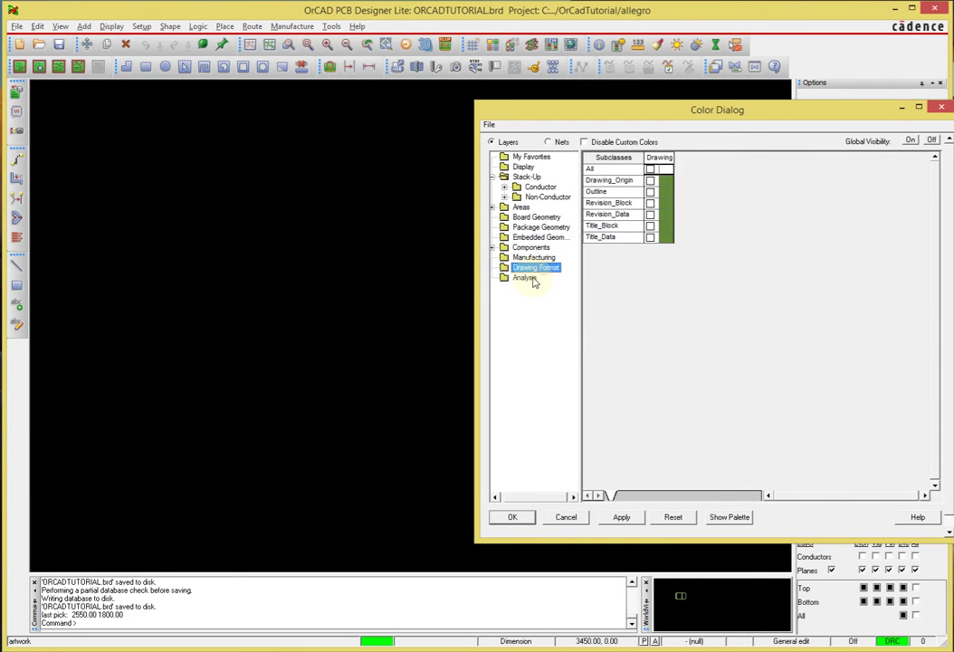
click(527, 278)
click(621, 518)
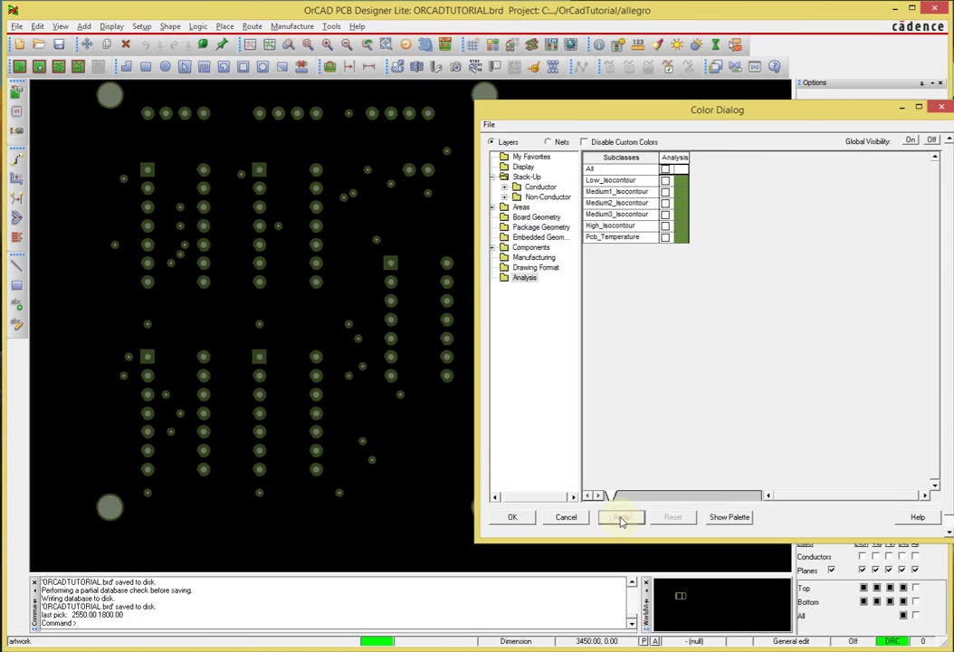
Step: Arrange the Color Dialog beside the Artwork Control Form and add a new film named Soldermask_TOP from the displayed layers
drag(579, 114, 649, 111)
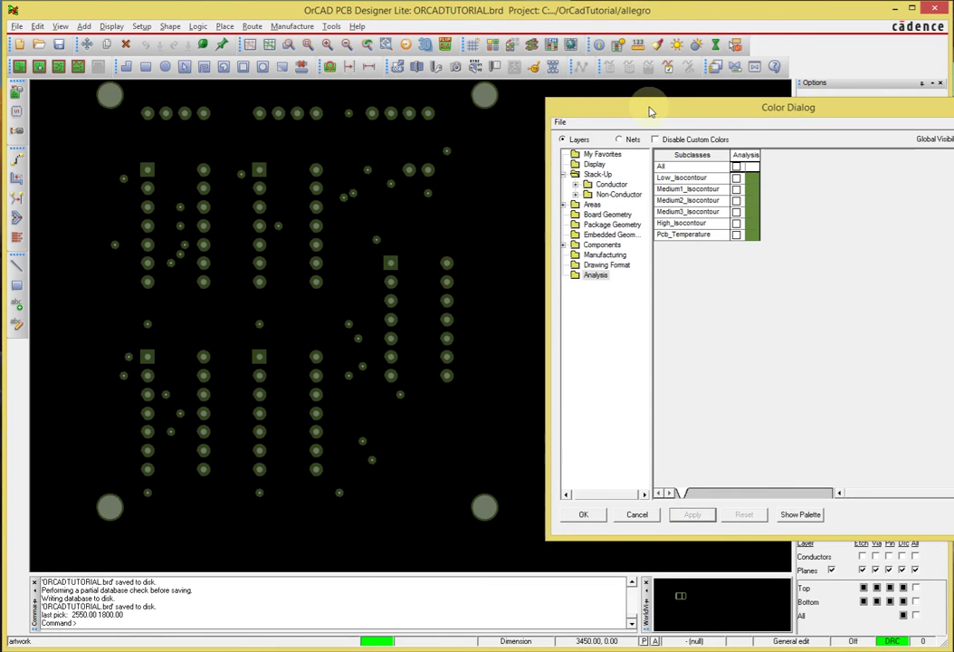
drag(649, 111, 212, 121)
click(672, 124)
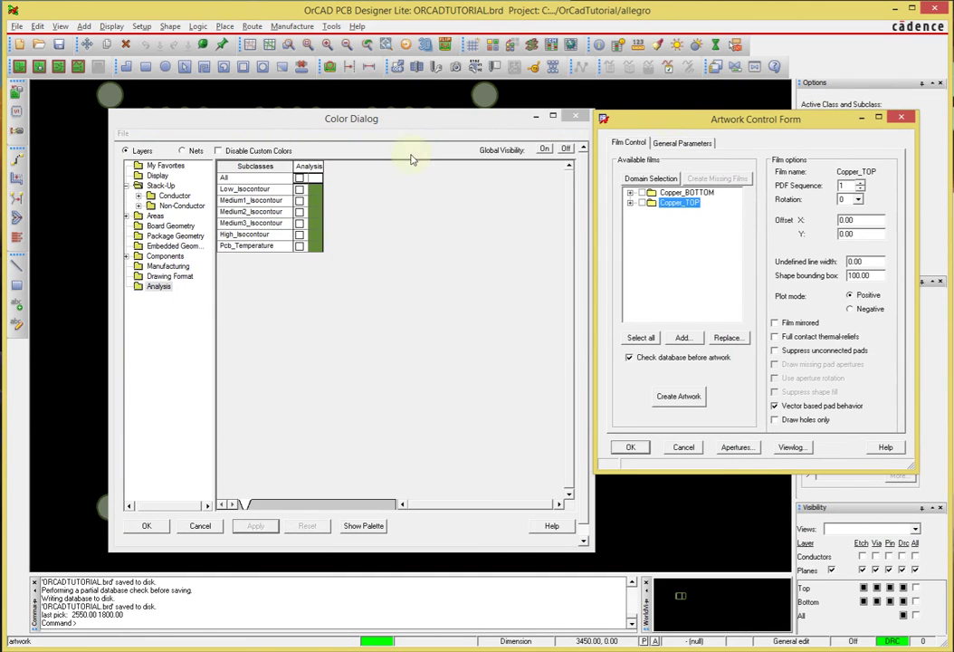
click(162, 238)
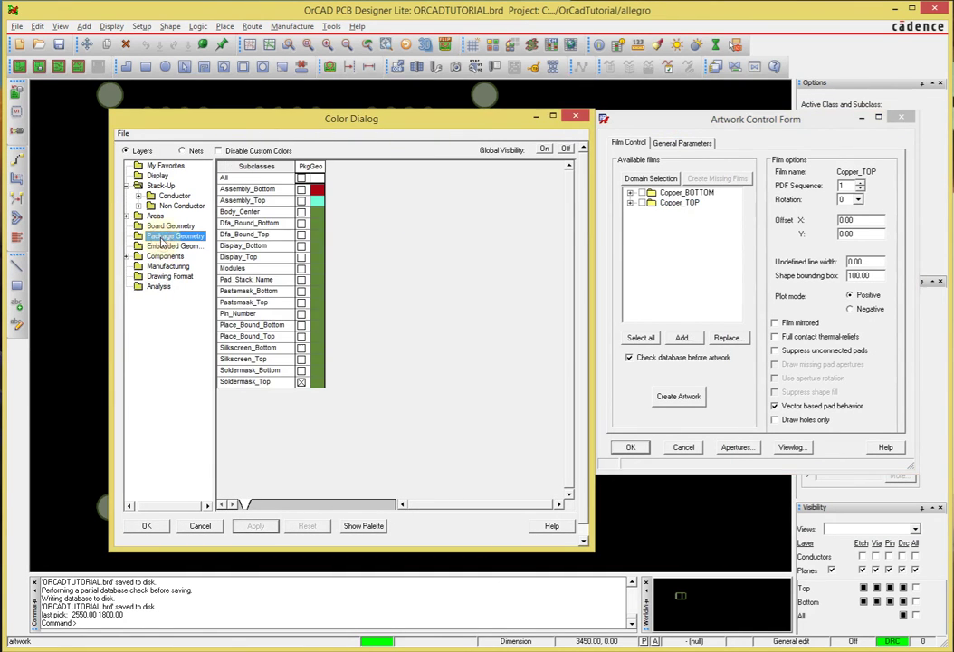
click(687, 124)
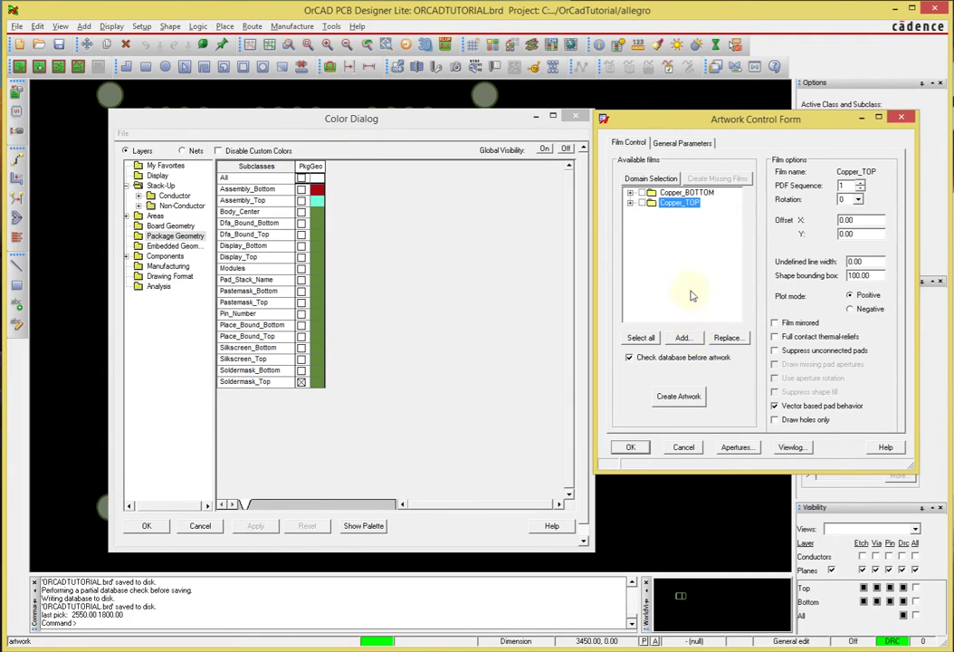
right_click(681, 208)
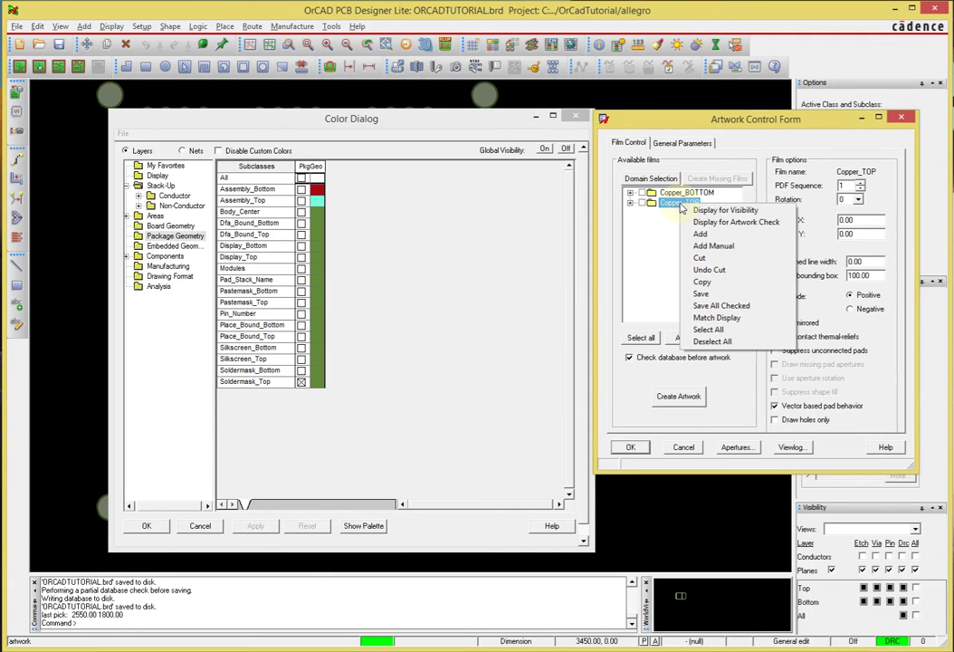
click(699, 234)
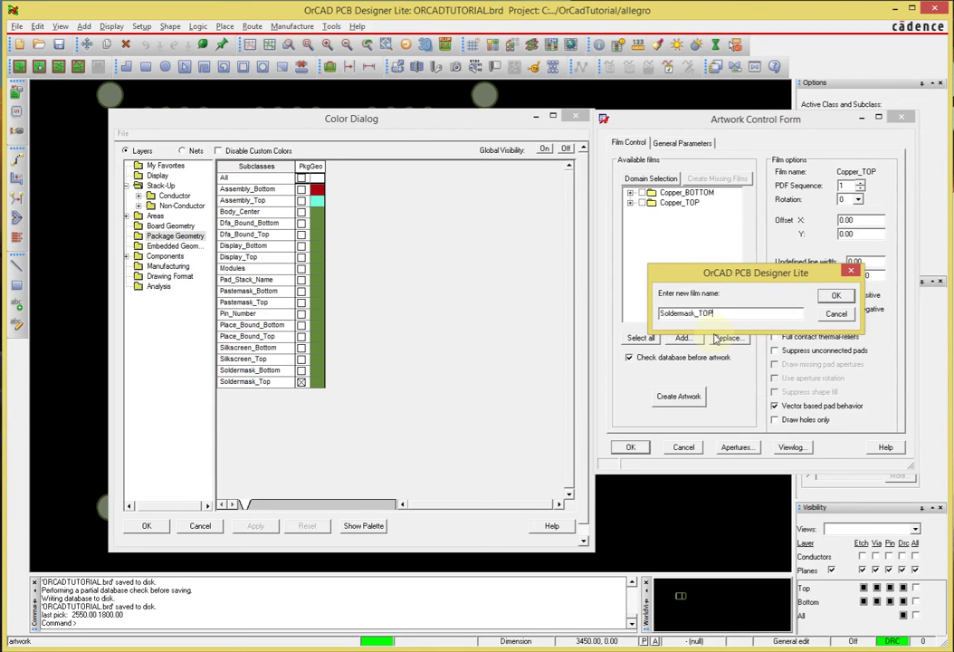
key(Return)
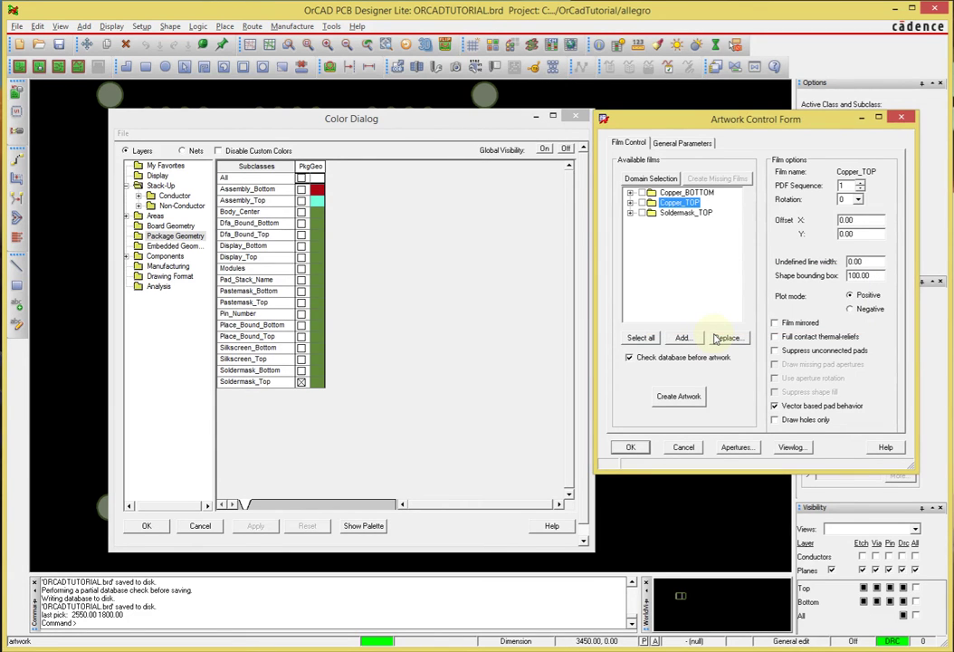
Step: Move the Color Dialog clear of the layout and display the Copper_TOP film on the board
click(502, 123)
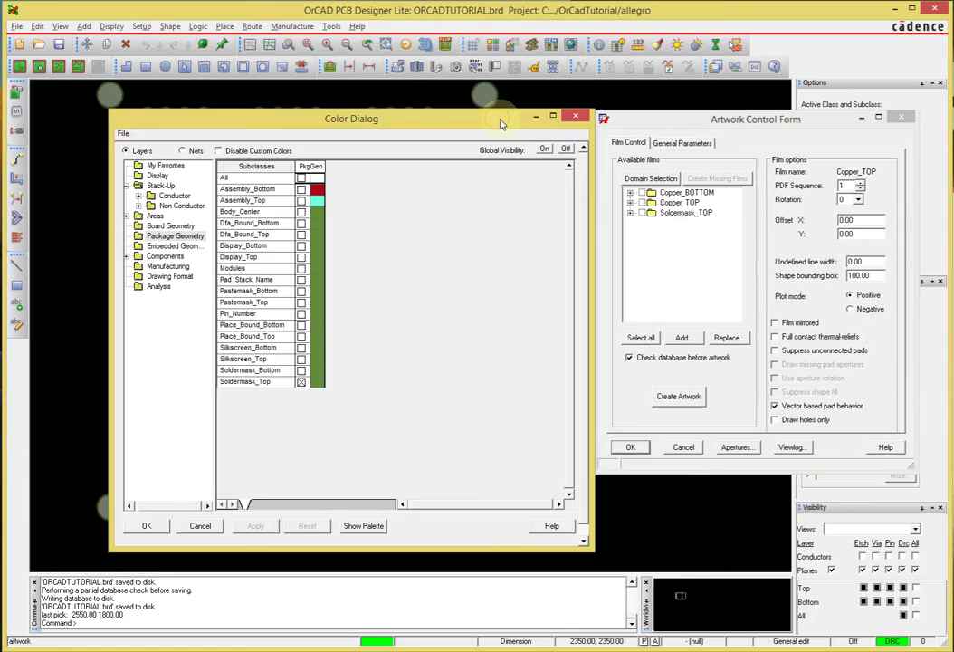
drag(502, 123, 922, 286)
click(679, 202)
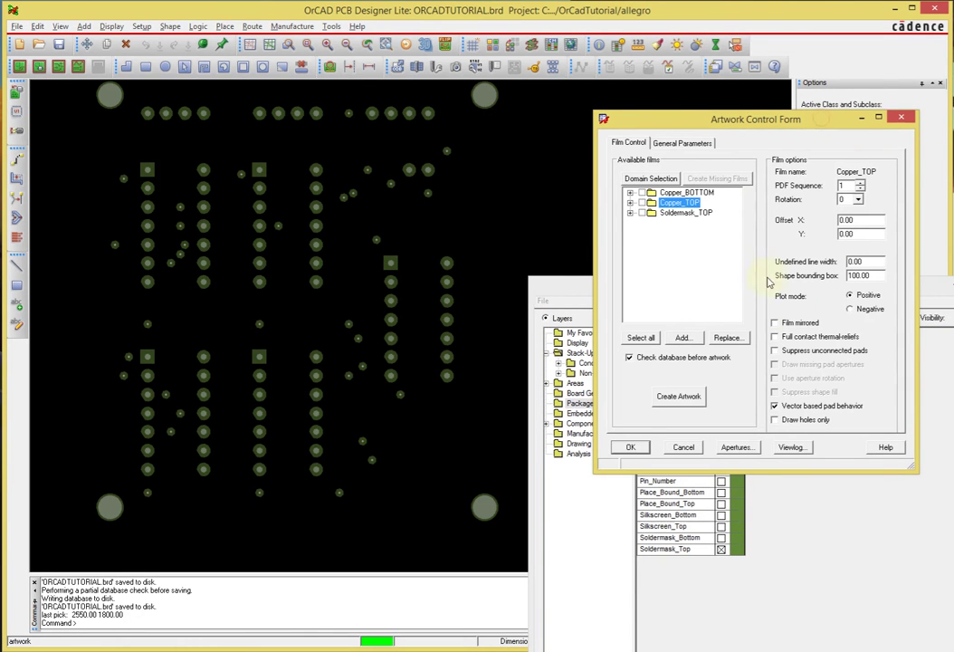
right_click(690, 210)
click(693, 214)
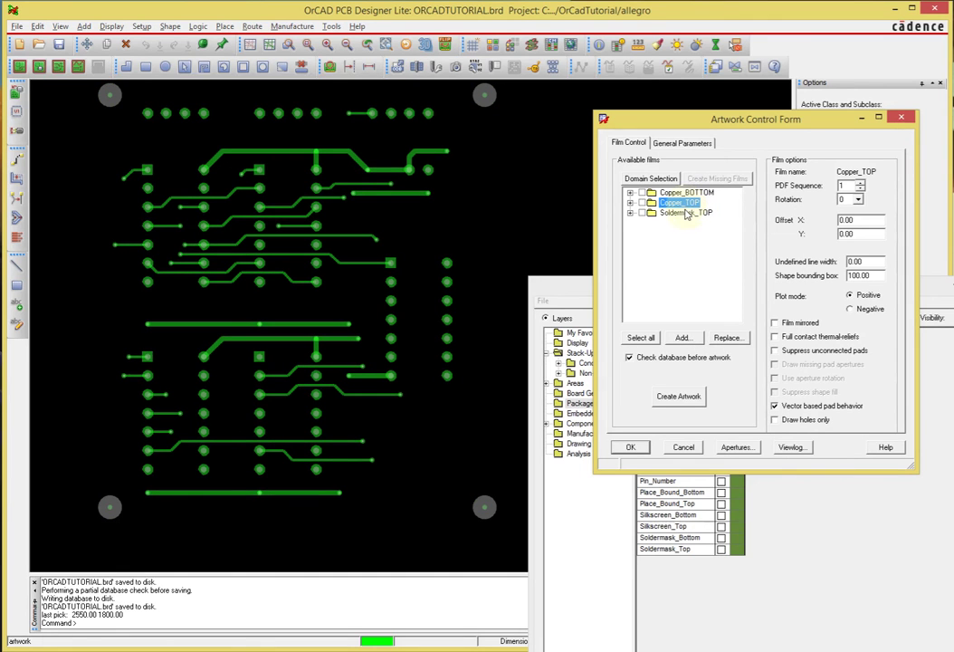
Step: Display the Soldermask_TOP film on the board and expand it to check which class and subclass layers it contains
click(687, 213)
right_click(687, 214)
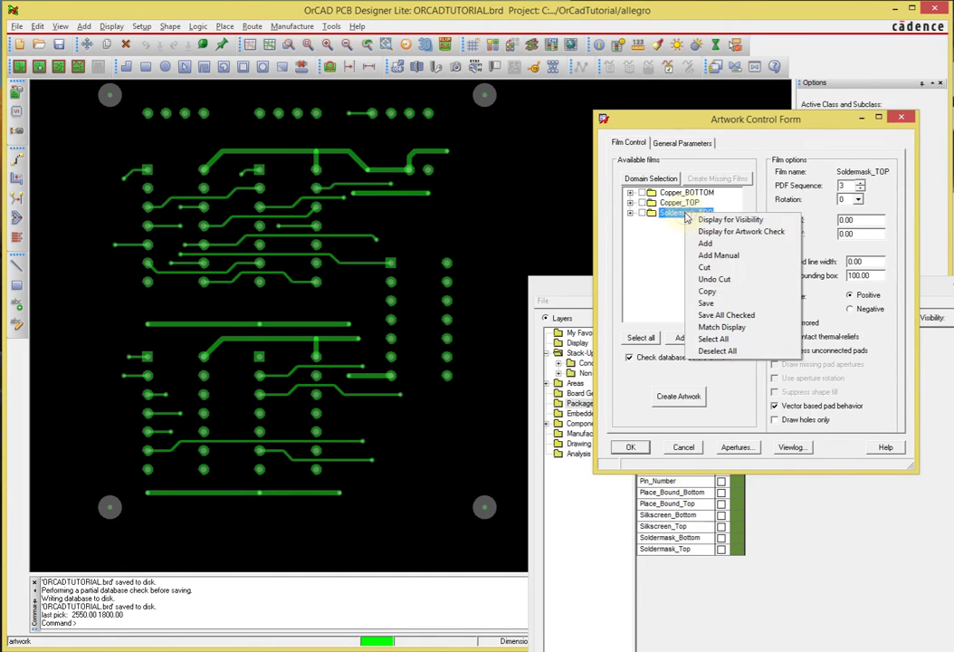
click(715, 220)
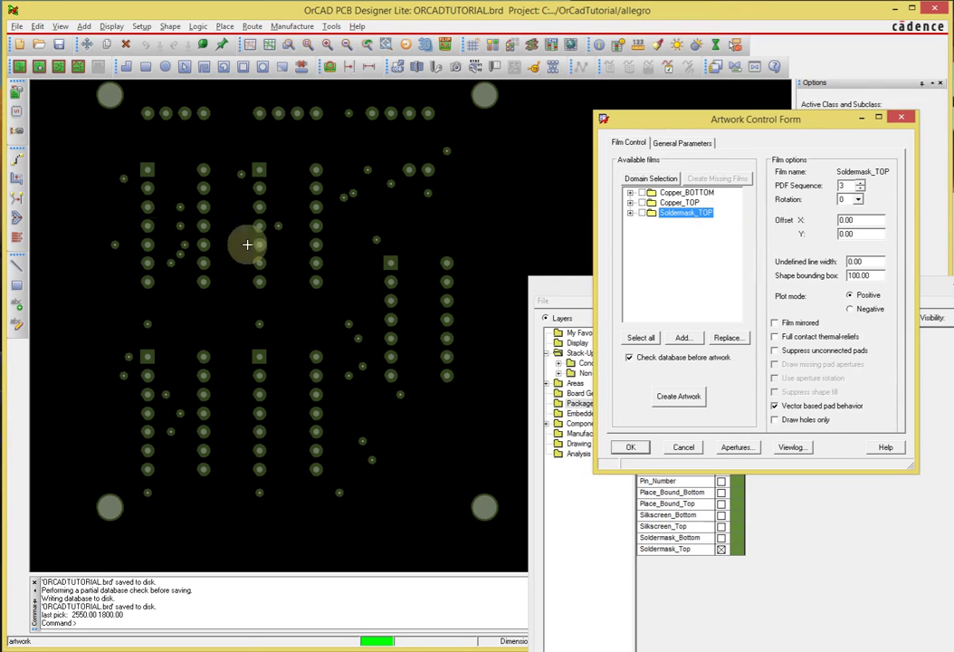
click(630, 213)
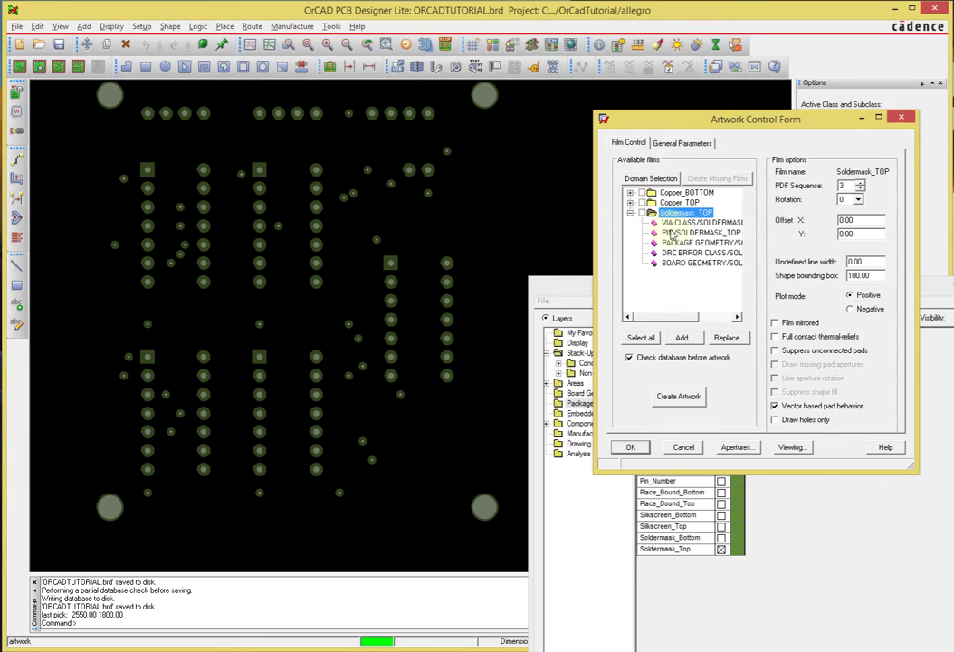
drag(678, 315, 694, 316)
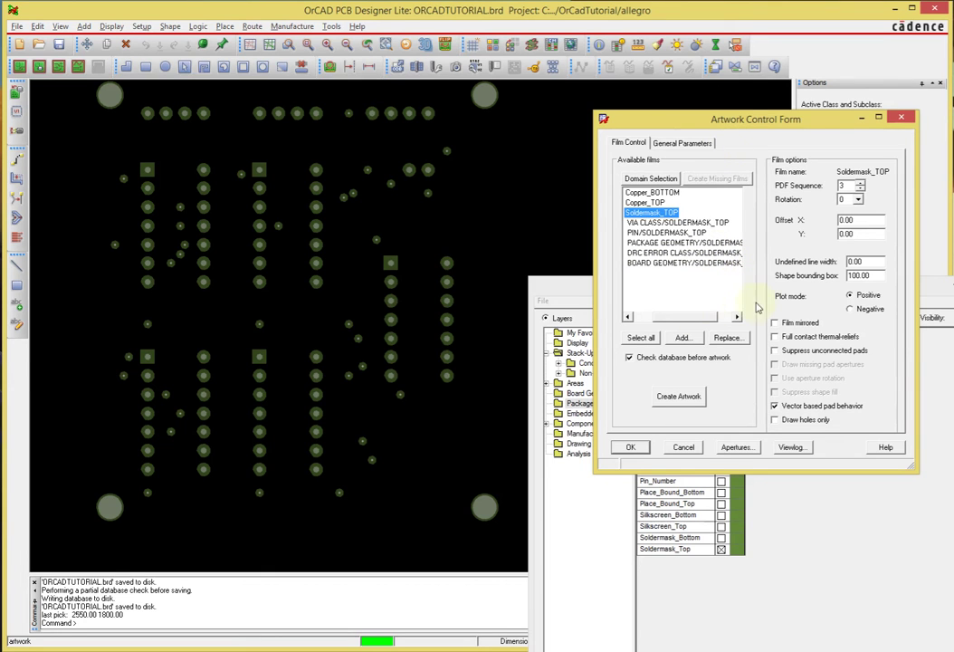
drag(741, 124, 704, 121)
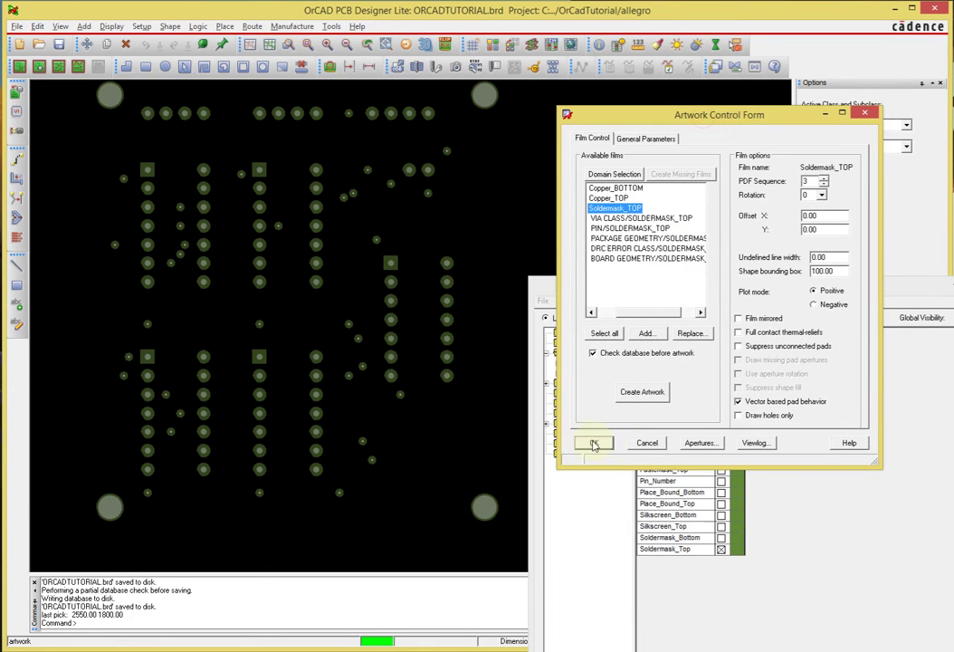
drag(659, 315, 637, 315)
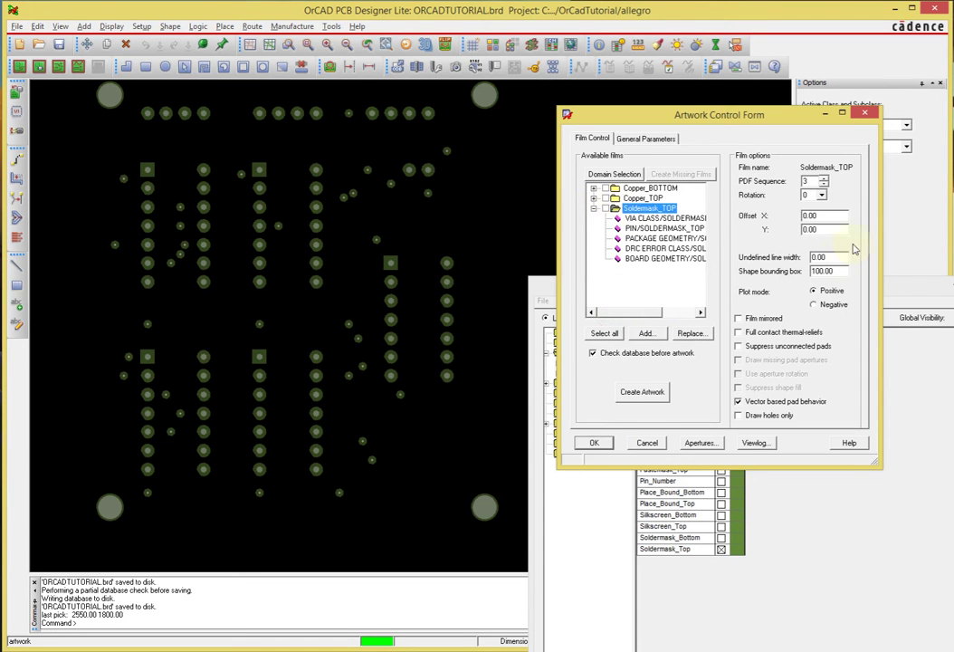
Step: Bring the Color Dialog back into view, make all classes invisible and apply the change
drag(906, 291, 910, 145)
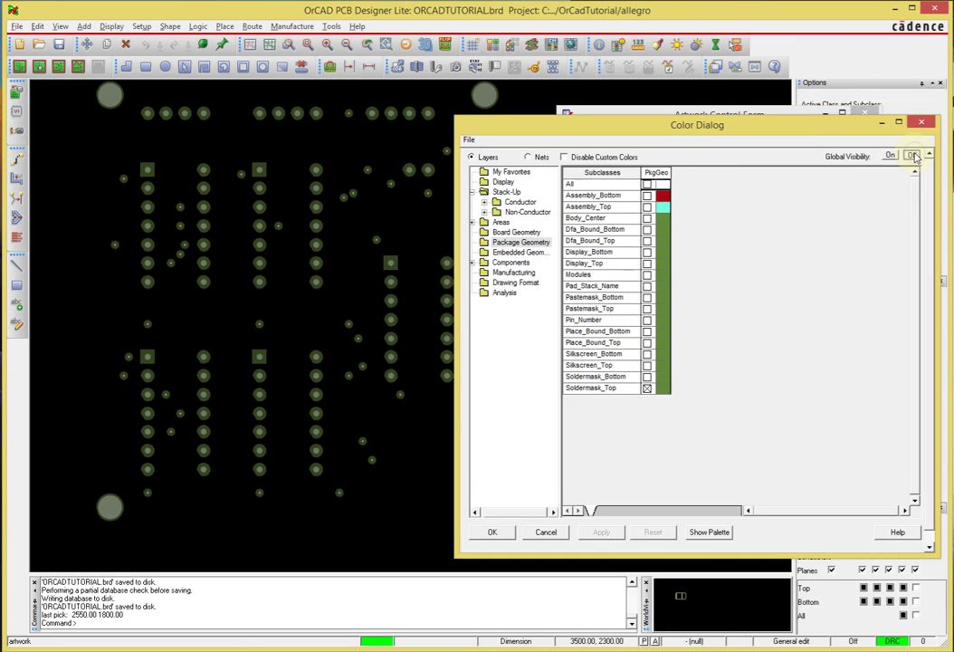
click(912, 156)
click(678, 369)
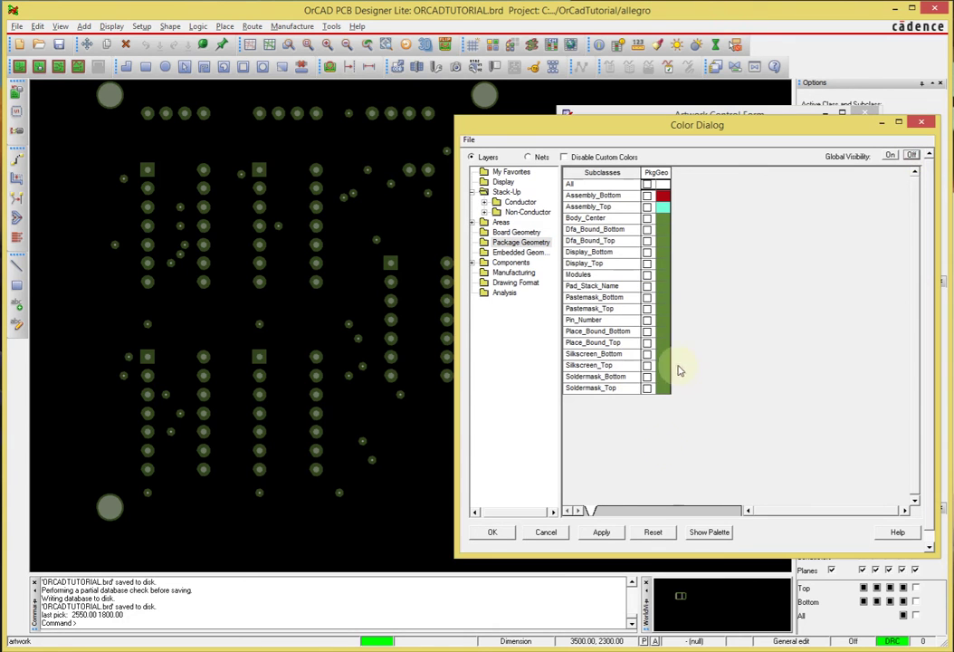
click(606, 532)
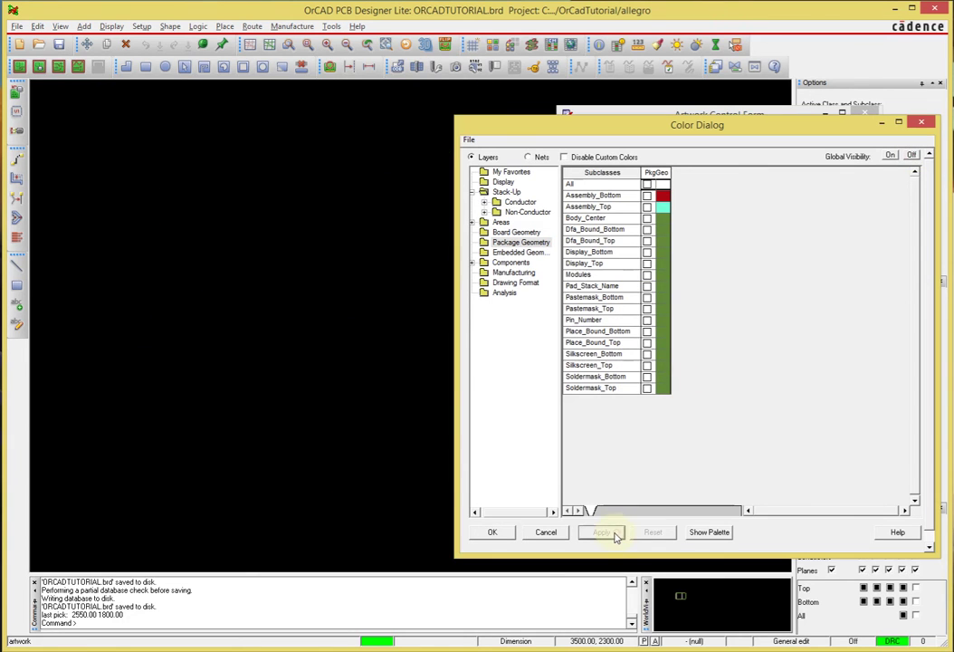
Step: Enable the Soldermask_Bottom subclass for all Stack-Up items, for Board Geometry and for Package Geometry
click(507, 192)
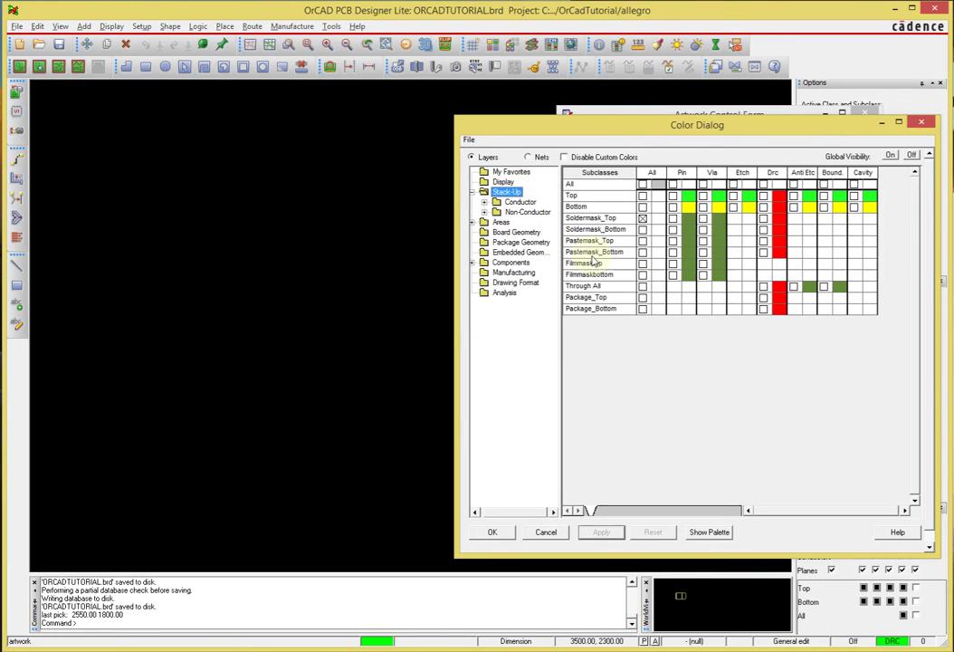
click(642, 230)
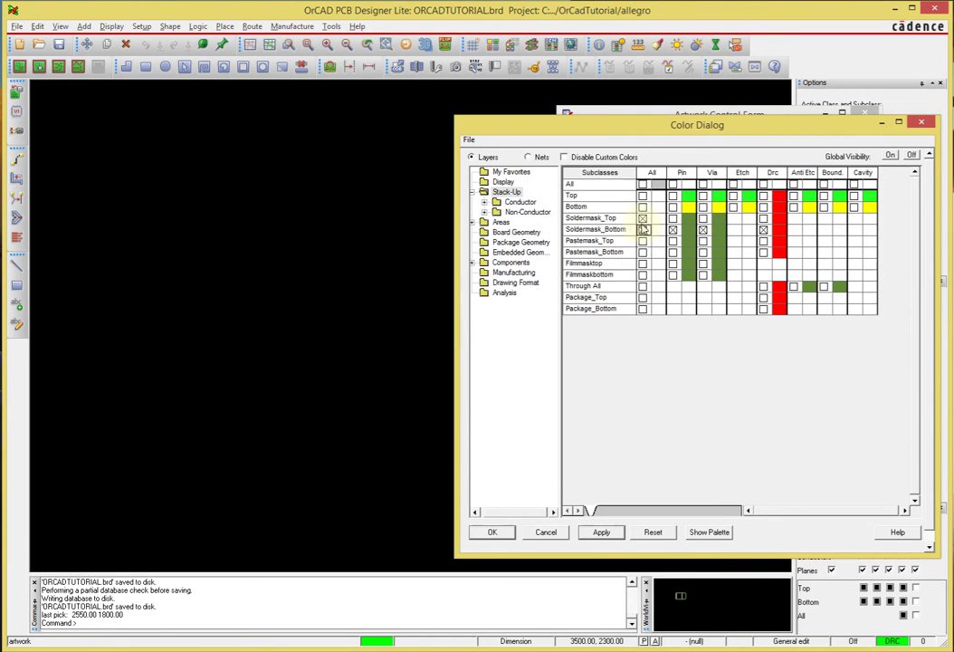
click(501, 222)
click(508, 233)
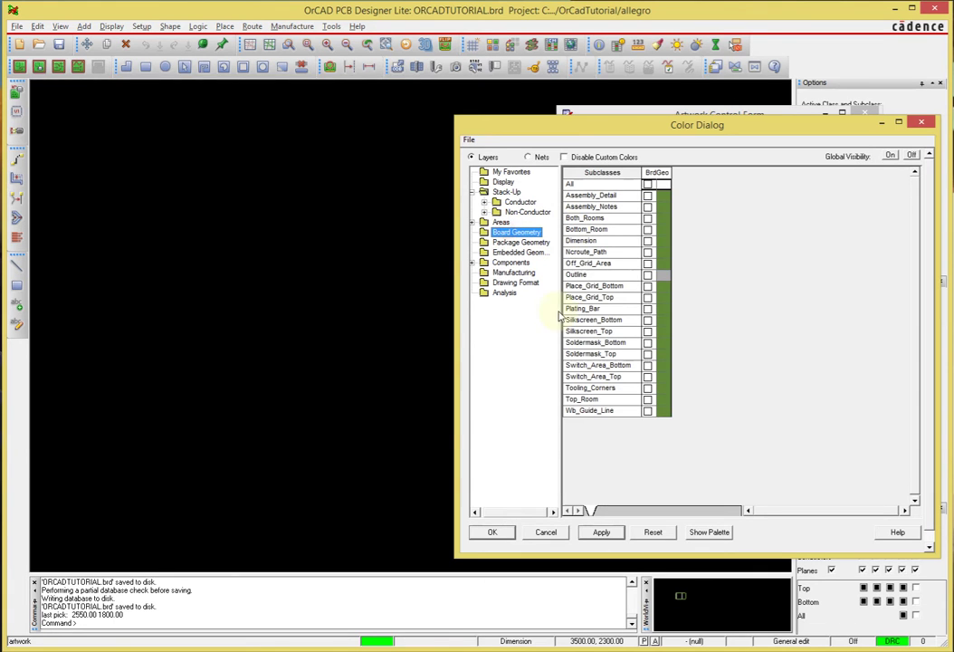
click(647, 343)
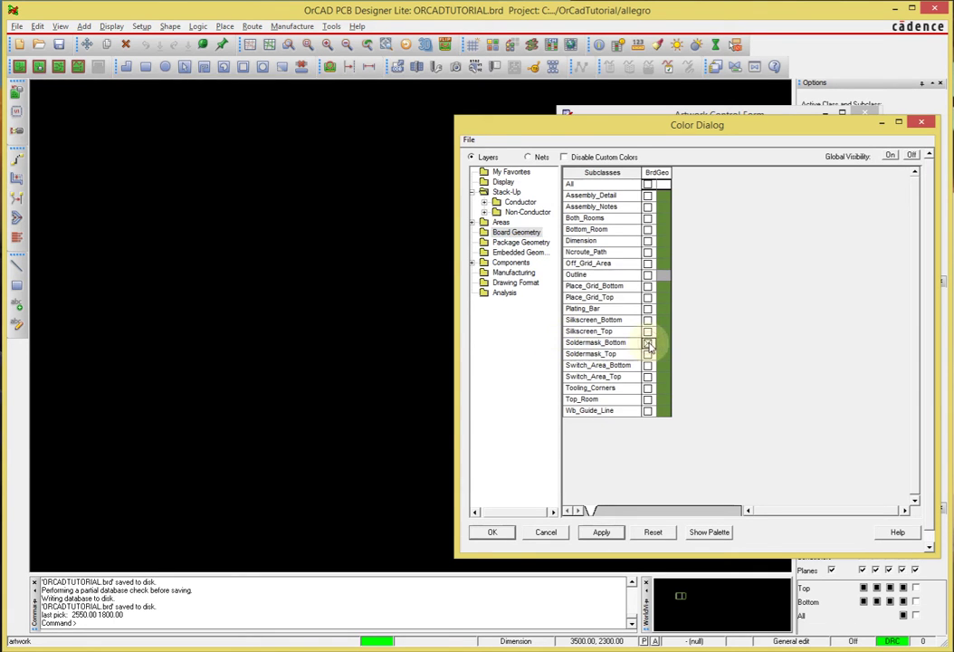
click(520, 242)
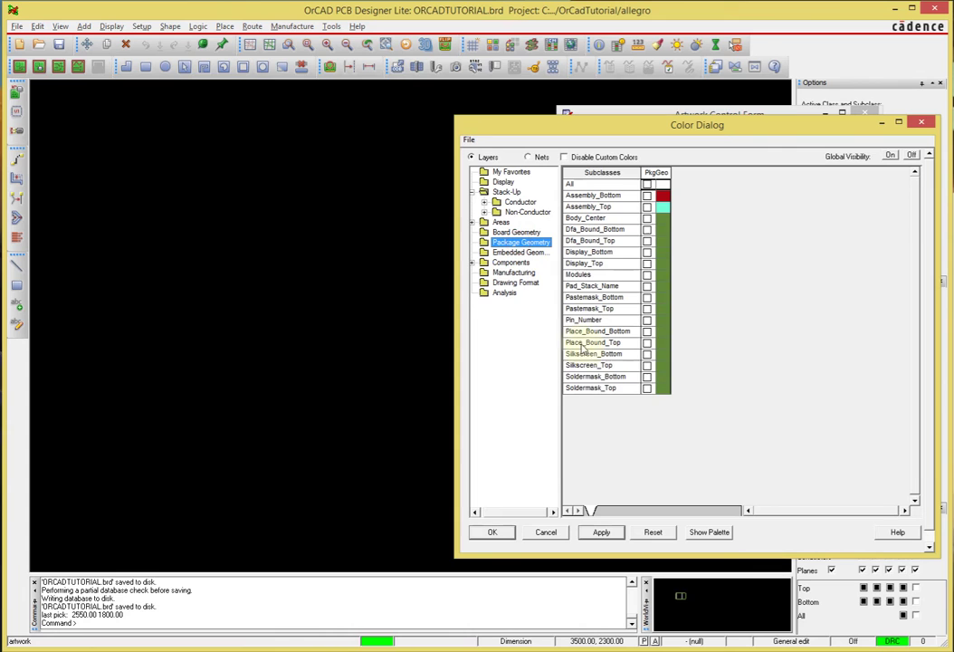
click(647, 379)
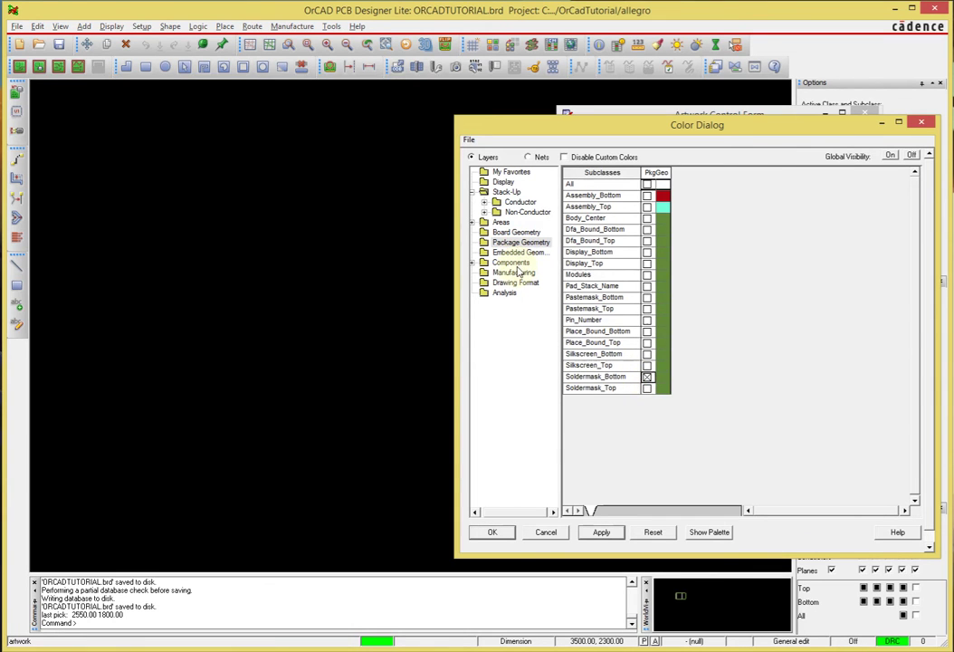
Step: Check the Manufacturing, Drawing Format and Analysis classes for bottom soldermask subclasses, and apply the visibility settings
click(518, 272)
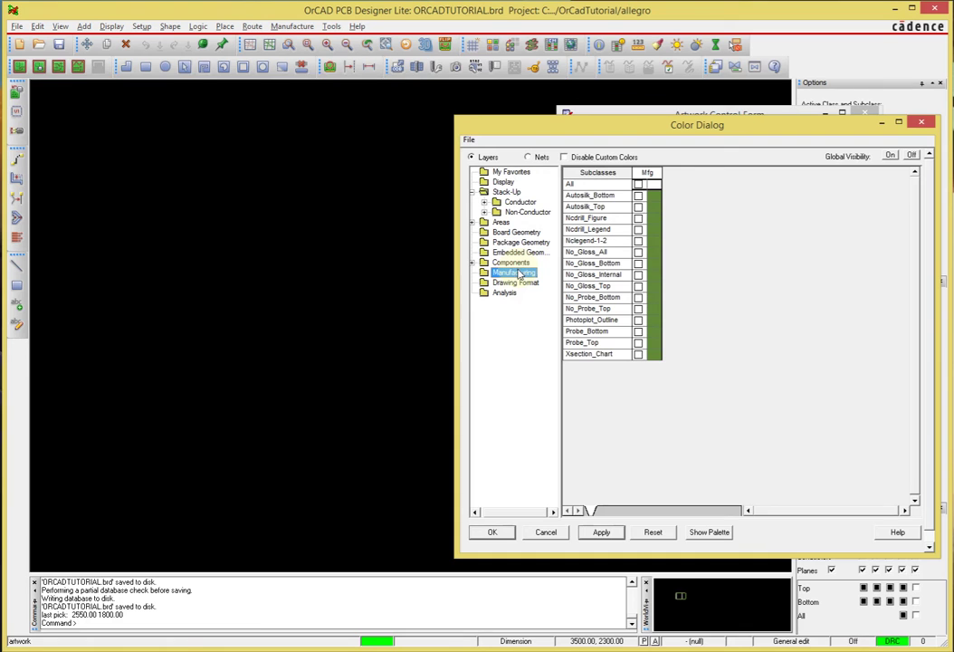
click(515, 282)
click(507, 293)
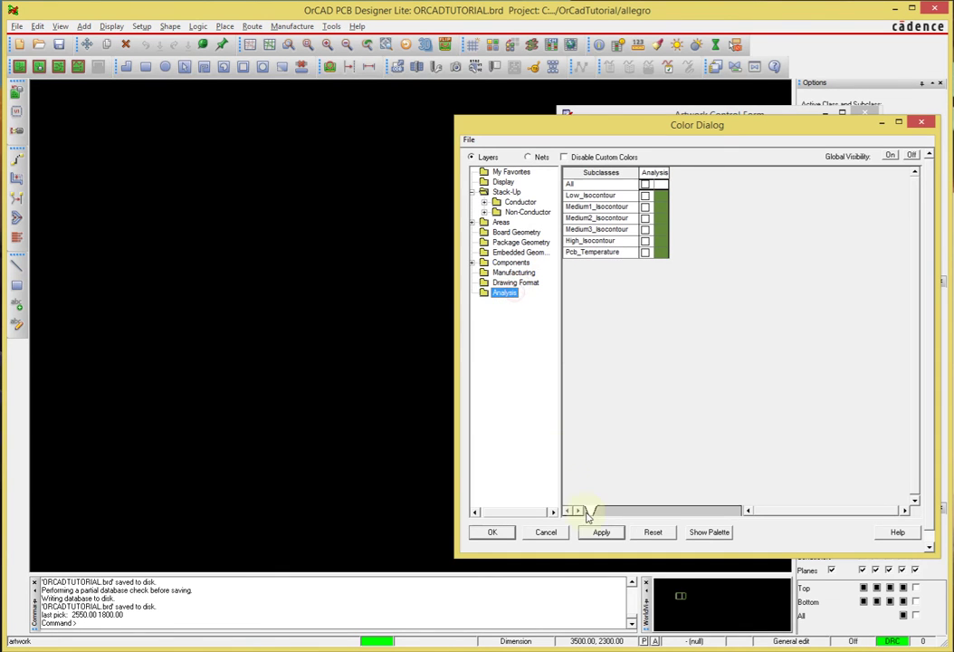
click(602, 533)
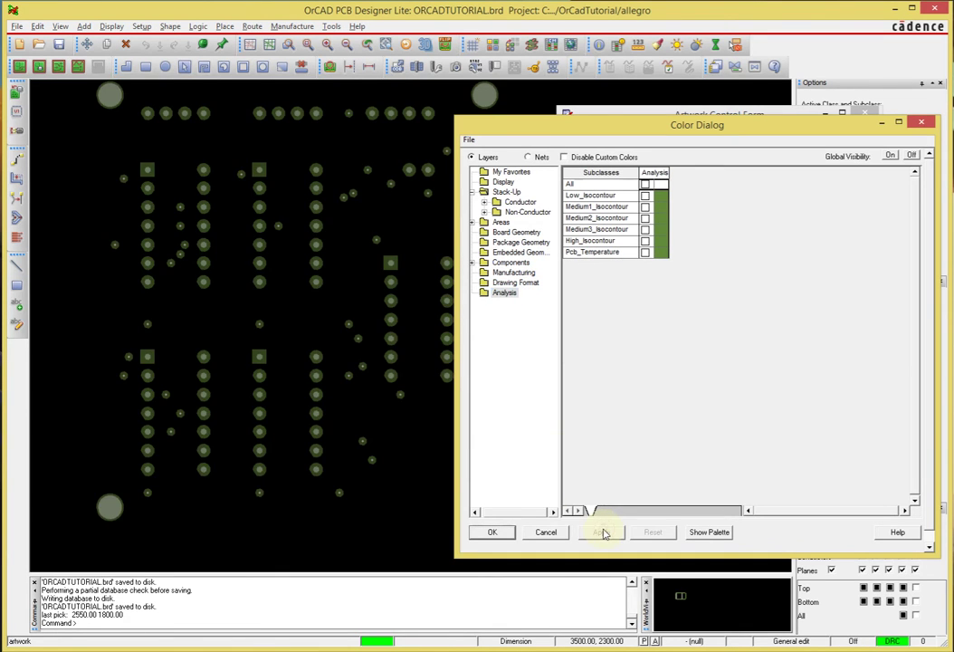
Step: Add a new film named Soldermask_BOTTOM from the displayed layers in the Artwork Control Form
click(640, 110)
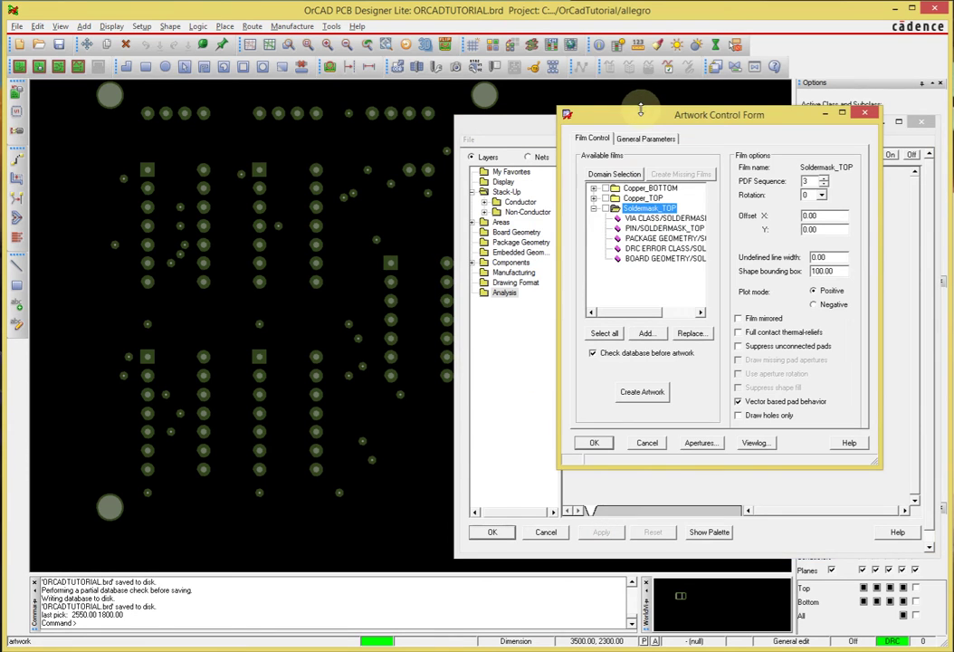
double_click(637, 209)
right_click(636, 210)
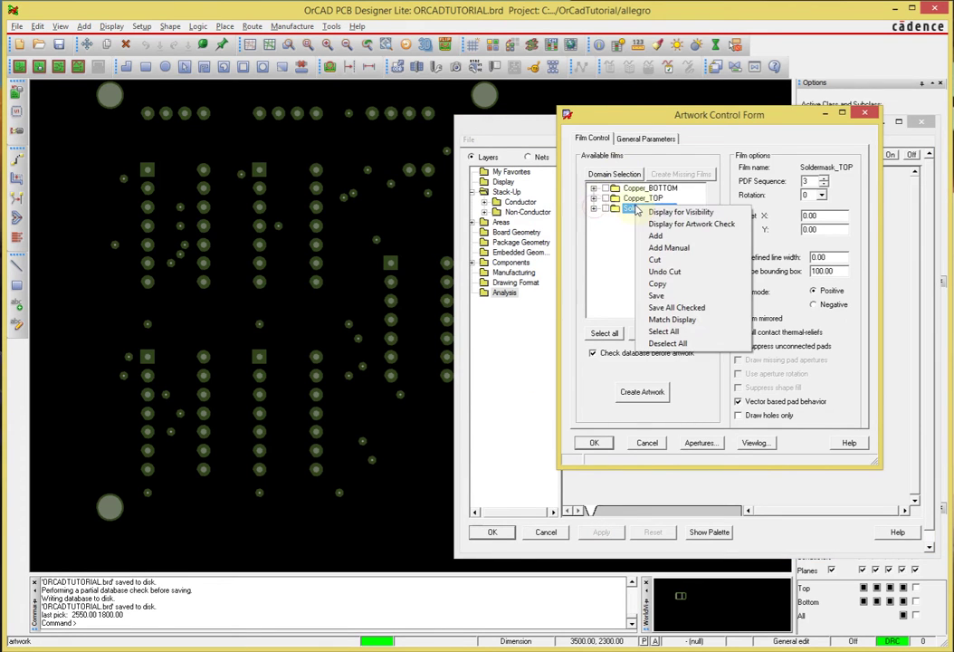
click(670, 246)
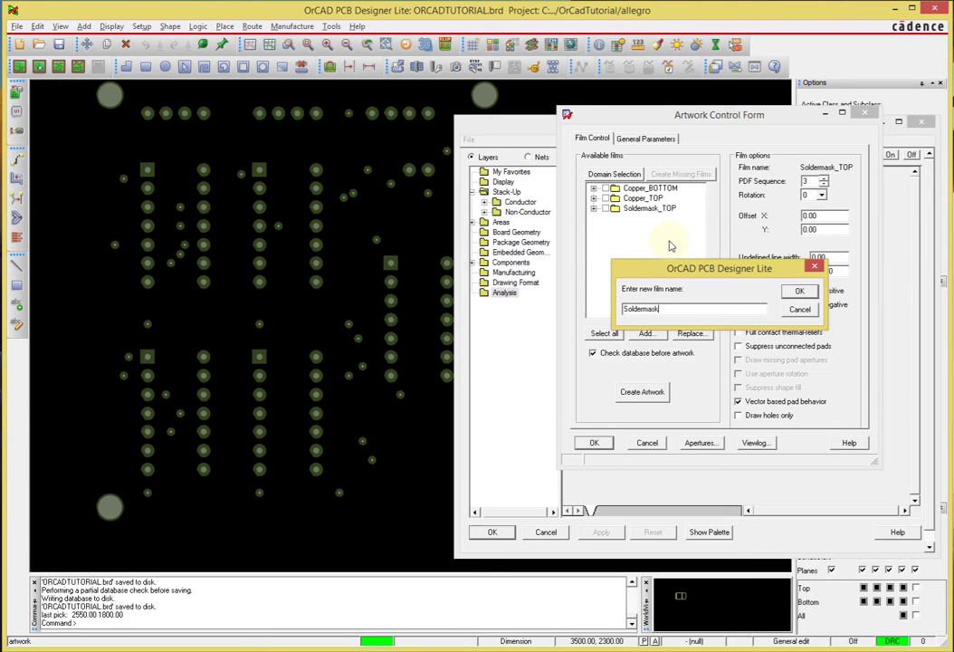
text(Soldermask_BOTTOM)
key(Return)
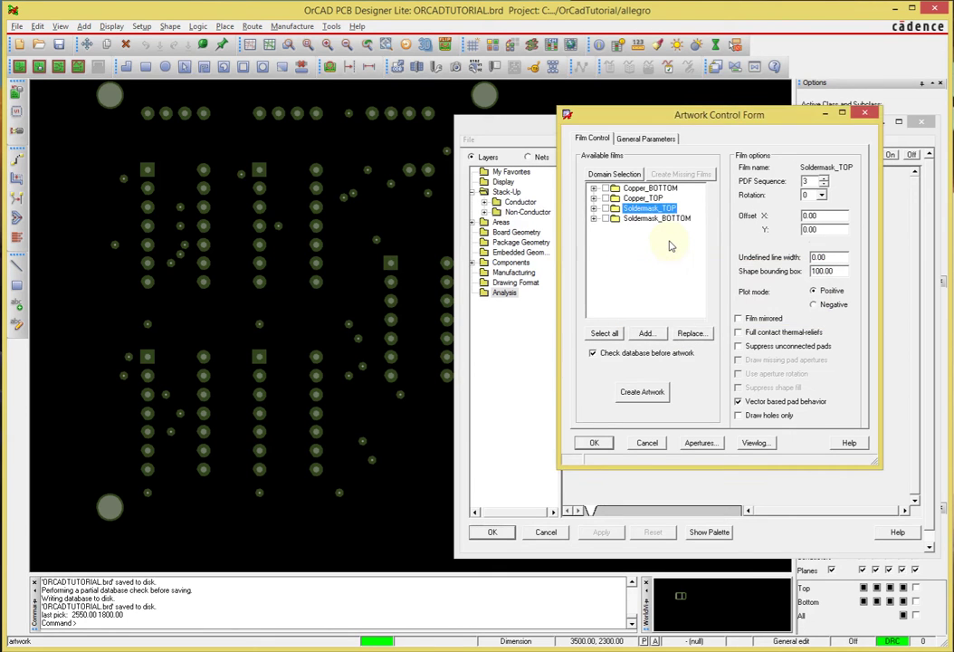
Step: Return to the Color Dialog, turn off global visibility for all classes and apply it
click(546, 127)
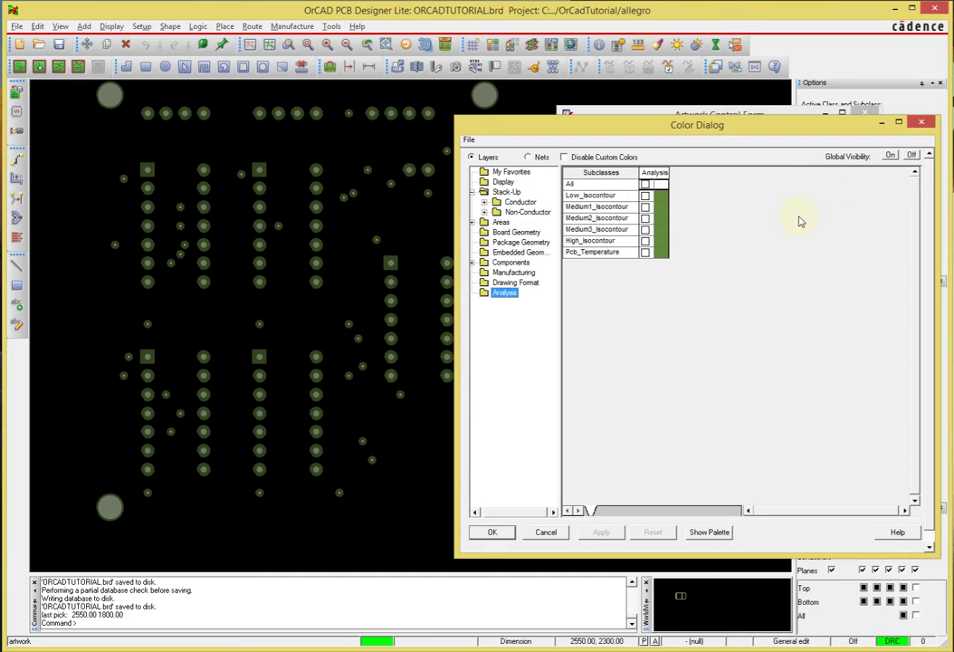
click(913, 156)
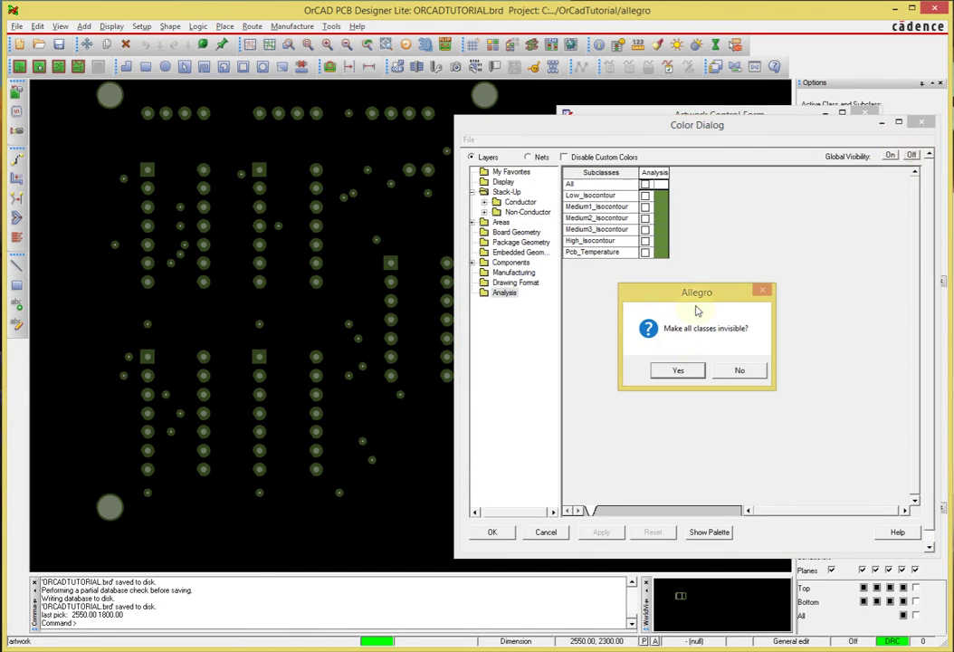
click(694, 370)
click(601, 532)
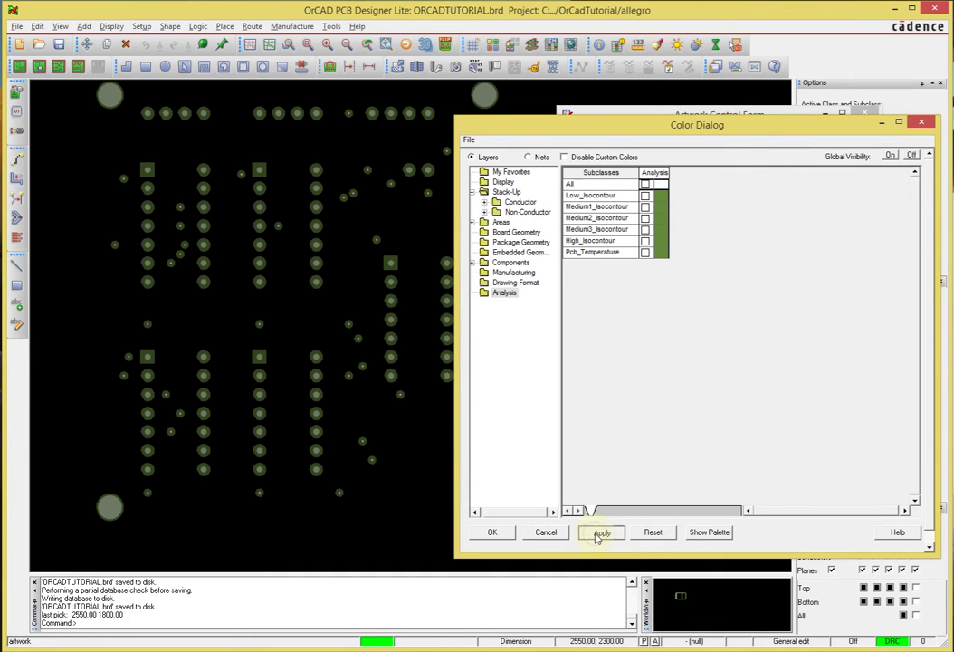
Step: Clear the remaining Soldermask_Bottom setting in Stack-Up and enable the Silkscreen_Top subclass for Board Geometry
click(514, 192)
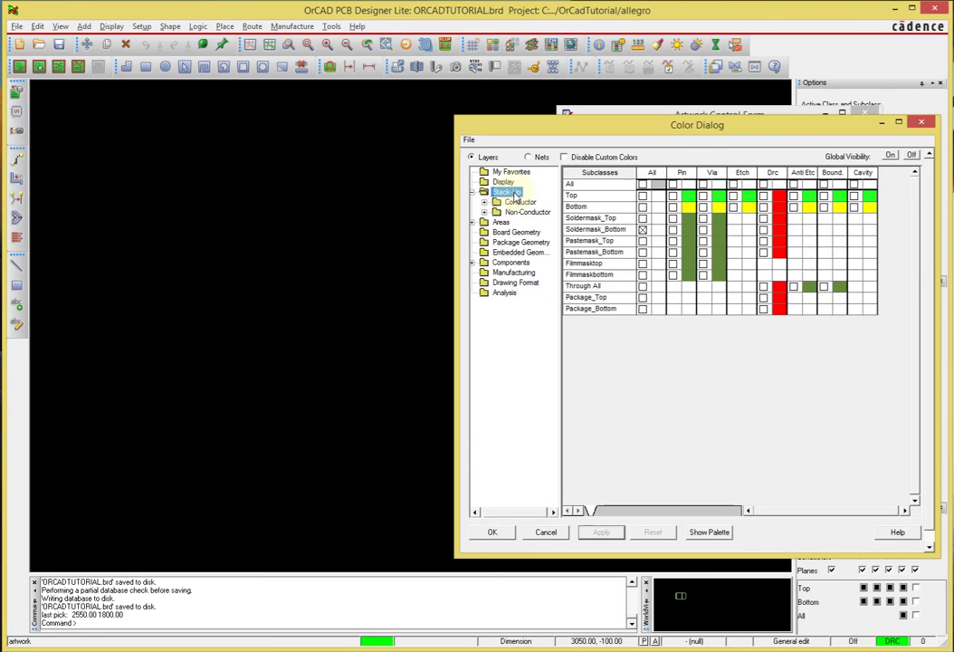
click(643, 230)
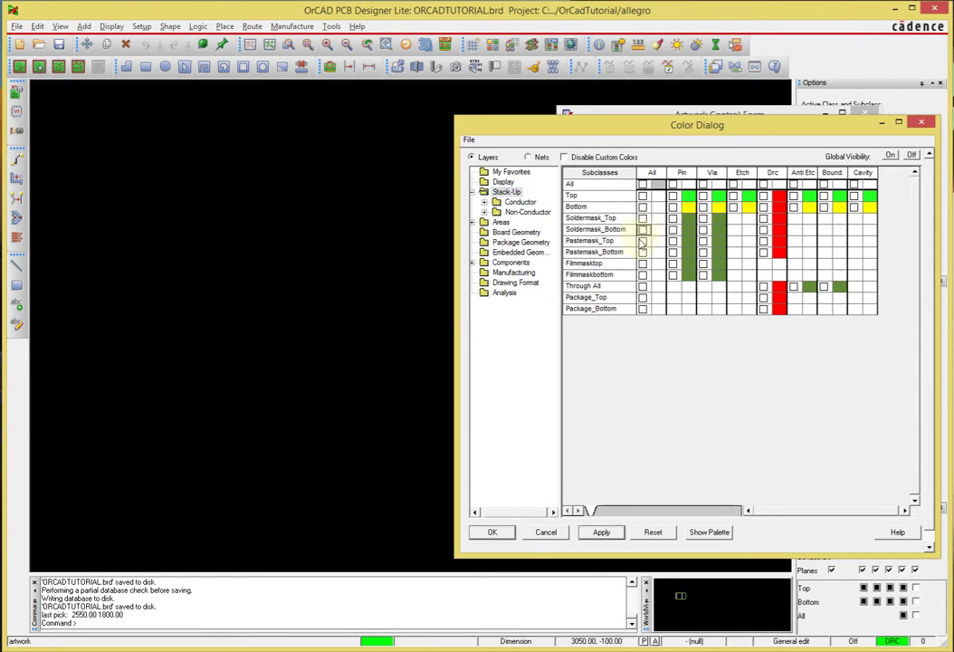
click(500, 222)
click(512, 233)
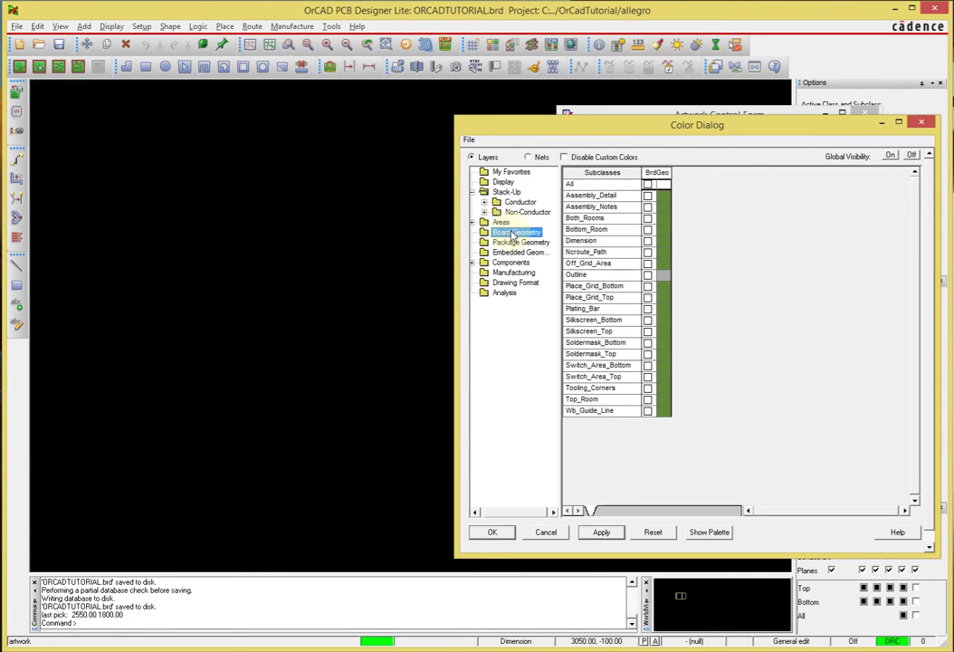
click(648, 332)
Step: Enable Silkscreen_Top for Package Geometry and for the Components CmpVal and RefDes classes, and apply the visibility settings
click(534, 242)
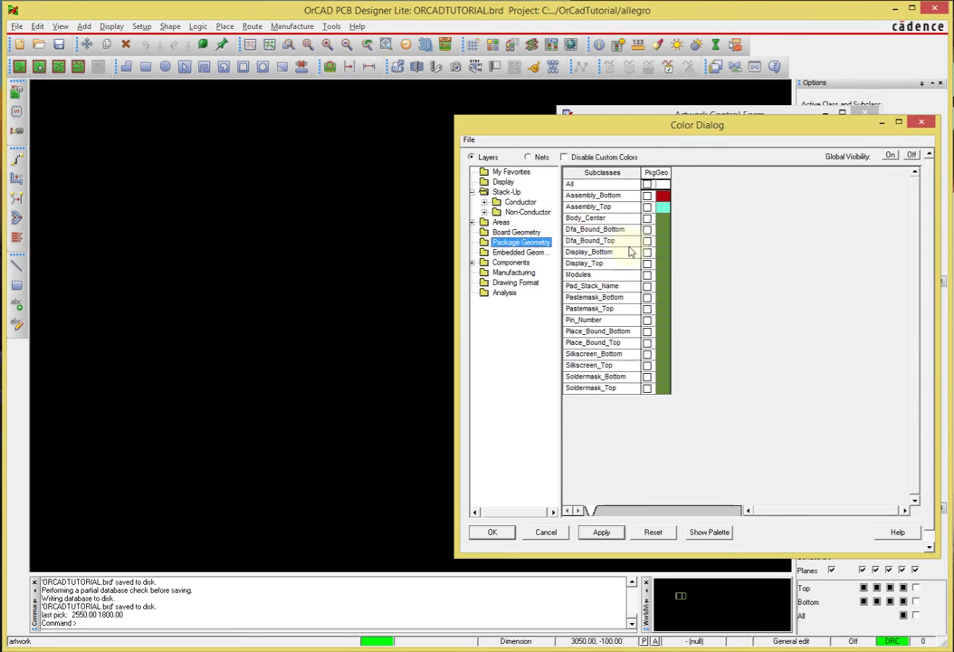
click(513, 262)
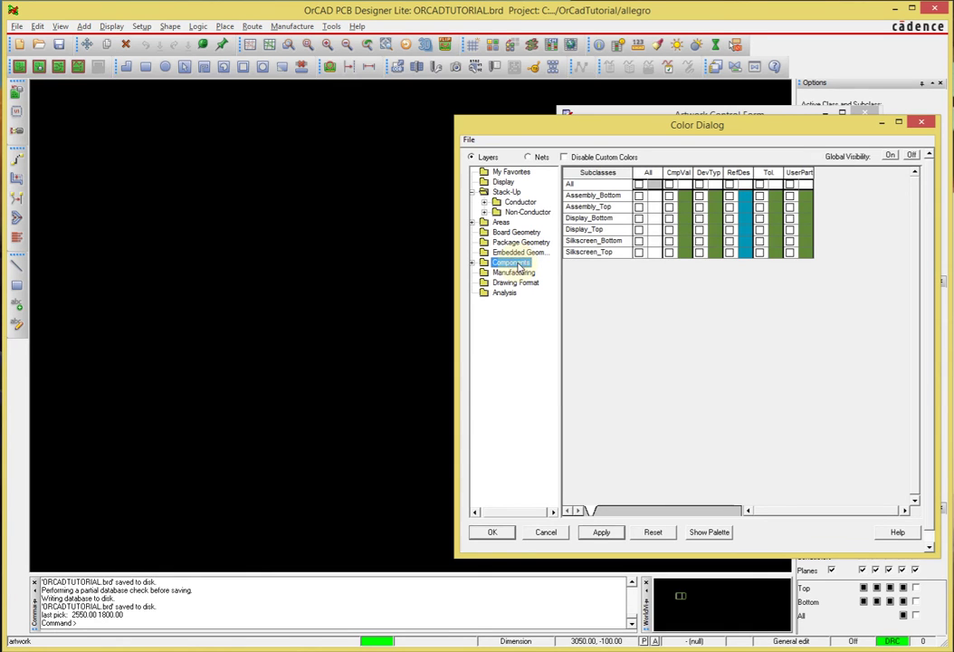
click(670, 253)
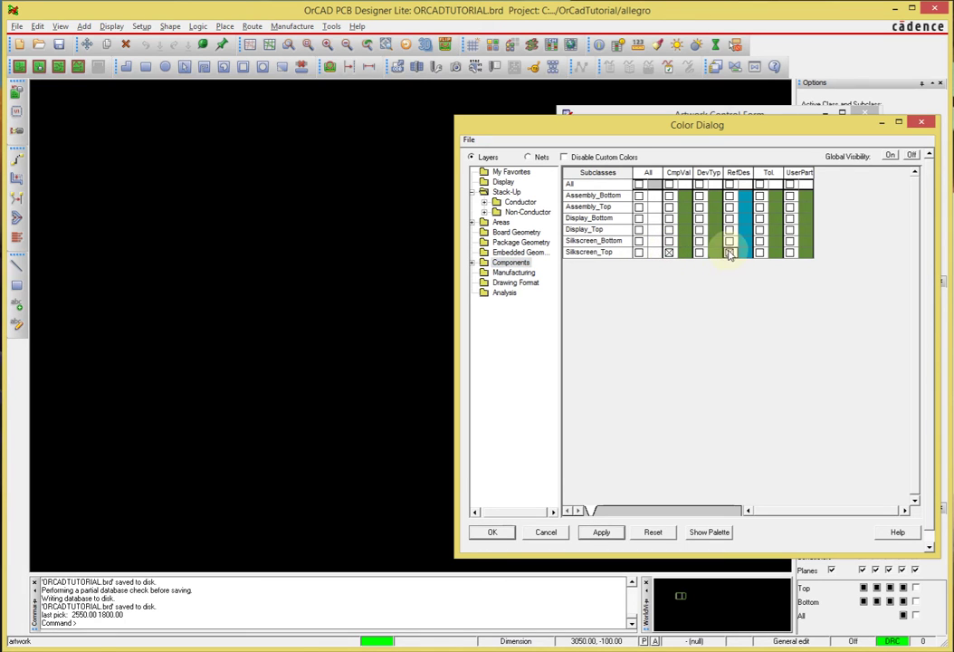
click(516, 273)
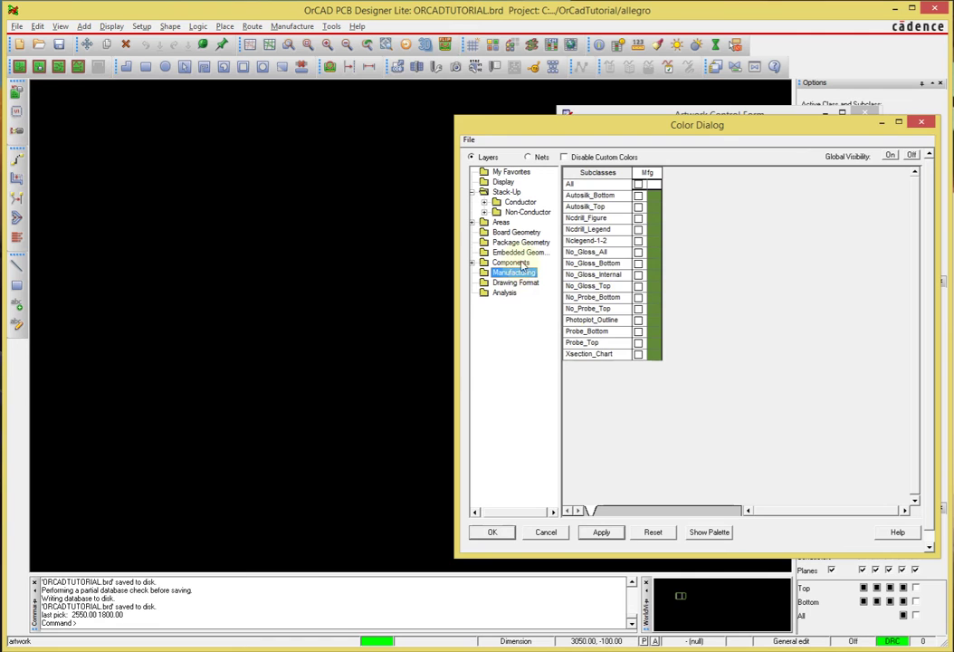
click(504, 293)
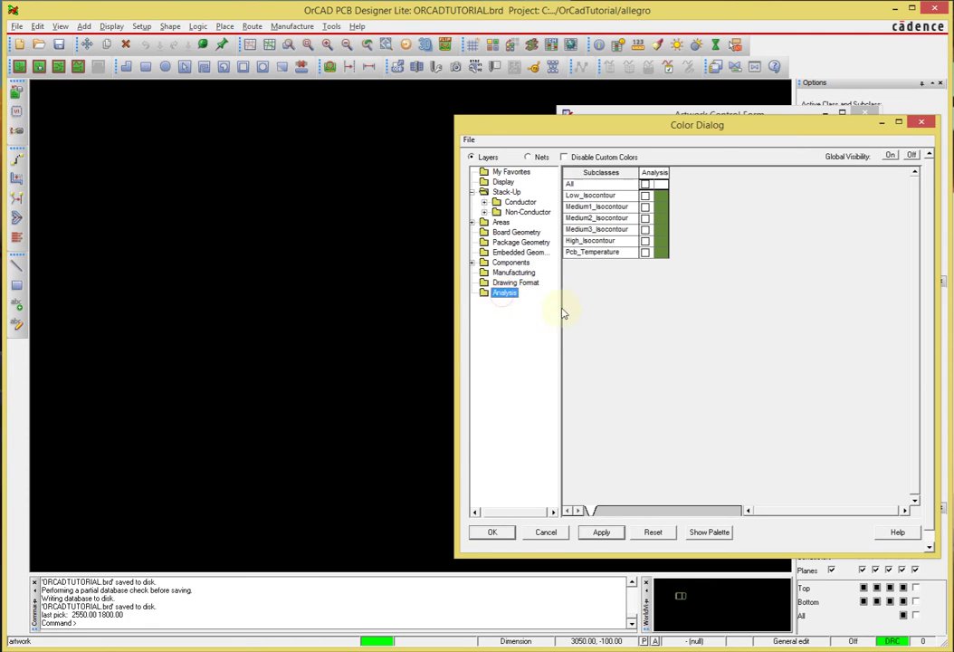
click(601, 531)
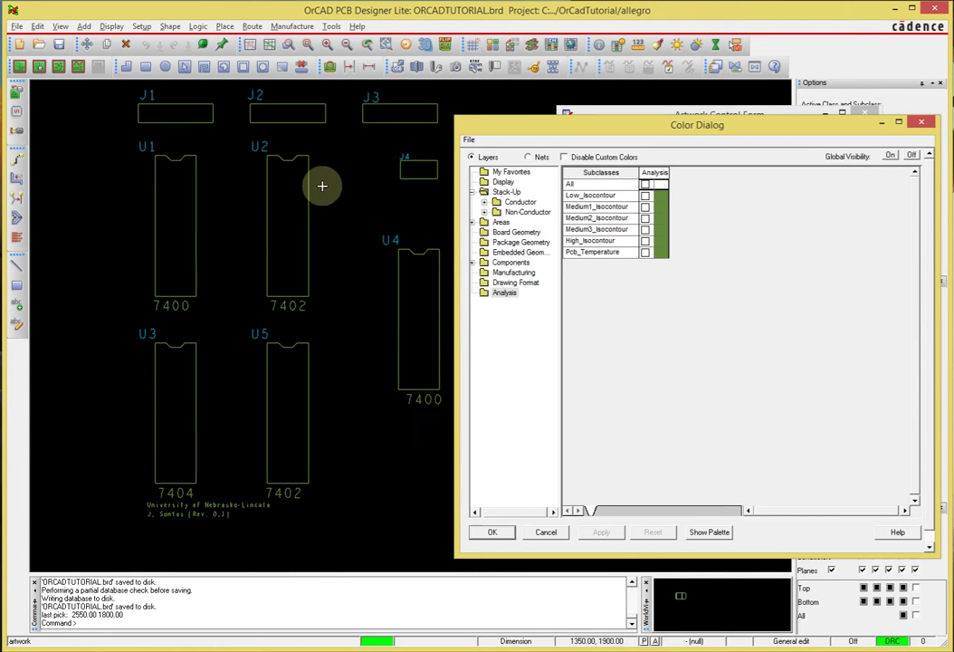
Step: Add a new film named Silkscreen_TOP from the displayed layers in the Artwork Control Form
key(alt+Tab)
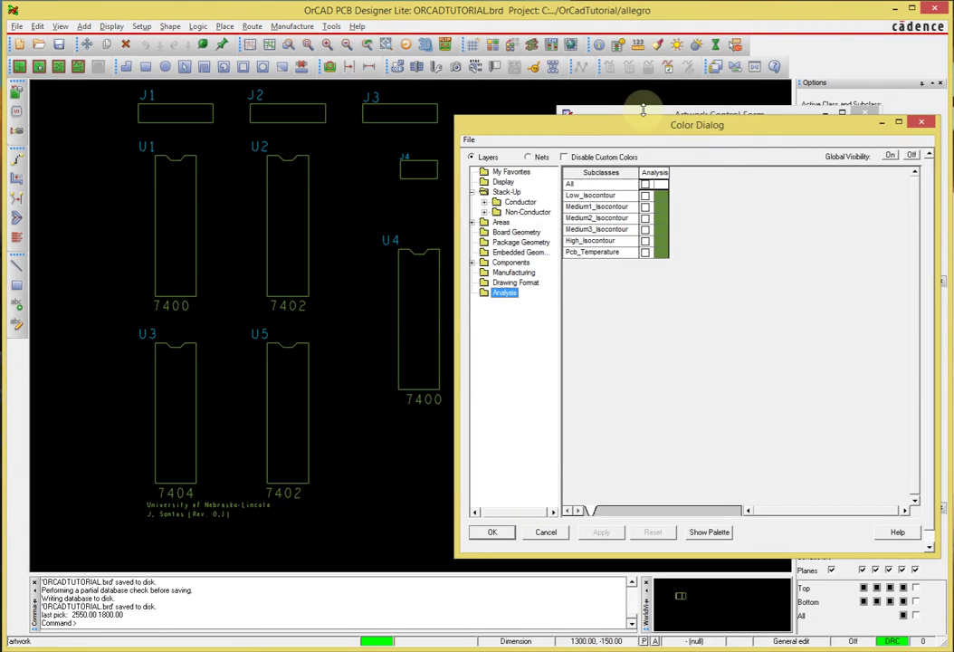
click(663, 112)
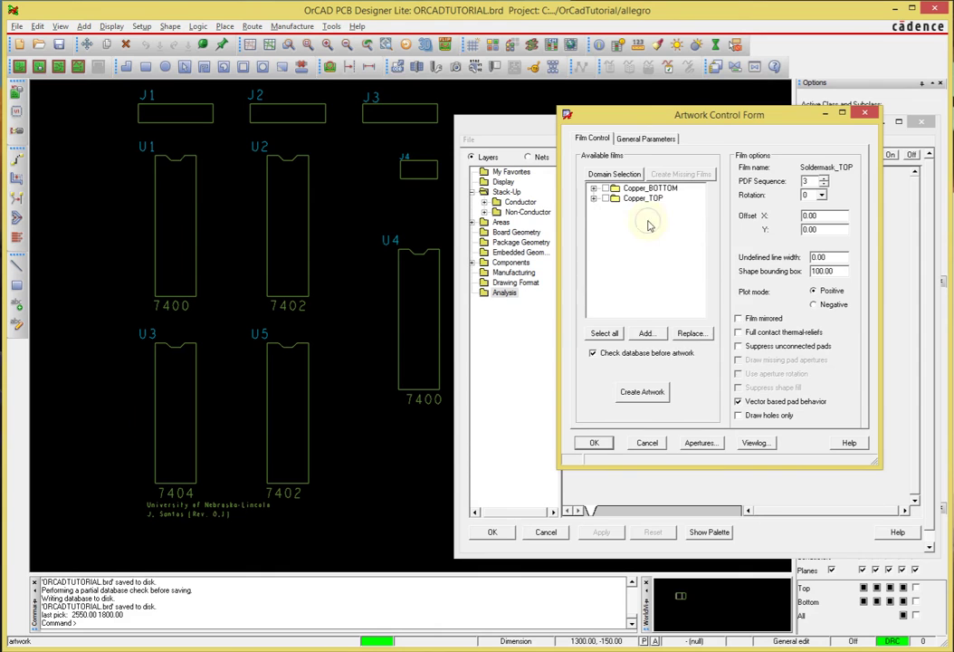
right_click(599, 220)
click(670, 259)
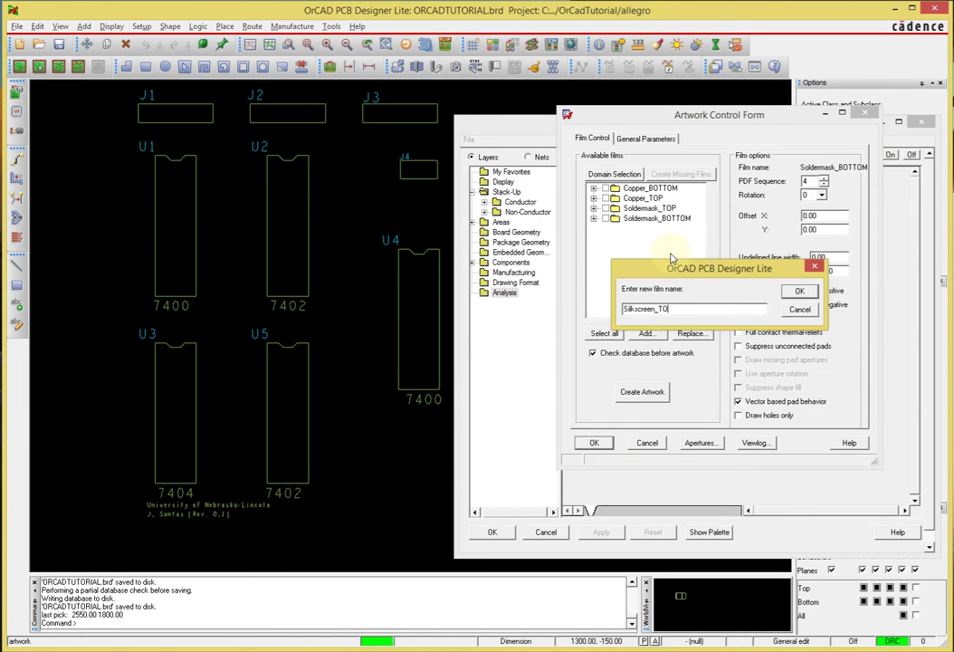
key(Return)
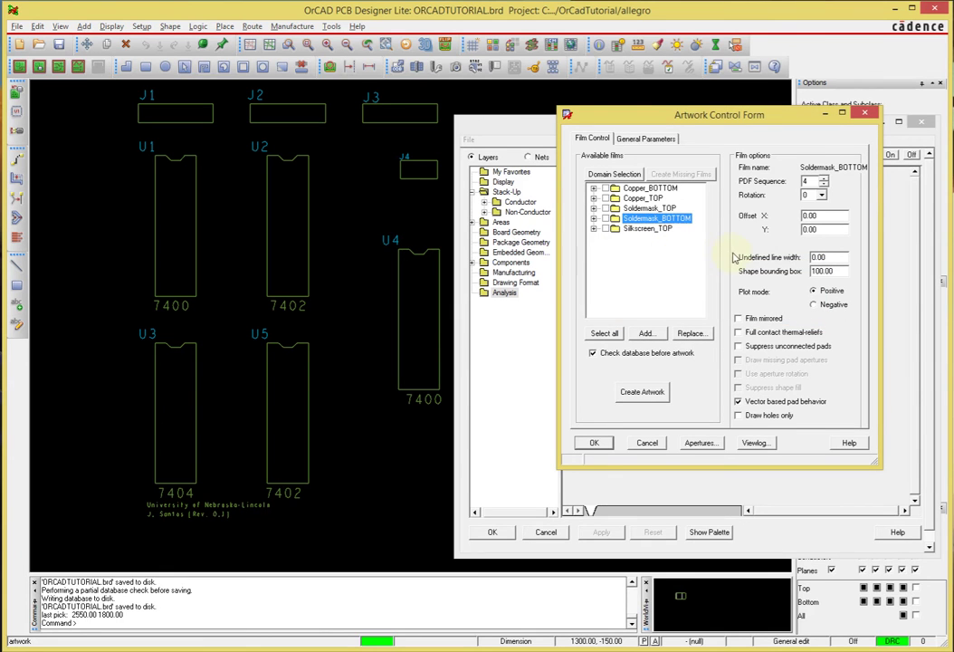
Step: Return to the Color Dialog, make all classes invisible with global visibility, and apply it
click(544, 129)
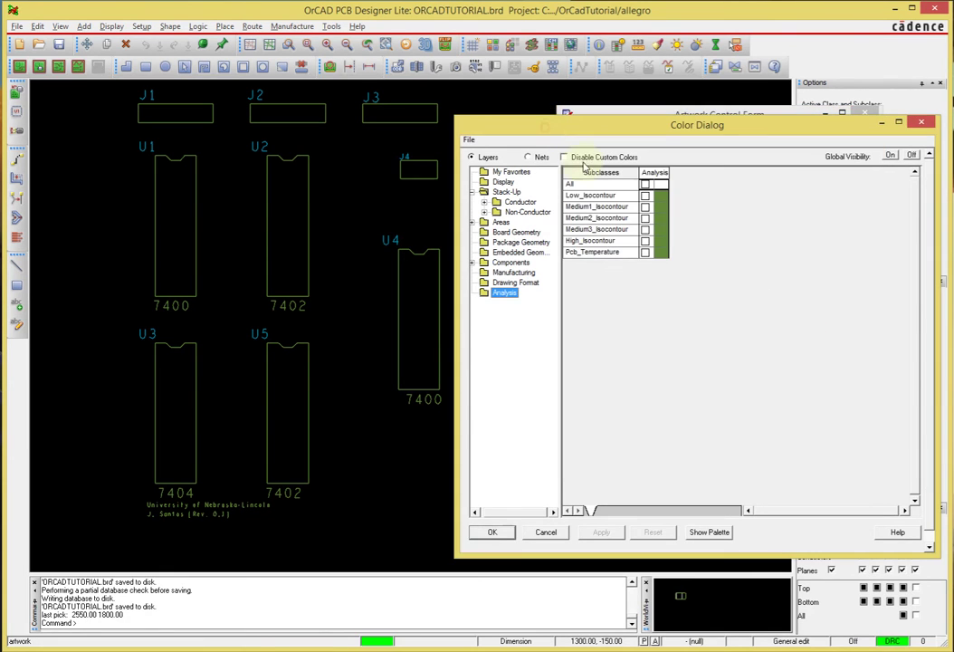
click(911, 156)
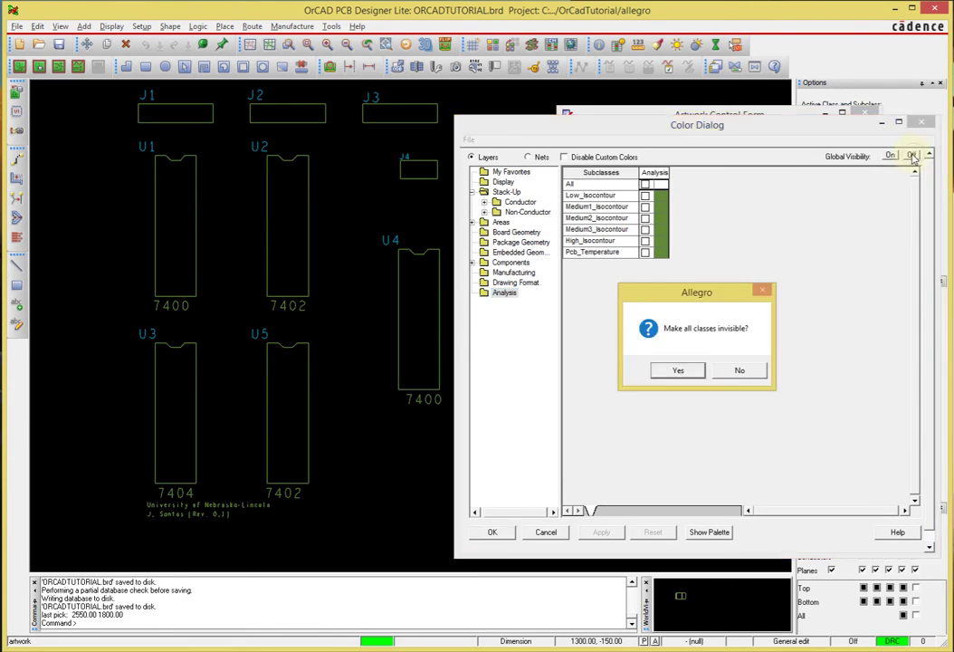
click(679, 370)
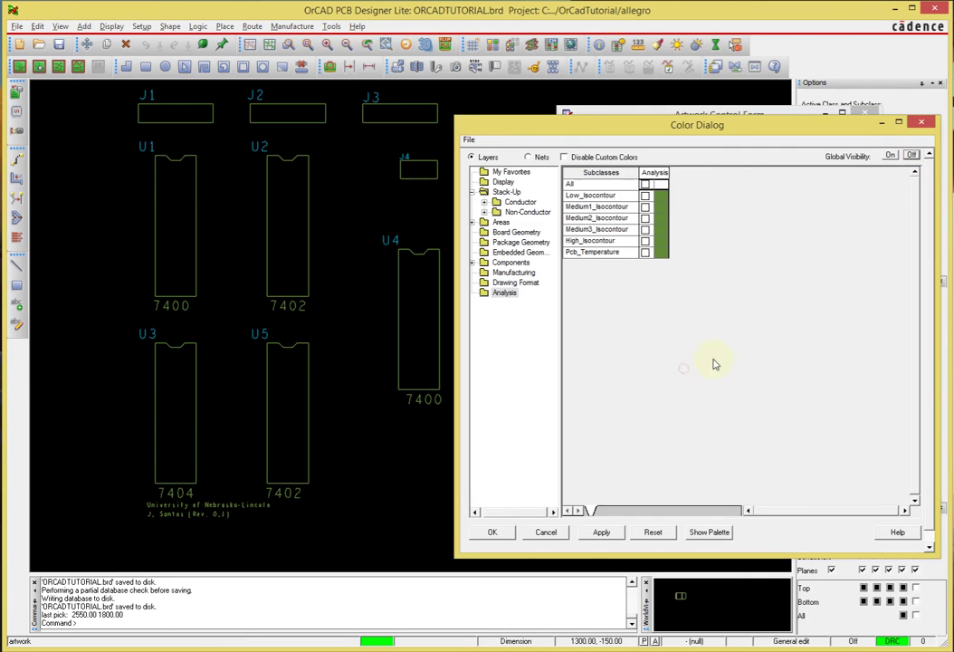
click(599, 533)
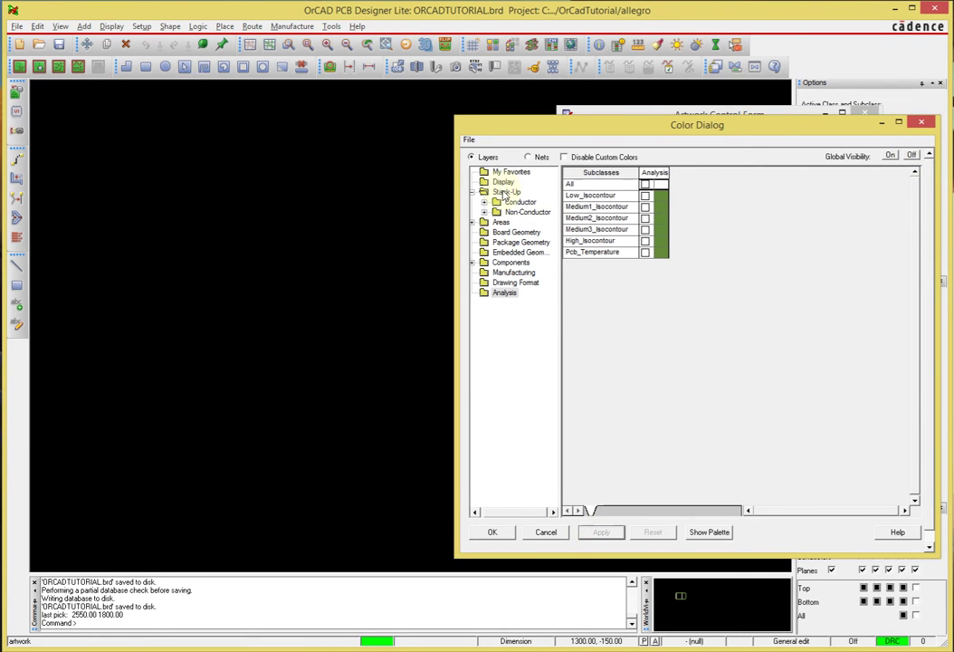
Step: Enable Silkscreen_Bottom for Board Geometry, Package Geometry, and the Components CmpVal and RefDes classes
click(506, 192)
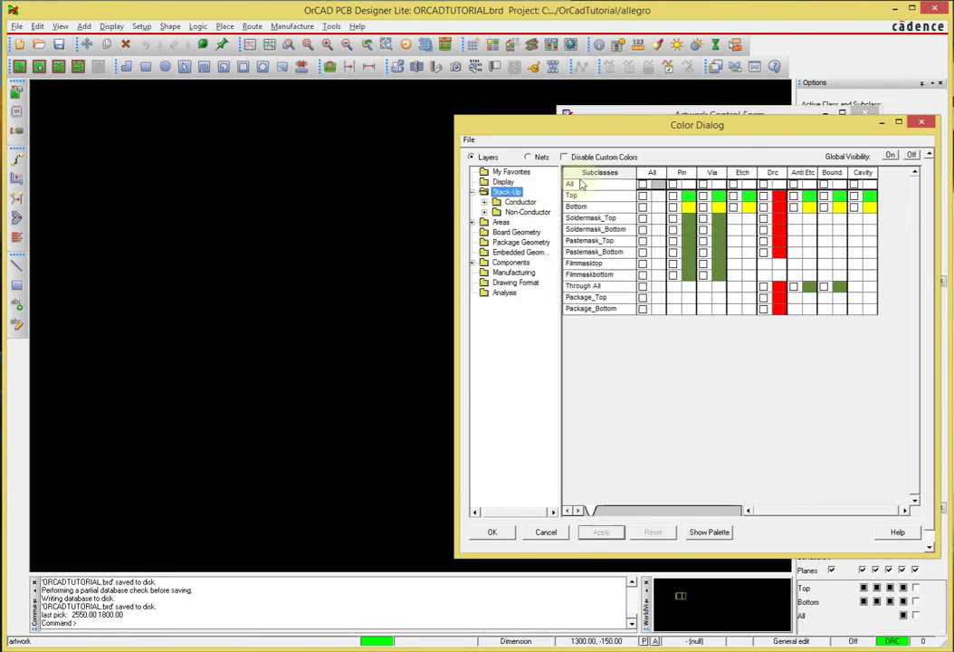
click(500, 223)
click(512, 233)
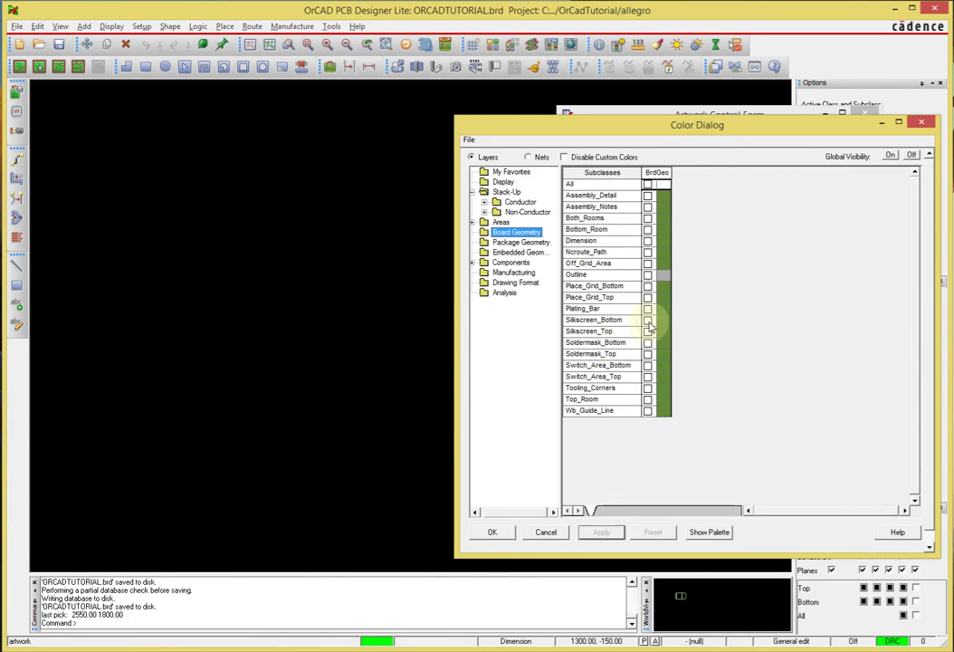
click(520, 242)
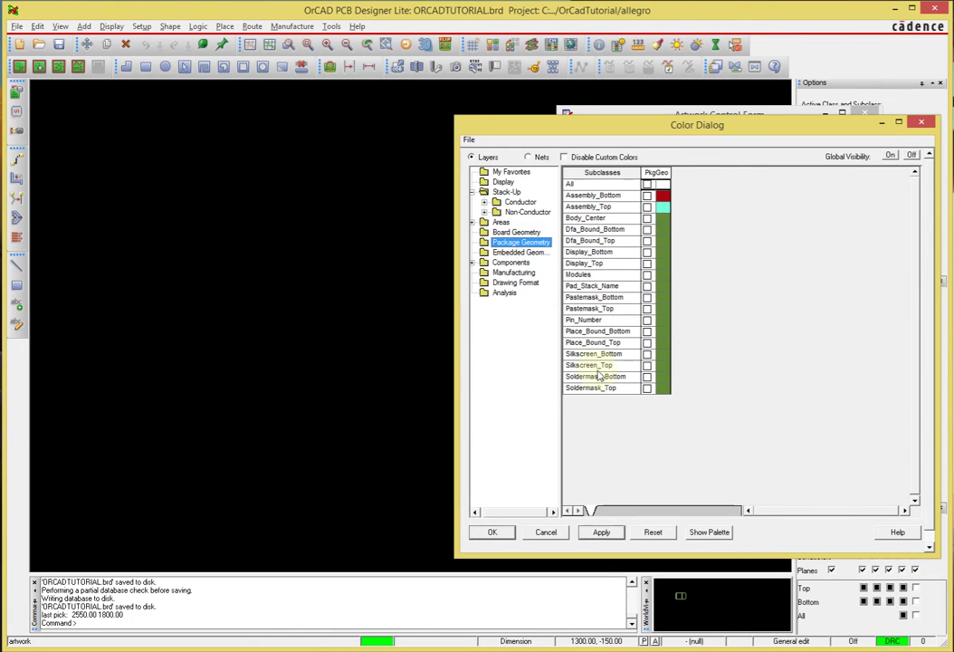
click(510, 263)
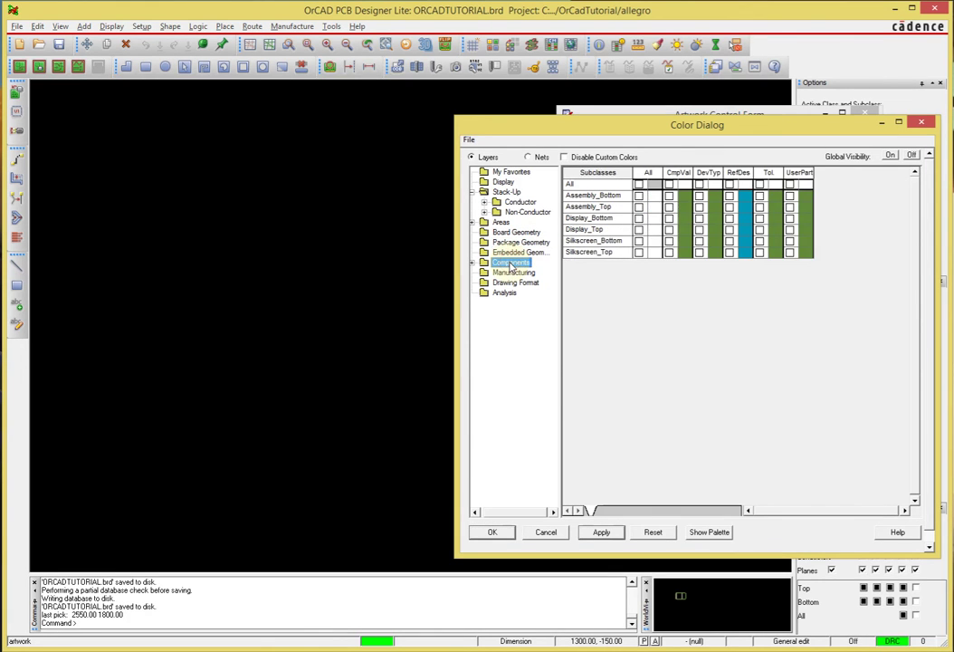
click(669, 240)
click(729, 240)
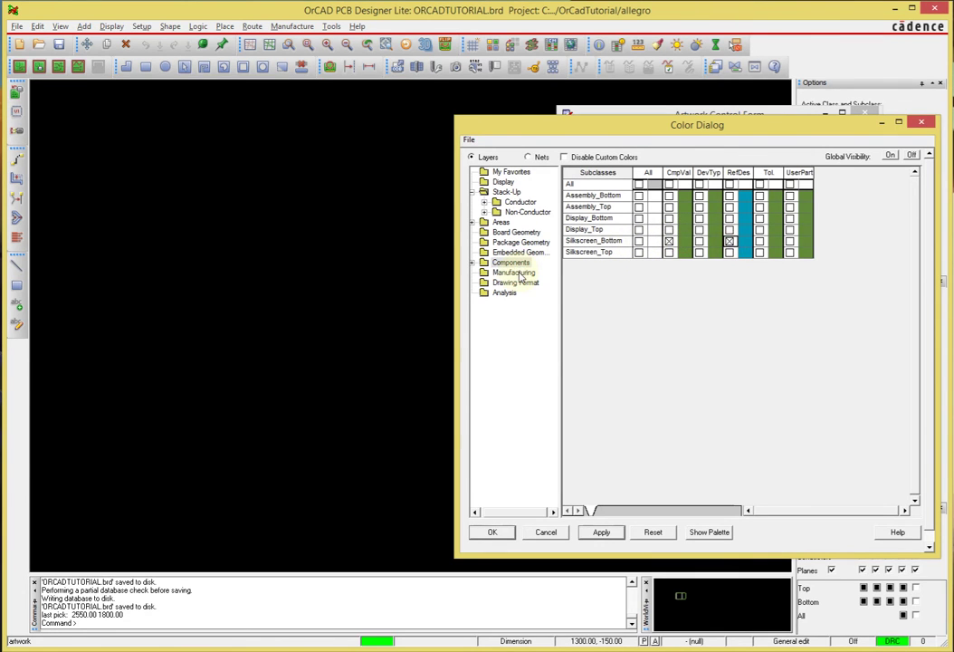
Step: Check the Manufacturing, Drawing Format and Analysis classes for bottom silkscreen subclasses, and apply the visibility settings
click(513, 272)
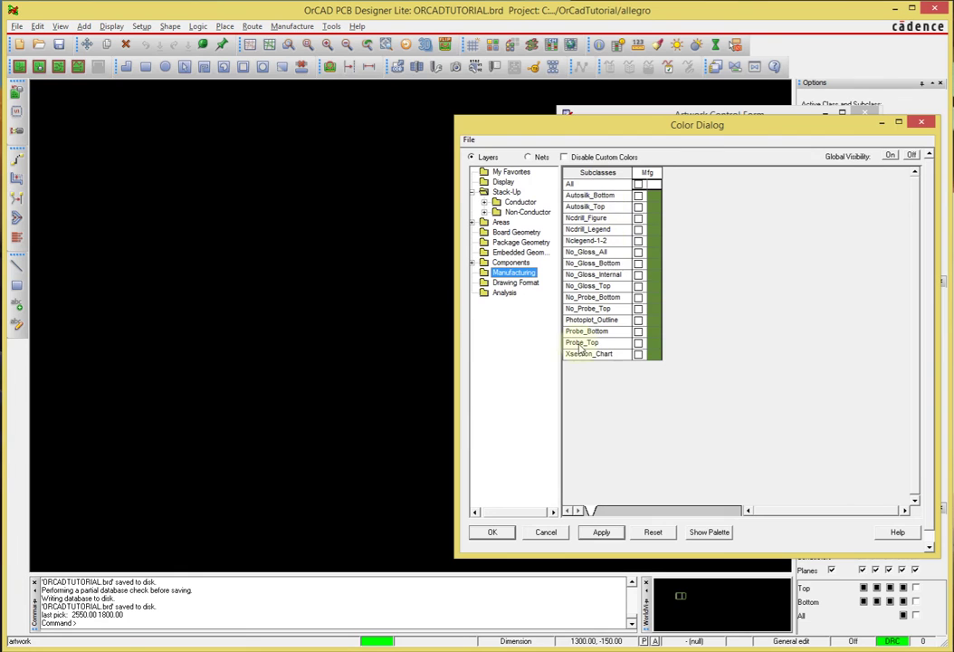
click(515, 283)
click(504, 292)
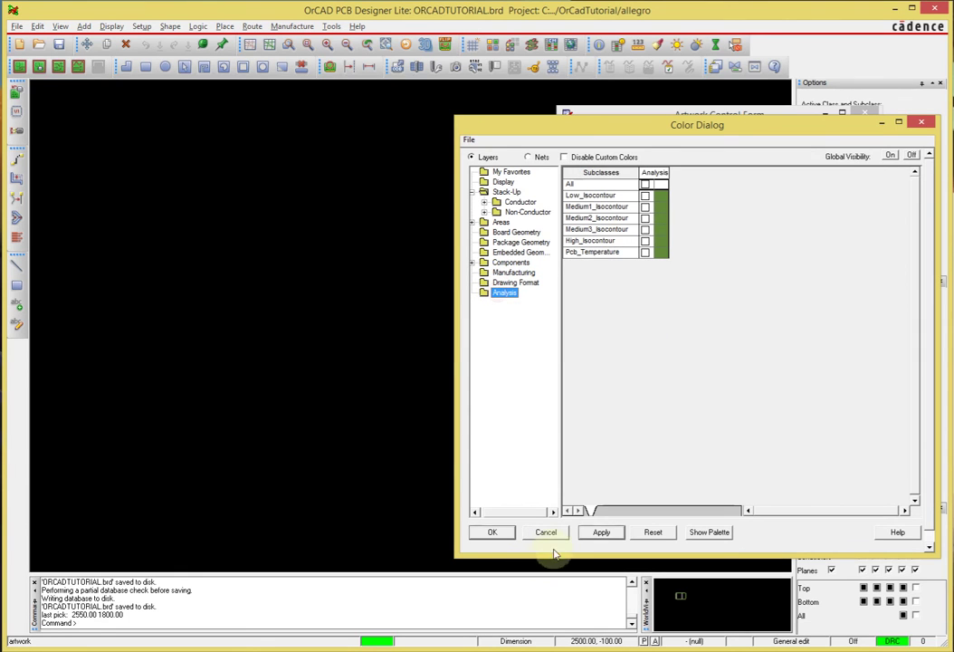
click(598, 532)
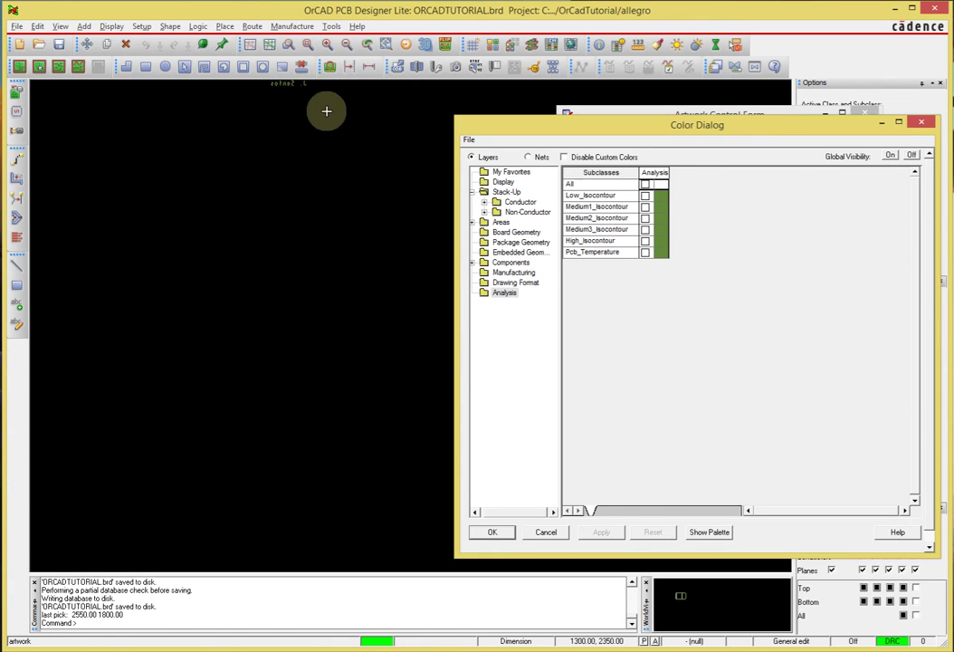
Step: Add a new film named Silkscreen_BOTTOM from the displayed layers in the Artwork Control Form
click(611, 115)
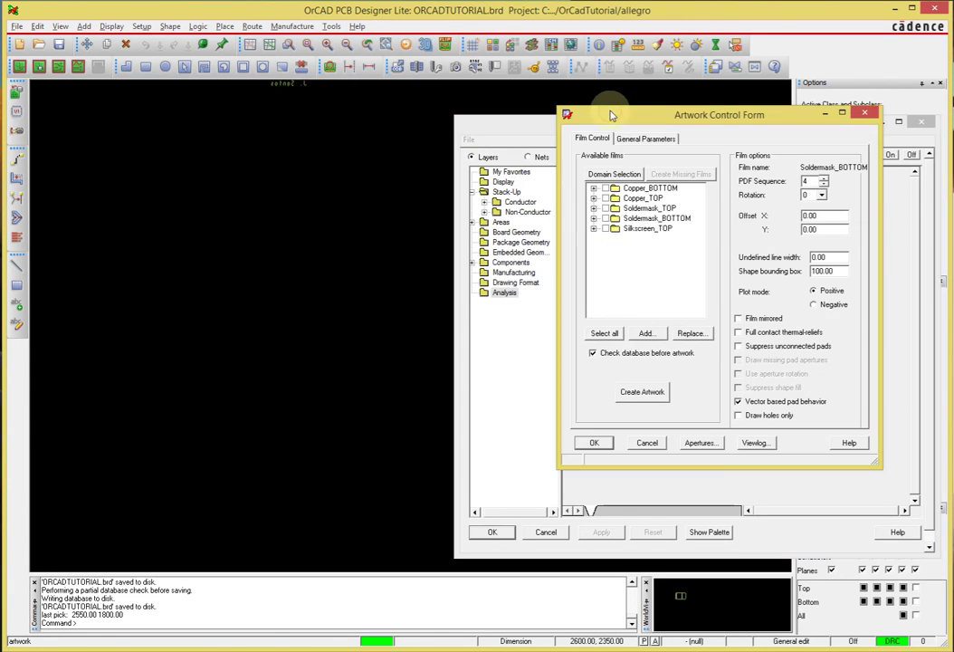
right_click(649, 230)
click(670, 261)
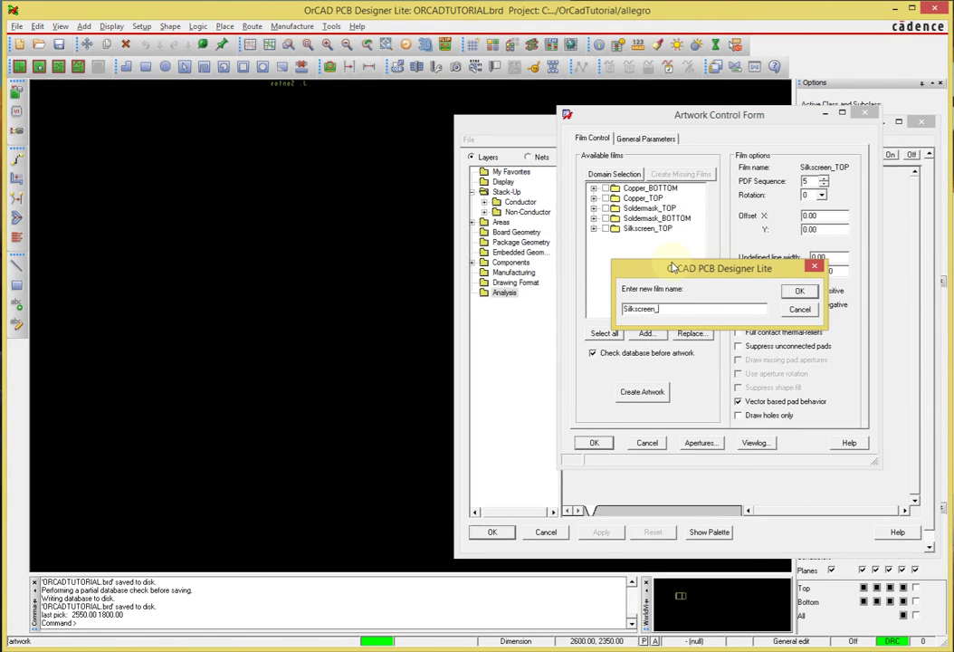
text(Silkscreen_BOTTOM)
key(Return)
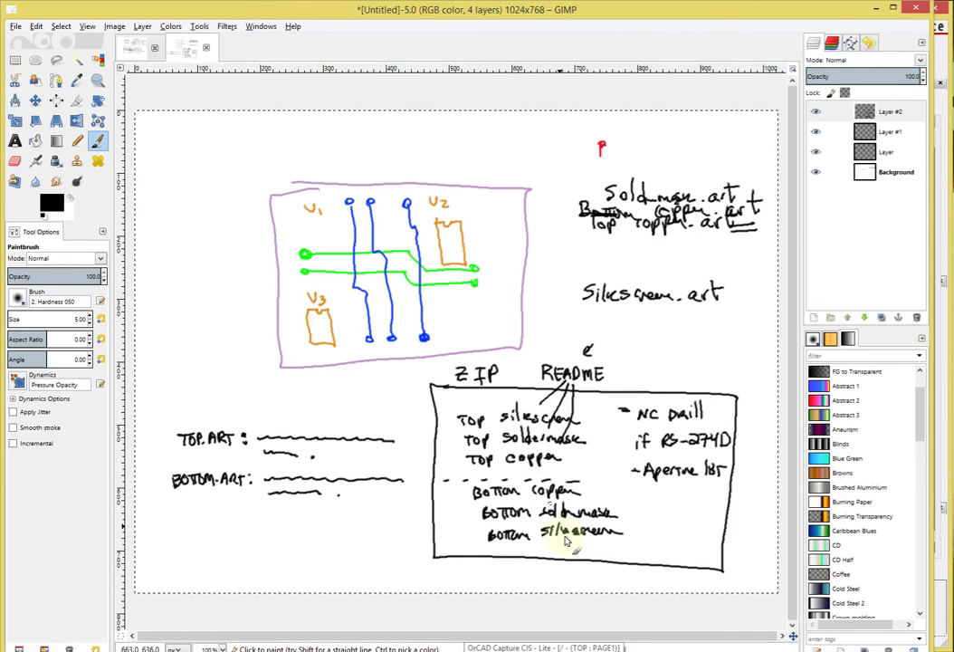
Step: Go back from the GIMP sketch to the Color Dialog and turn off global visibility for all classes
click(876, 8)
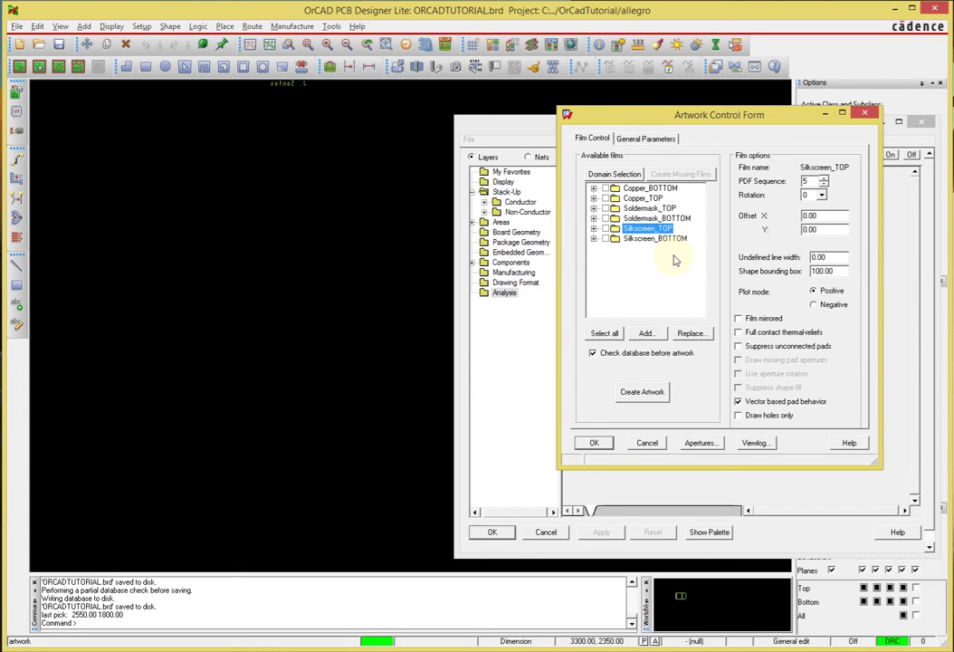
click(543, 127)
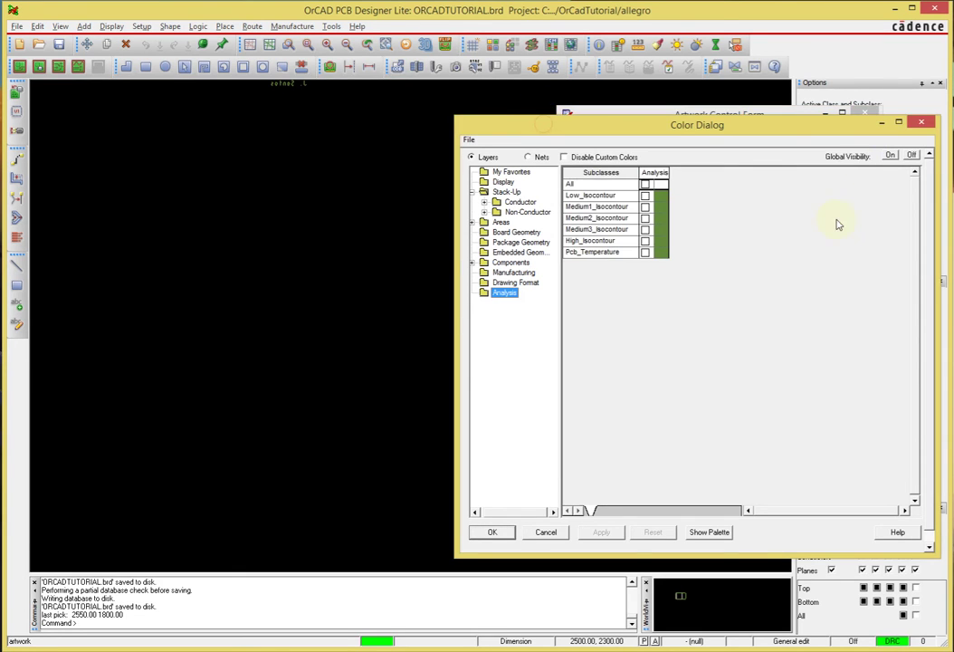
click(913, 156)
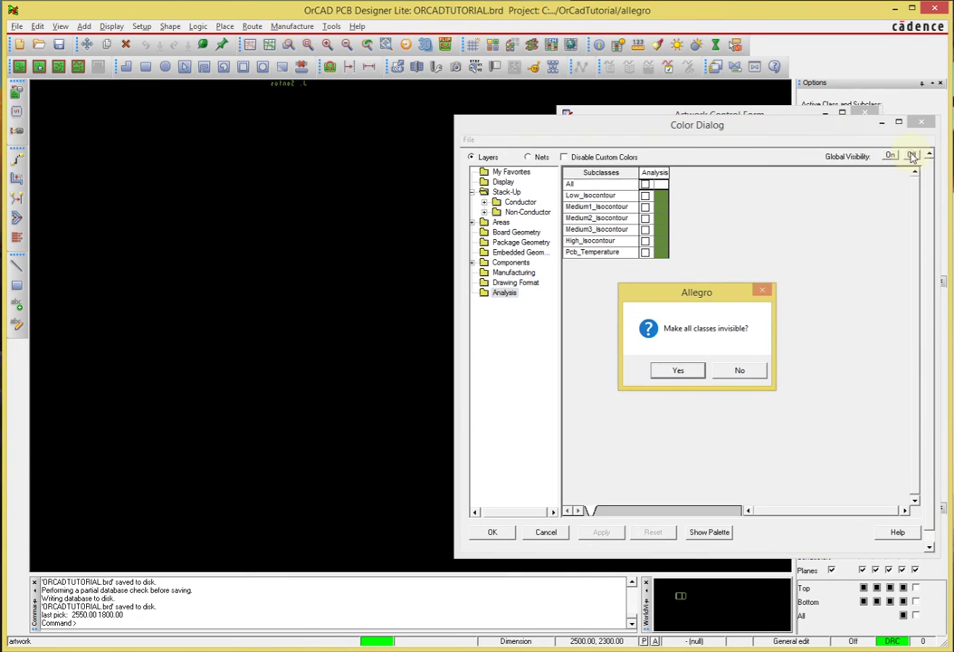
click(680, 370)
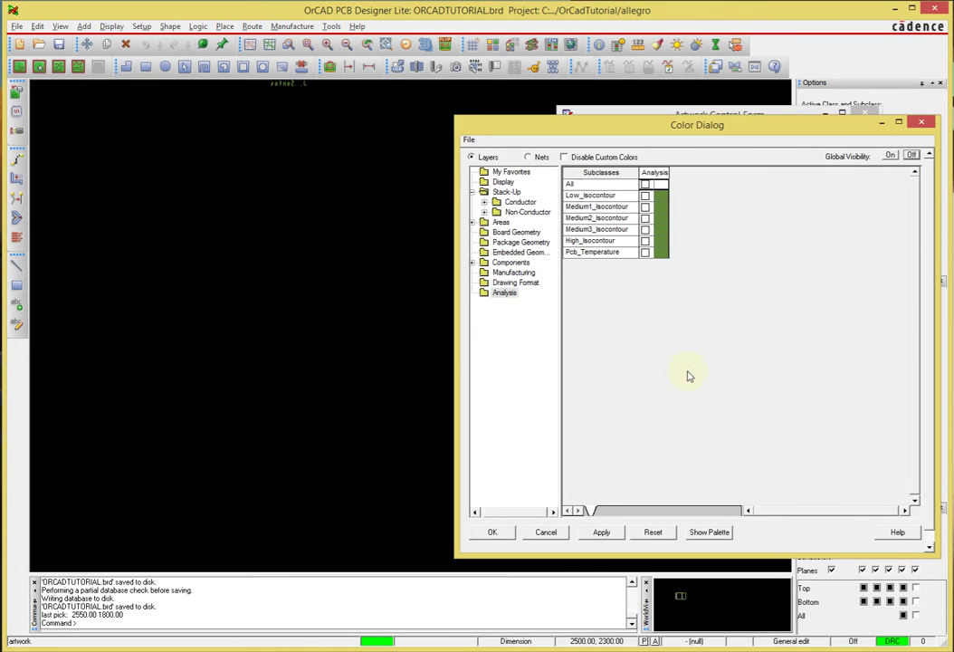
Step: Enable the Pin and Via visibility of the Top and Bottom subclasses in Stack-Up, and apply it
click(504, 192)
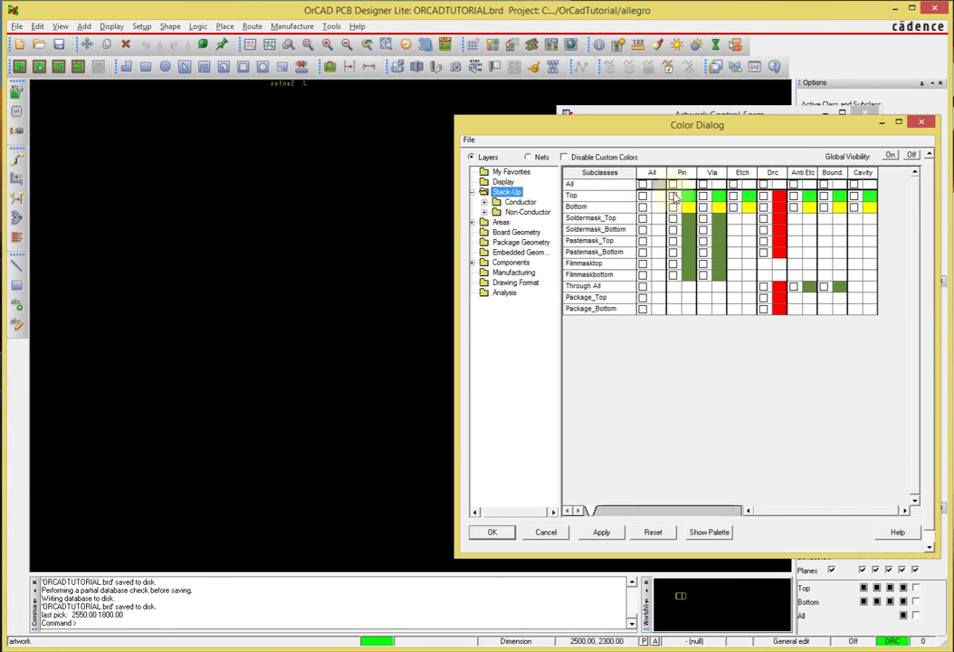
click(672, 196)
click(672, 207)
click(703, 195)
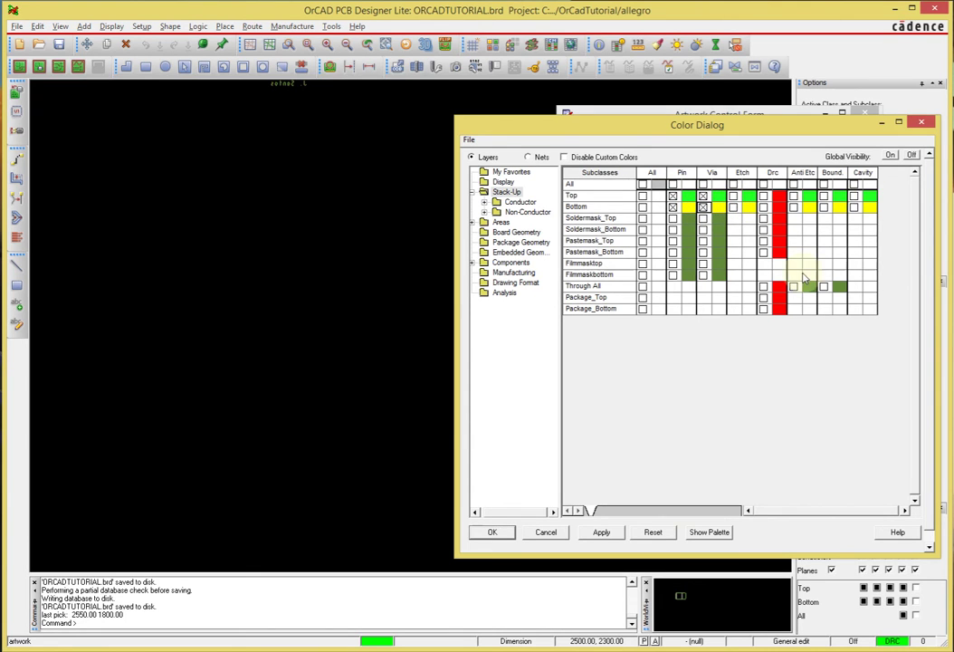
click(605, 533)
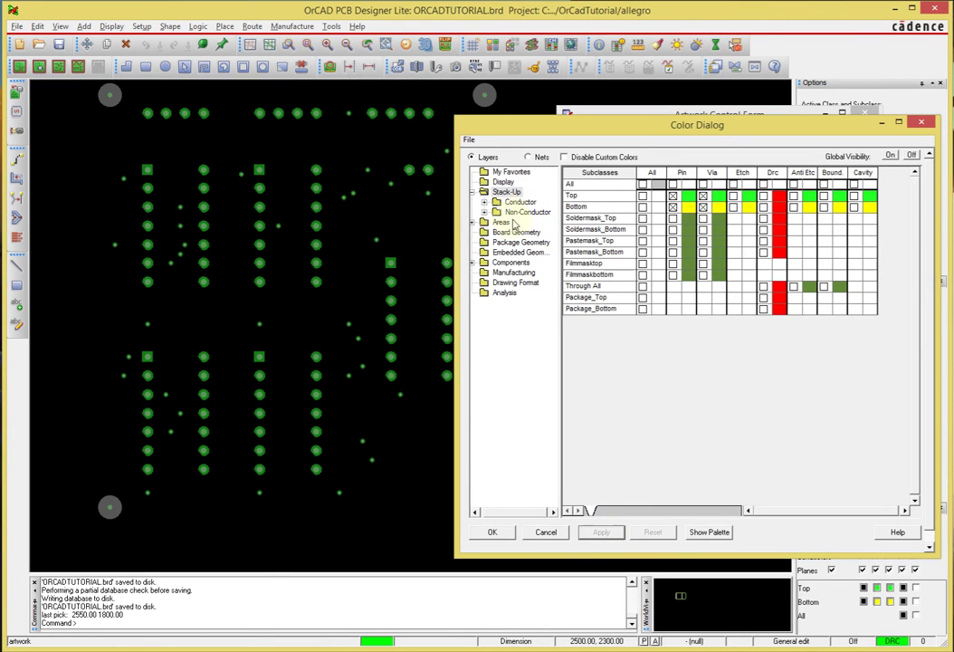
Step: Try showing the Assembly_Bottom and Assembly_Top subclasses of Package Geometry on the board, and clear both selections
click(518, 242)
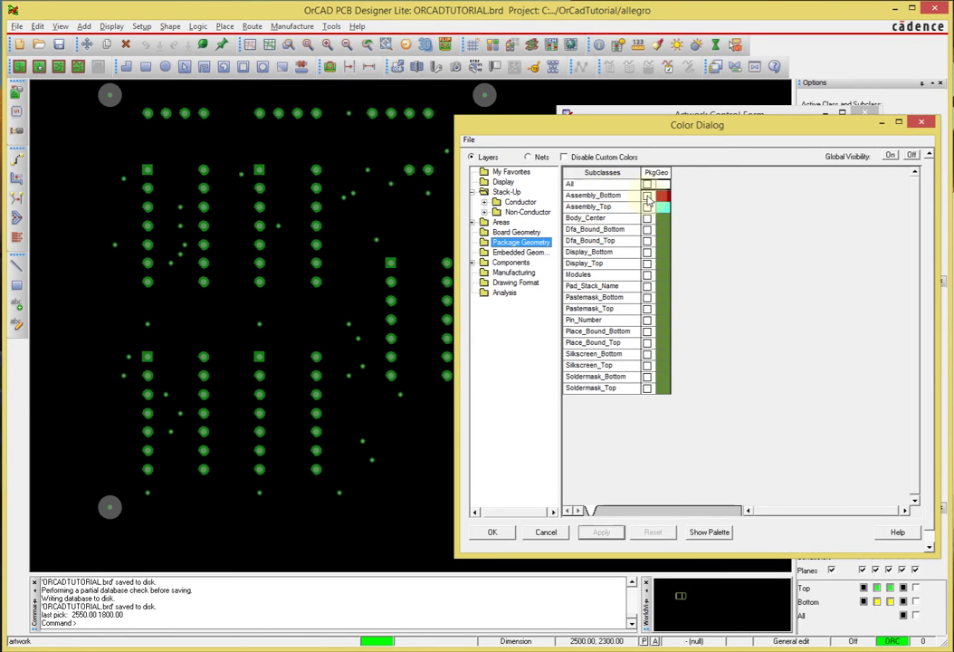
click(647, 196)
click(647, 207)
click(605, 532)
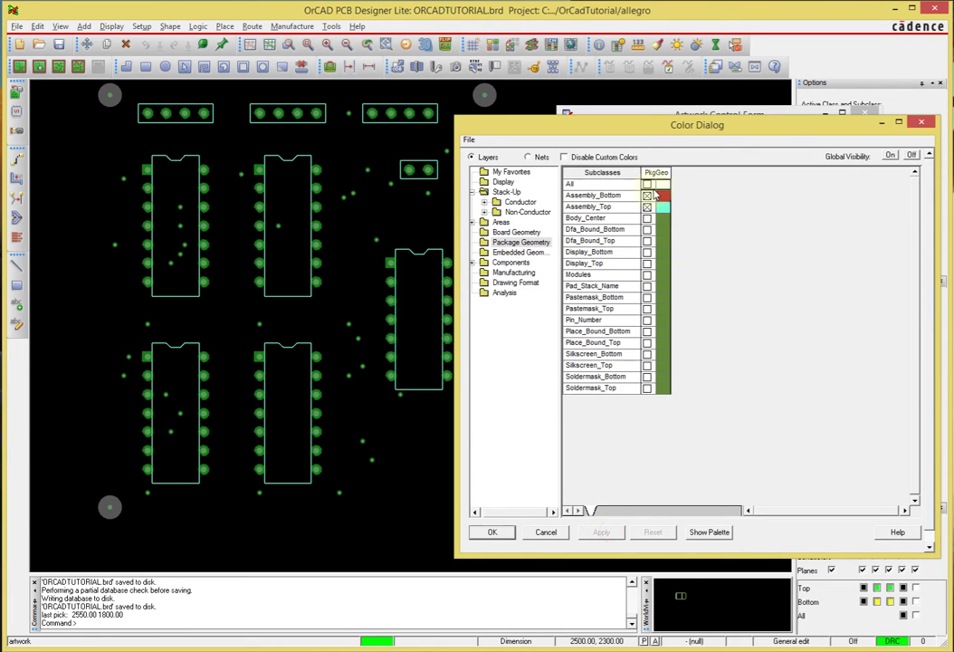
click(648, 195)
click(647, 207)
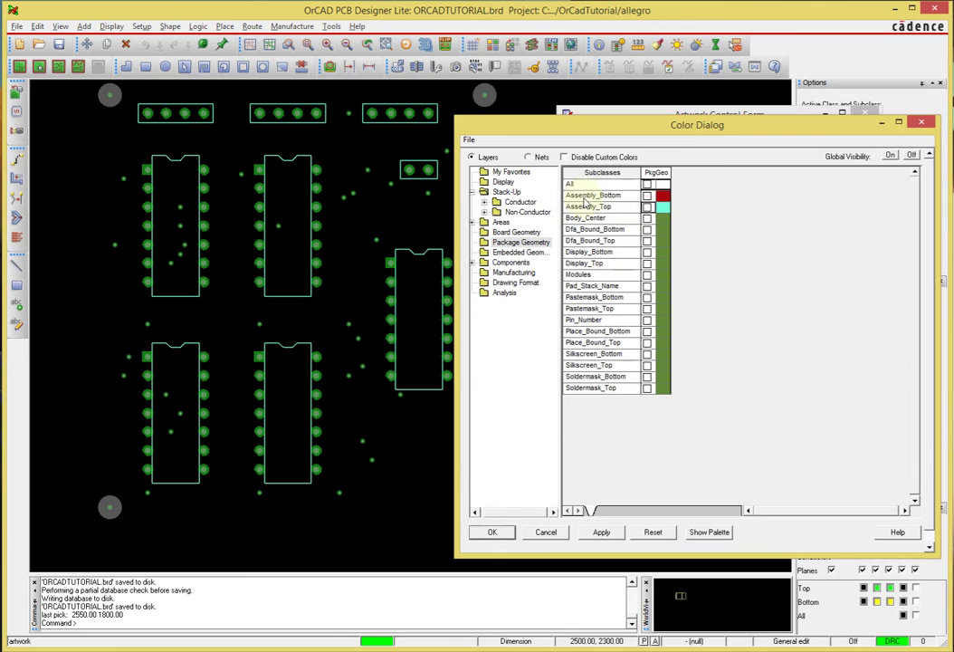
Step: Enable CmpVal and RefDes visibility for the Silkscreen_Bottom and Silkscreen_Top subclasses of Components, and apply it
click(511, 262)
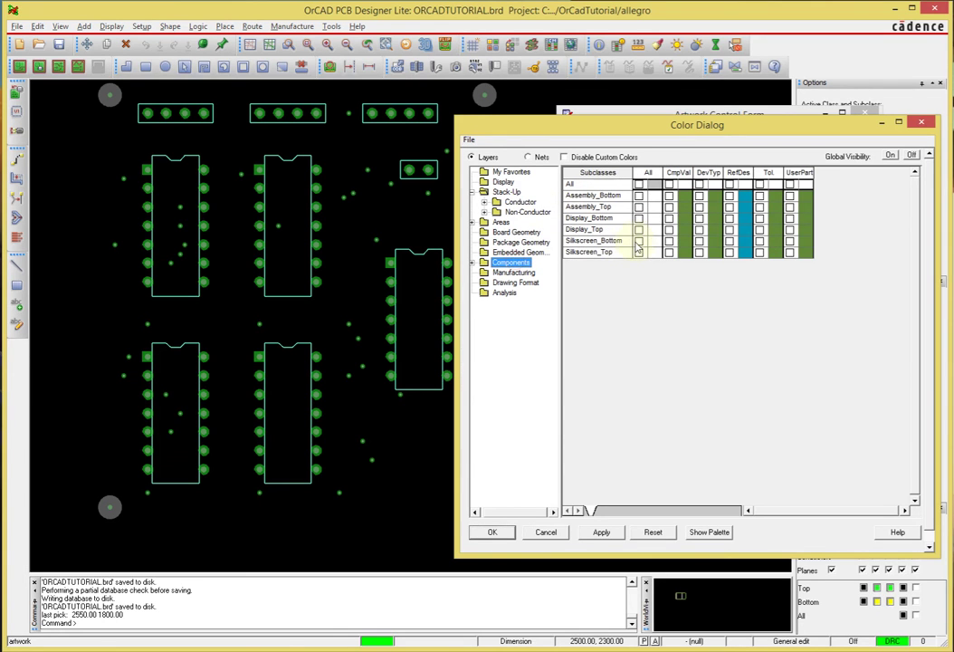
click(669, 241)
click(669, 251)
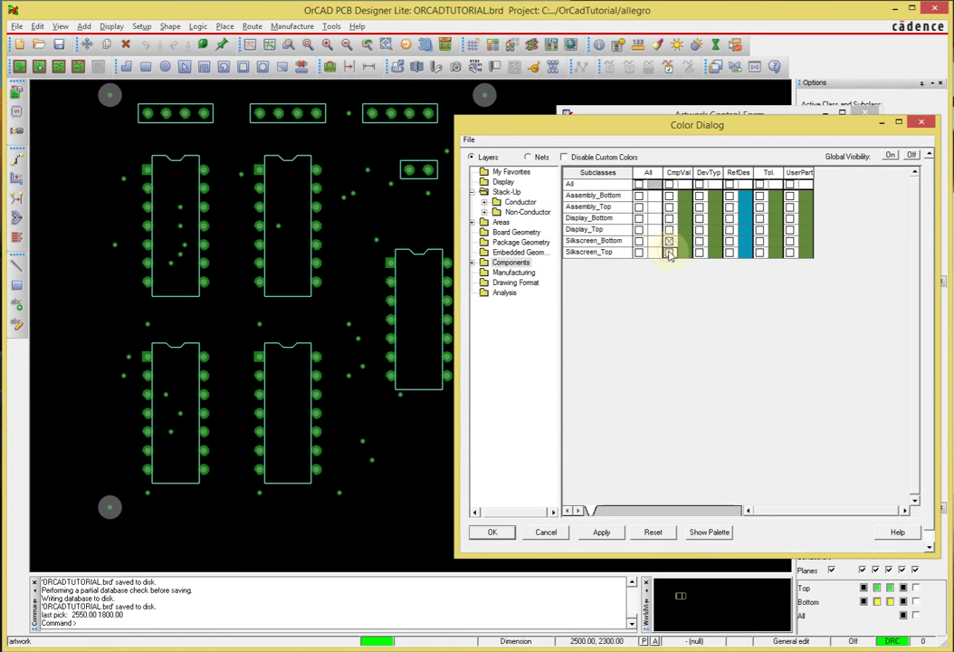
click(730, 241)
click(730, 252)
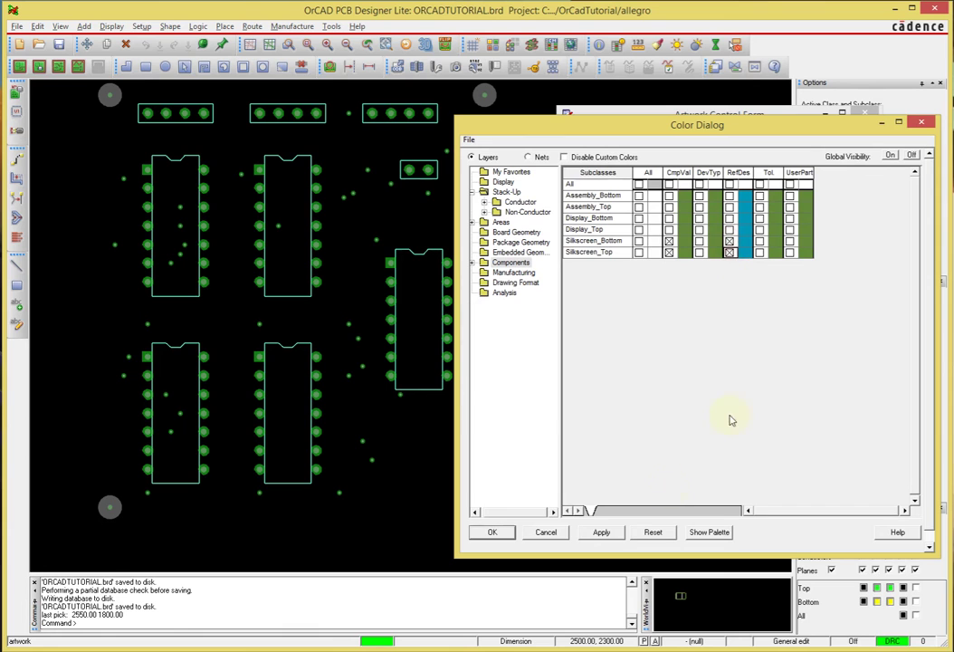
click(601, 532)
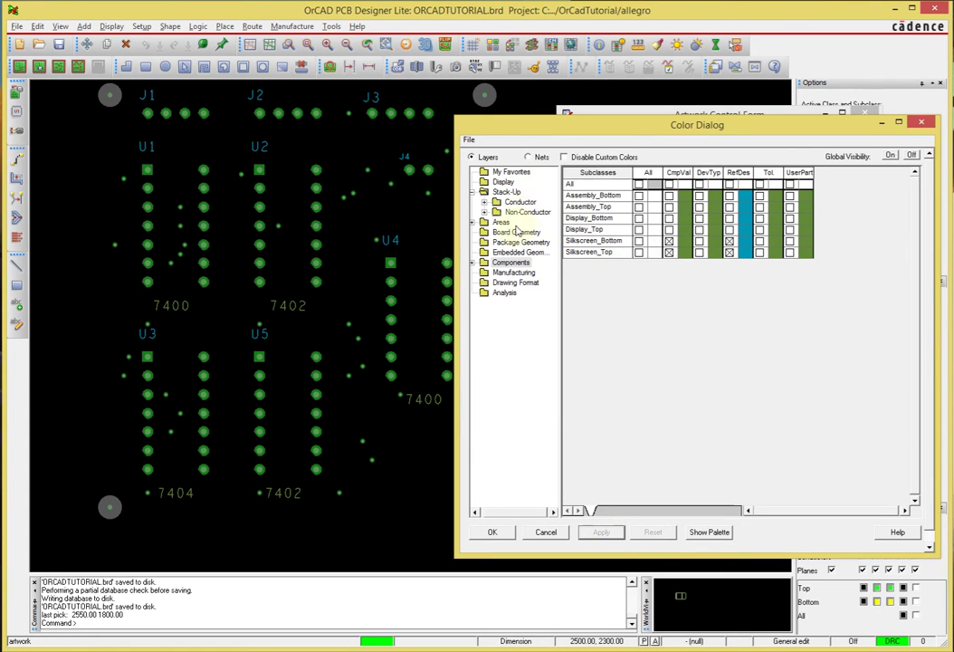
Step: Try displaying the Package Geometry Assembly_Bottom and Assembly_Top outlines together with the component labels, and deselect both subclasses
click(503, 223)
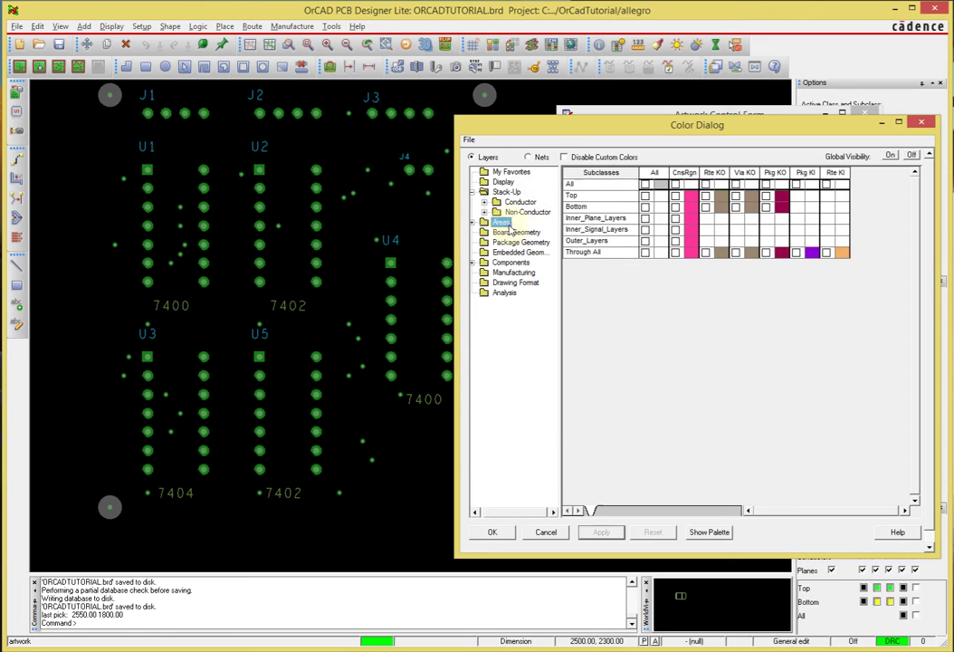
click(515, 232)
click(520, 242)
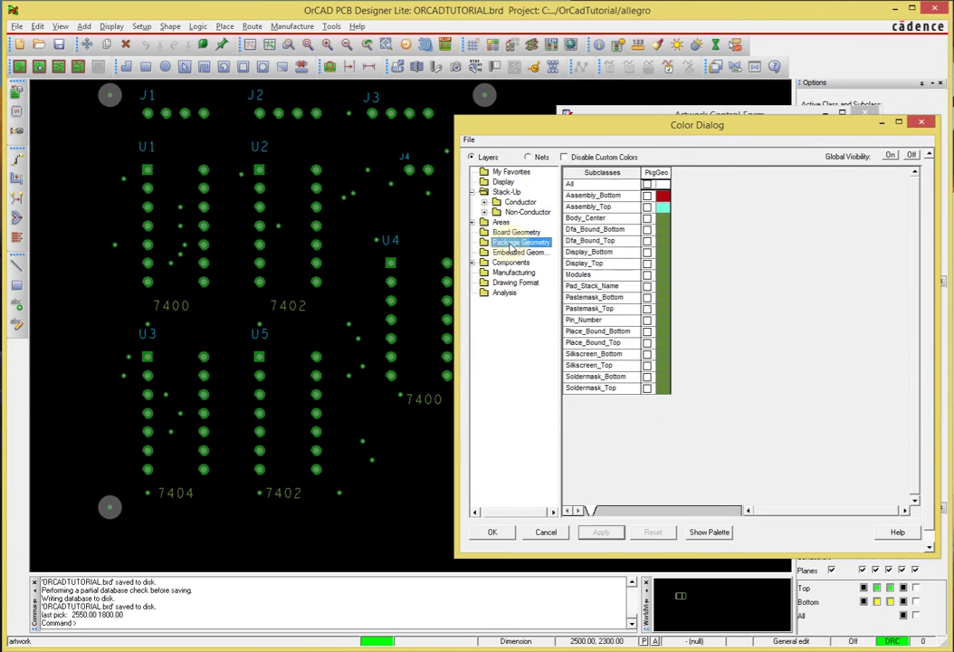
click(647, 196)
click(647, 207)
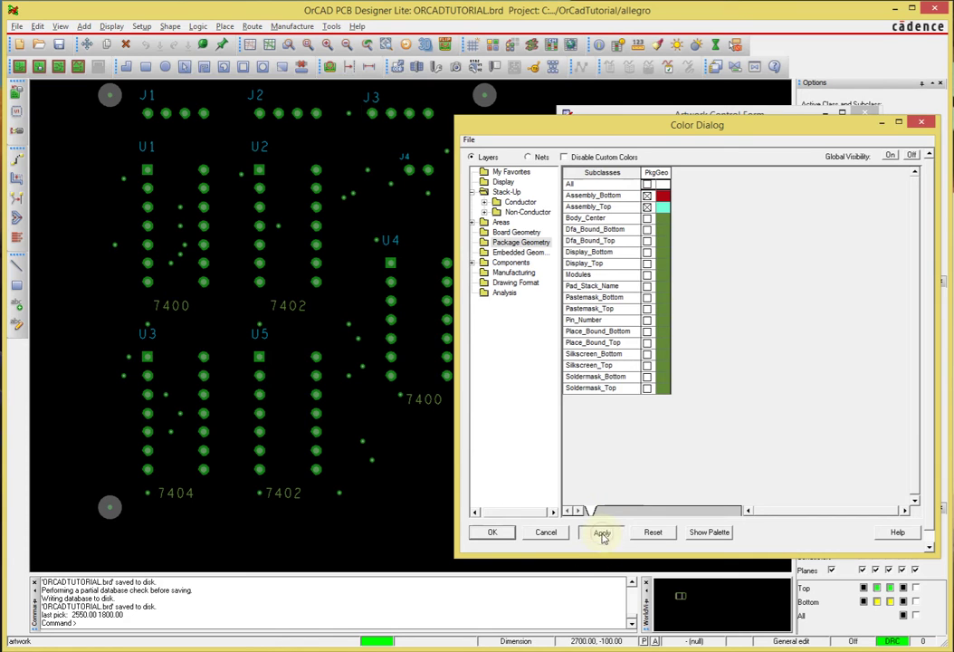
click(601, 532)
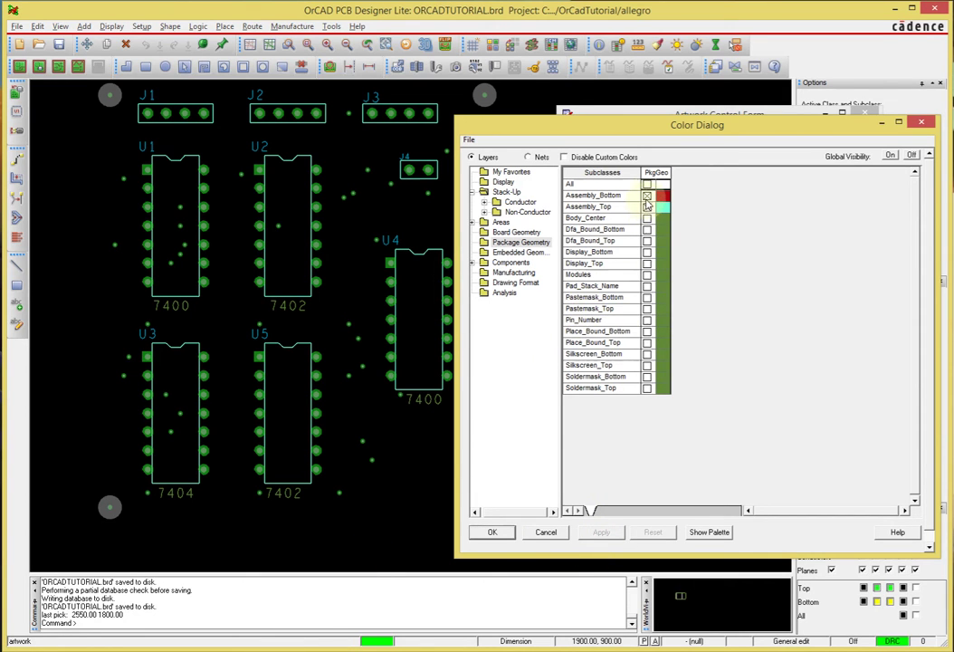
click(647, 207)
click(647, 195)
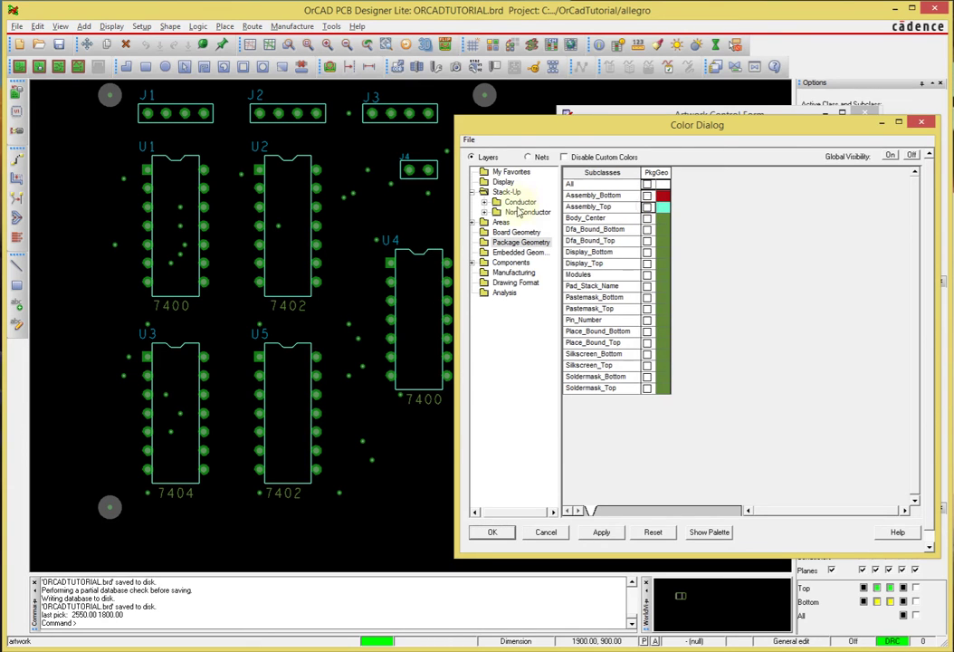
click(520, 245)
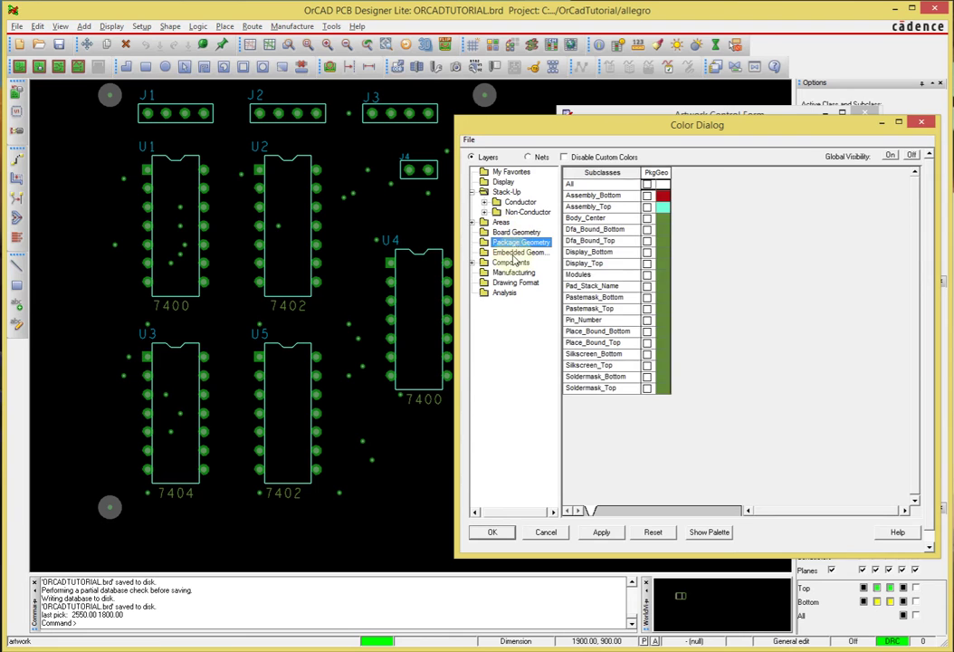
click(512, 263)
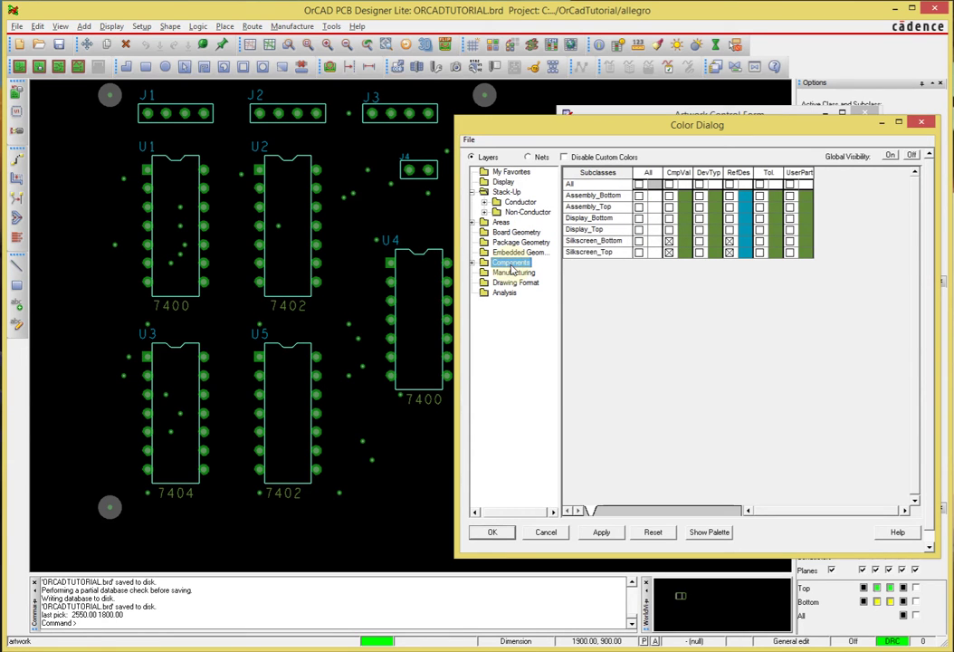
click(516, 273)
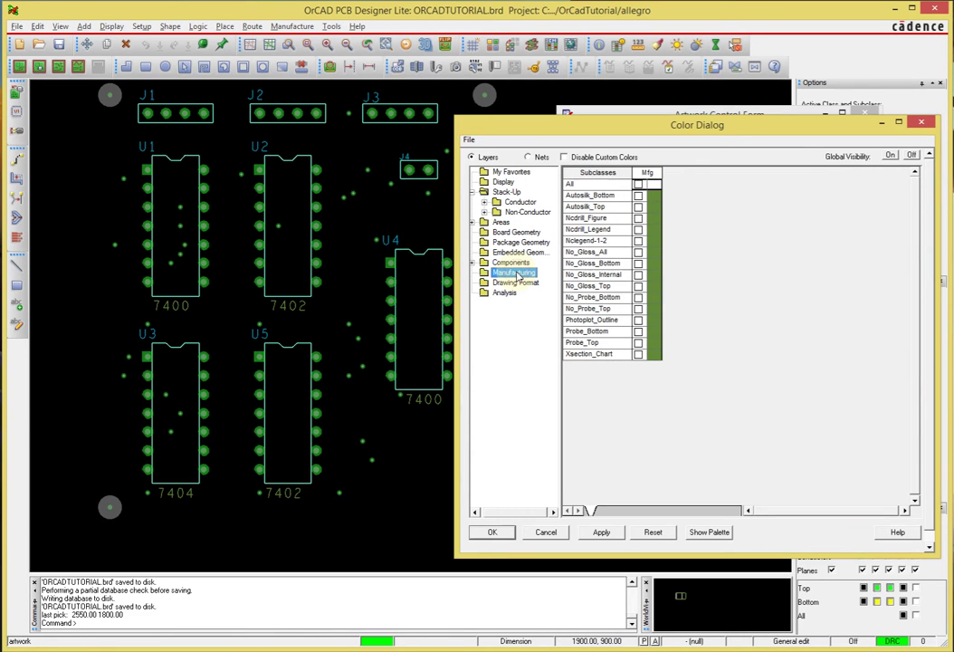
click(521, 241)
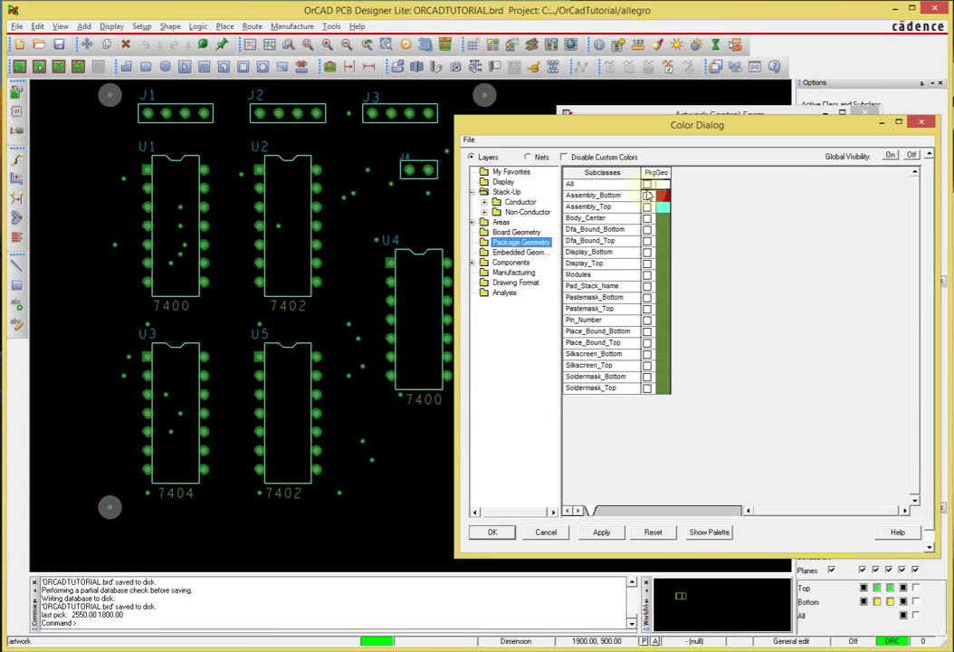
click(648, 196)
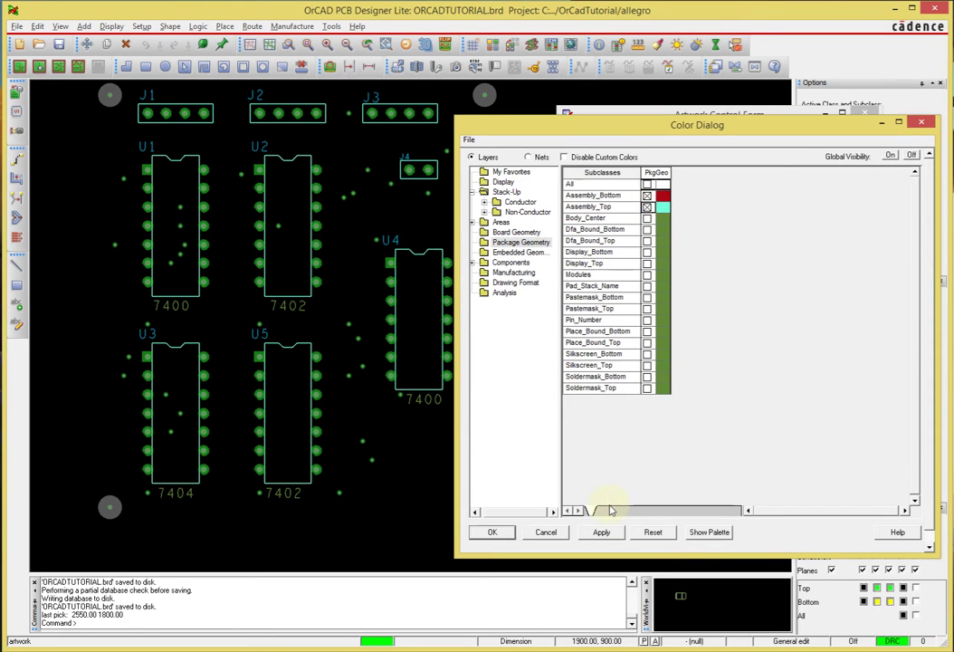
click(647, 196)
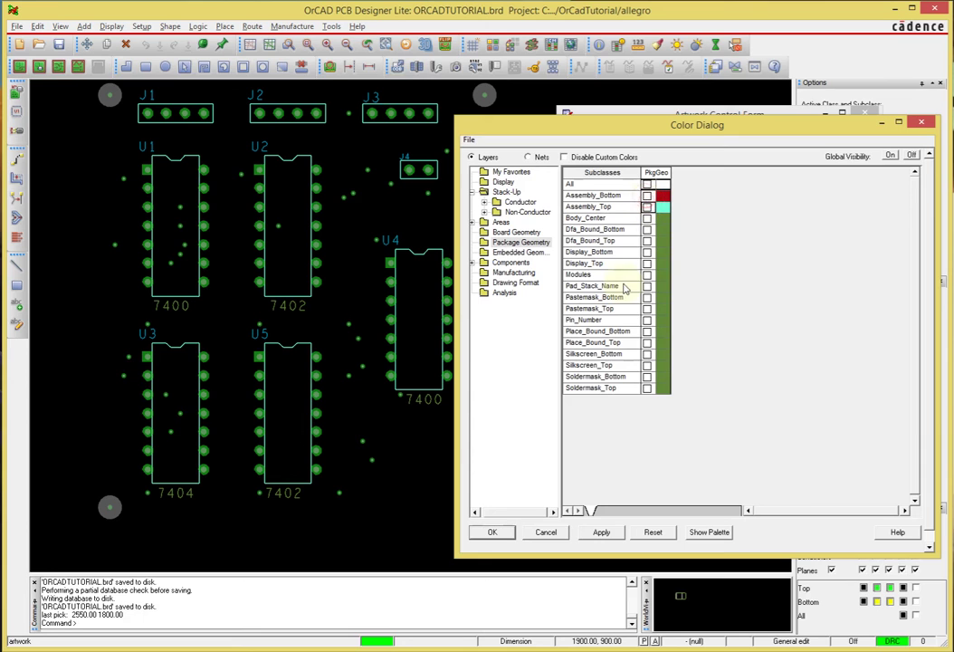
Step: Make the Silkscreen_Bottom and Silkscreen_Top subclasses of Package Geometry visible, and apply the change
click(647, 354)
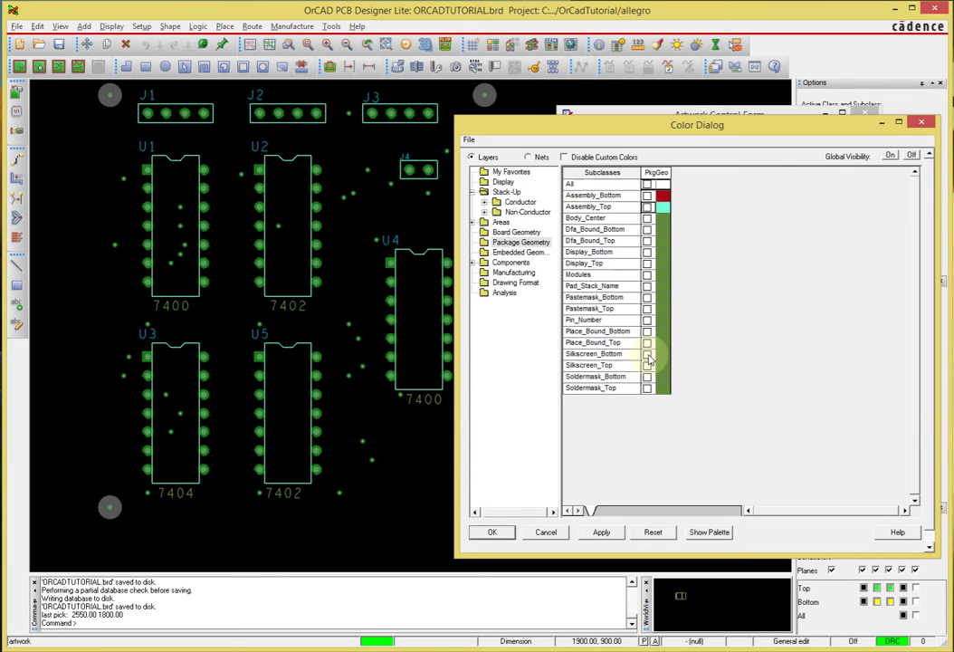
click(648, 365)
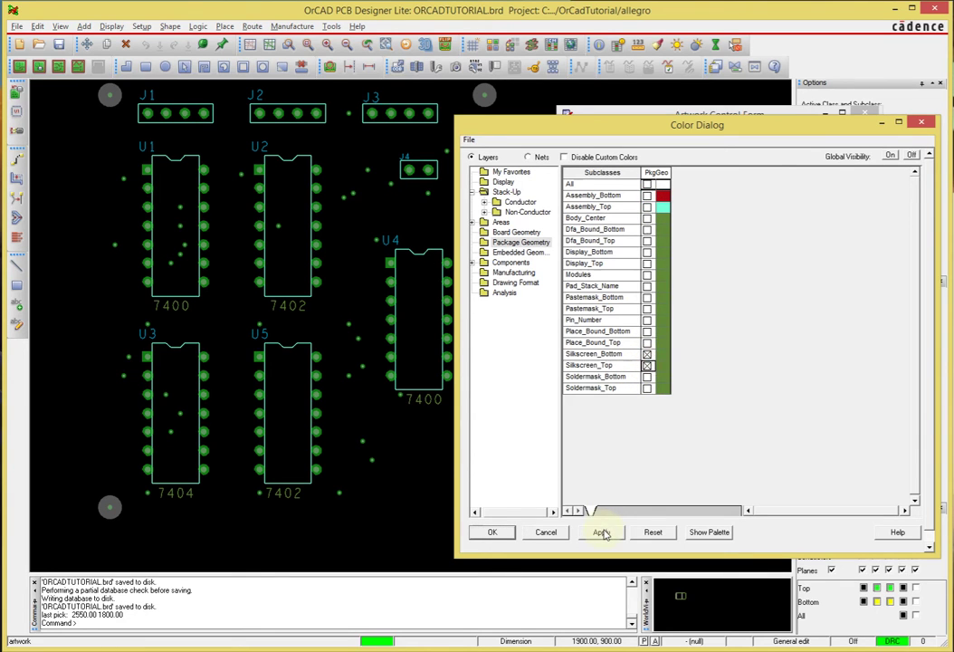
click(602, 532)
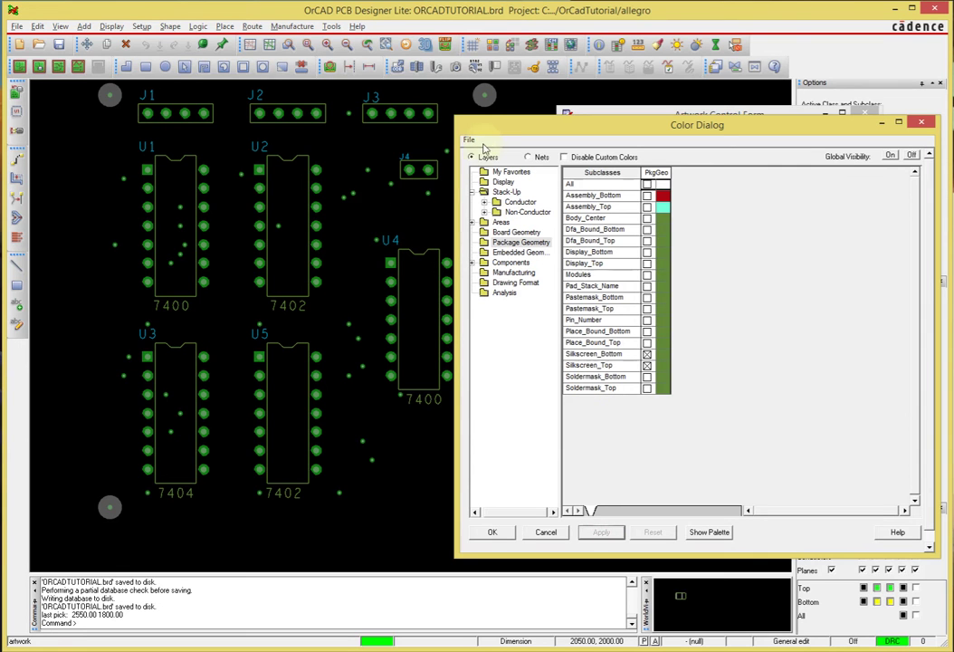
Step: Make the Outline subclass of Board Geometry visible, apply it, and close the Color Dialog with the changes accepted
drag(497, 133, 615, 160)
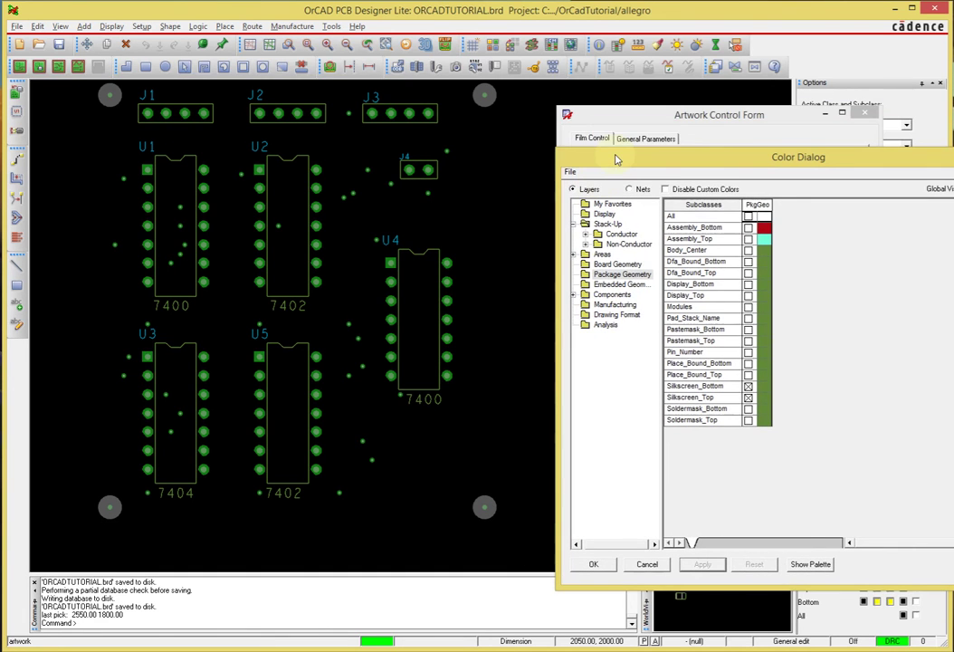
drag(724, 158, 741, 136)
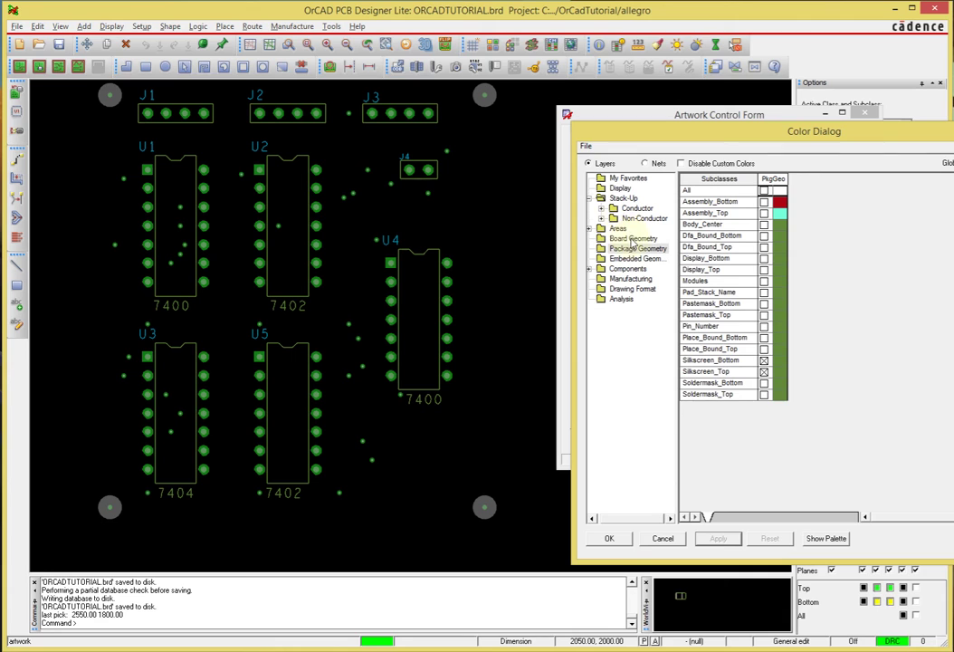
click(631, 240)
click(763, 281)
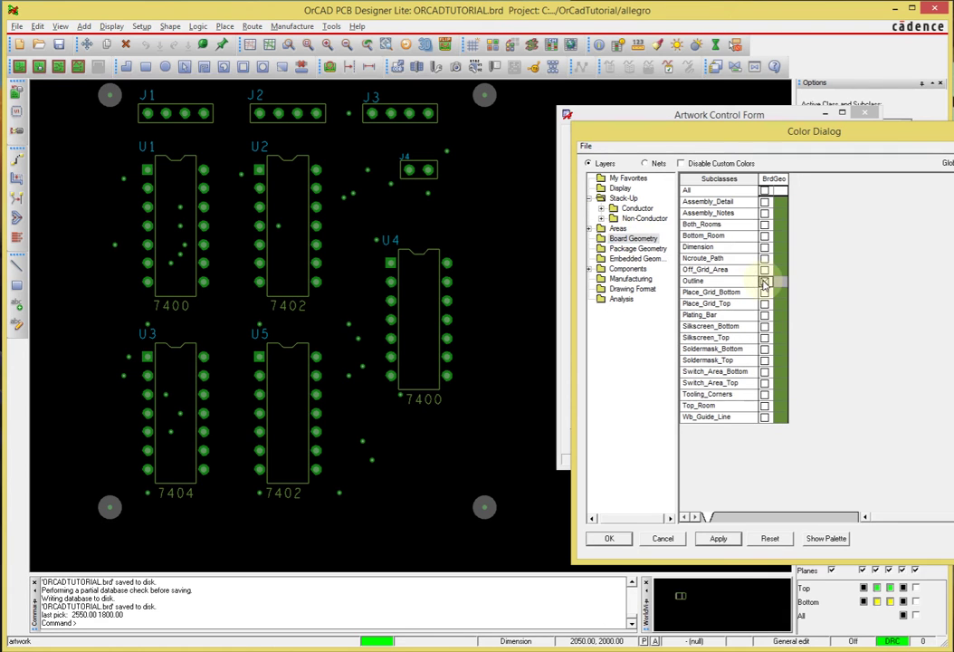
click(718, 537)
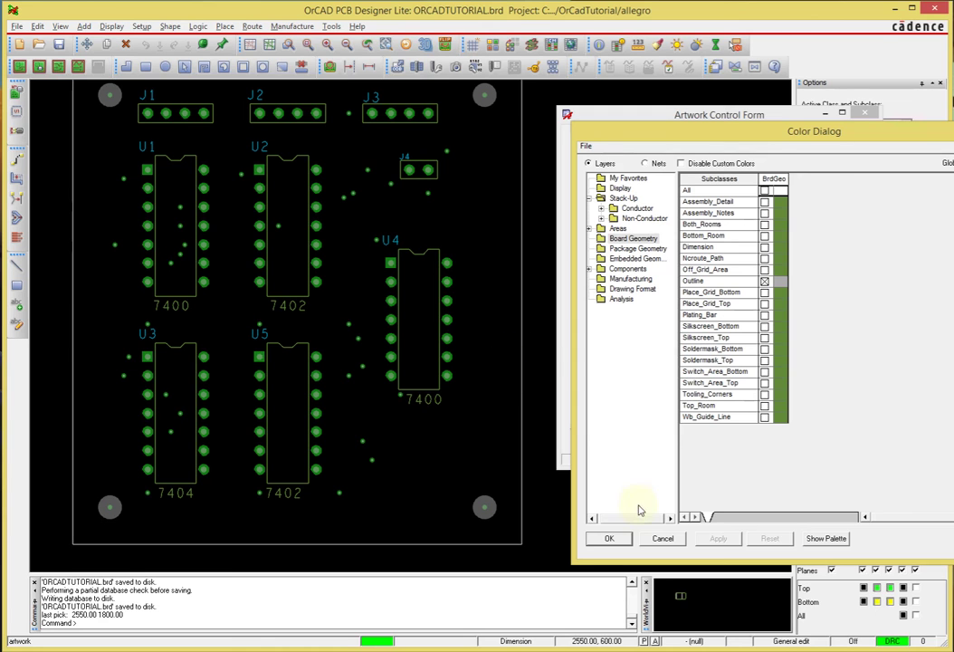
click(621, 538)
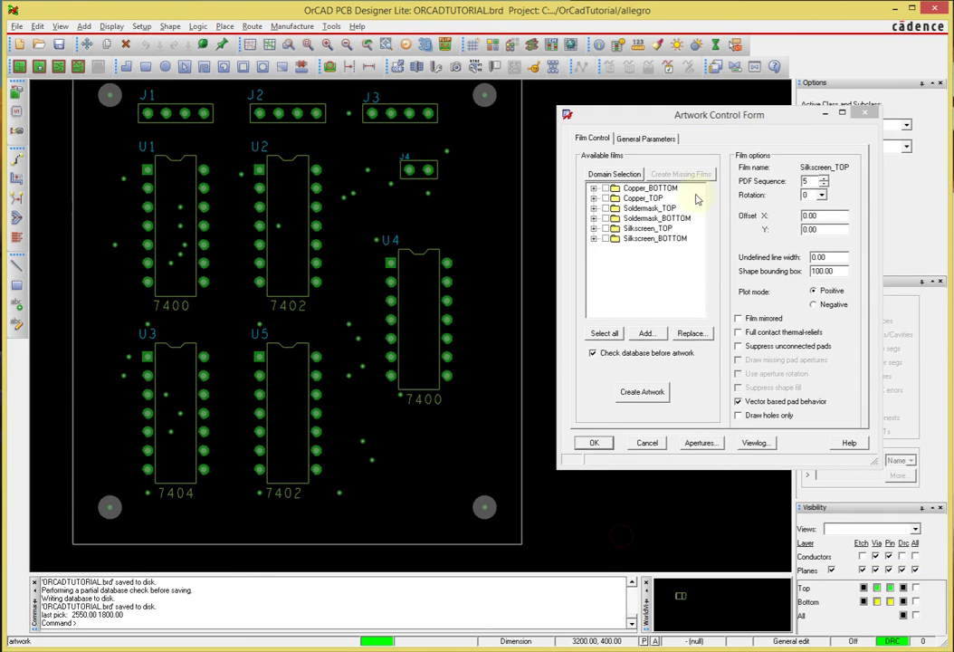
Step: Add a new film named Mechanical from the displayed layers in the Artwork Control Form
middle_drag(513, 180, 522, 202)
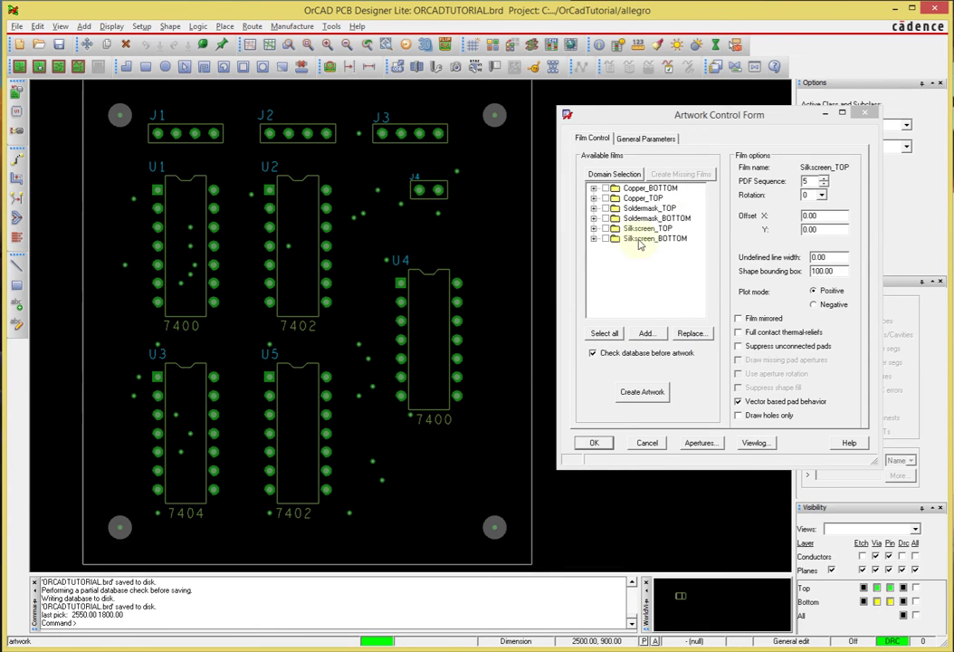
right_click(639, 241)
click(680, 272)
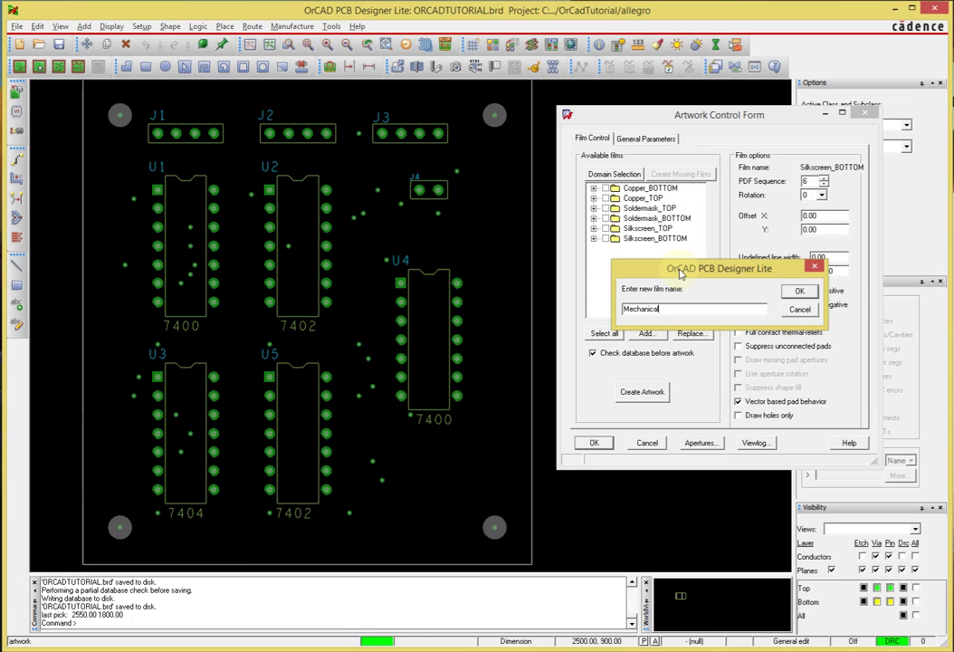
key(Return)
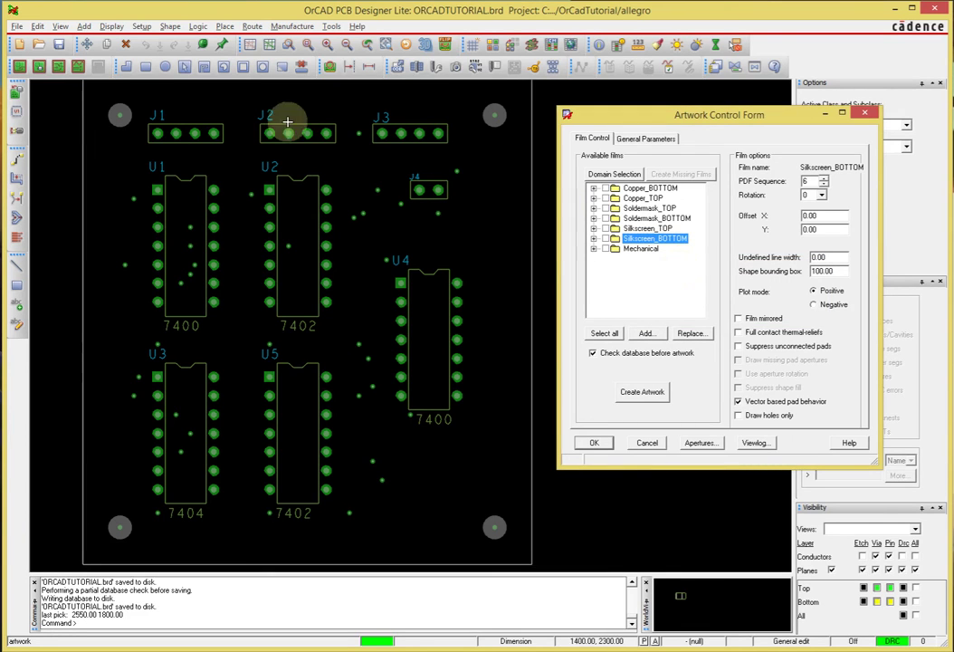
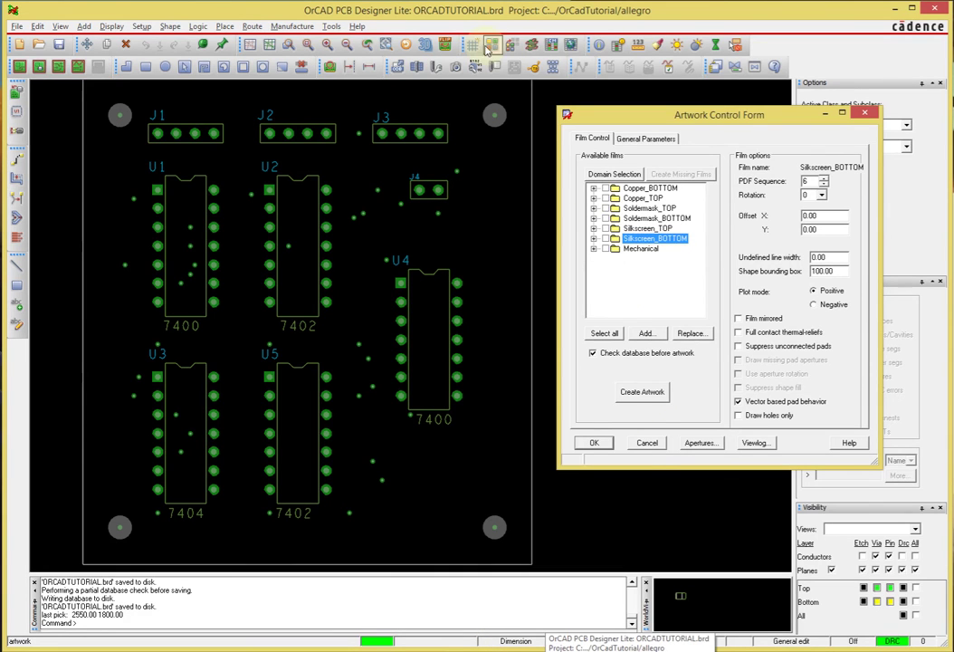
Step: Reopen the Color Dialog, make all classes invisible, apply the change, and hide the color palette
click(490, 46)
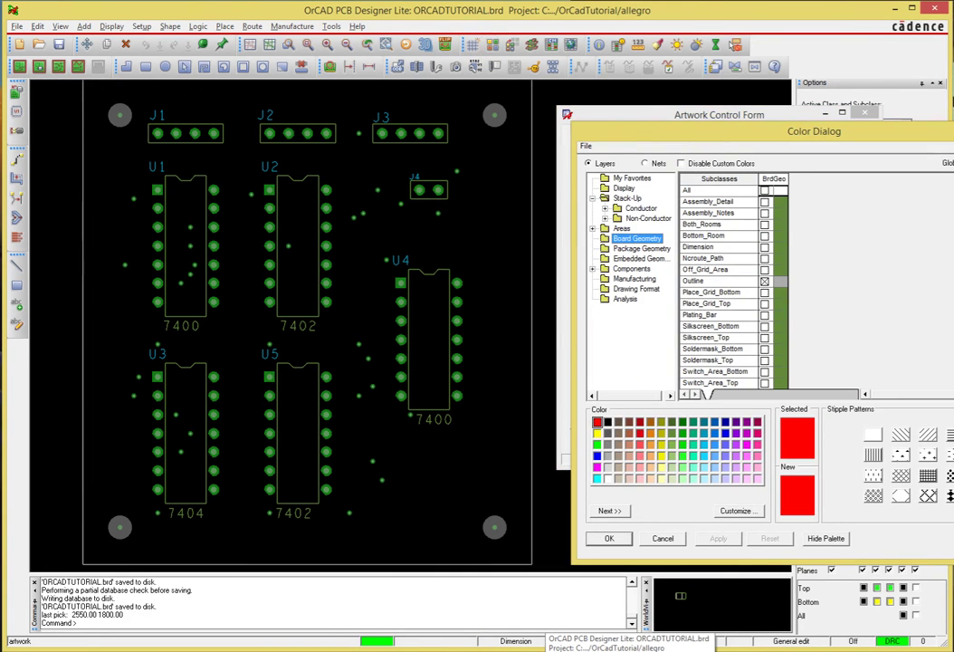
click(951, 164)
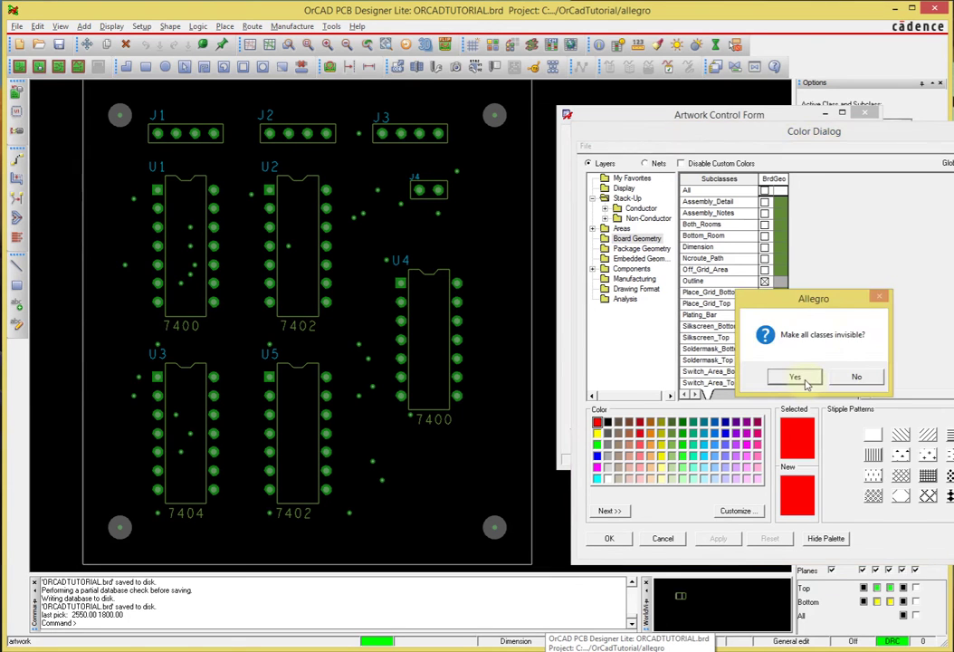
click(786, 376)
click(749, 455)
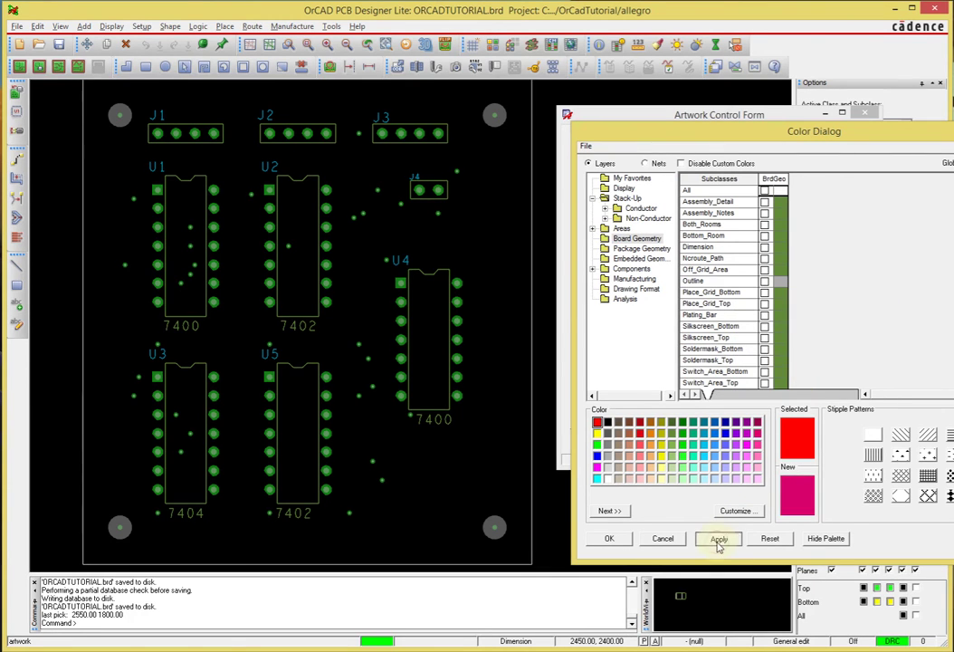
click(718, 538)
click(828, 539)
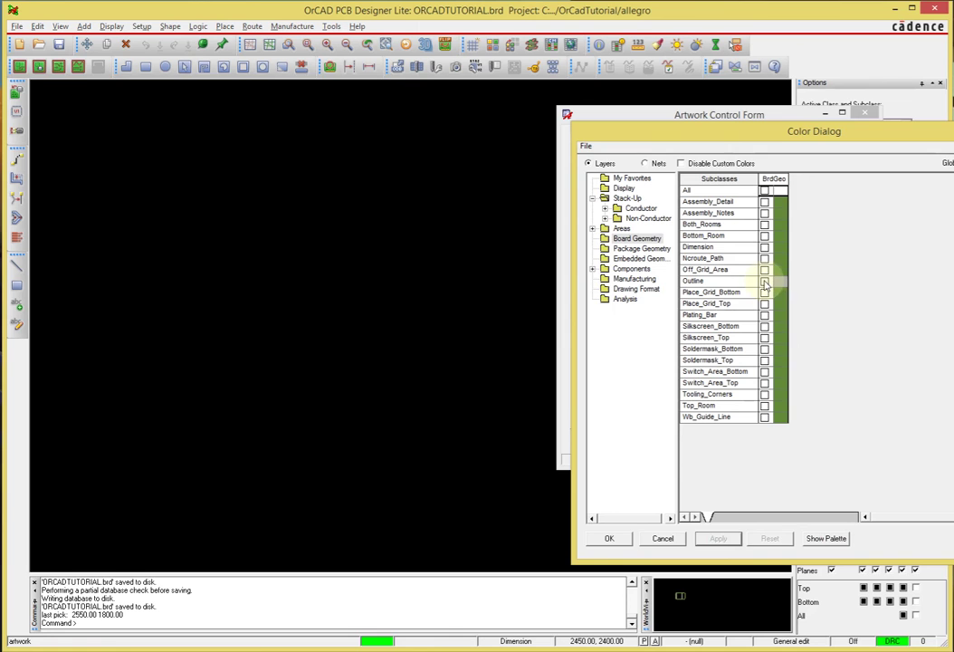
Step: Make the Board Geometry Outline subclass visible and add a new artwork film named BoardOutline
click(765, 280)
click(717, 539)
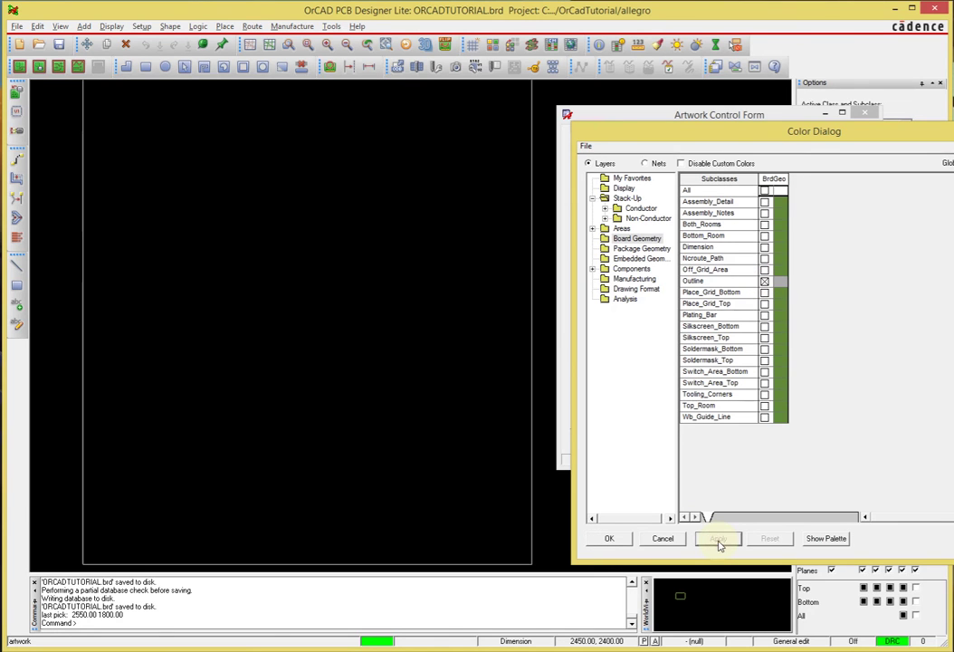
click(678, 115)
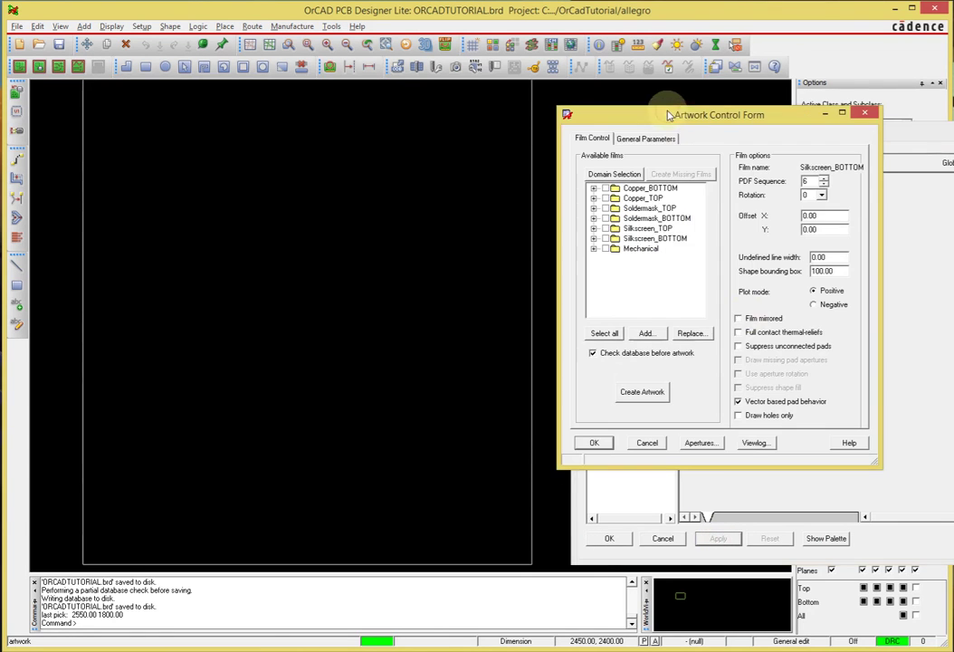
right_click(653, 250)
click(690, 278)
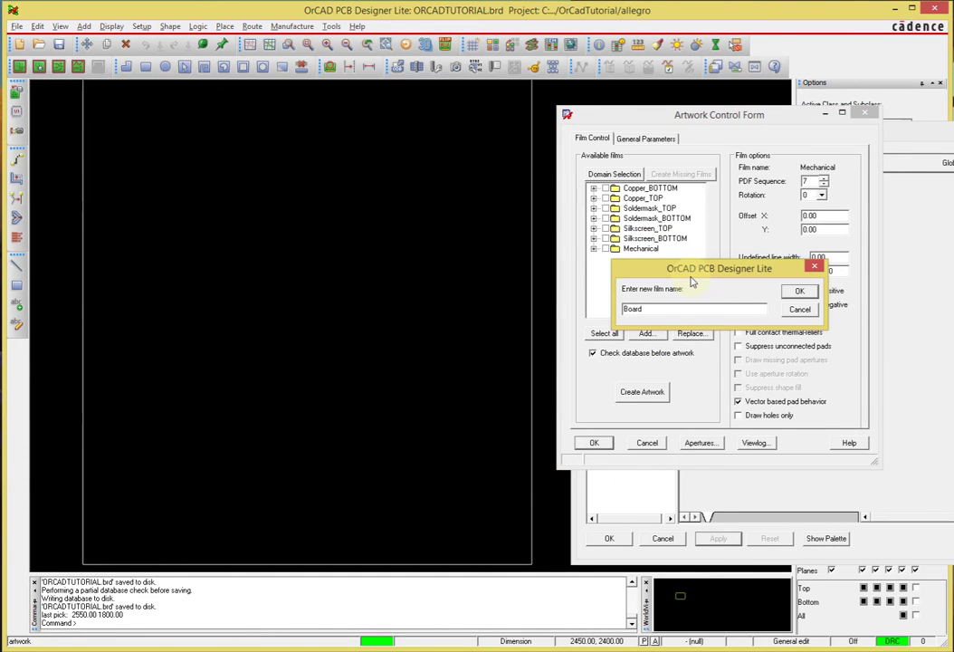
key(Return)
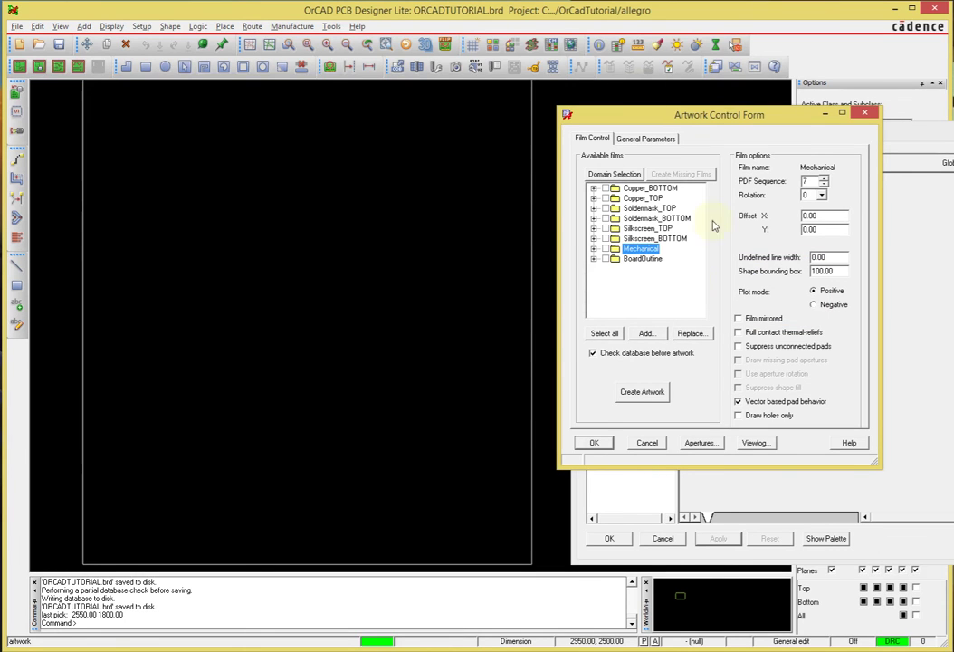
Step: Review the film options of every available film, from Copper_BOTTOM through BoardOutline and back
click(664, 188)
click(663, 198)
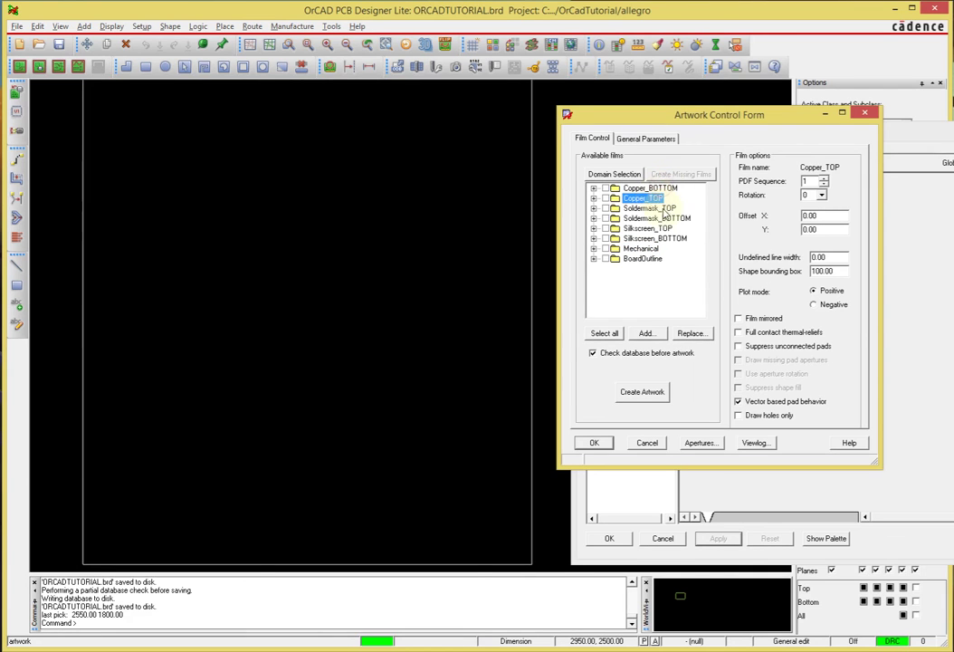
click(665, 208)
click(666, 220)
click(659, 229)
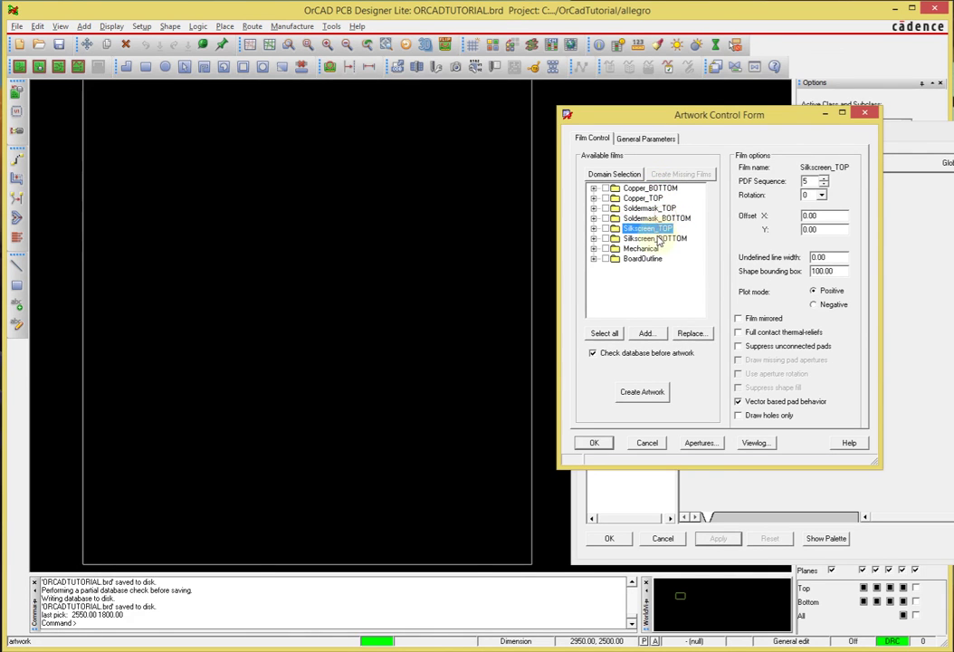
click(655, 239)
click(648, 249)
click(648, 259)
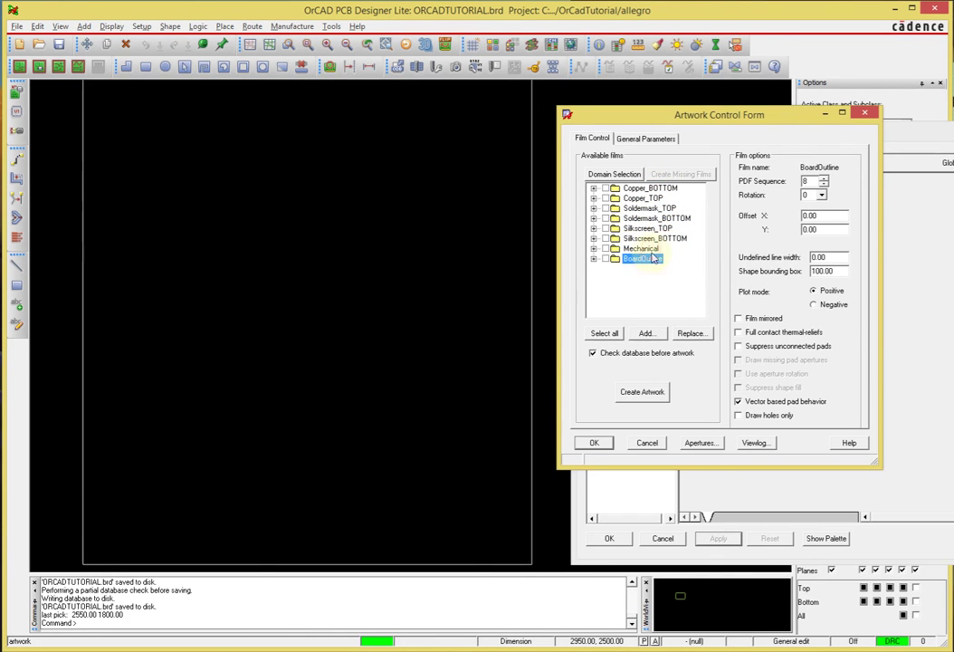
click(652, 248)
click(660, 238)
click(661, 218)
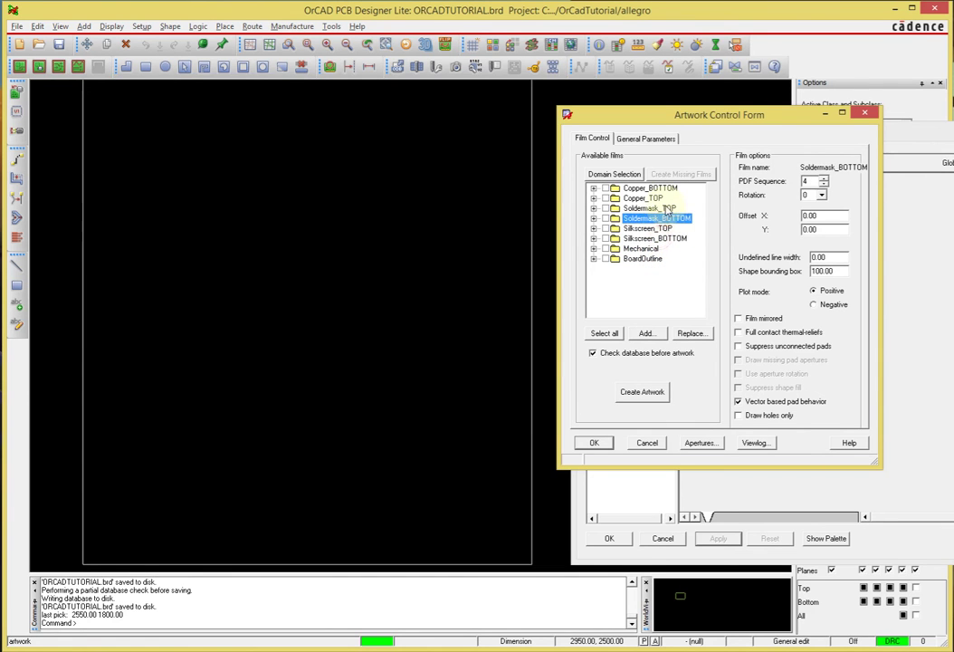
click(661, 208)
click(660, 198)
click(661, 188)
Step: Close the Color Dialog and move the Artwork Control Form to the middle of the workspace
drag(669, 115, 402, 147)
drag(783, 143, 666, 149)
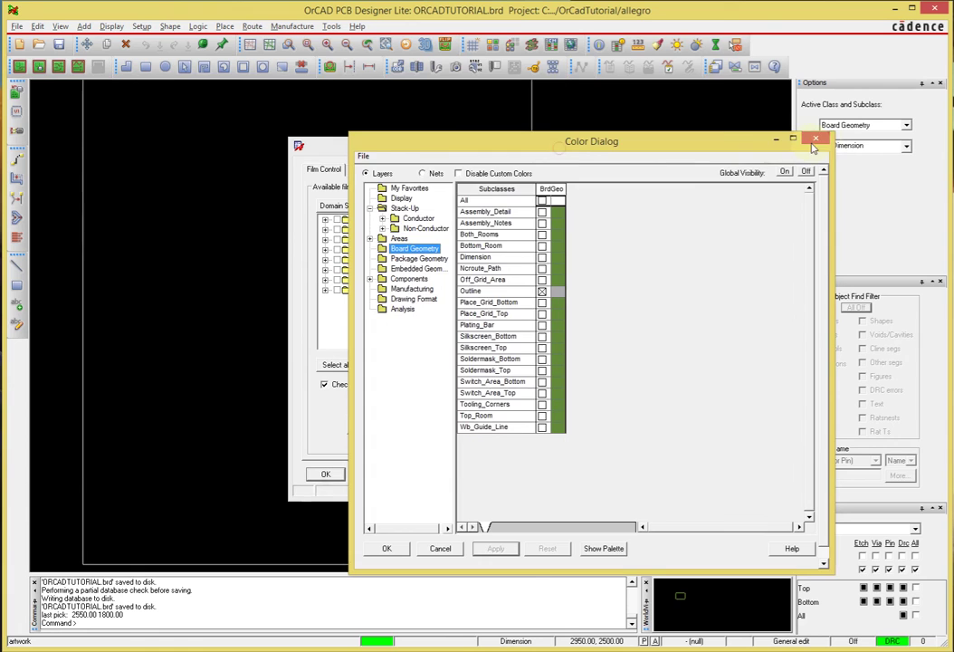
click(724, 252)
drag(494, 151, 509, 148)
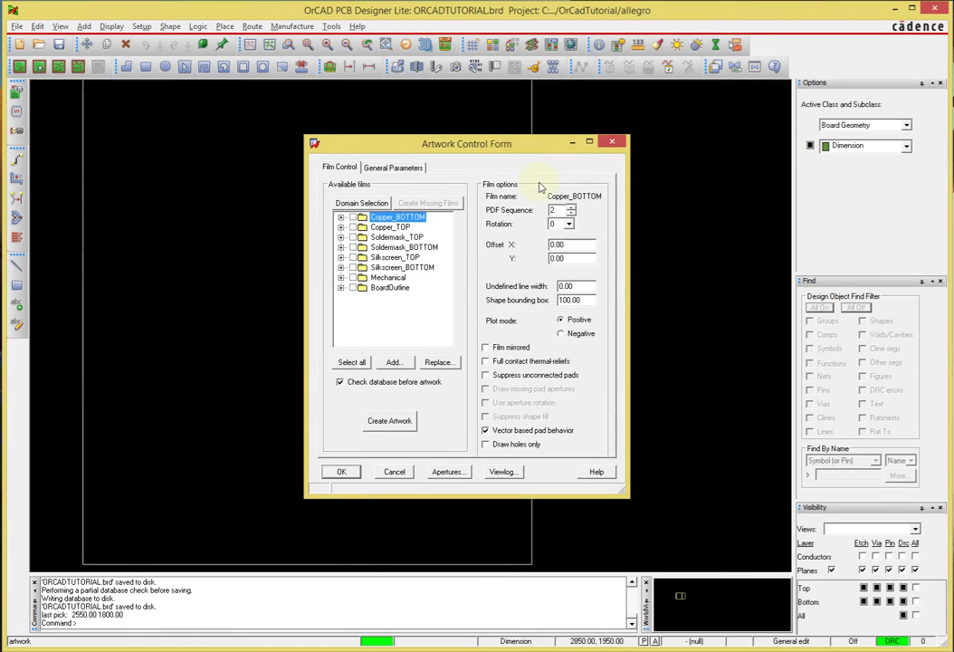
Step: Set the Gerber format's decimal places to 4 in the artwork's general parameters and dismiss the accuracy warning
click(392, 168)
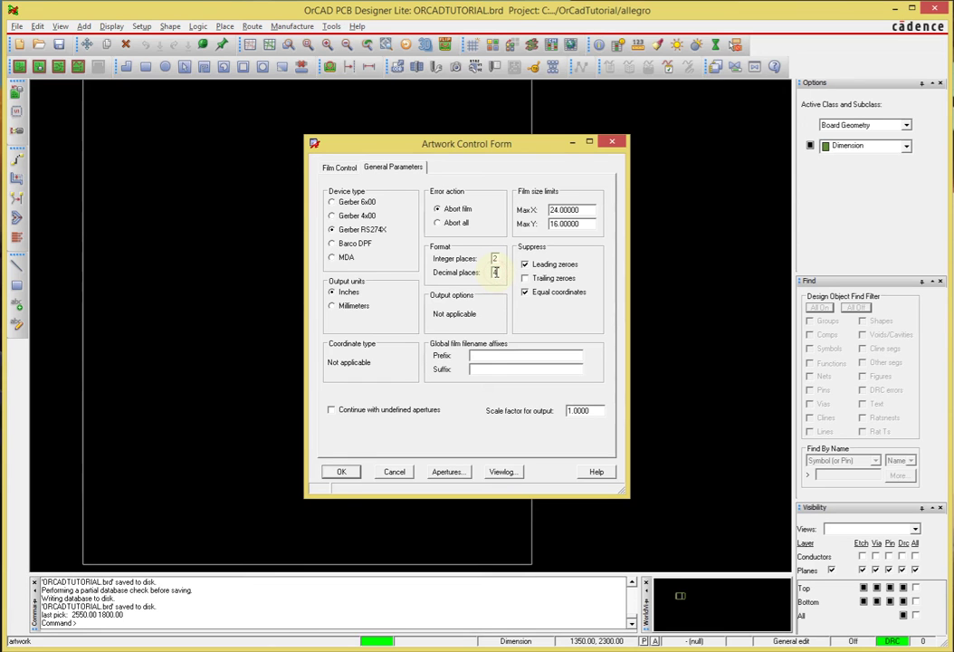
key(Tab)
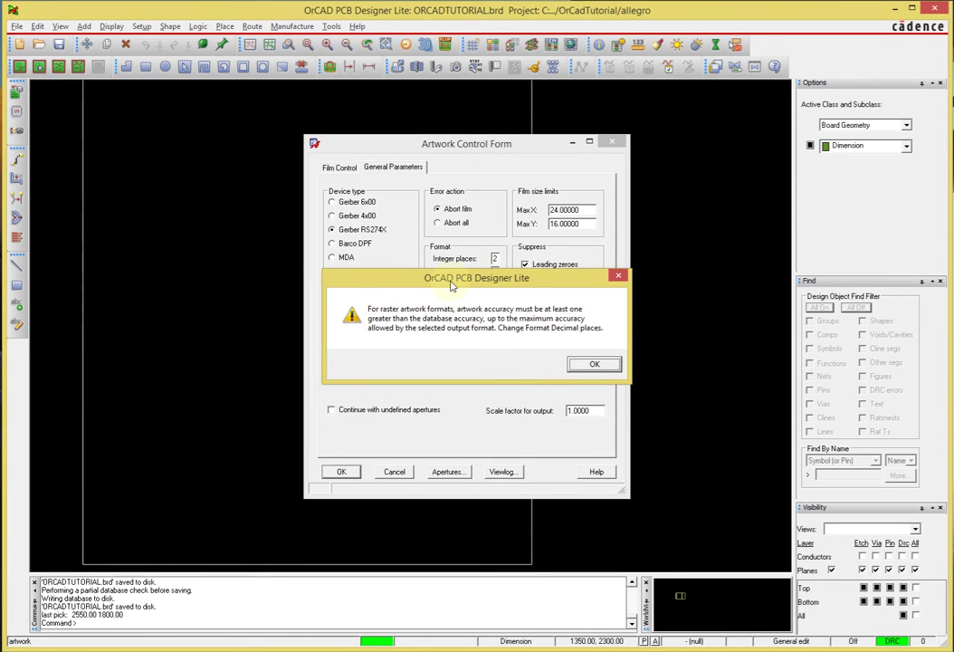
drag(449, 284, 415, 277)
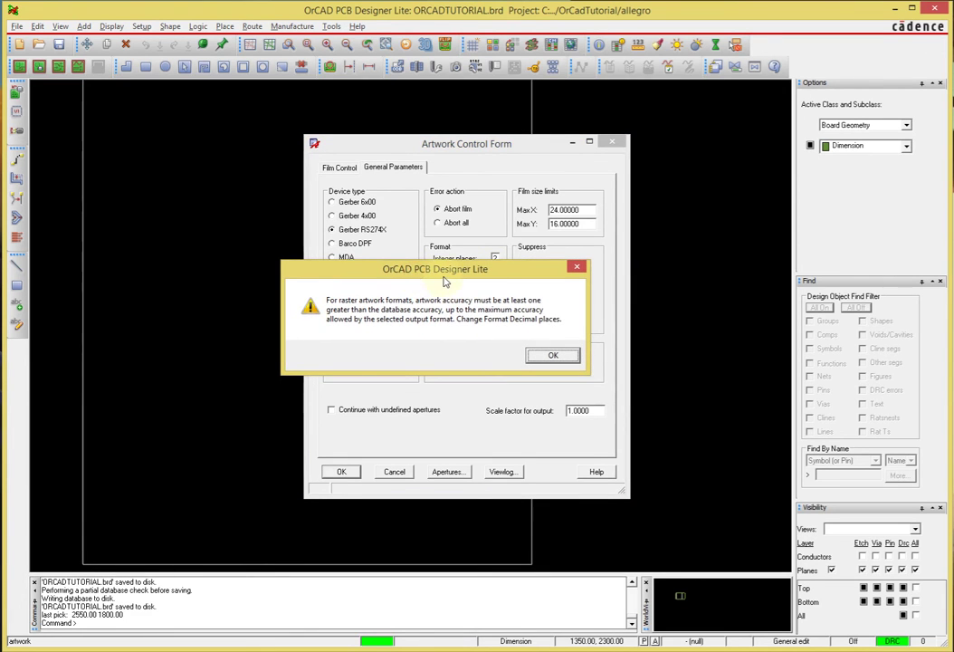
click(556, 358)
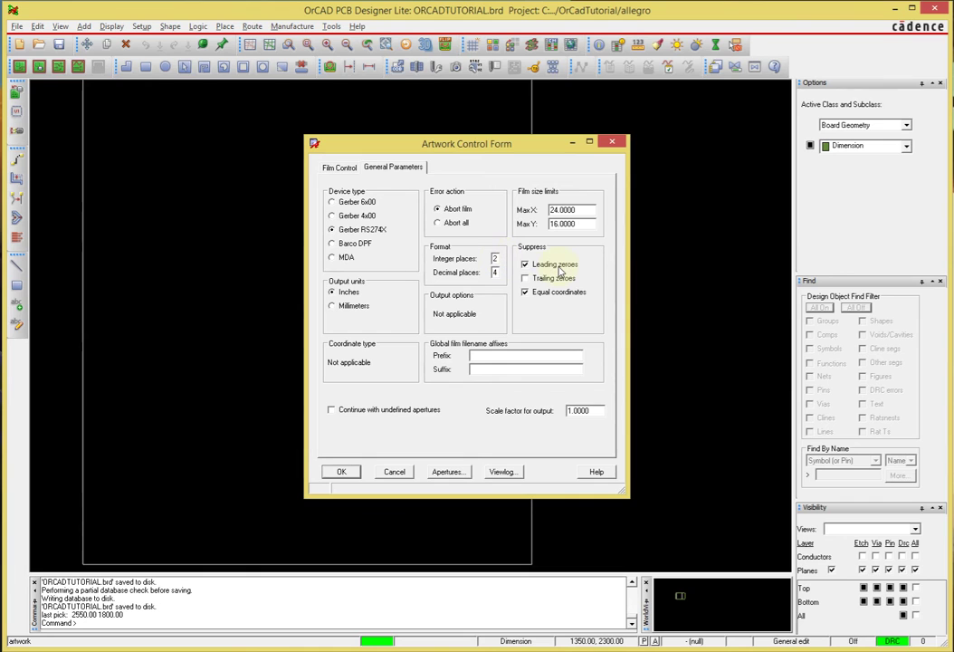
drag(481, 152, 458, 154)
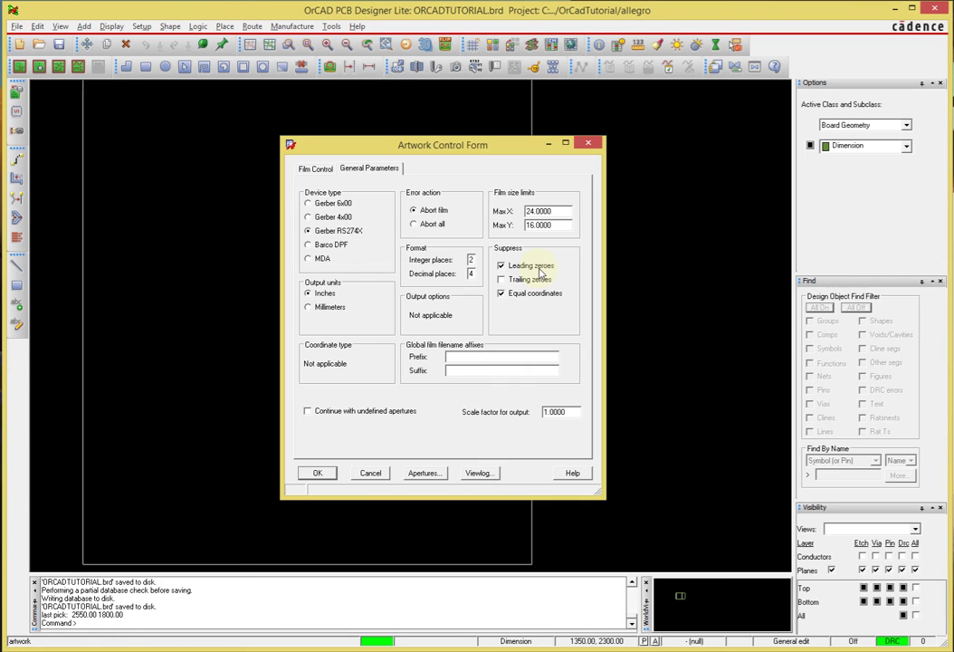
drag(506, 145, 503, 139)
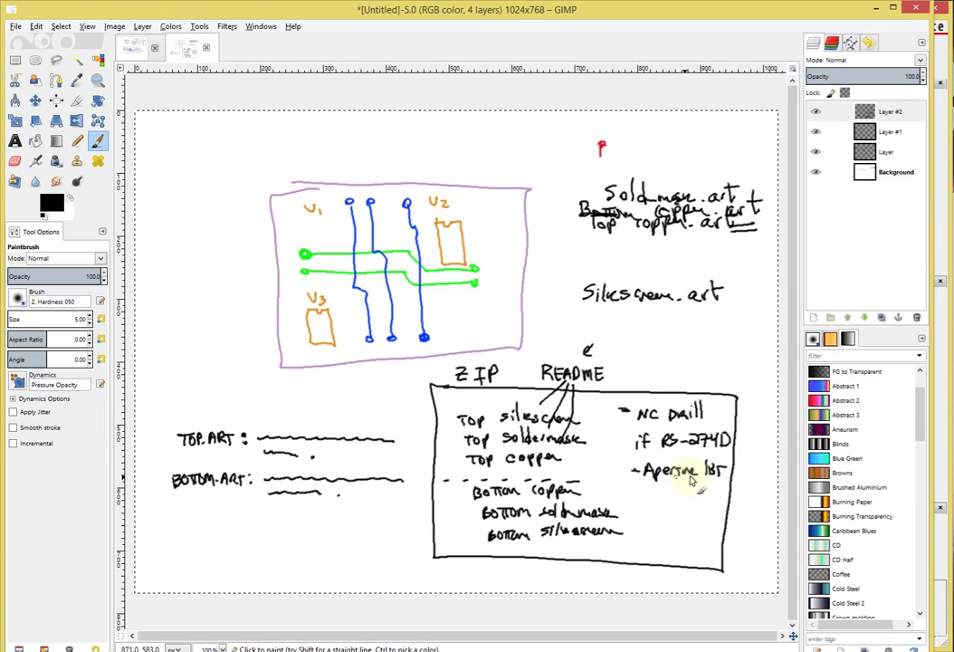
click(876, 9)
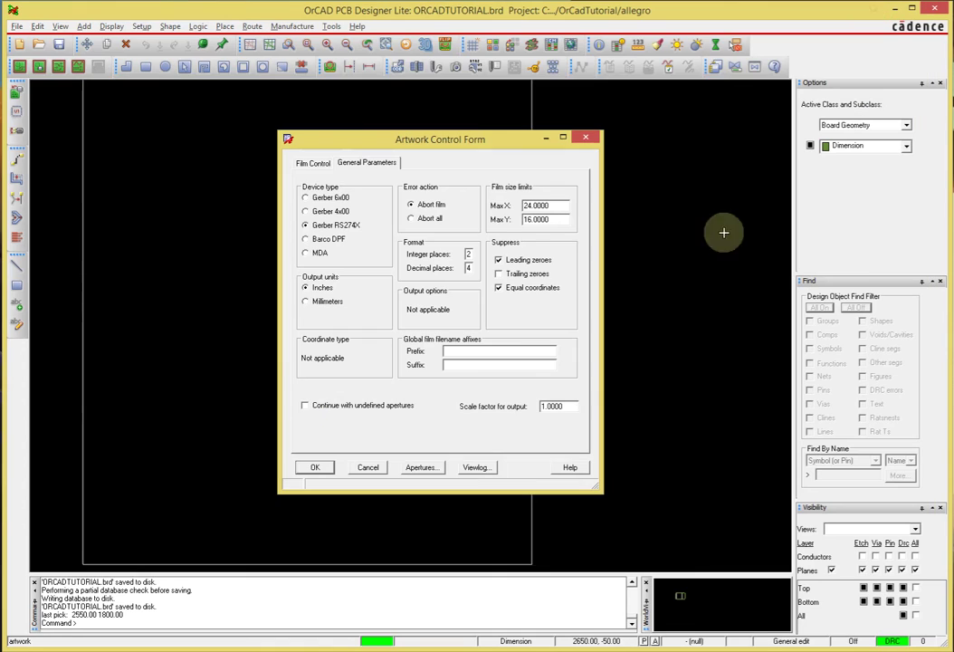
click(422, 467)
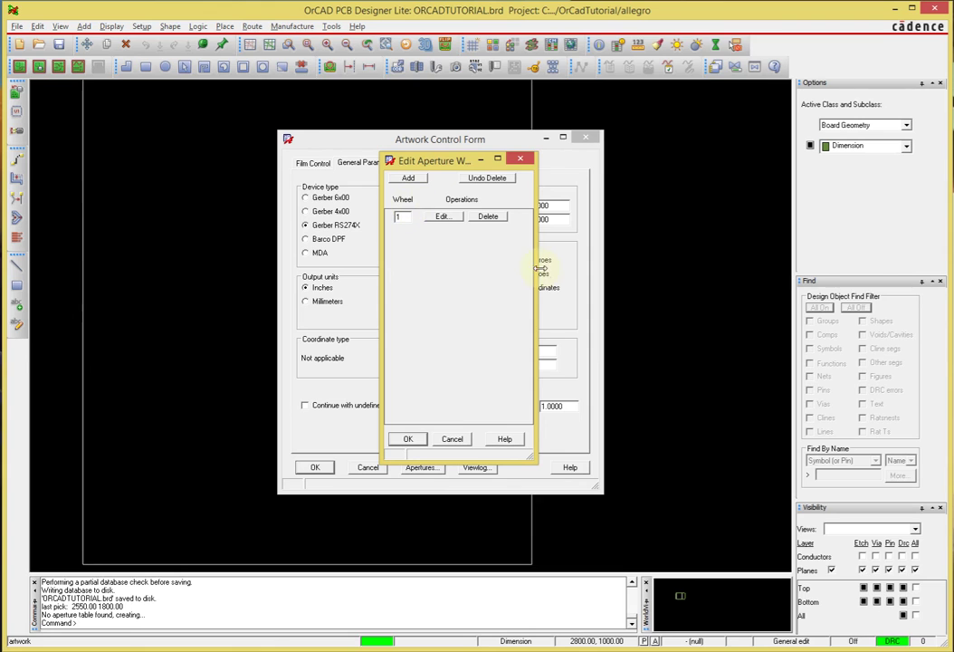
drag(536, 267, 662, 270)
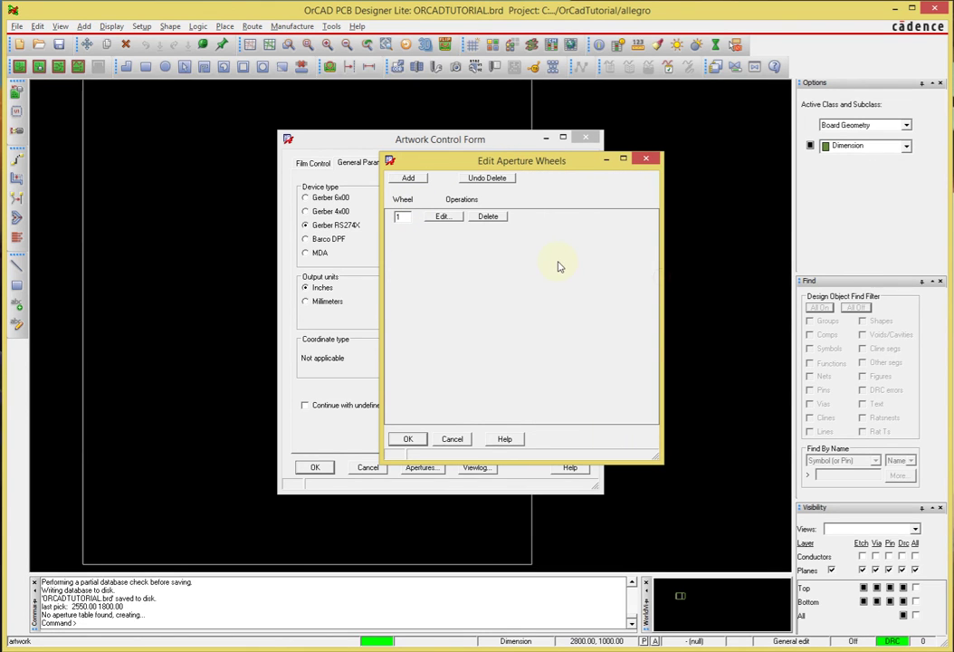
click(408, 179)
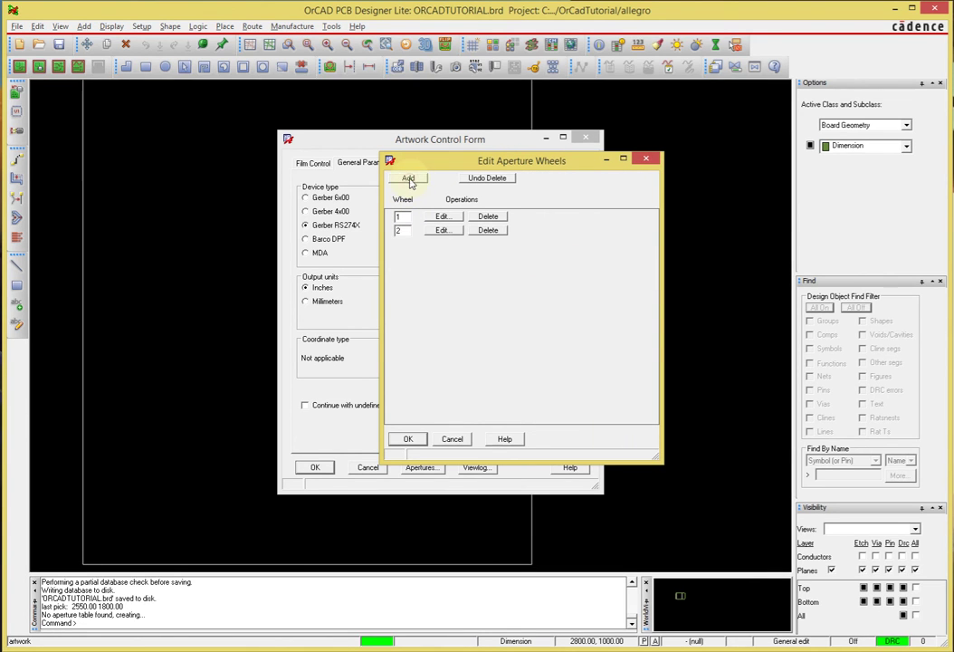
click(452, 438)
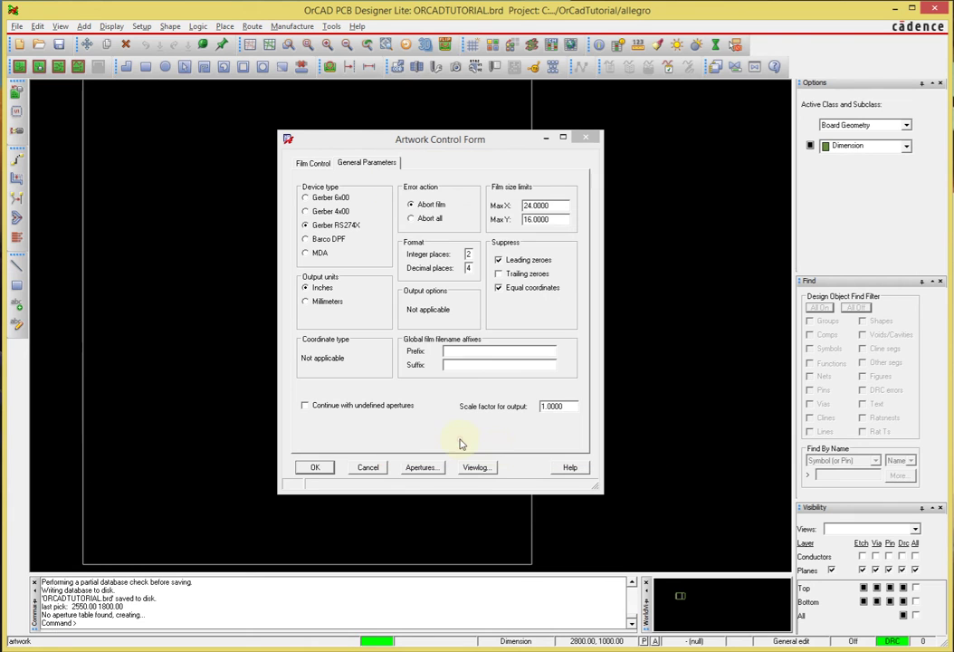
Step: Automatically generate the aperture stations without rotation for aperture wheel 1 and save the aperture list
click(424, 468)
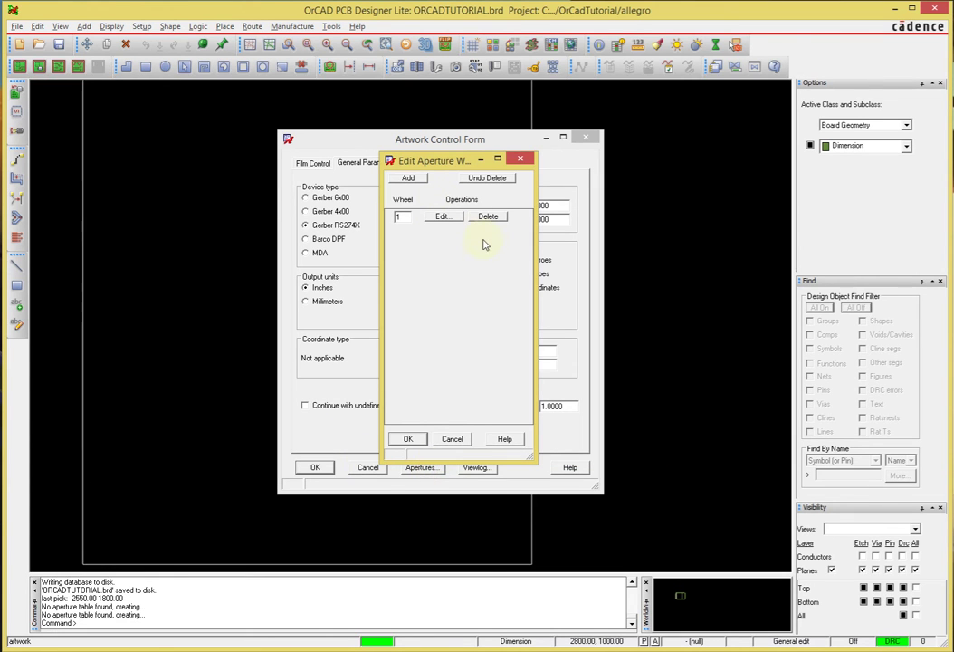
click(453, 222)
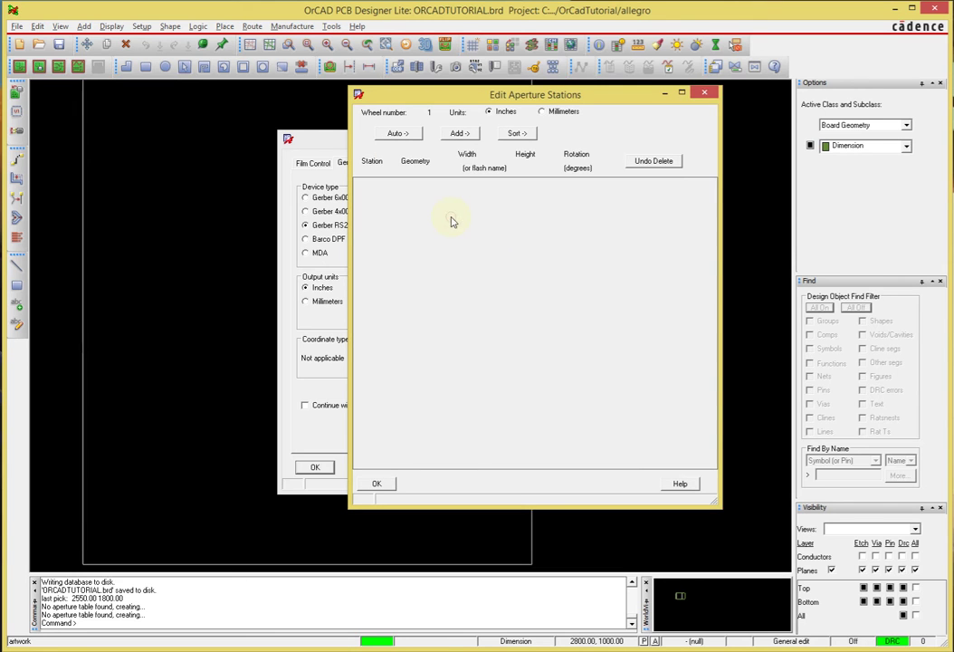
click(674, 111)
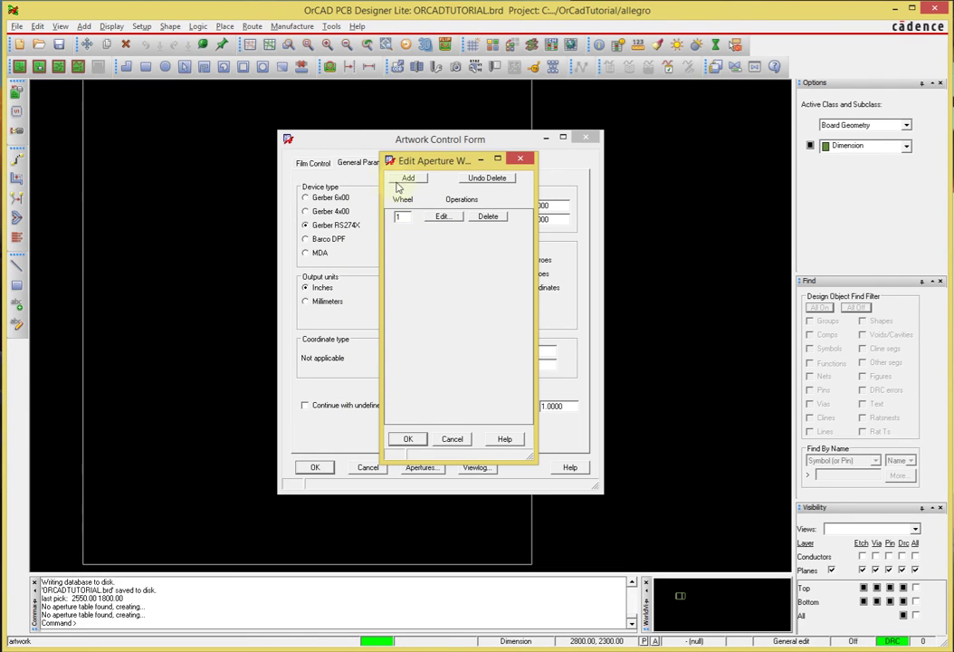
click(443, 219)
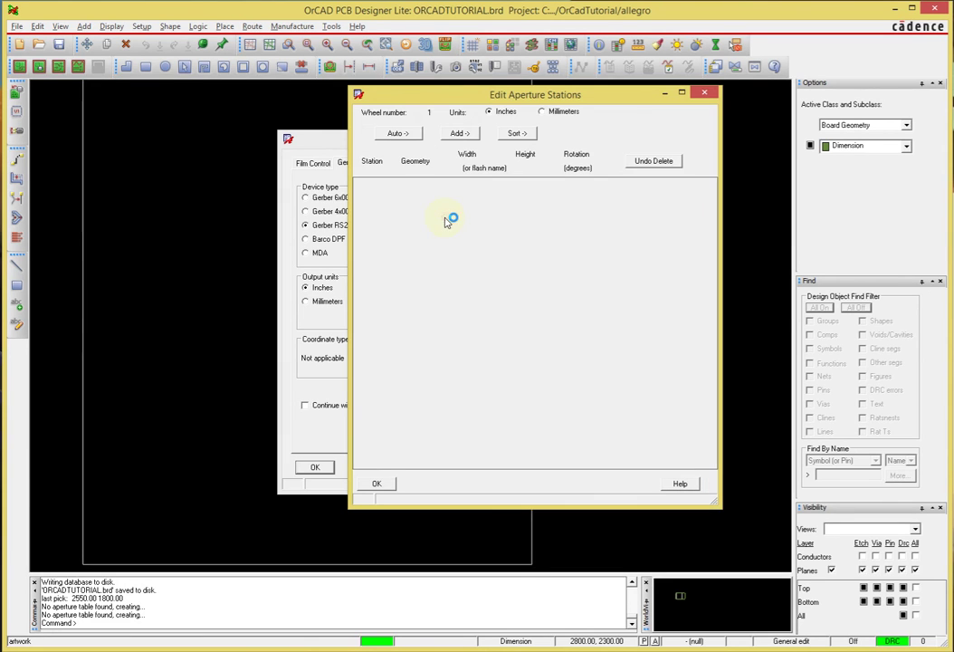
click(410, 135)
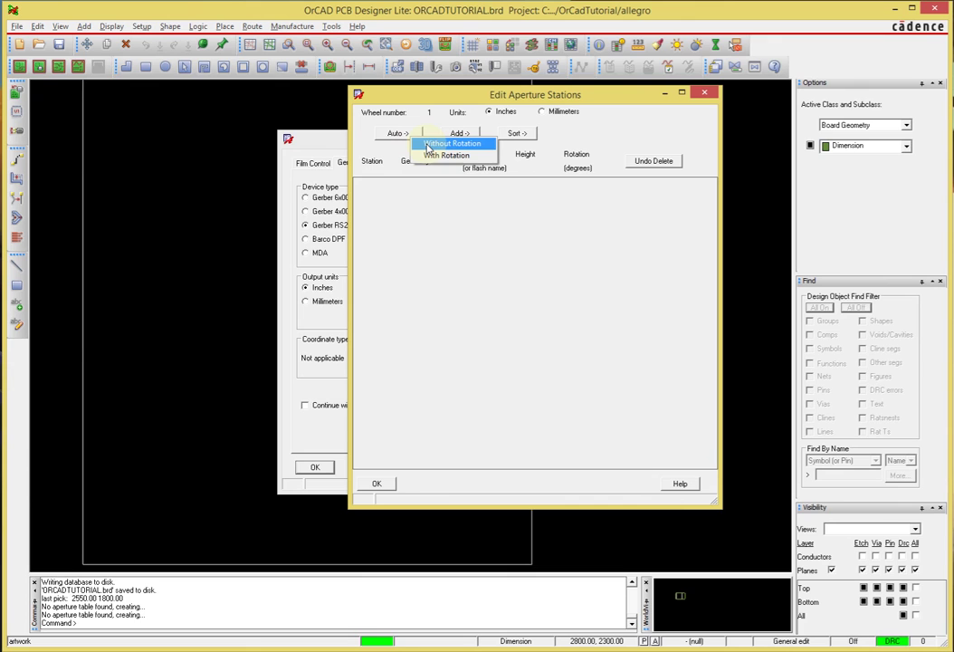
click(428, 147)
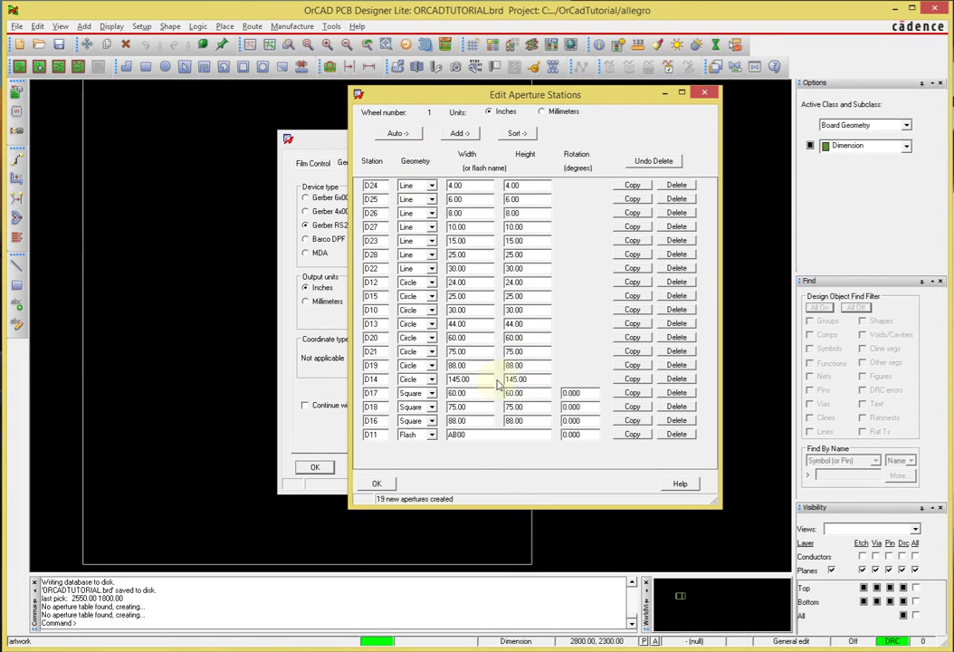
click(377, 485)
click(406, 437)
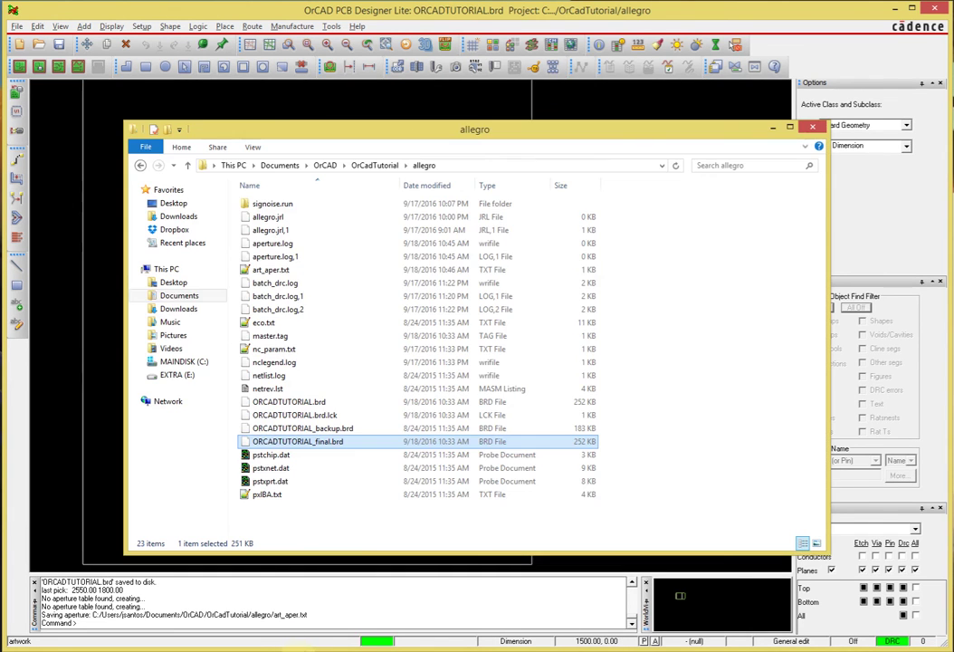
Step: Open art_aper.txt from the allegro project folder, examine its aperture list, and close the file and folder
key(alt+Tab)
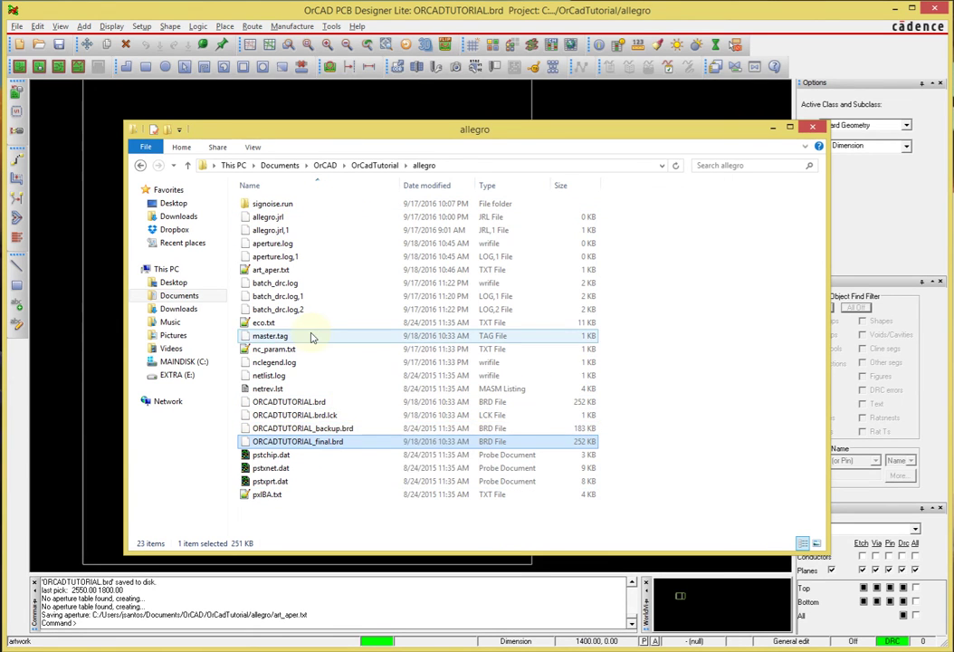
double_click(292, 271)
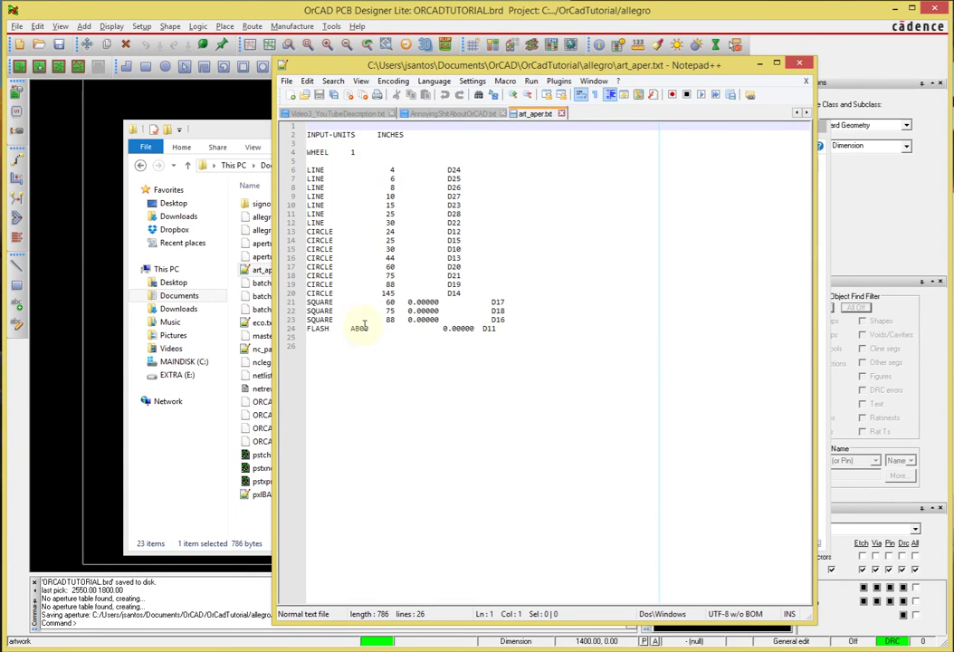
click(561, 115)
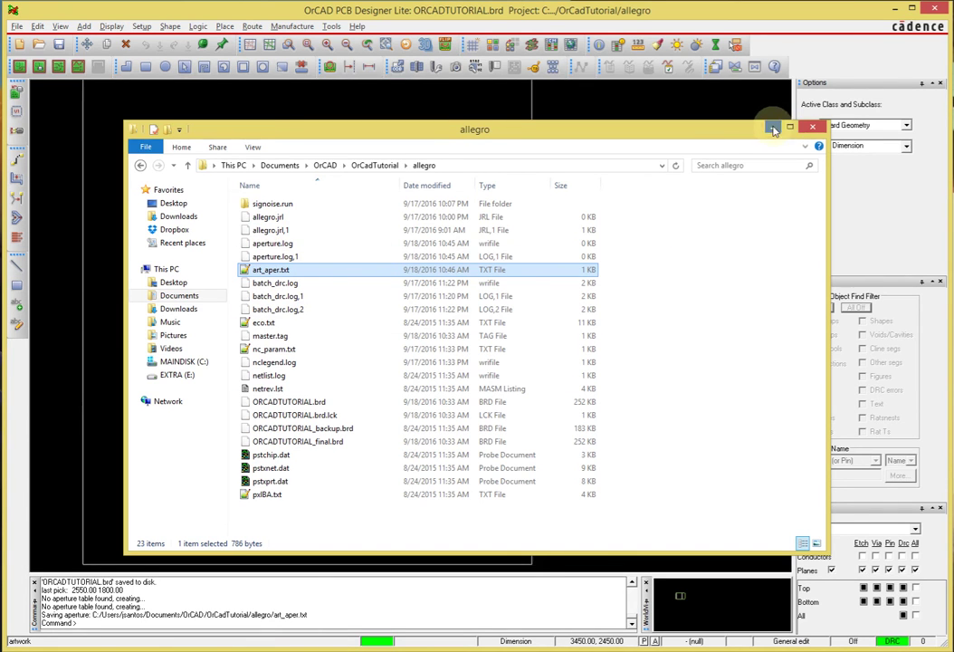
click(812, 128)
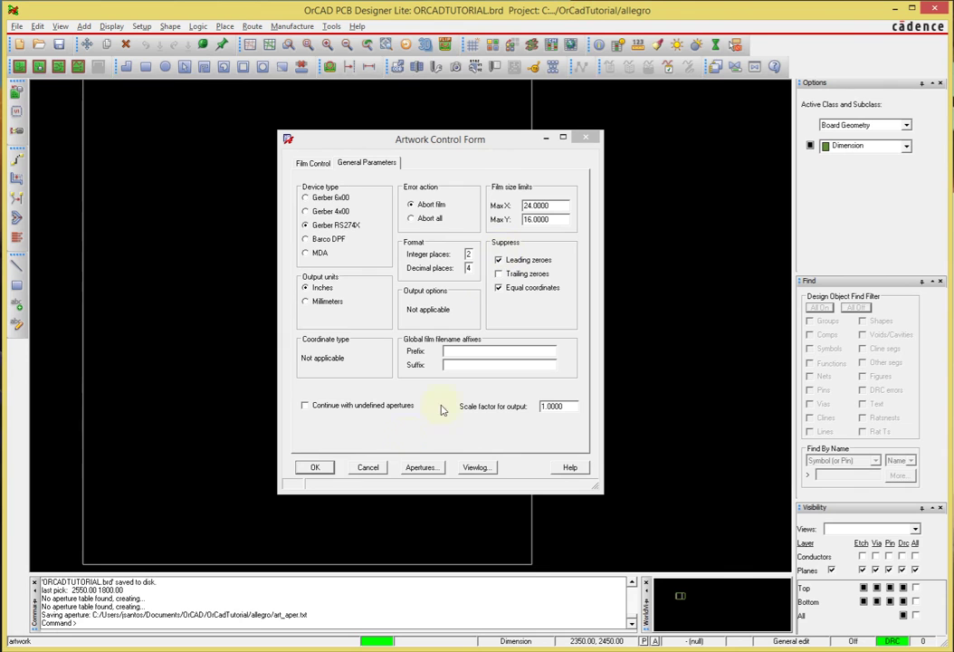
Step: Review the film options of the available films from Copper_BOTTOM through Mechanical in the film control settings
click(310, 164)
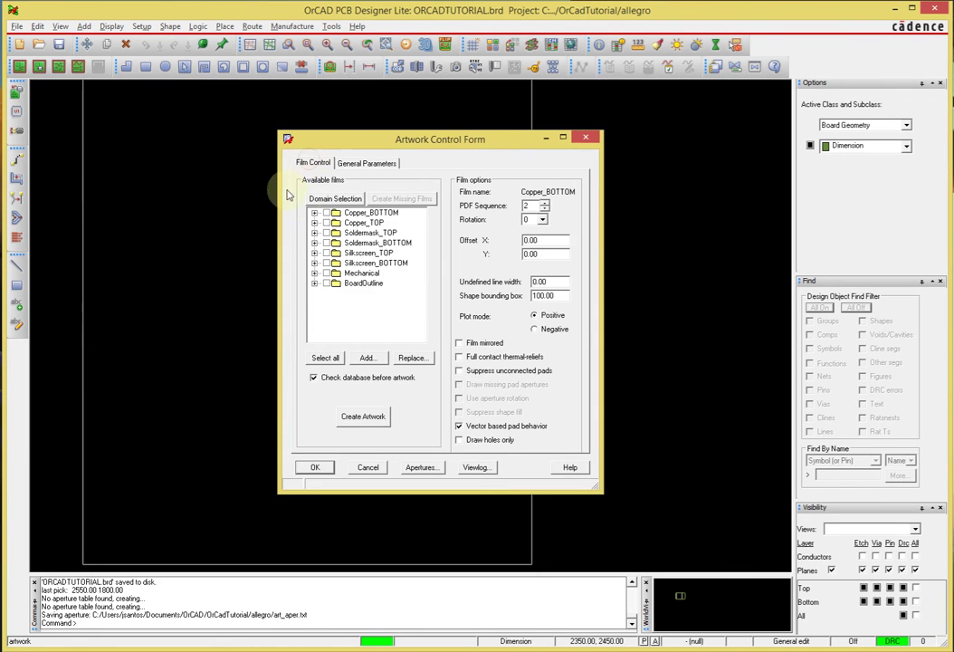
click(369, 213)
click(364, 223)
click(370, 232)
click(373, 244)
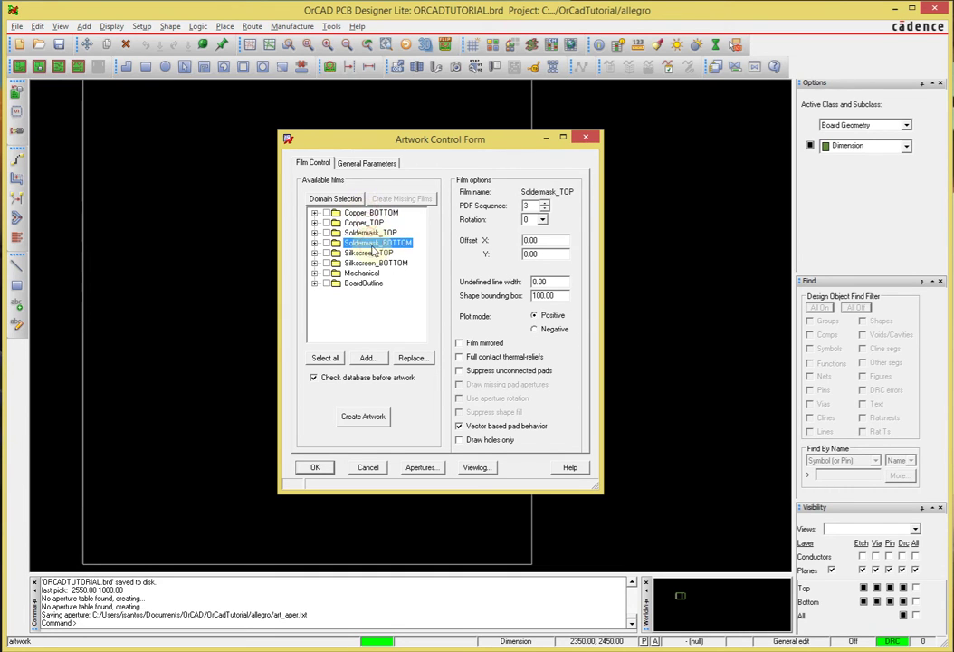
click(372, 254)
click(372, 263)
click(367, 274)
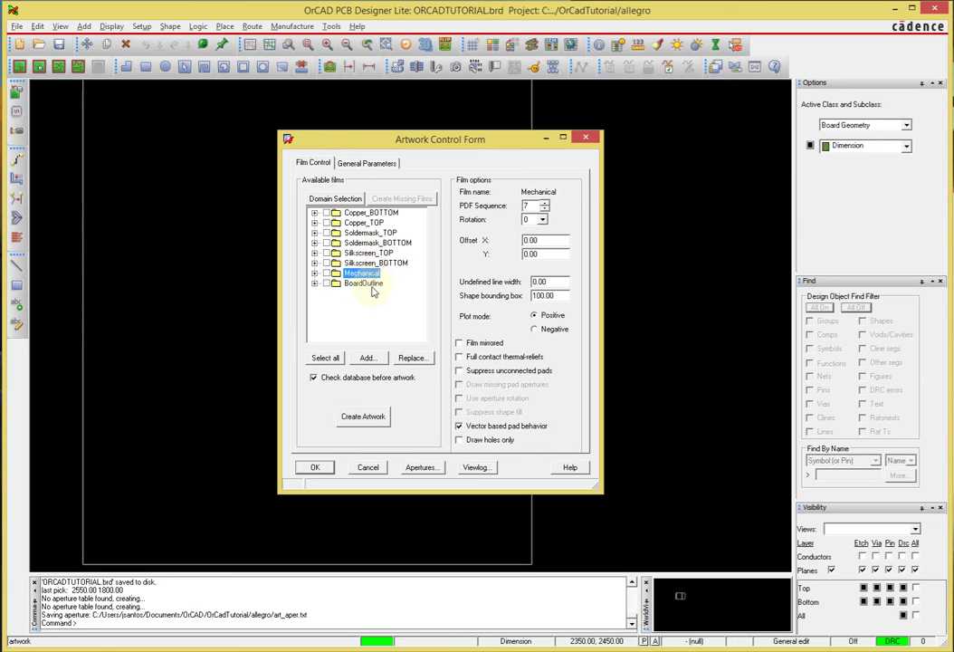
click(369, 213)
click(365, 222)
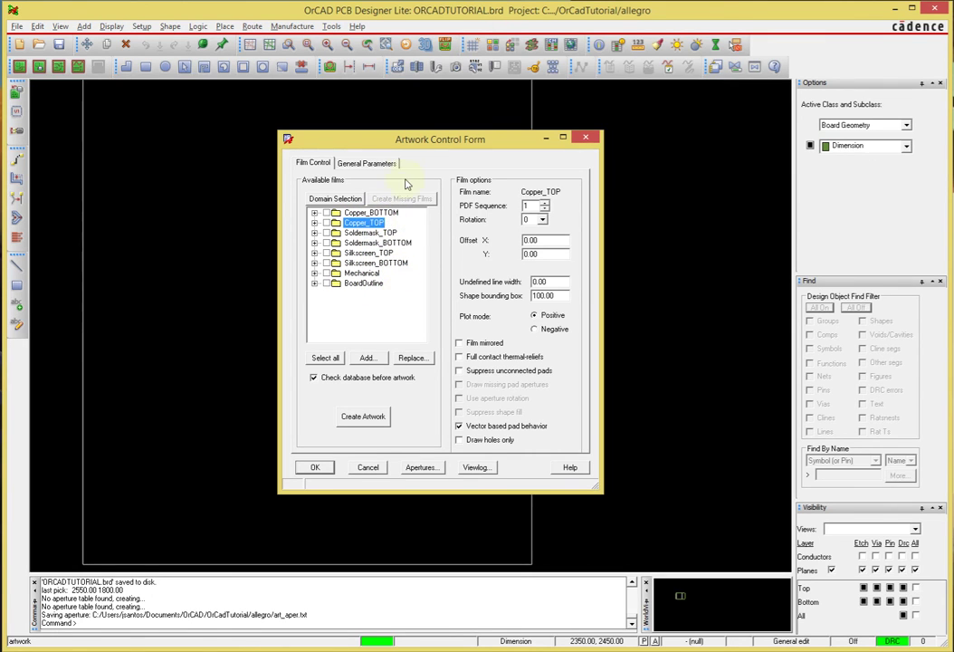
Step: Display the Silkscreen_TOP film for visibility on the board and reposition the Artwork Control Form around the view
drag(395, 137, 657, 130)
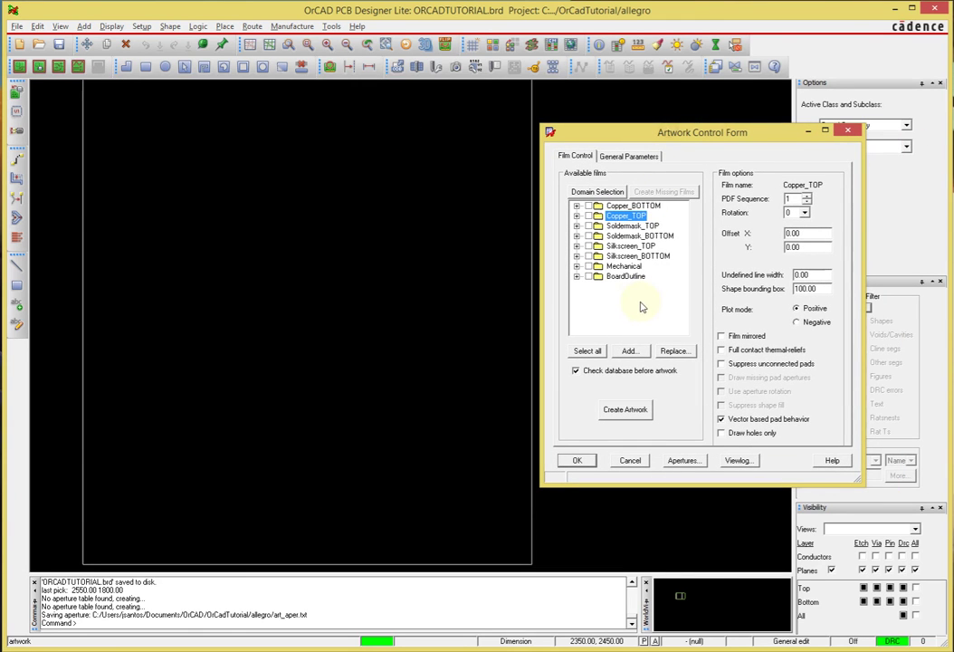
click(608, 246)
right_click(608, 247)
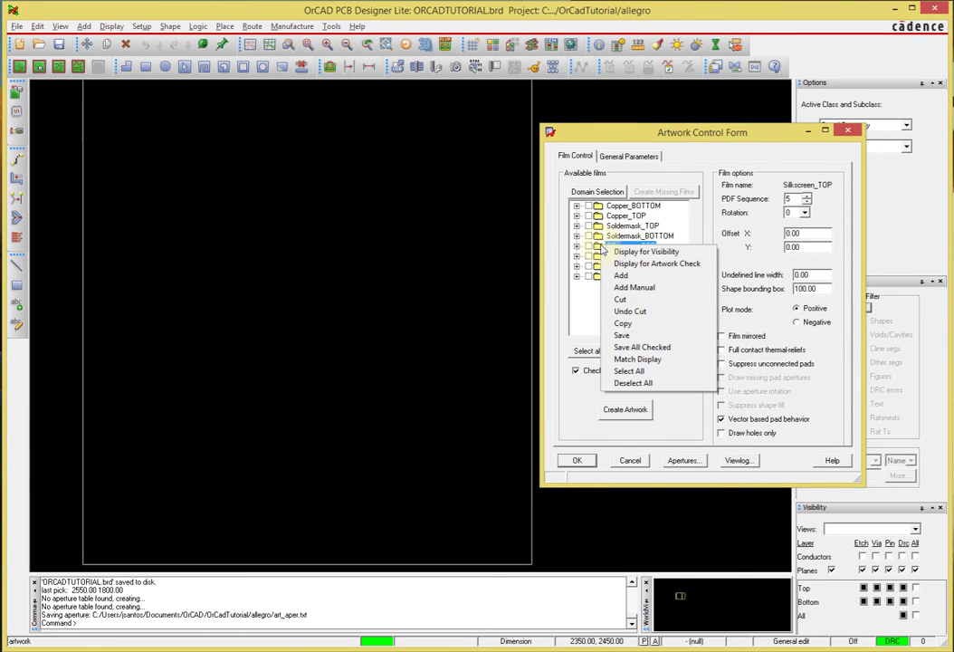
click(615, 253)
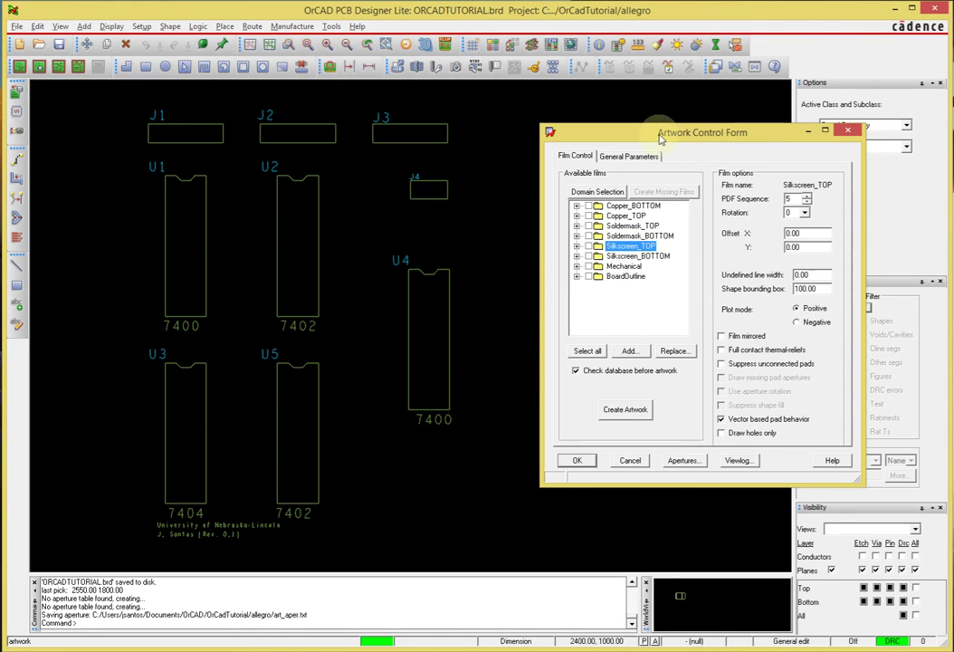
drag(659, 138, 343, 138)
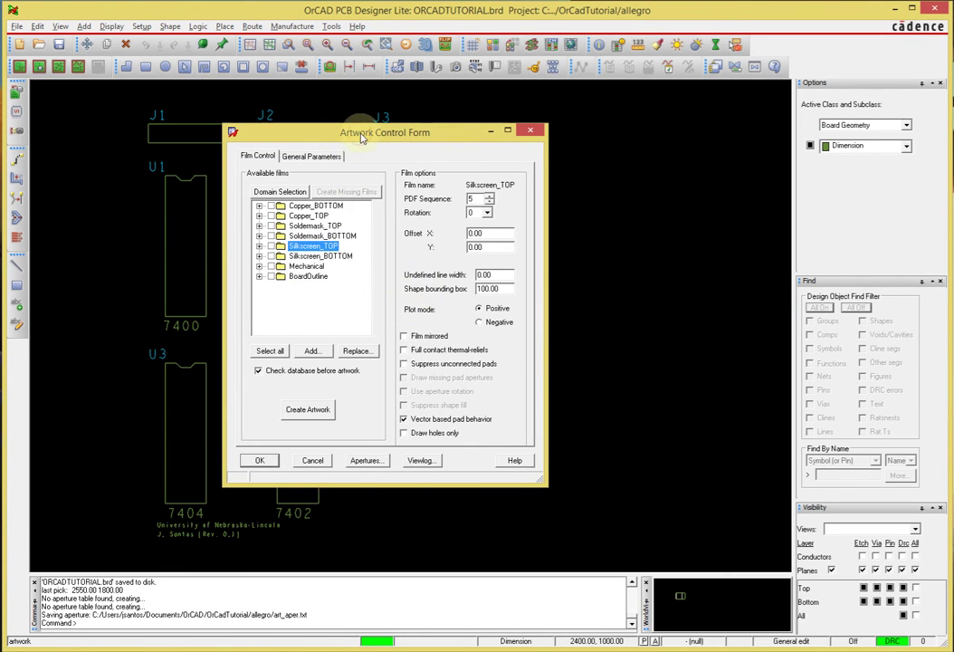
drag(360, 138, 361, 127)
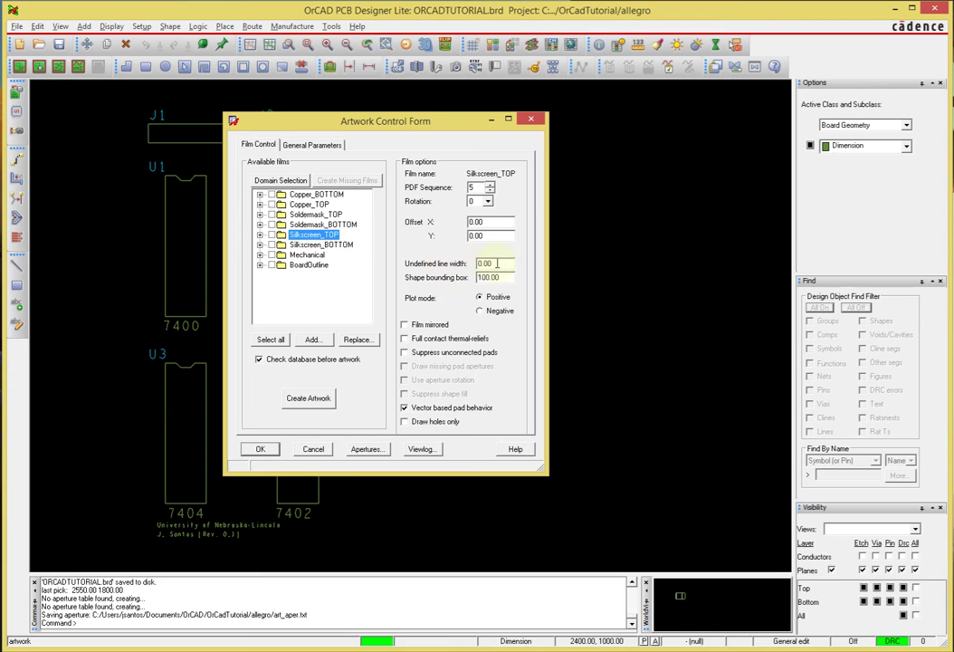
Step: Check the undefined line width of every film in the list, from Copper_BOTTOM down to BoardOutline
click(316, 195)
click(311, 205)
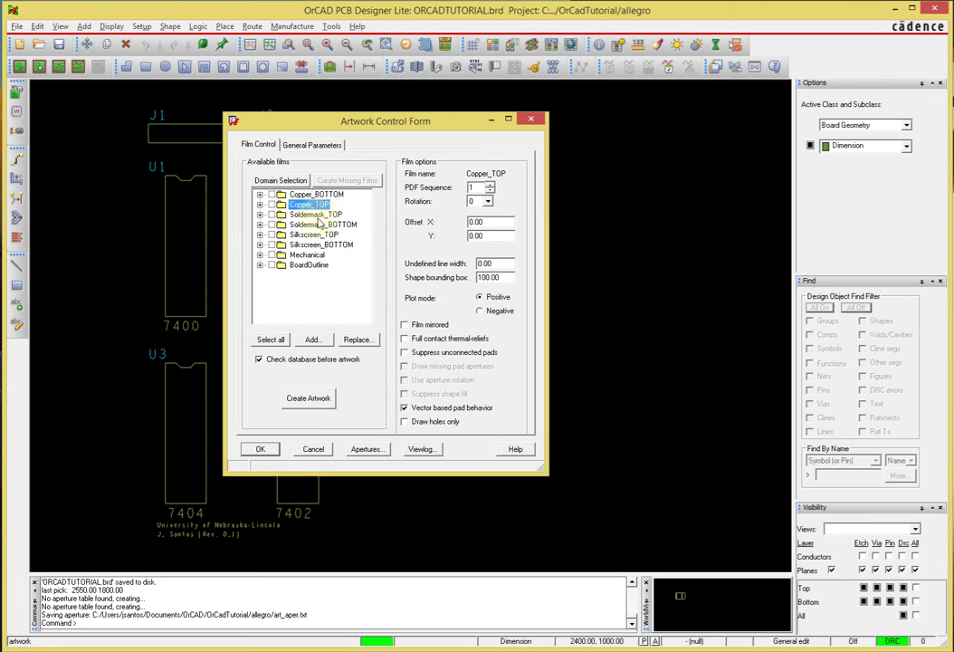
click(318, 217)
click(319, 225)
click(318, 235)
click(320, 245)
click(320, 255)
click(323, 265)
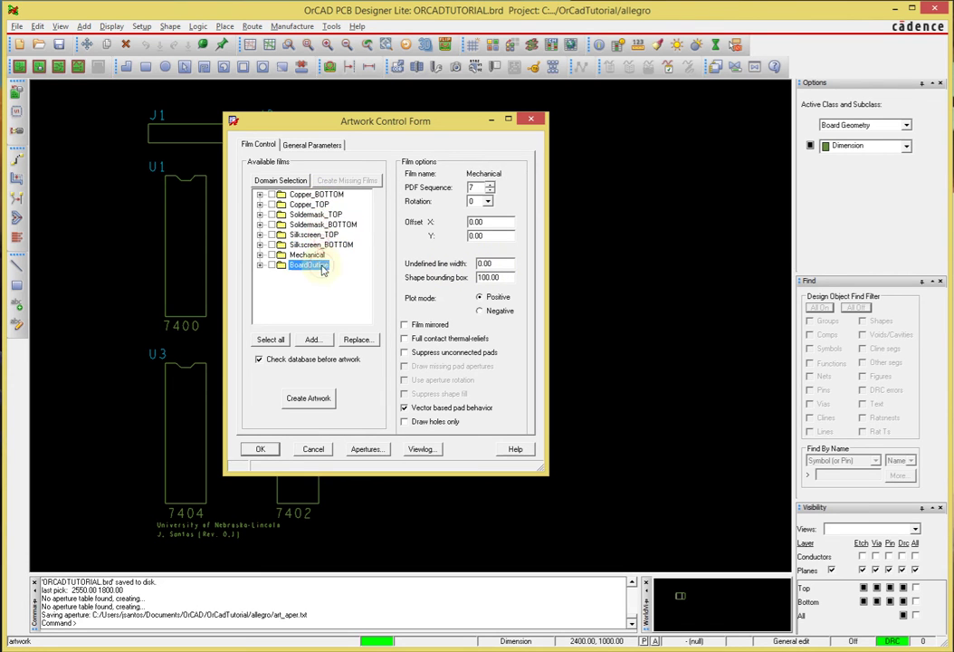
click(315, 194)
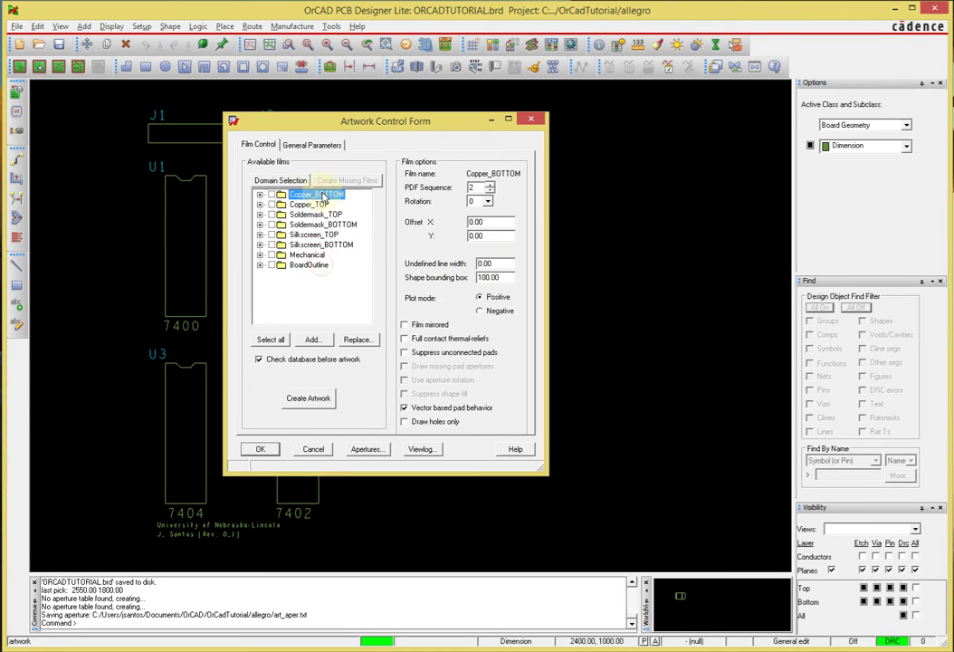
double_click(493, 264)
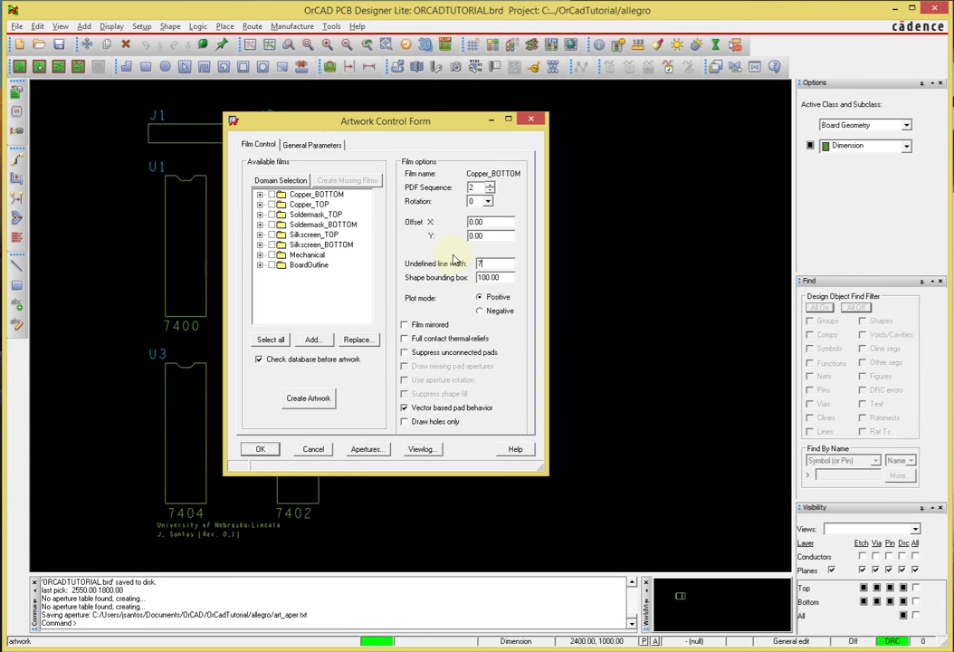
key(Tab)
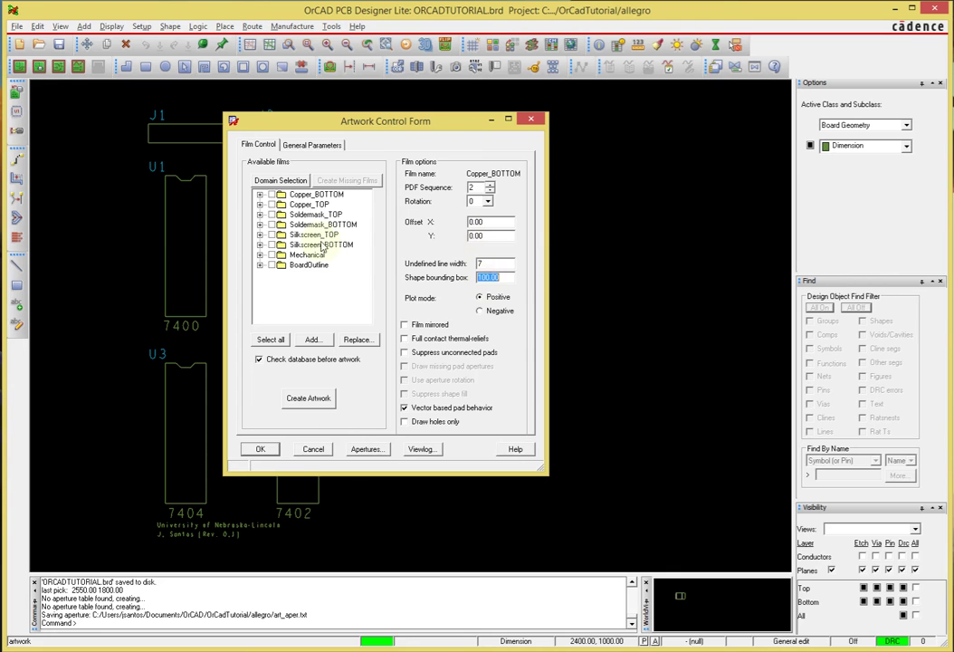
click(309, 205)
double_click(493, 264)
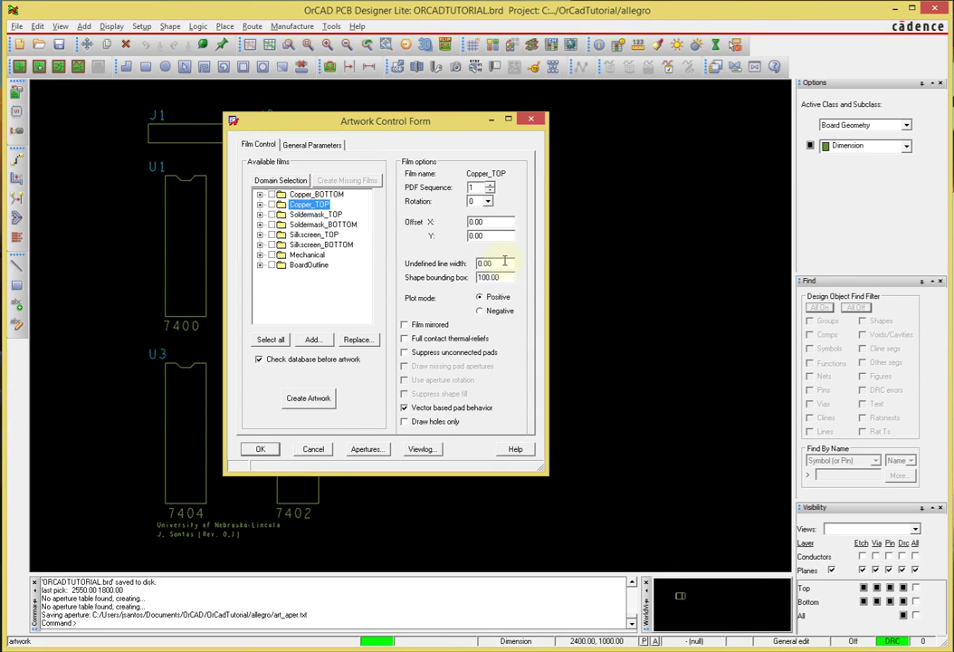
text(7)
double_click(482, 264)
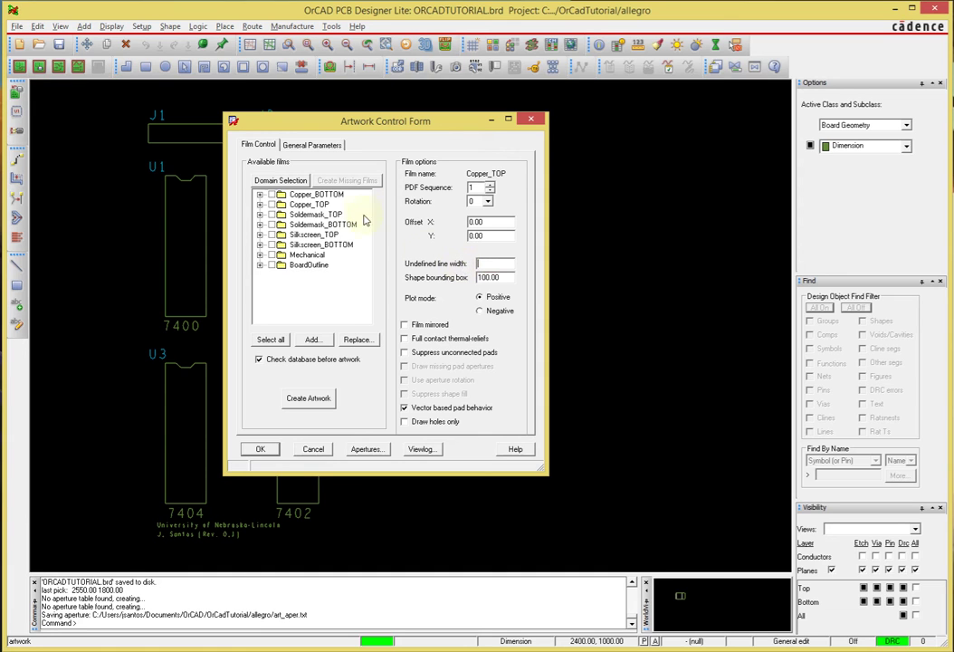
click(327, 194)
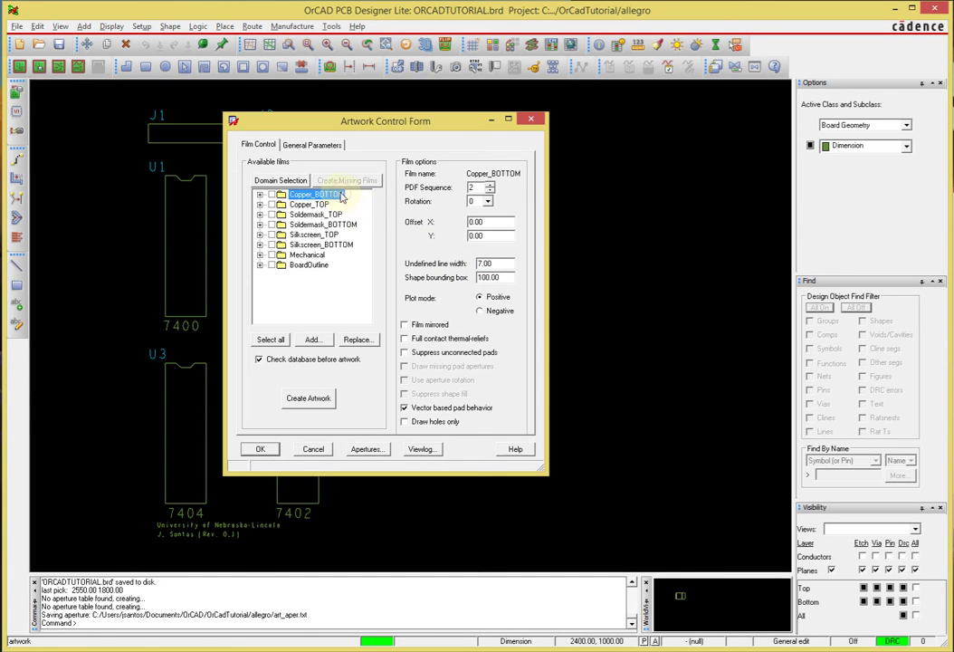
drag(500, 263, 459, 261)
text(0)
key(Tab)
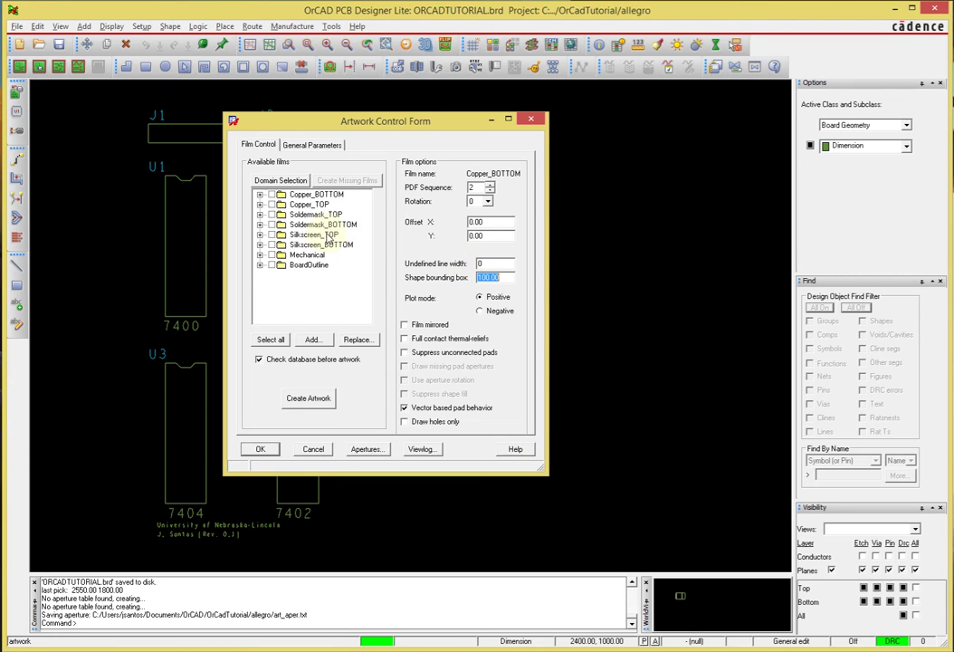
Step: Set the undefined line width to 7 for both the Silkscreen_TOP and Silkscreen_BOTTOM films
click(327, 234)
drag(503, 263, 455, 262)
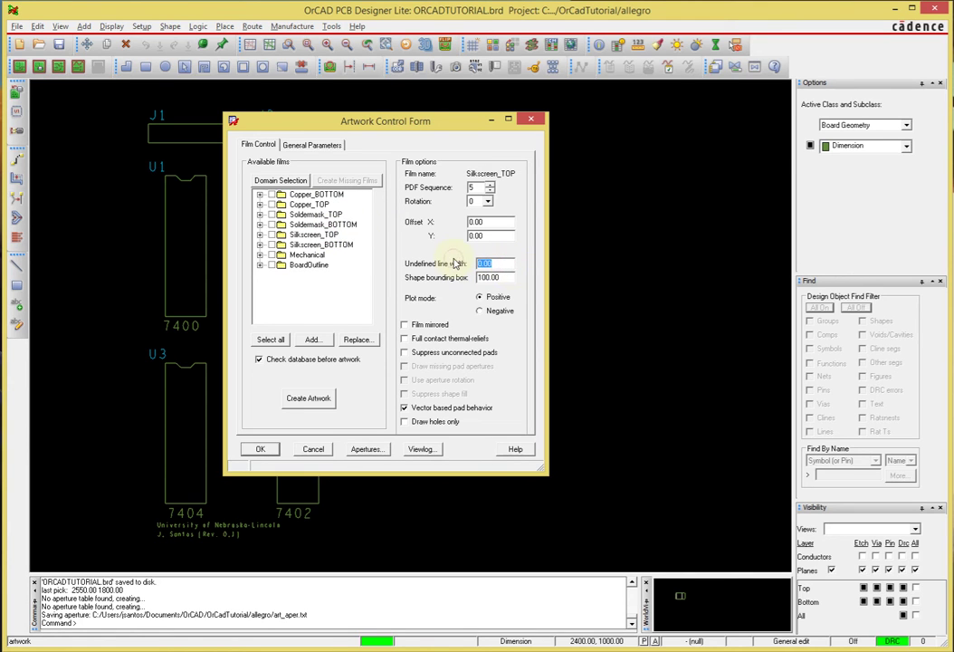
text(7)
key(Tab)
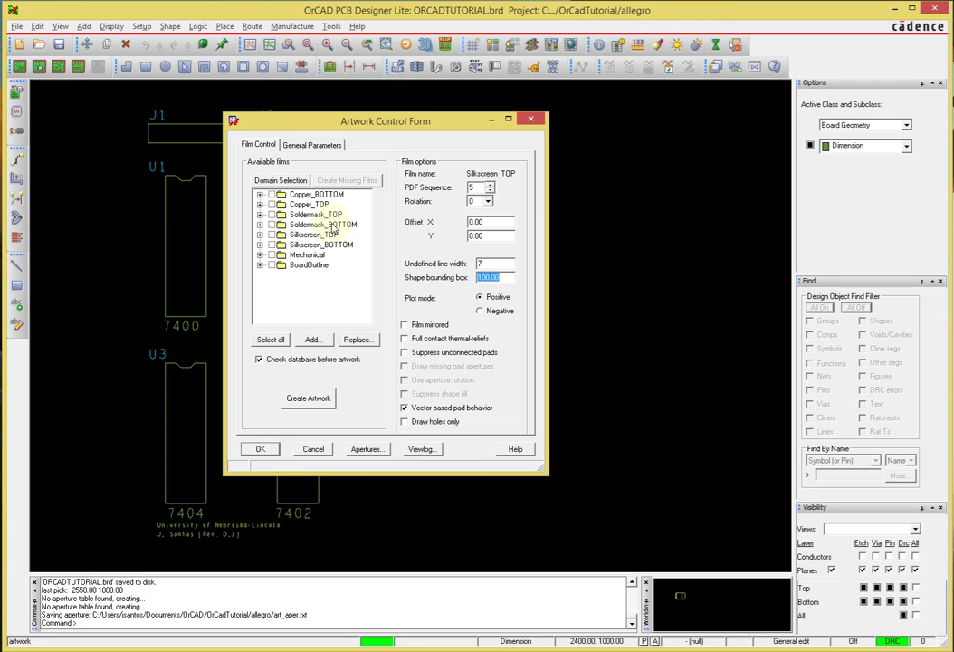
click(321, 244)
drag(499, 263, 465, 261)
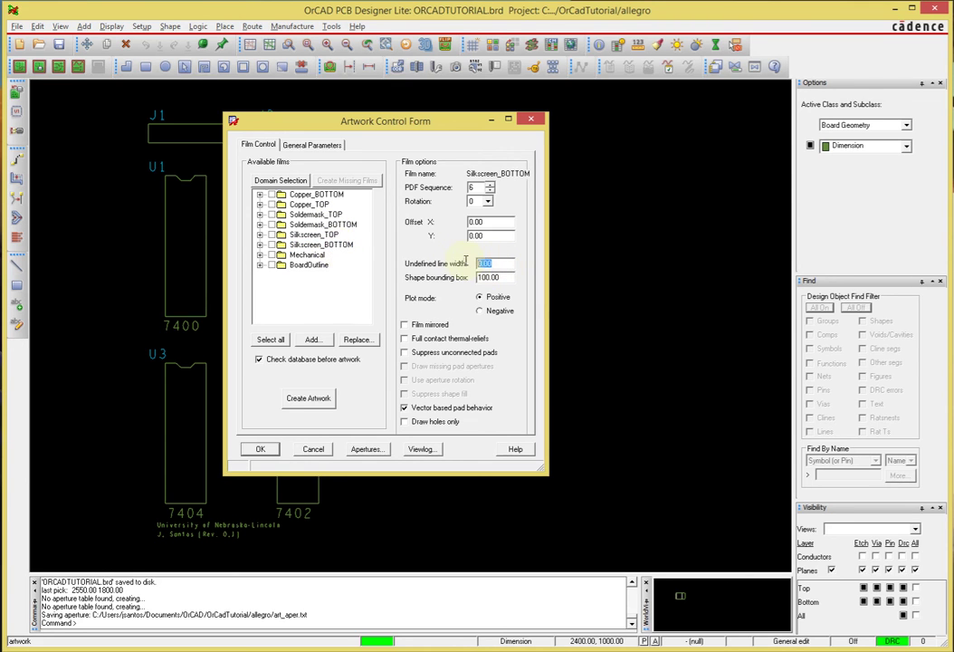
text(7)
key(Tab)
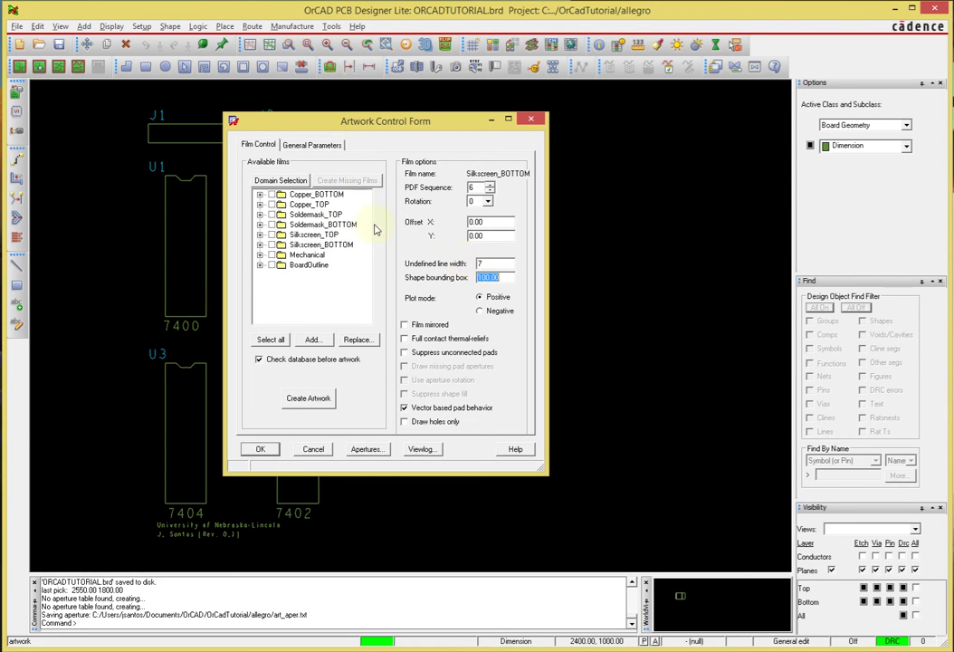
Step: Try to create the artwork with none of the films checked and view its log
drag(430, 133, 613, 180)
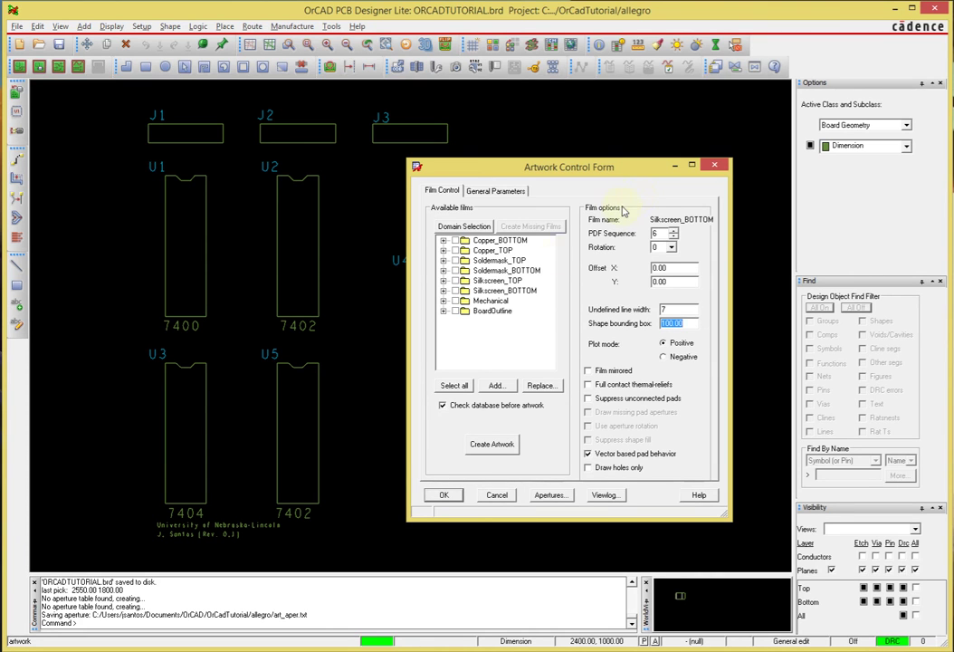
click(497, 280)
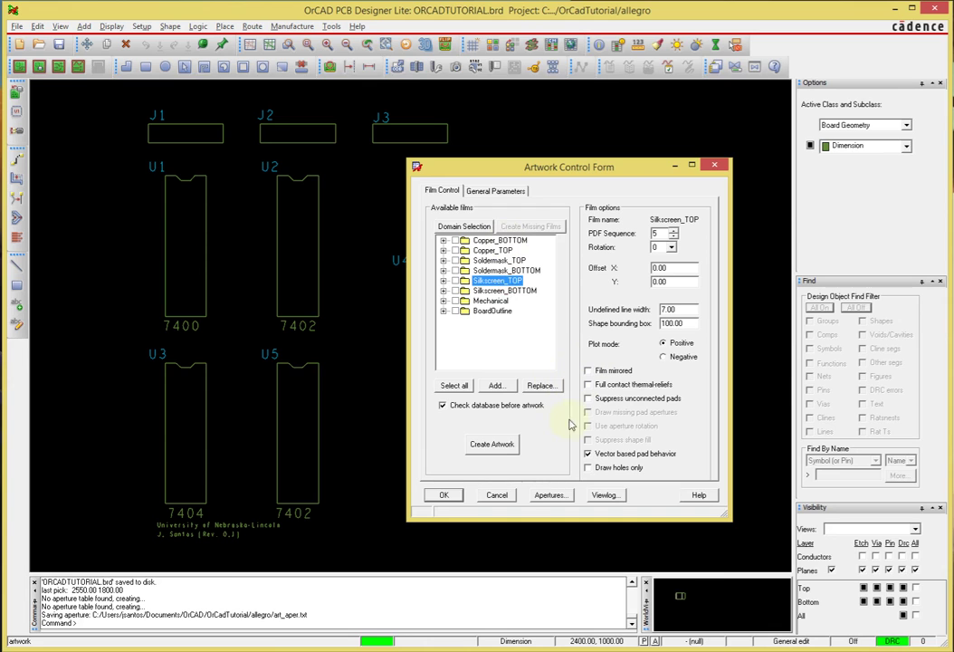
click(492, 444)
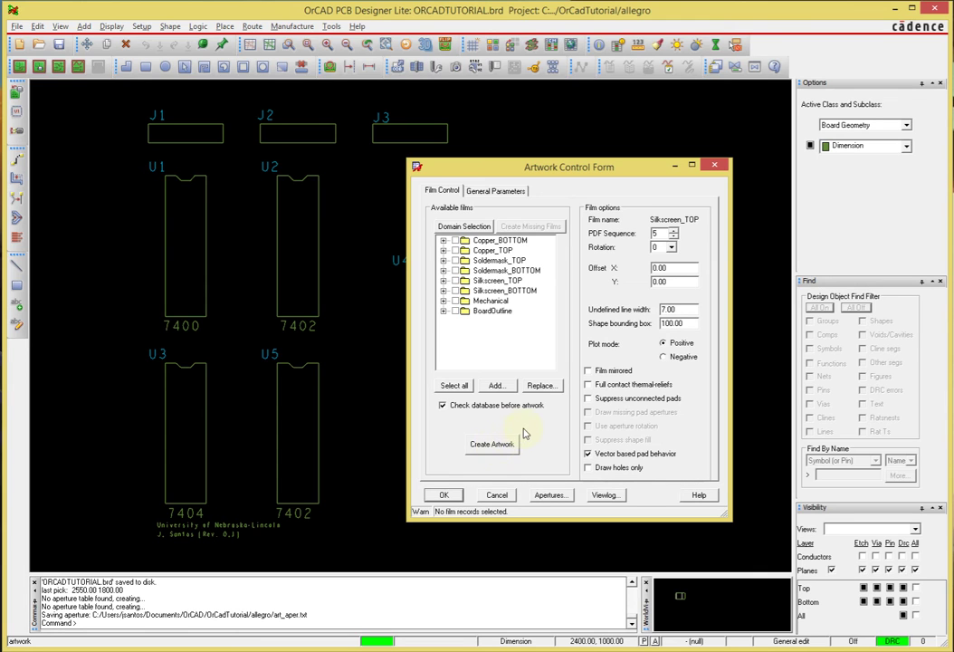
click(603, 494)
click(593, 360)
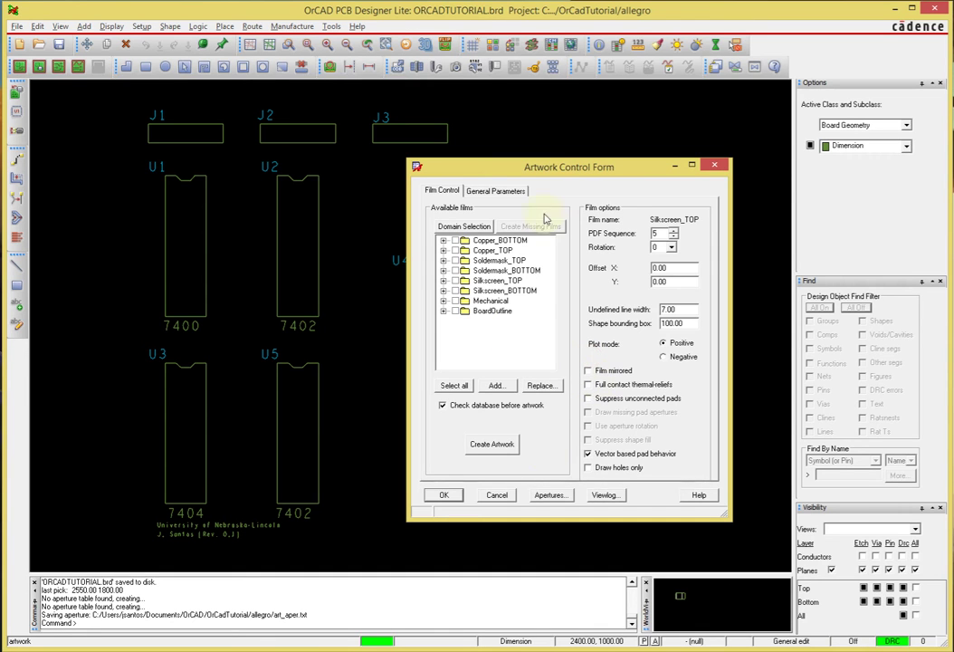
Step: Switch to the allegro project folder to examine its files and return to the Artwork Control Form
drag(488, 173, 396, 140)
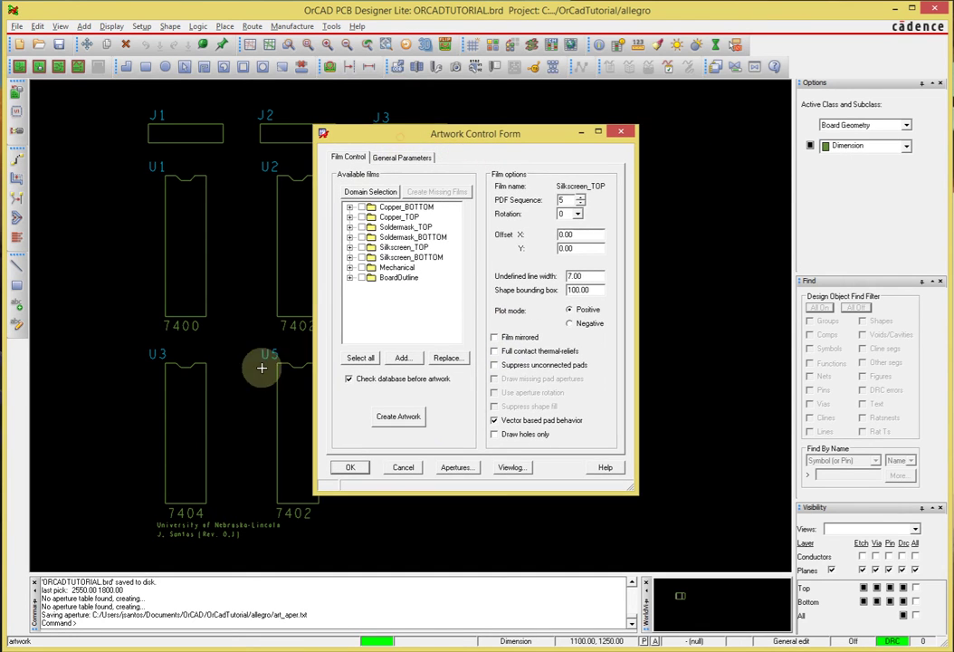
key(alt+Tab)
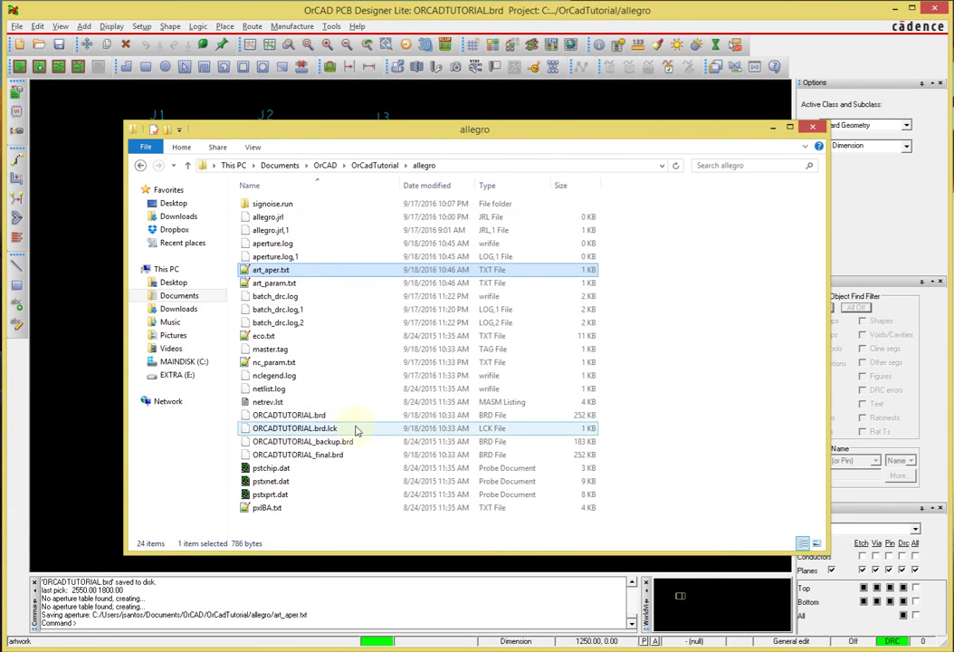
click(557, 10)
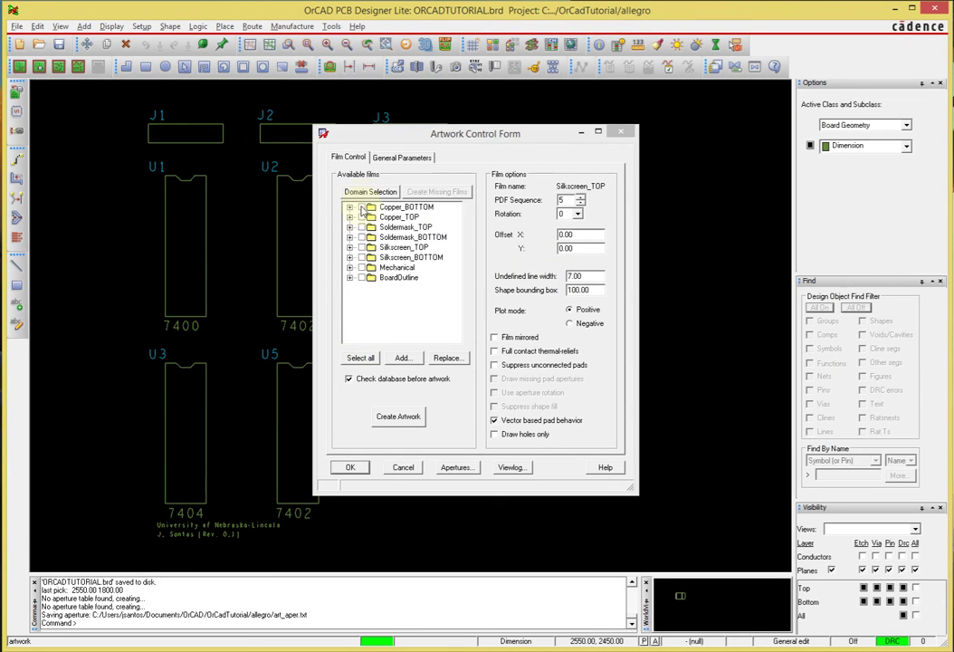
Step: Include all eight films, from Copper_BOTTOM to BoardOutline, and create their artwork files
click(361, 207)
click(361, 217)
click(361, 227)
click(361, 237)
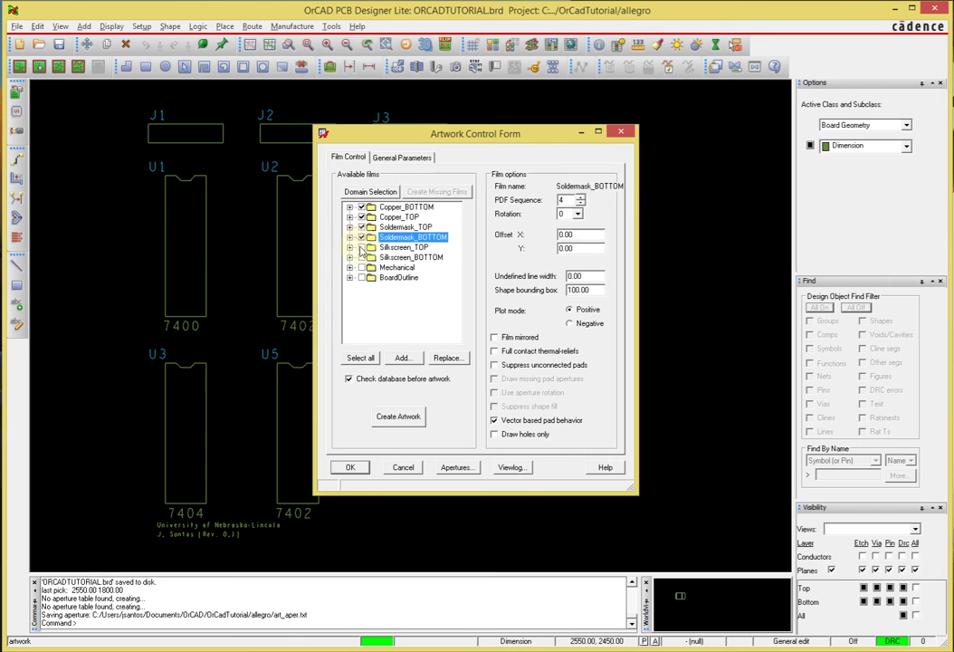
click(362, 247)
click(361, 258)
click(361, 267)
click(361, 277)
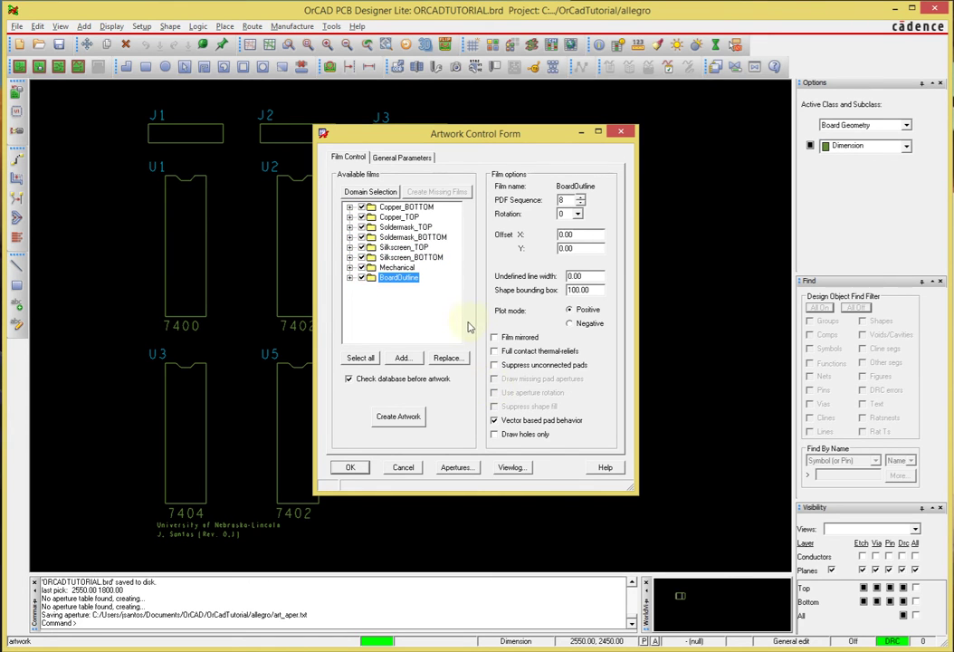
click(409, 419)
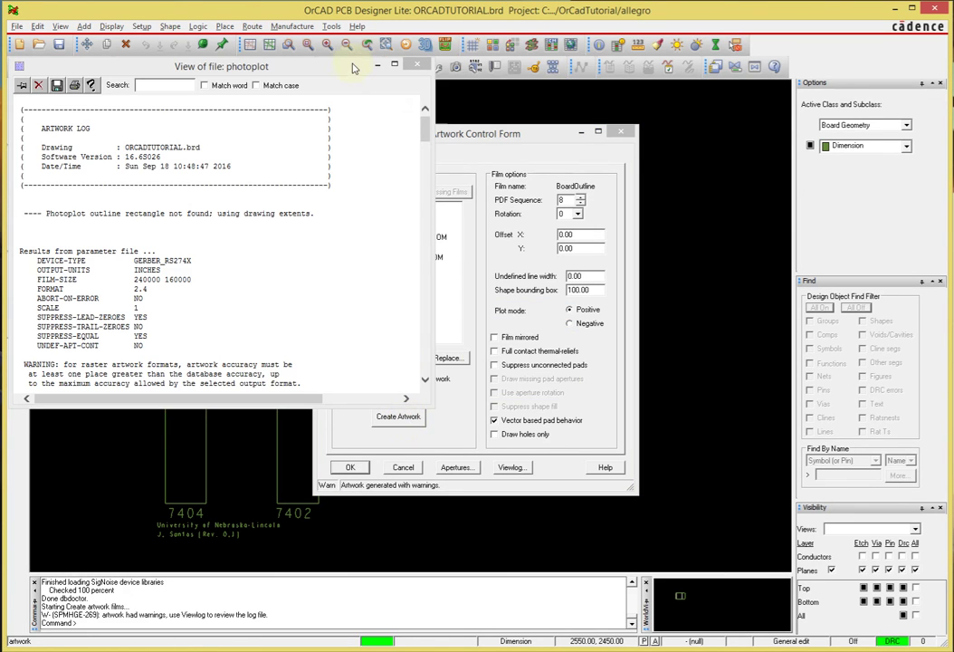
Step: Enlarge the photoplot log window and examine the artwork parameters, warnings and Copper_TOP film entry
drag(299, 66, 467, 61)
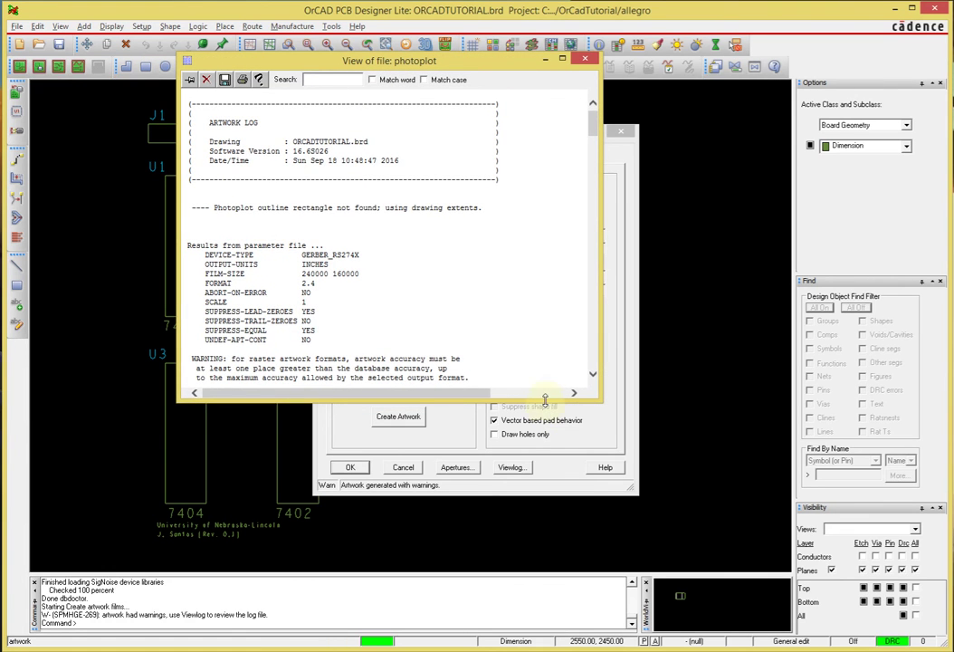
drag(545, 399, 543, 574)
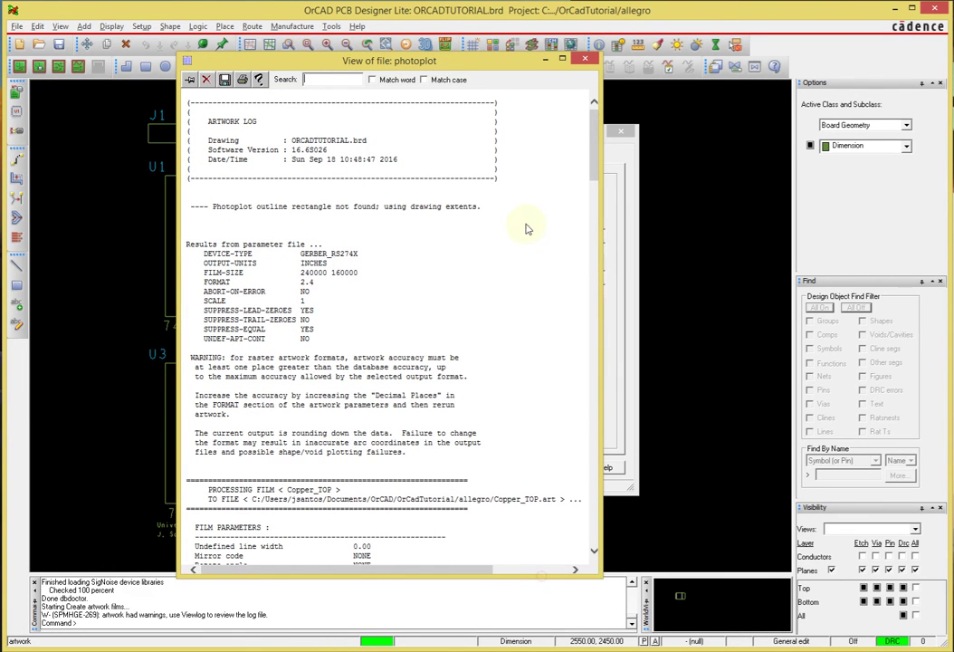
scroll(489, 127, down, 3)
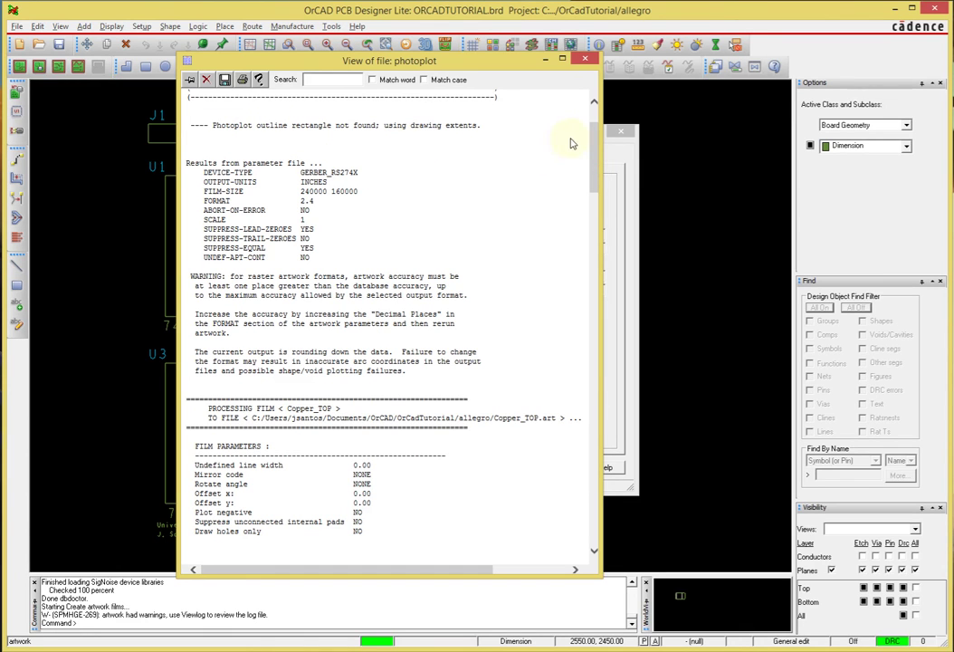
Step: Read the photoplot log from the raster artwork warning through each film's entry to the closing summary, and close the log
drag(596, 145, 595, 149)
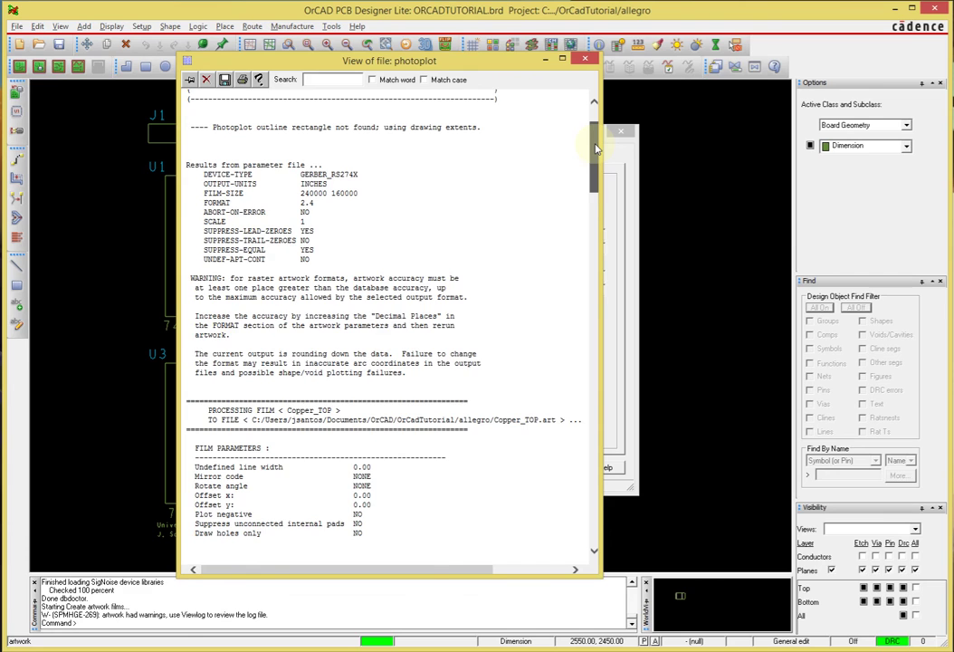
drag(596, 149, 596, 161)
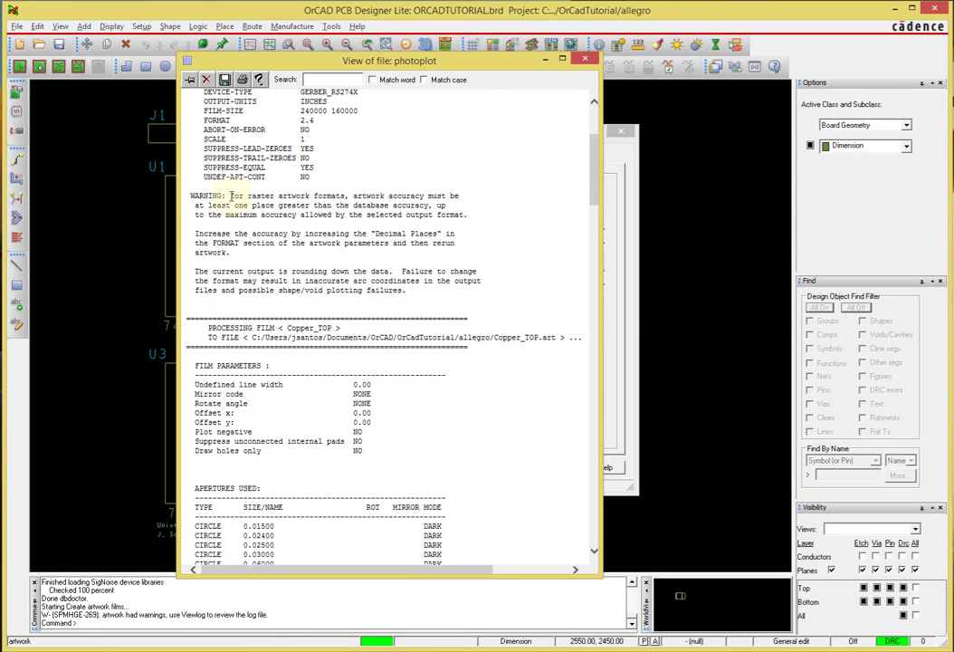
drag(232, 195, 345, 195)
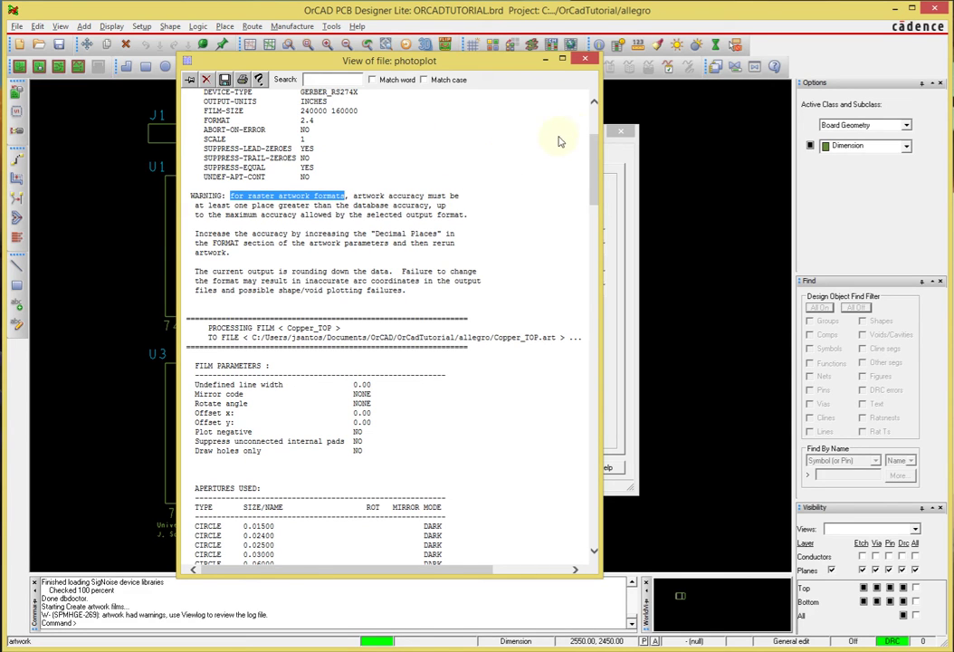
drag(596, 160, 618, 213)
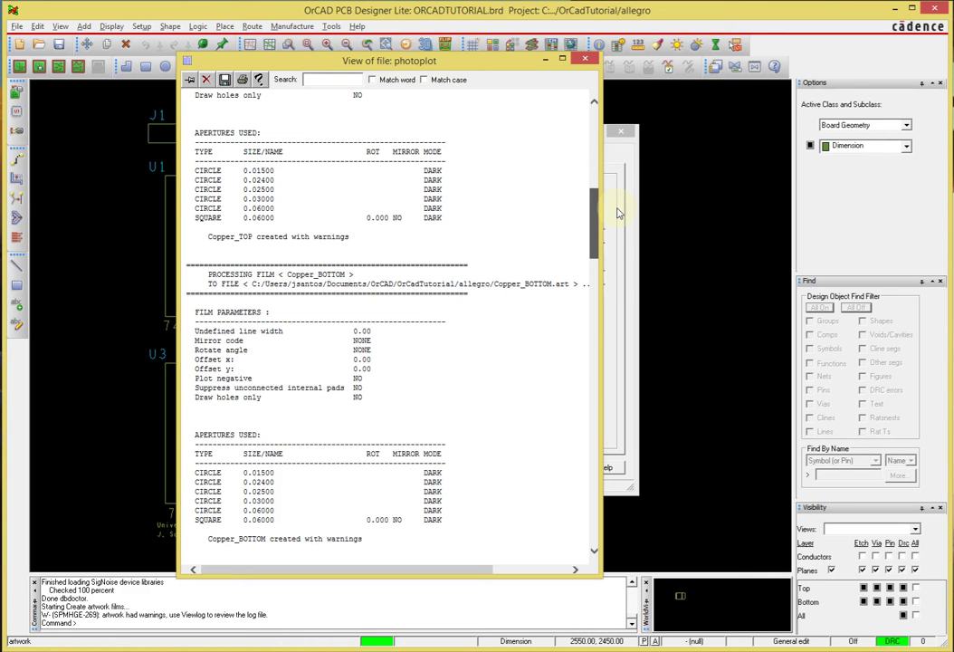
drag(618, 213, 602, 361)
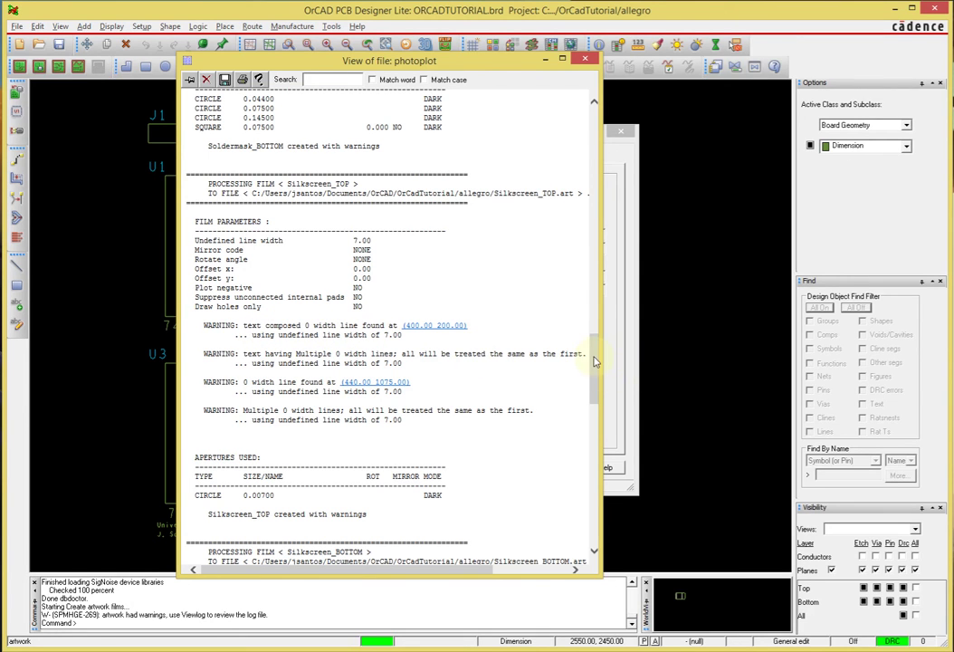
drag(595, 362, 595, 514)
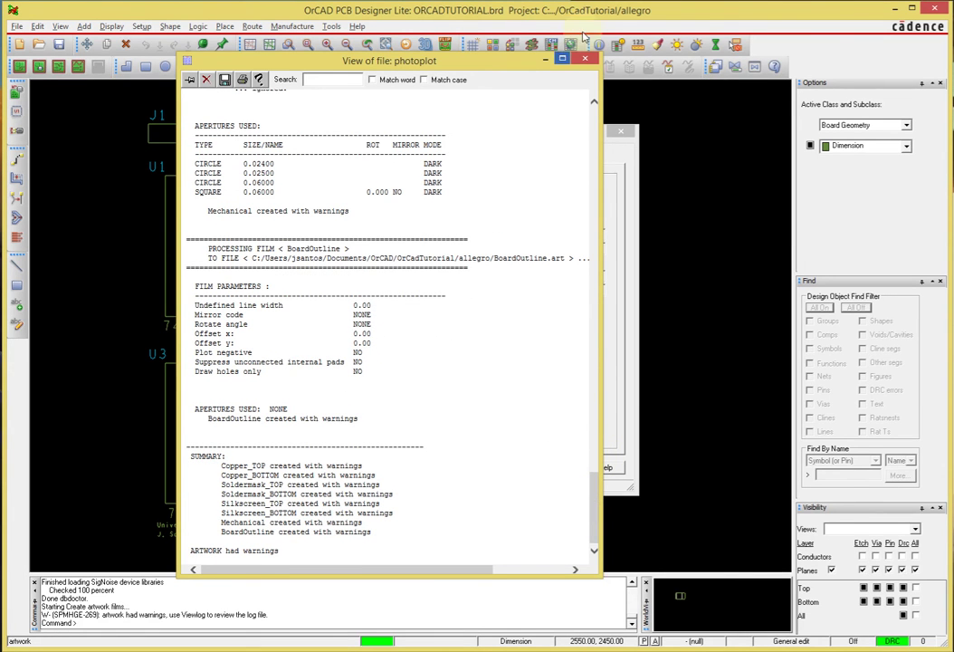
click(584, 59)
Step: Switch to the allegro folder in File Explorer, look through its files and sort them by type
drag(529, 137, 481, 125)
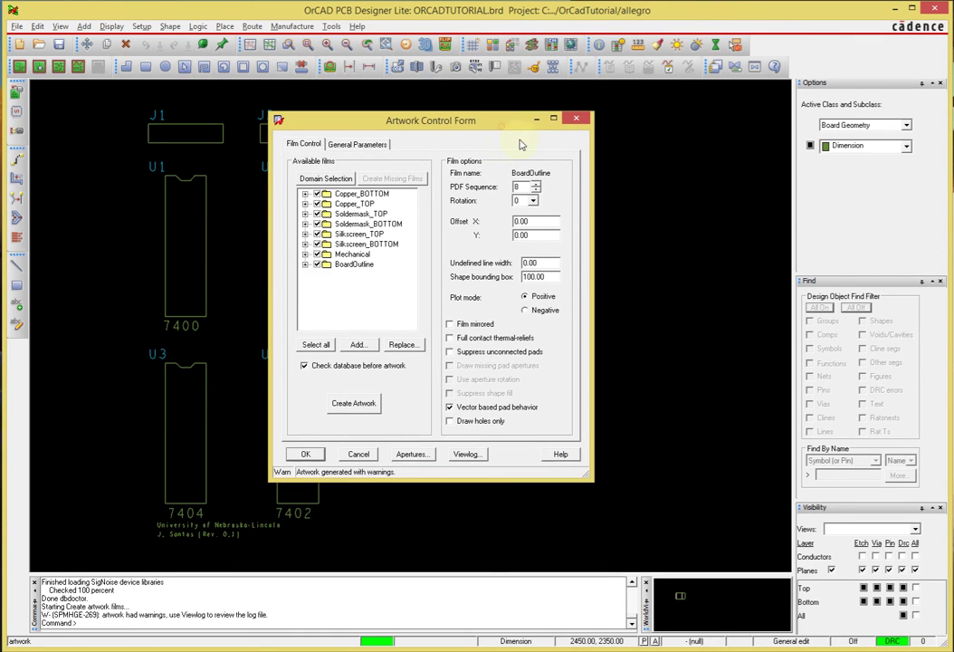
click(305, 650)
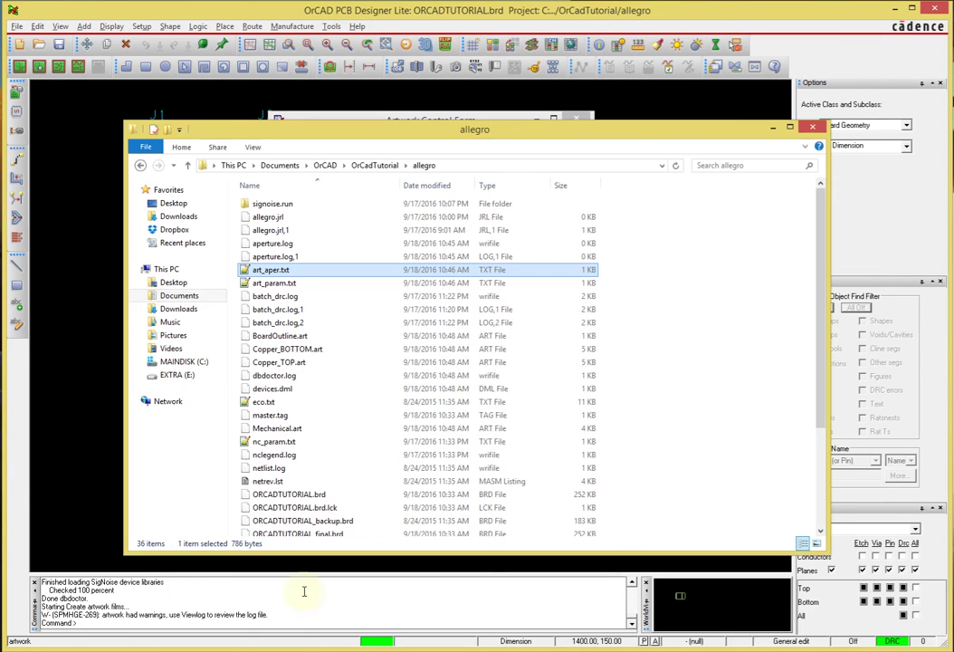
scroll(444, 413, down, 4)
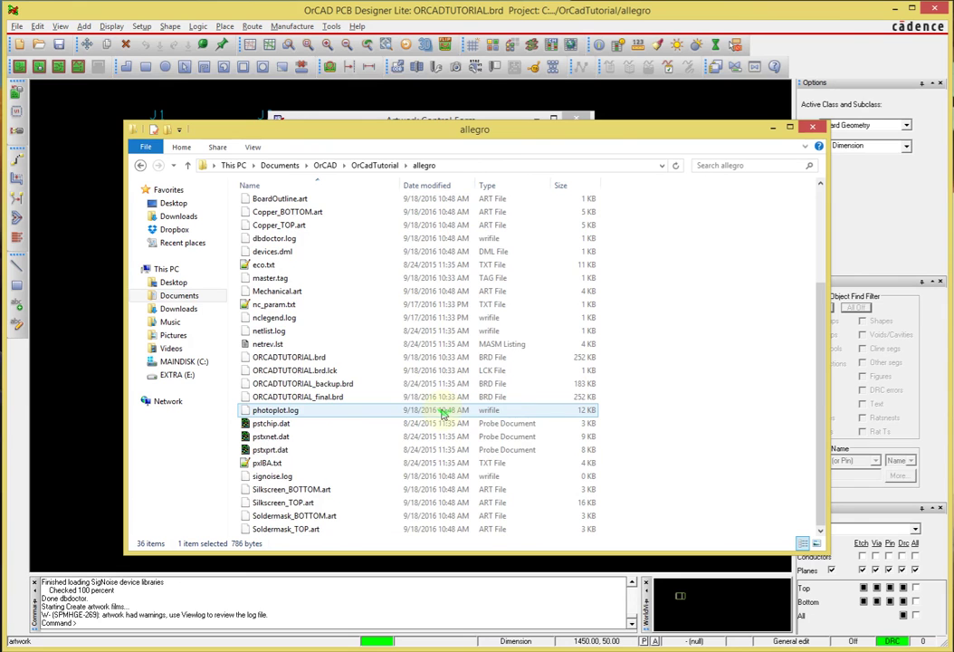
scroll(344, 480, up, 4)
scroll(373, 487, down, 4)
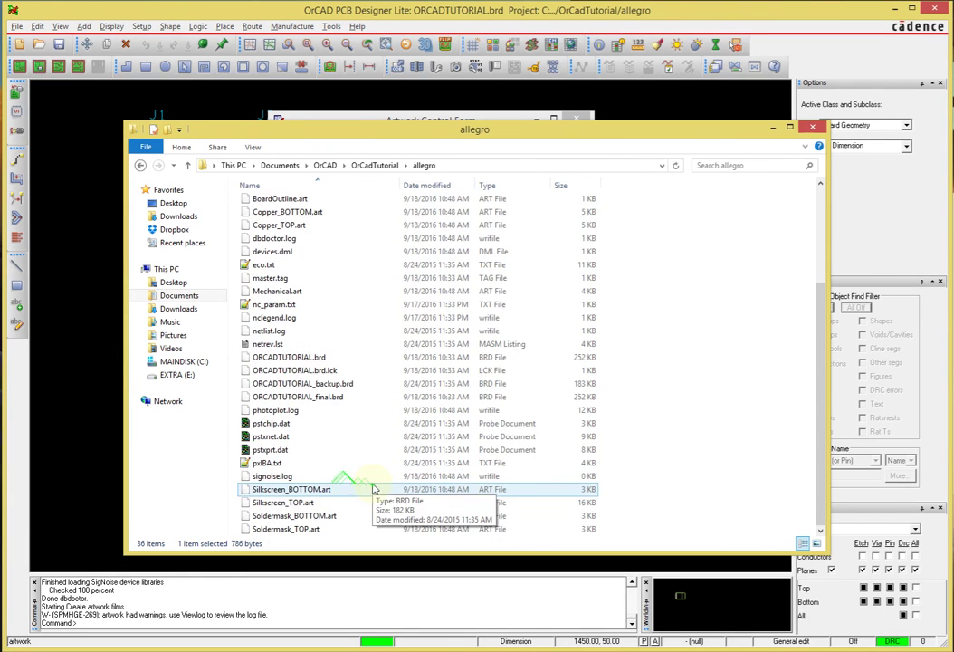
scroll(373, 487, up, 3)
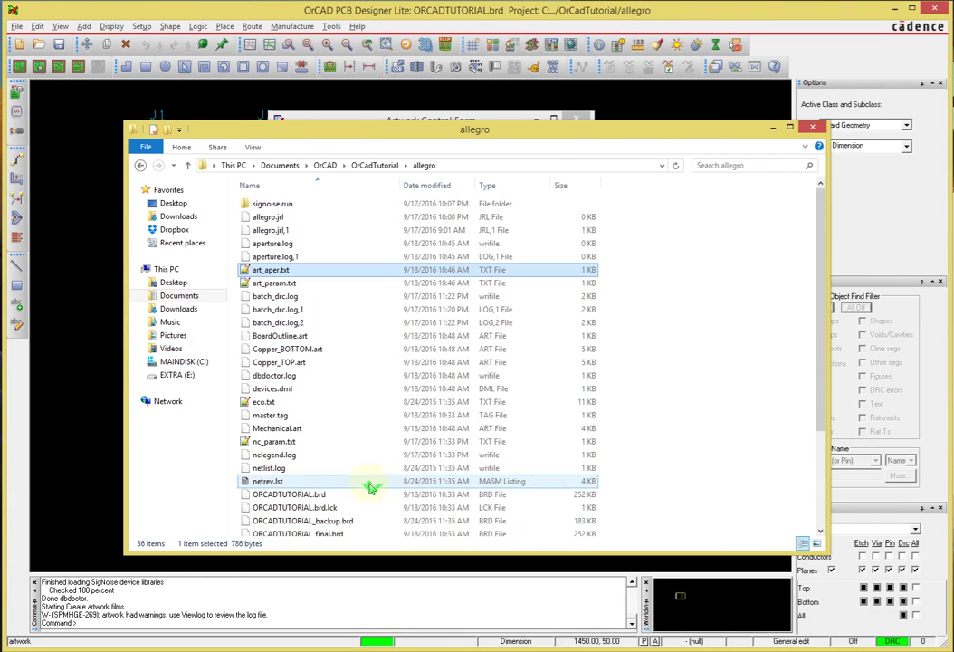
click(499, 185)
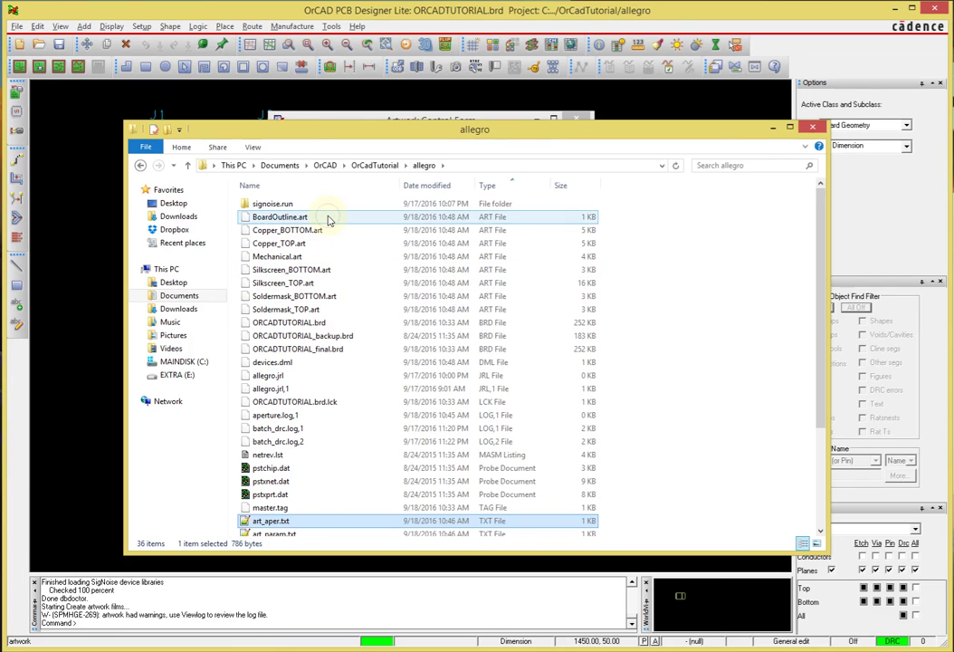
Step: Select the BoardOutline, Copper, Silkscreen and Soldermask .art files together, leaving out Mechanical.art
click(329, 219)
ctrl+click(330, 232)
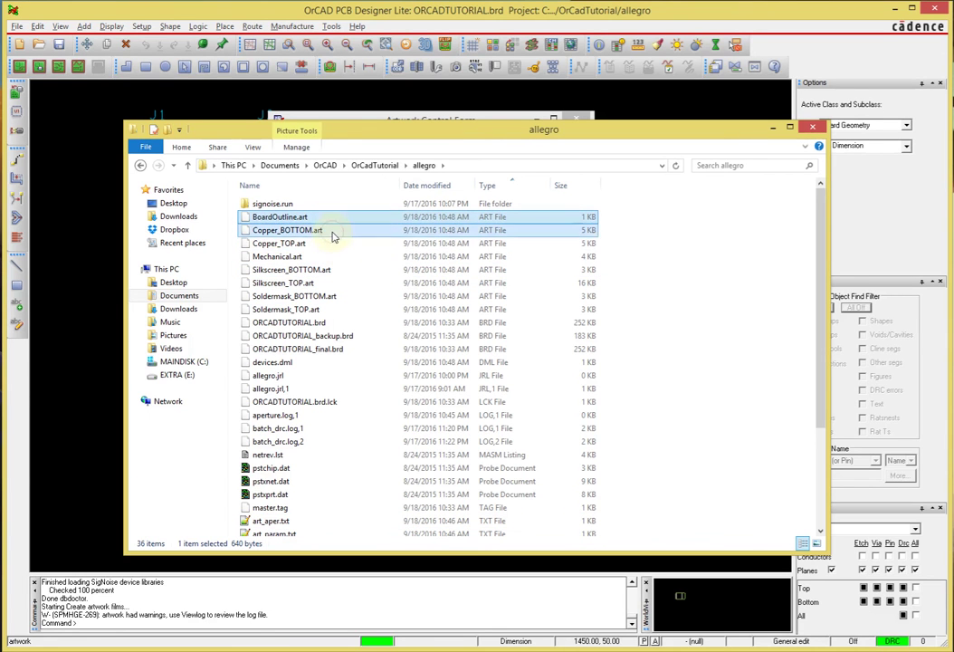
ctrl+click(330, 243)
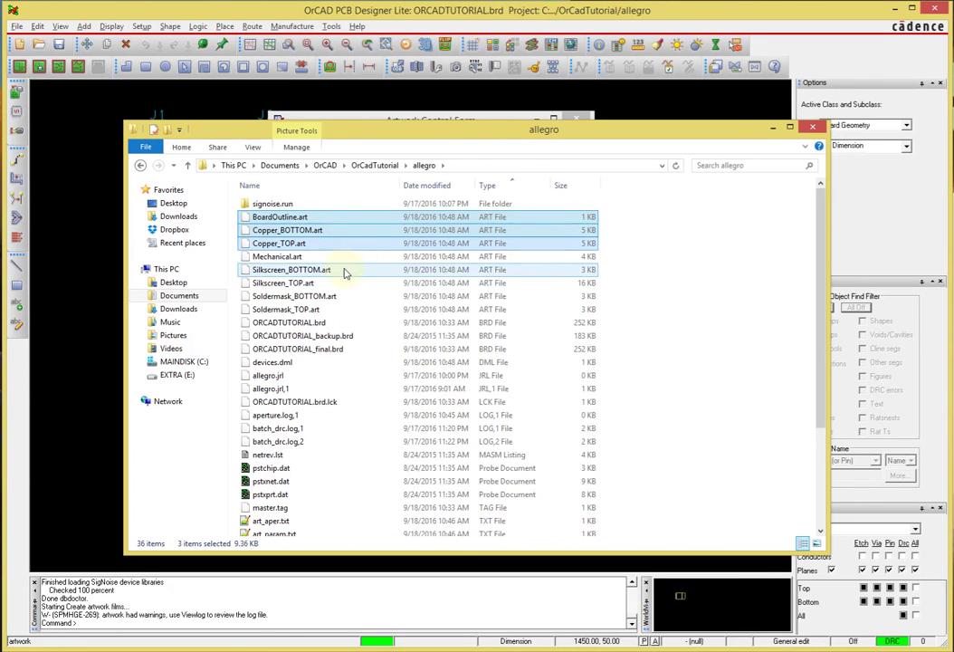
ctrl+click(343, 270)
ctrl+click(342, 283)
ctrl+click(339, 297)
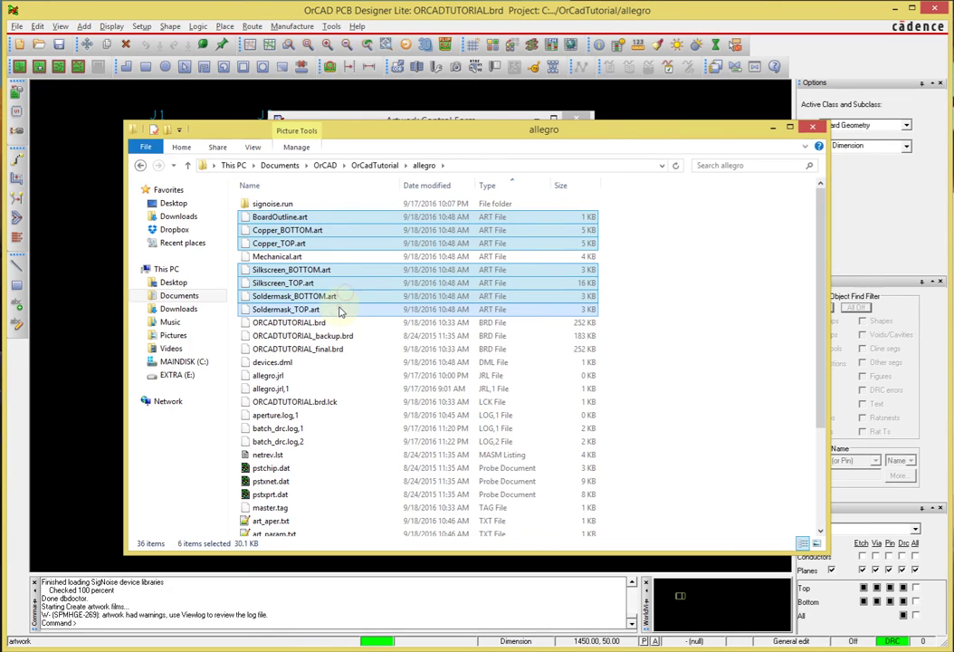
ctrl+click(340, 311)
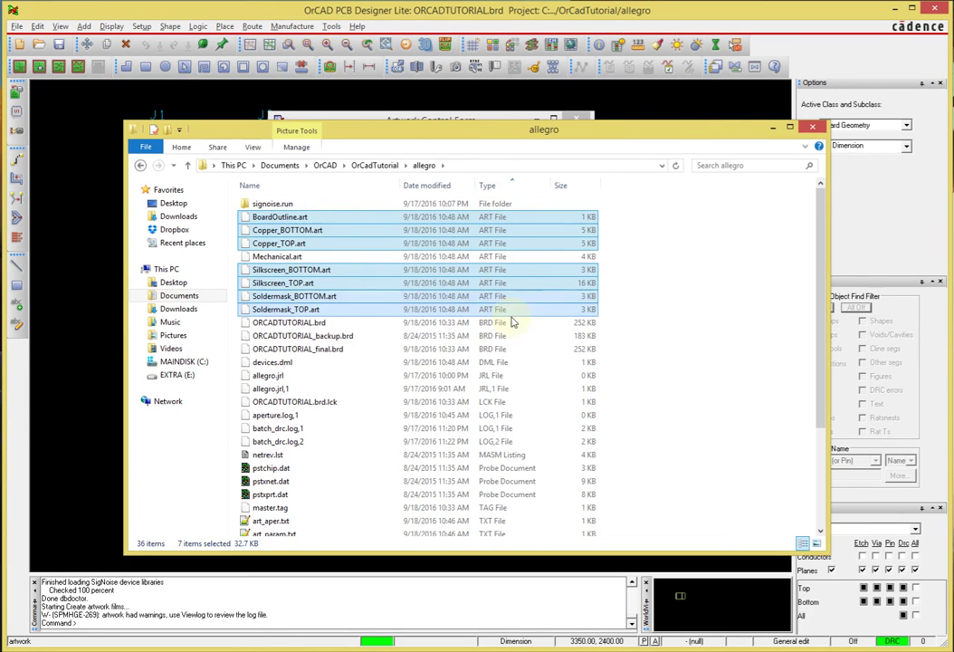
Step: Return to OrCAD PCB Designer and accept the Artwork Control Form
click(771, 129)
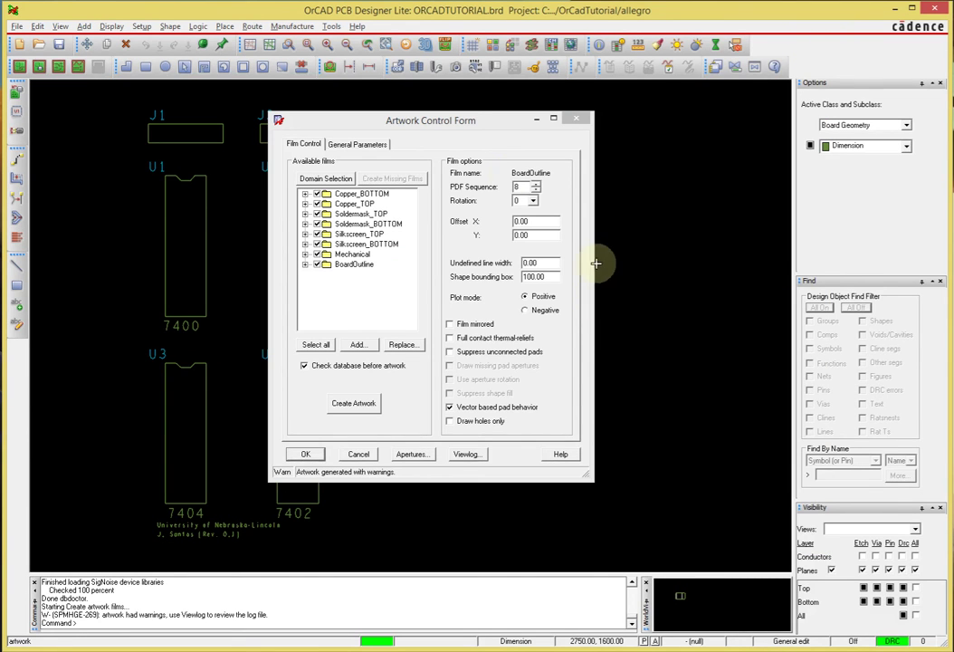
drag(461, 123, 493, 127)
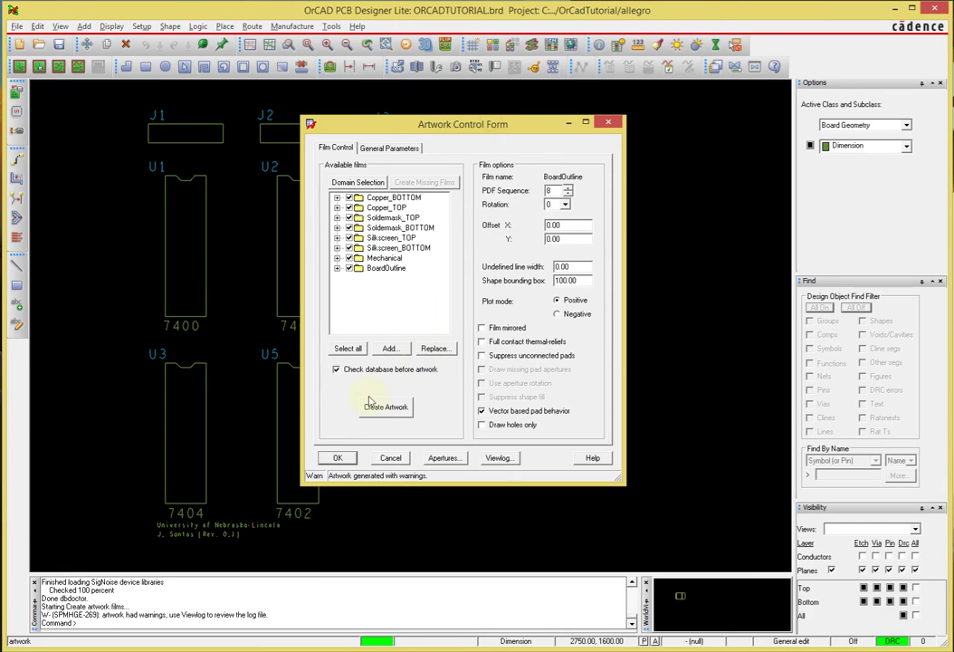
click(342, 459)
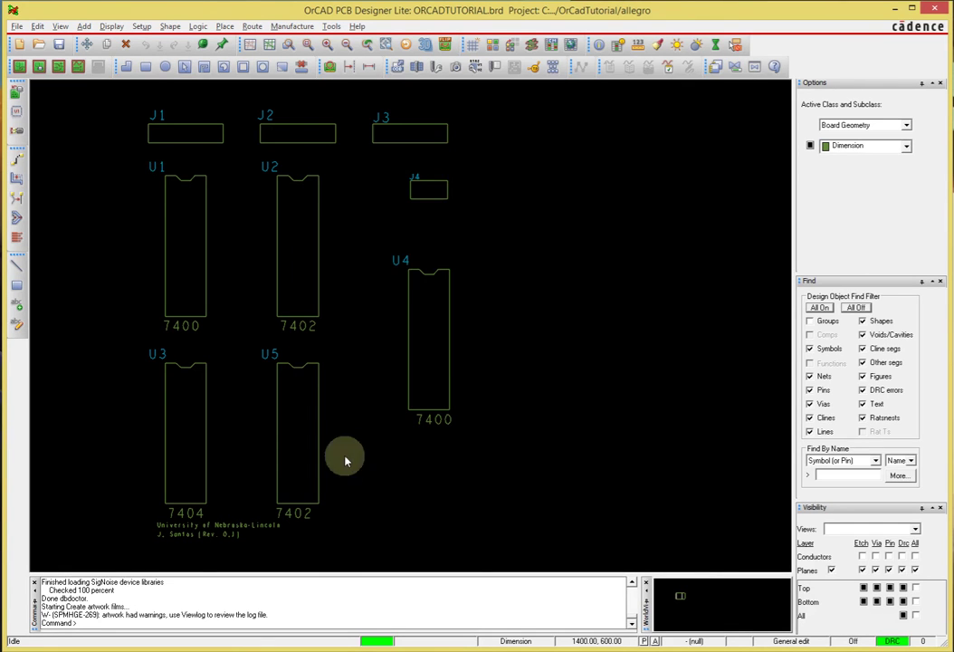
Step: Generate the NC drill file with the root file name ORCADTUTORIAL_ncdrill.drl and check the allegro folder for it
click(292, 26)
mouse_move(297, 87)
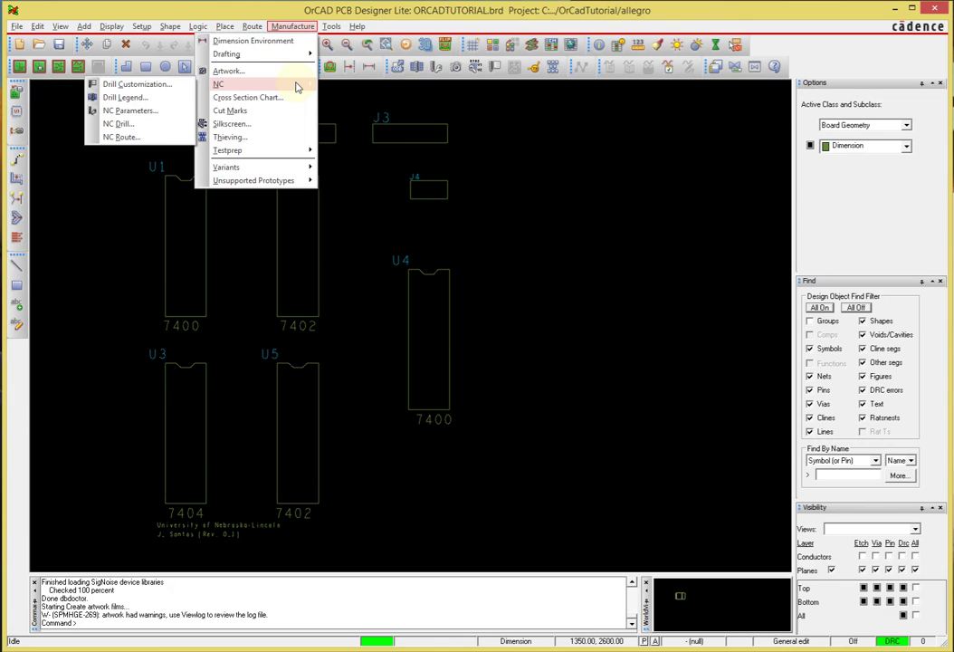
click(152, 125)
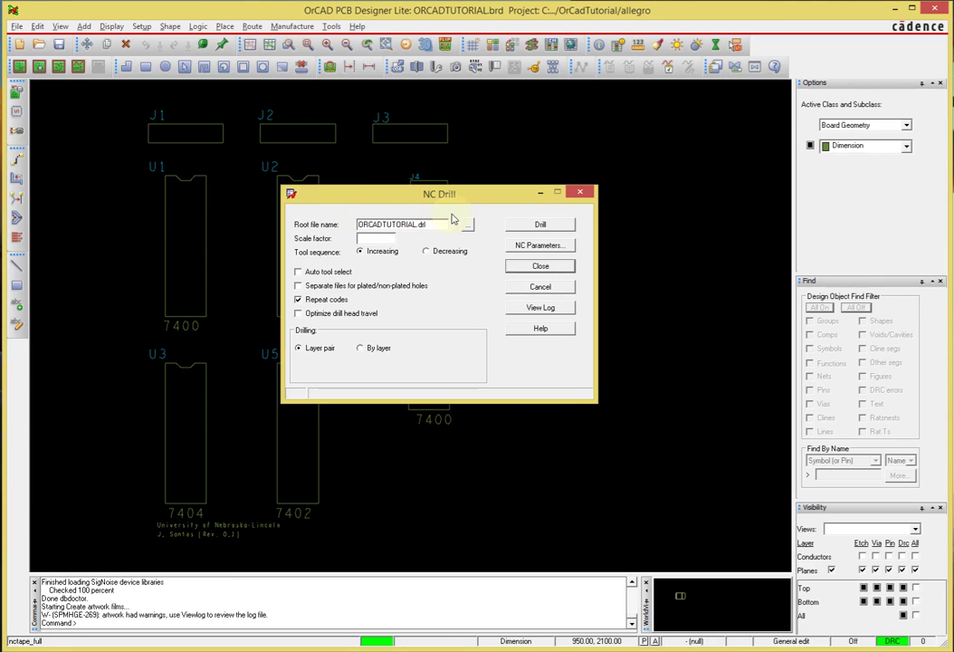
click(413, 224)
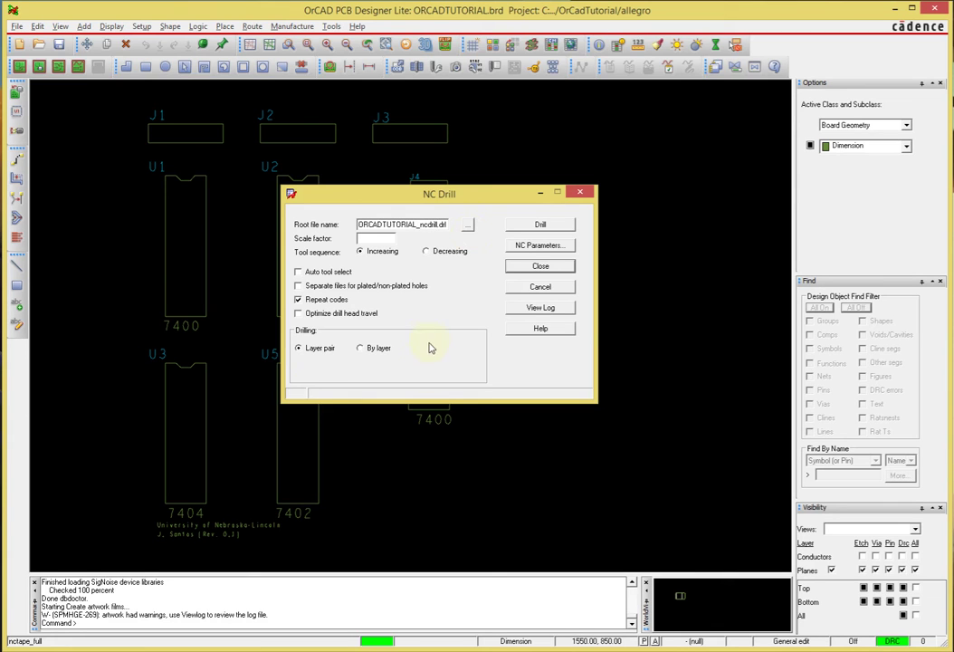
click(540, 225)
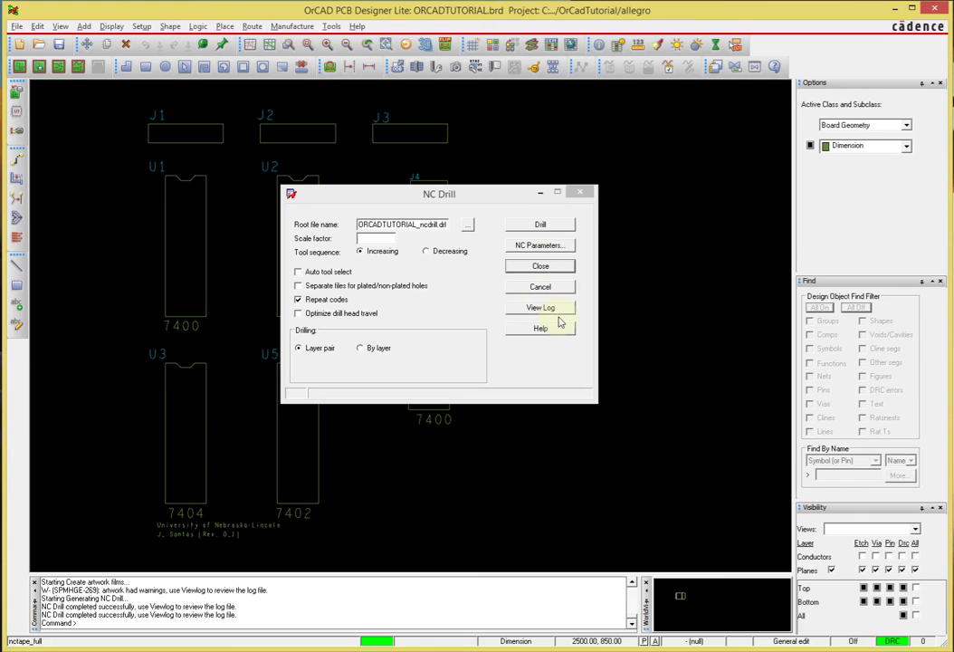
click(540, 266)
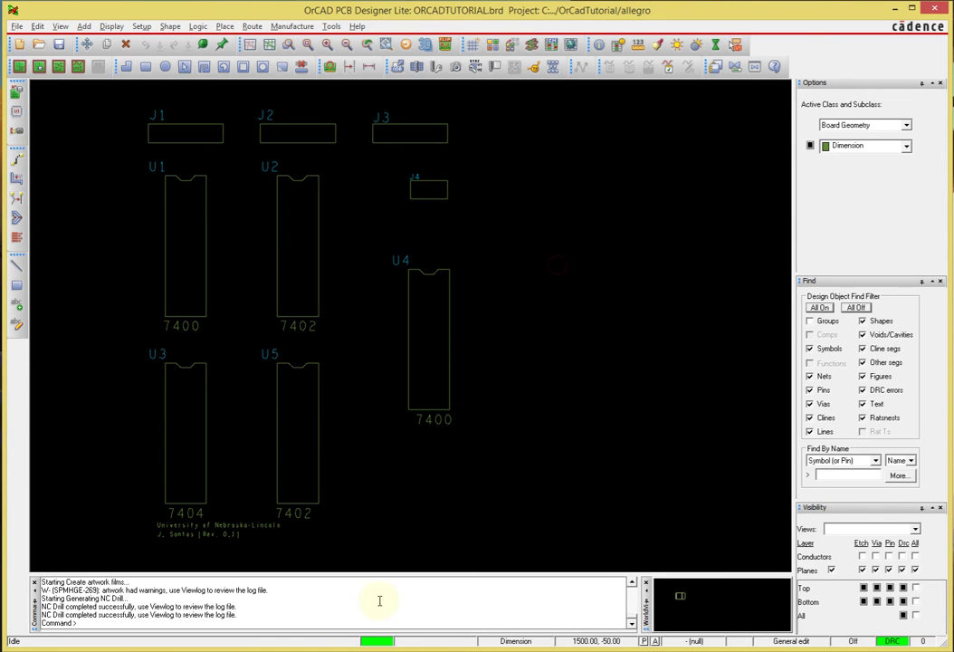
key(alt+Tab)
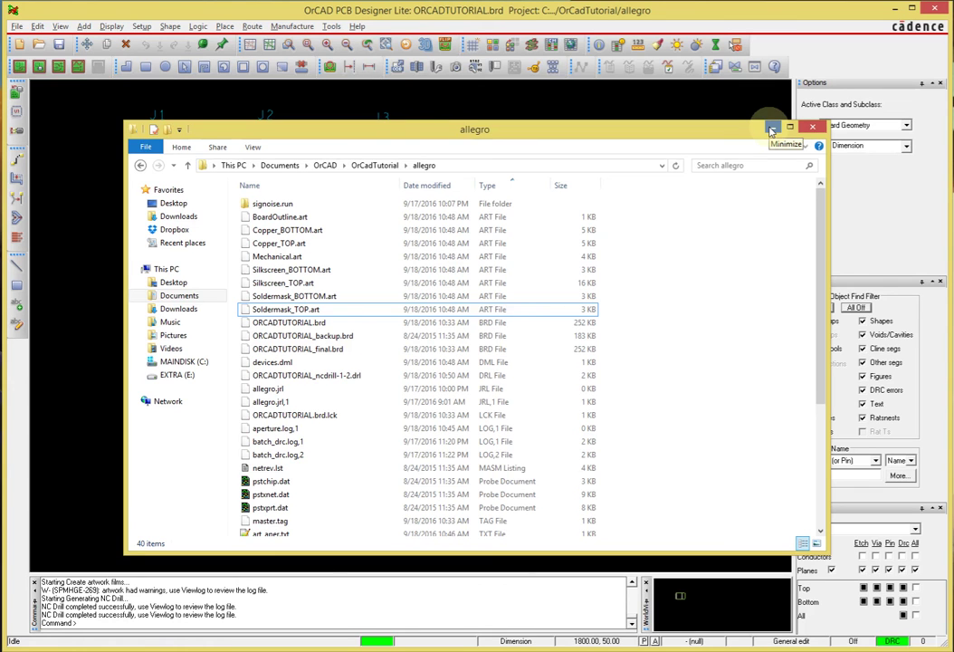
click(772, 130)
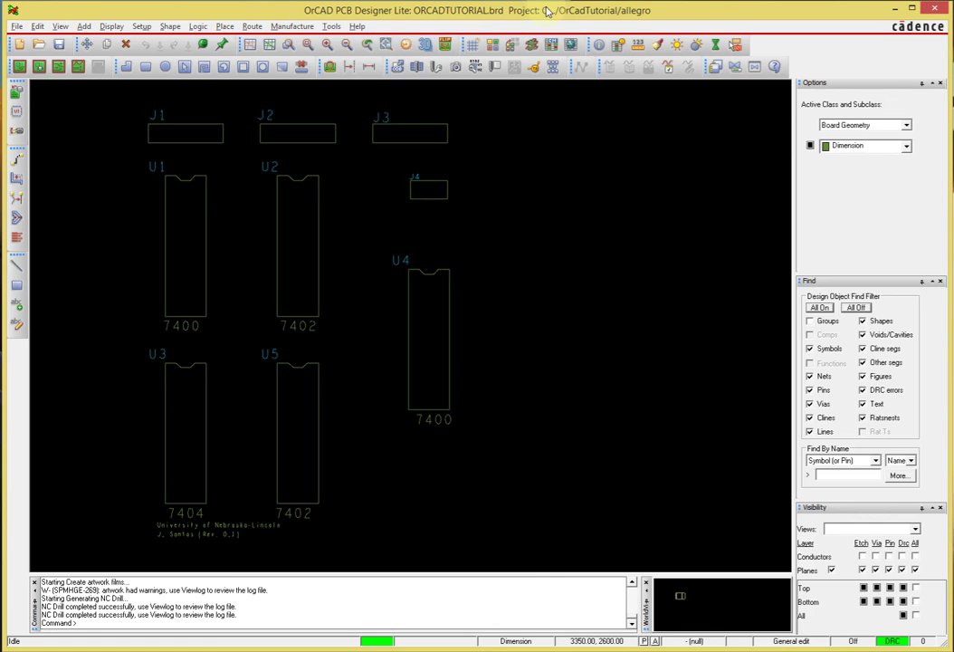
click(444, 44)
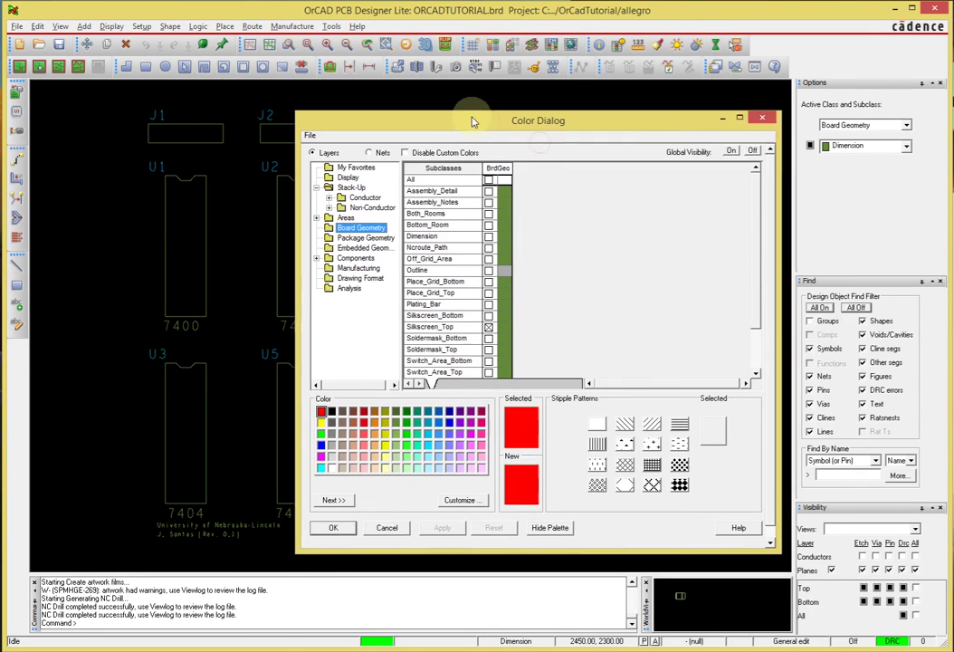
drag(472, 120, 410, 101)
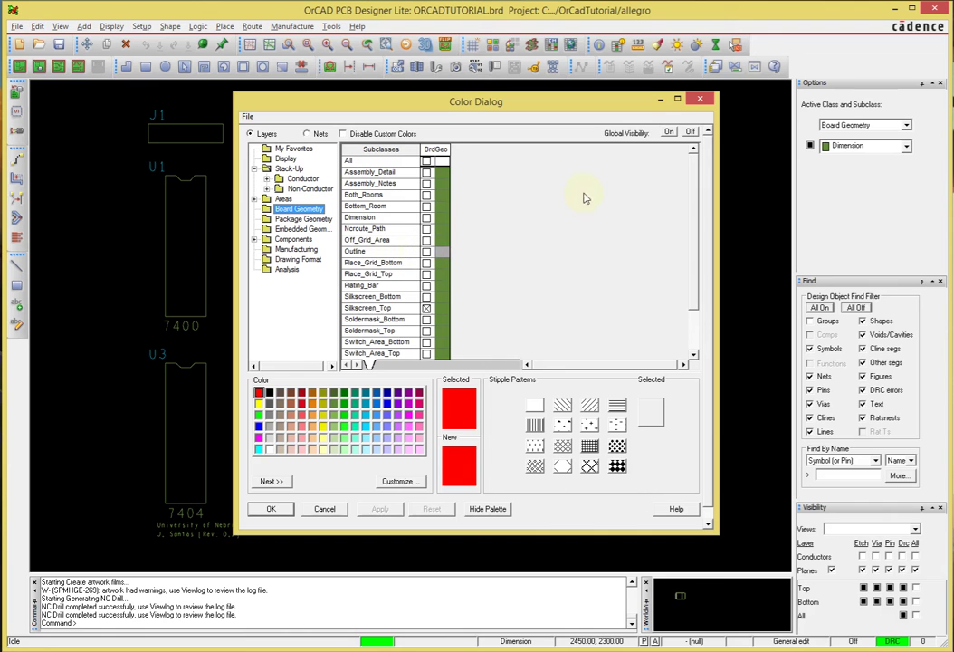
drag(619, 102, 598, 99)
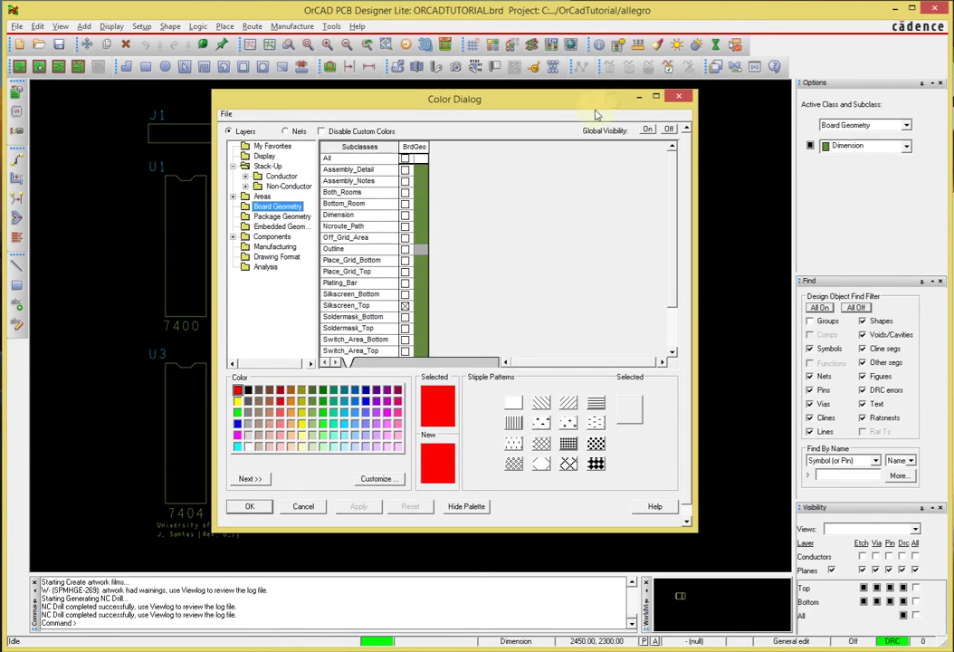
click(678, 96)
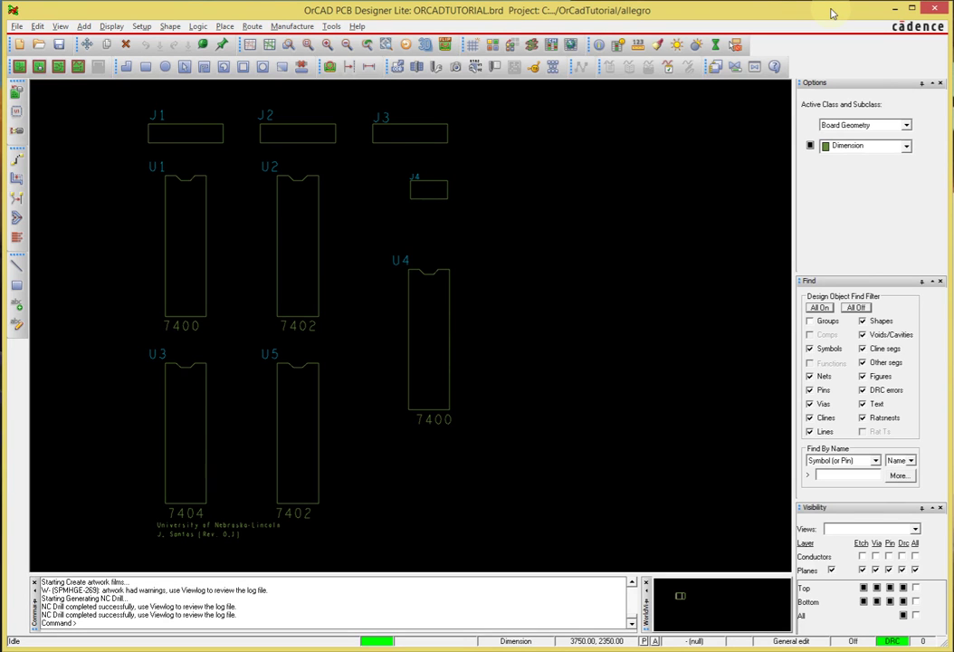
Step: Minimize OrCAD PCB Designer and switch to ViewMate with its empty new job
click(895, 10)
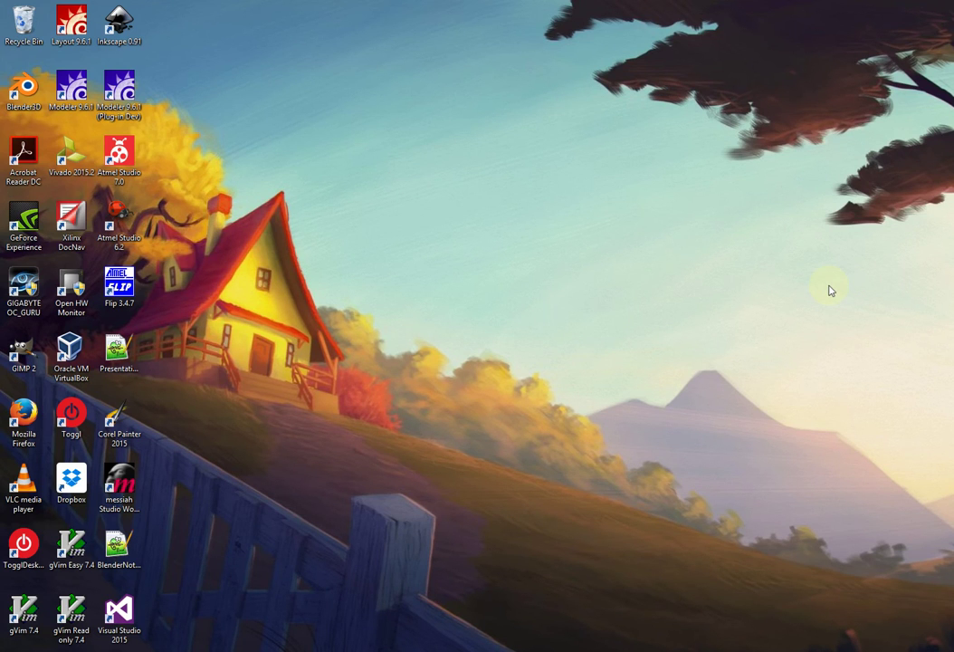
click(864, 625)
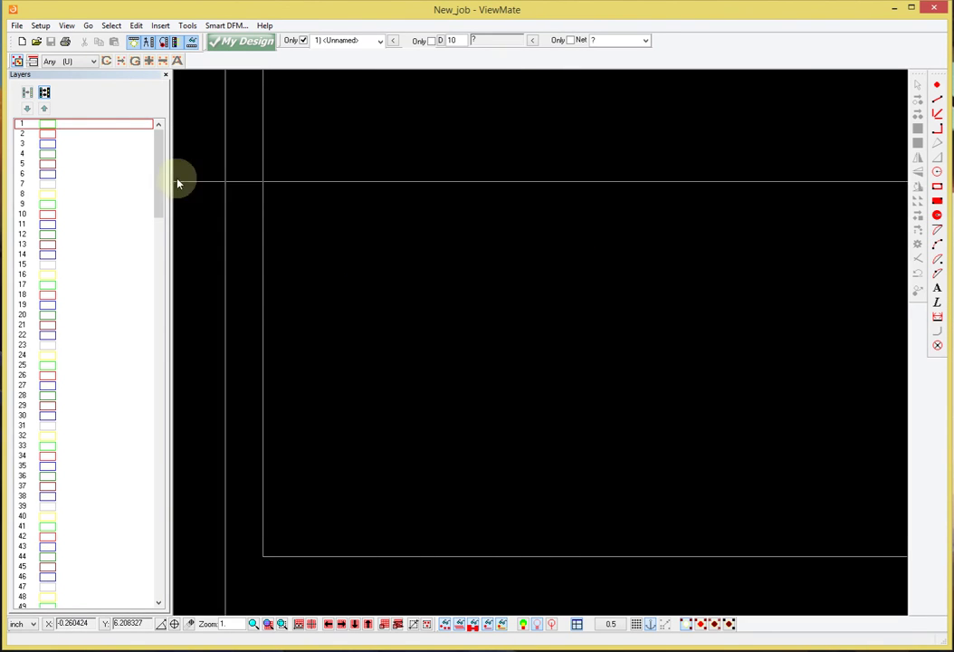
right_click(109, 129)
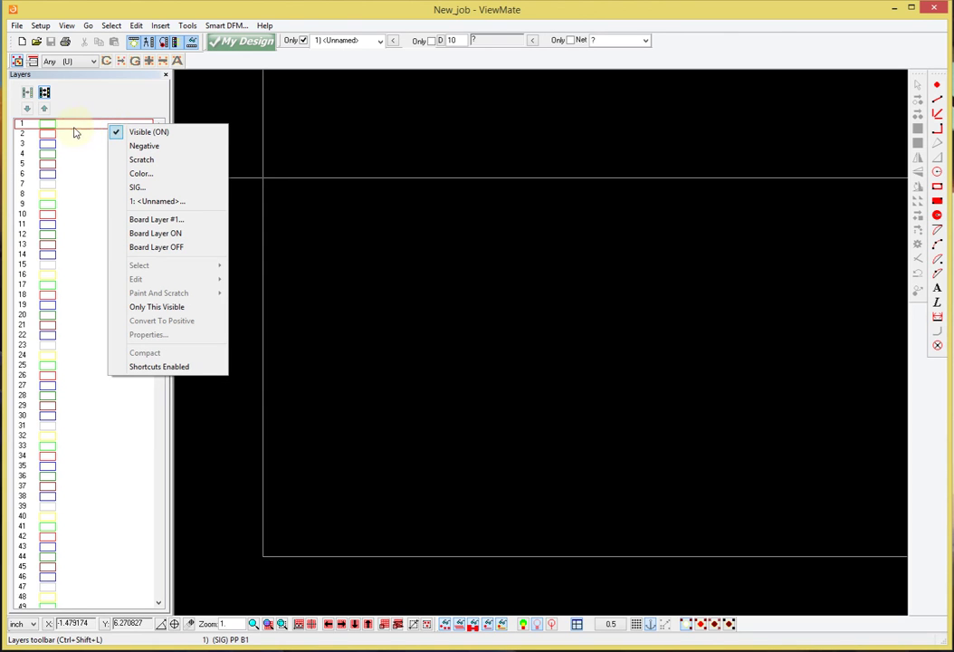
click(62, 7)
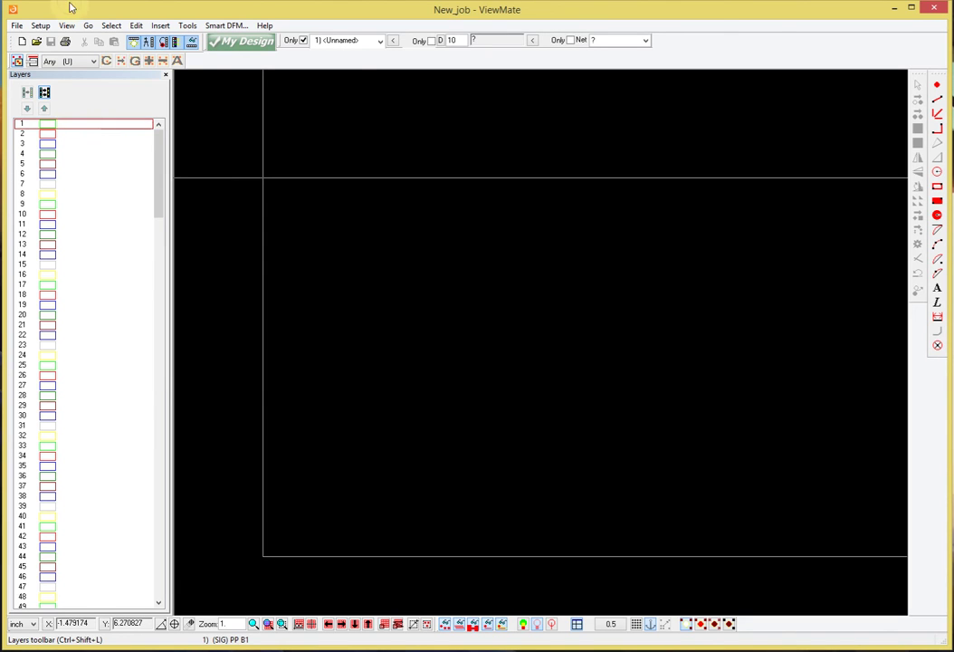
click(16, 26)
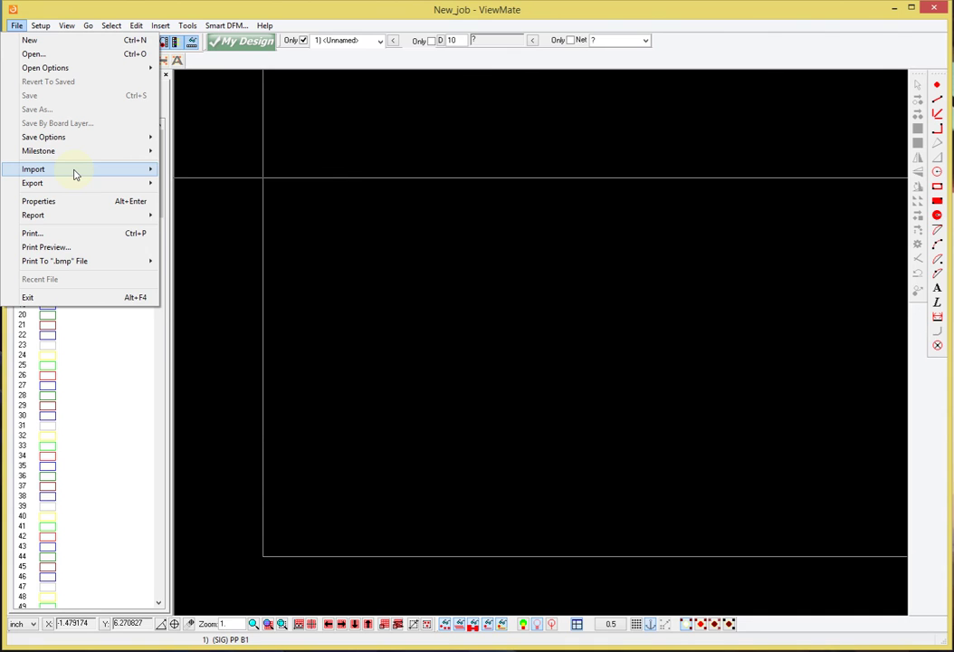
mouse_move(74, 172)
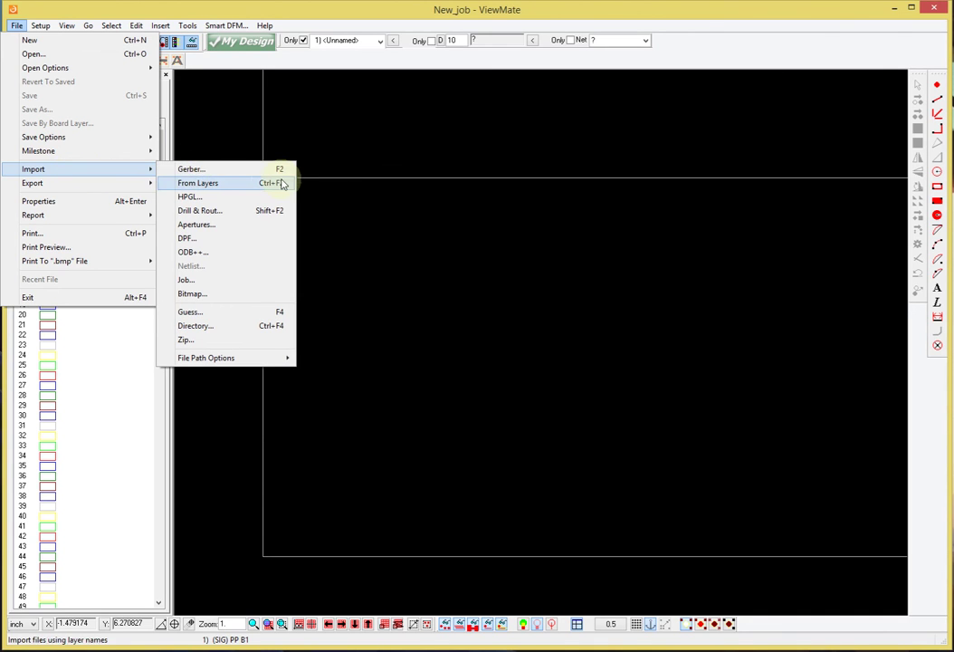
click(314, 5)
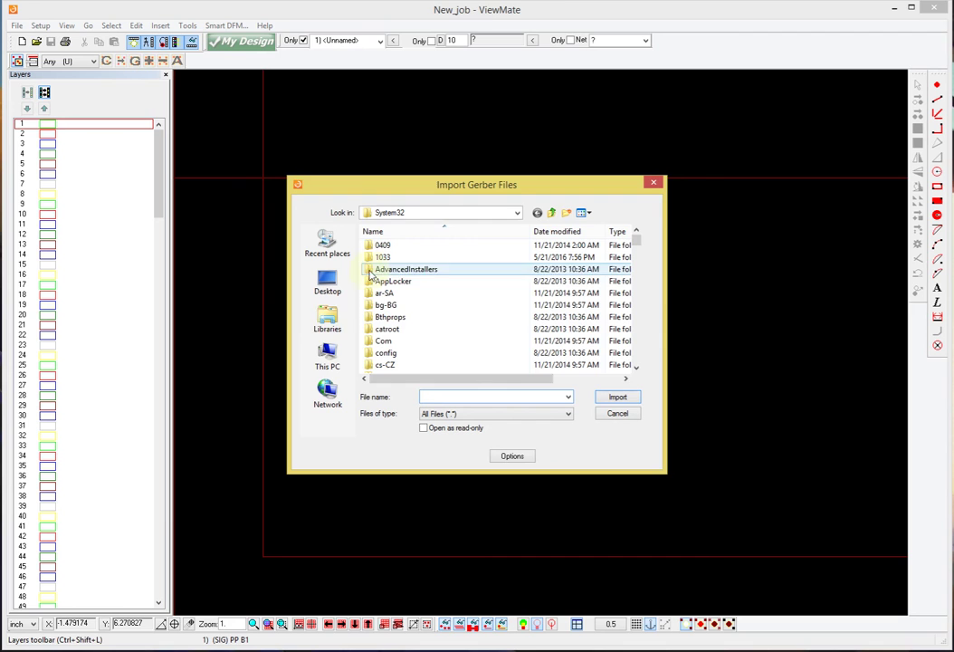
click(327, 356)
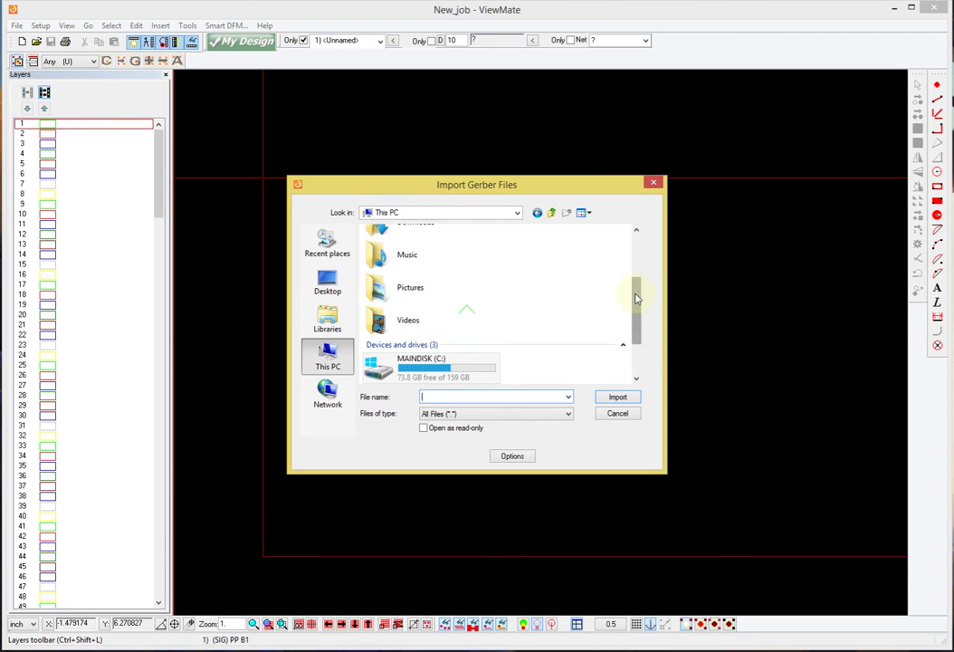
drag(636, 296, 639, 270)
double_click(436, 301)
click(551, 212)
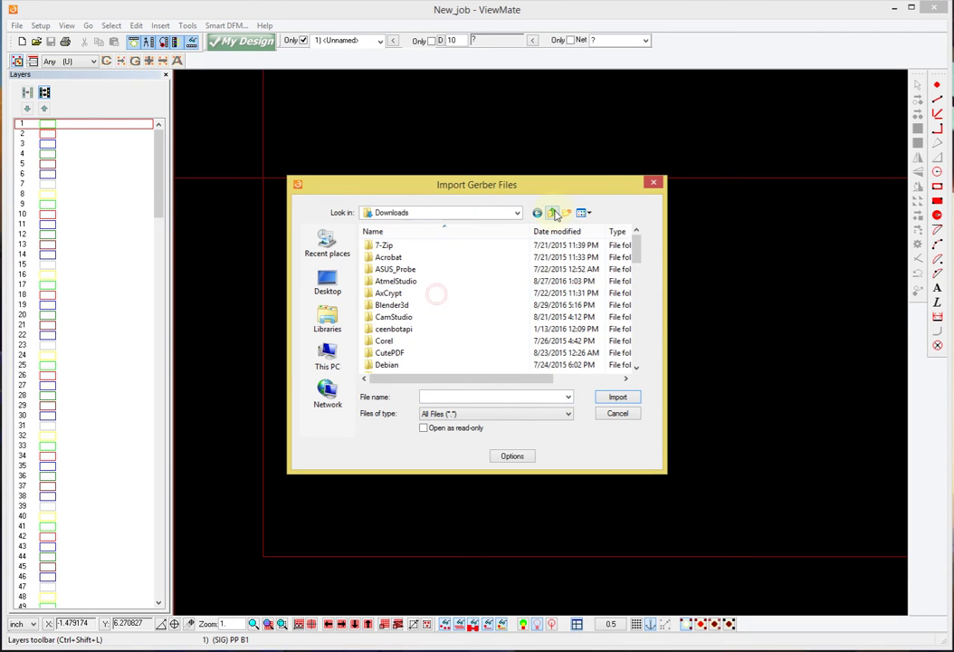
click(422, 288)
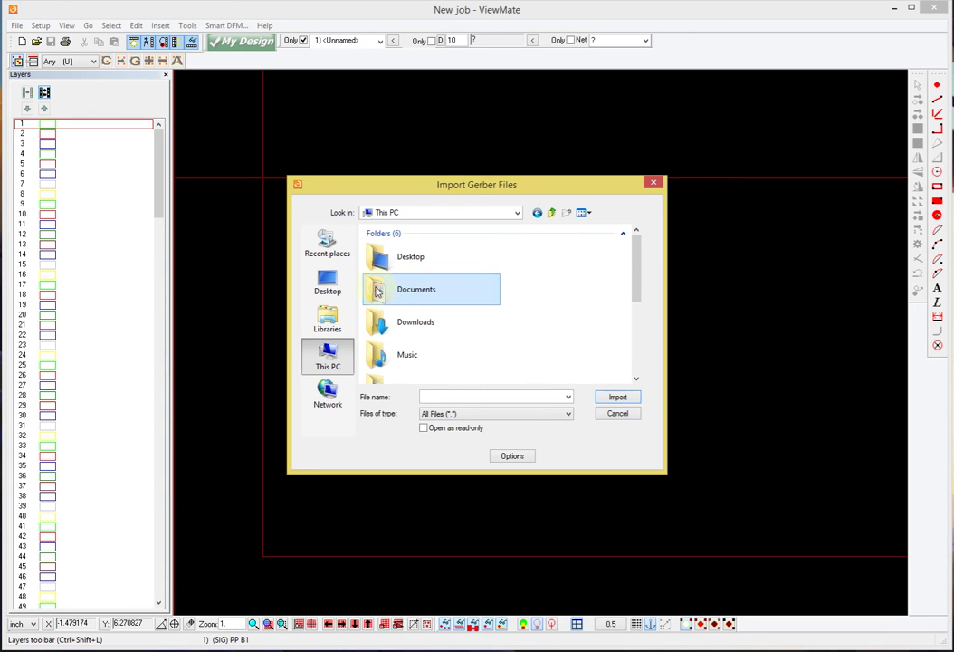
click(617, 412)
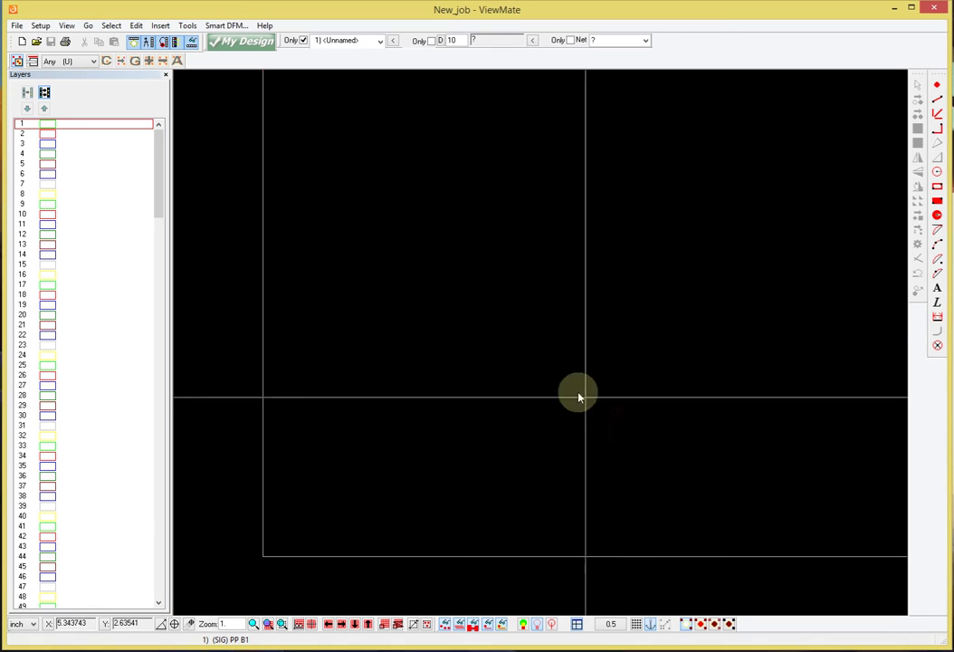
Step: Start a Gerber import for layer 1 and browse to the allegro folder under Documents, OrCAD, OrCadTutorial
double_click(304, 210)
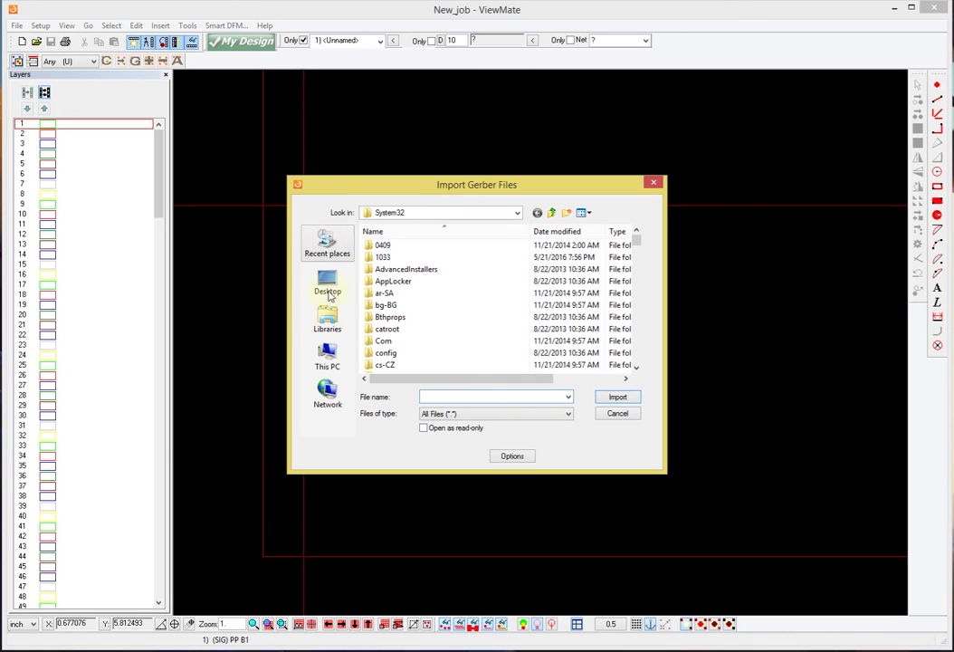
click(327, 358)
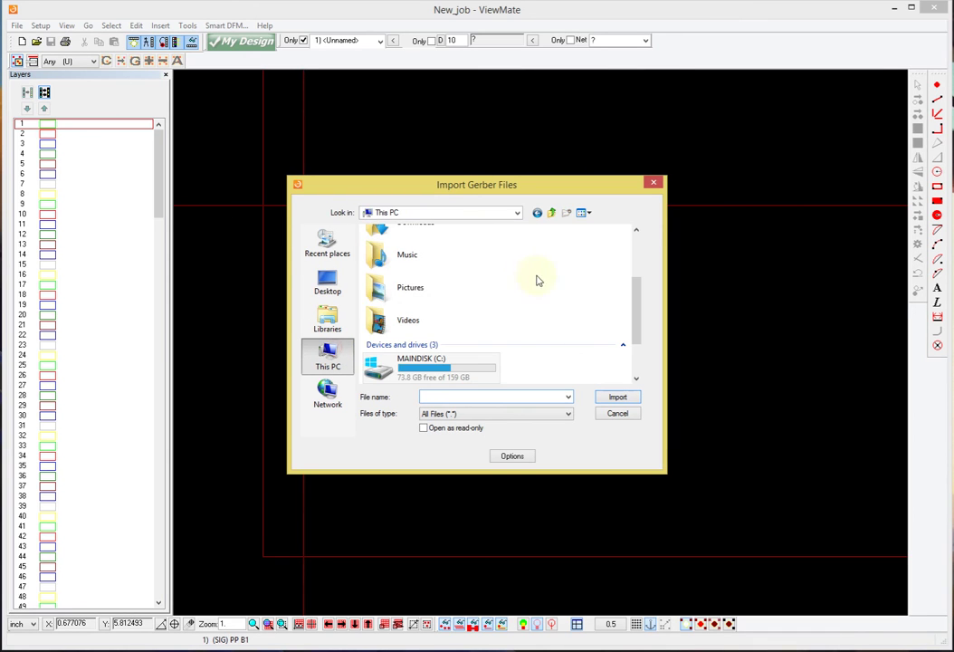
drag(634, 304, 639, 264)
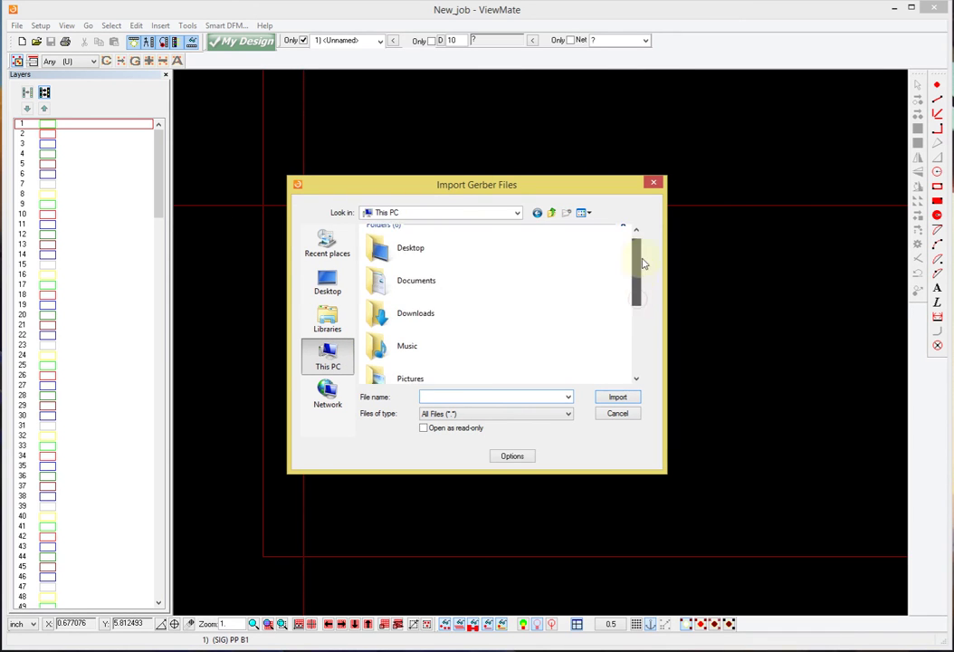
click(376, 299)
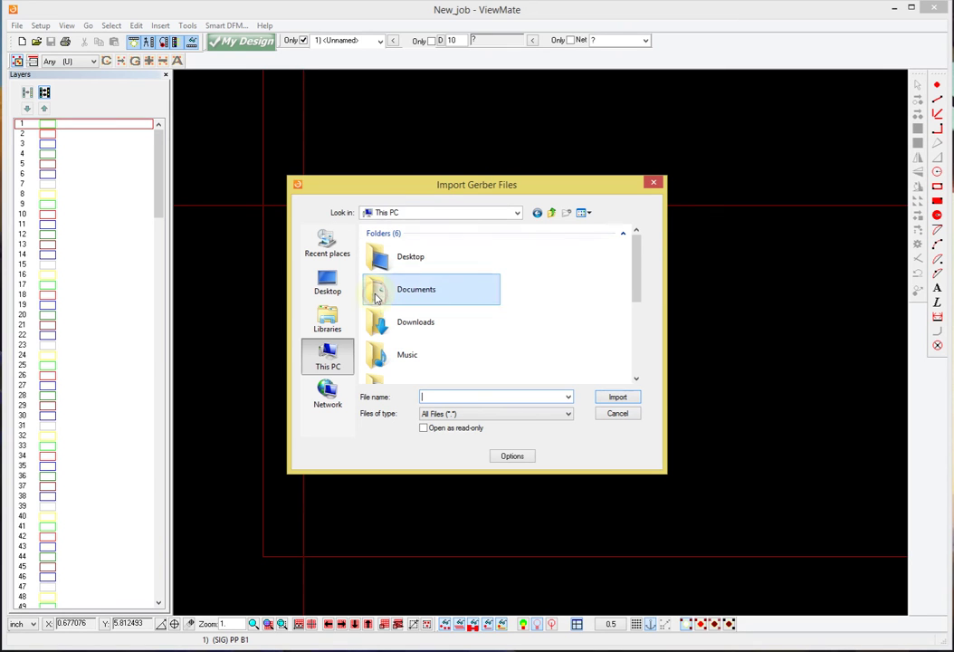
double_click(376, 299)
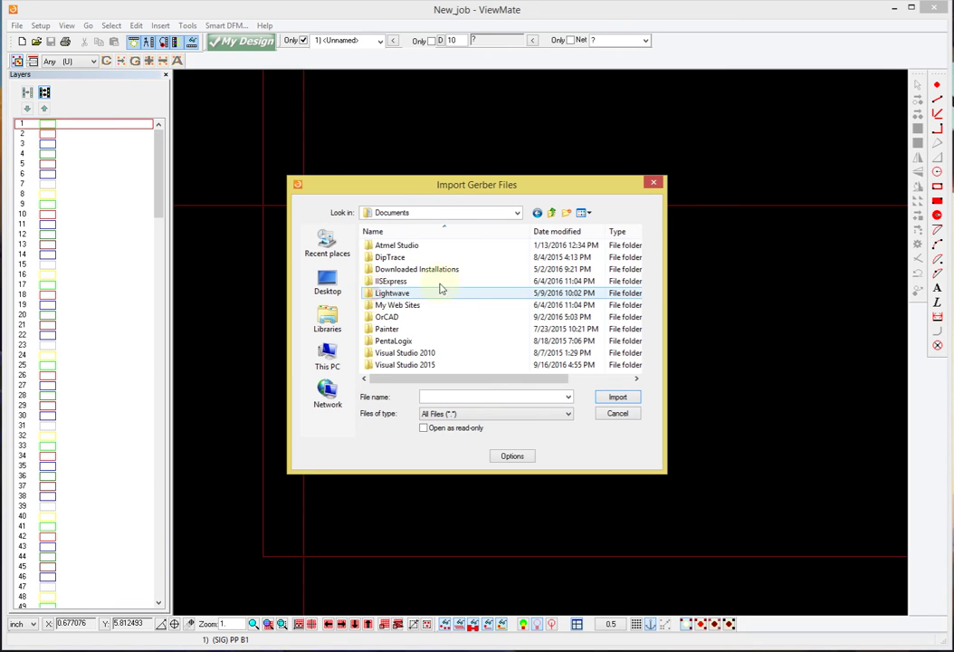
double_click(380, 317)
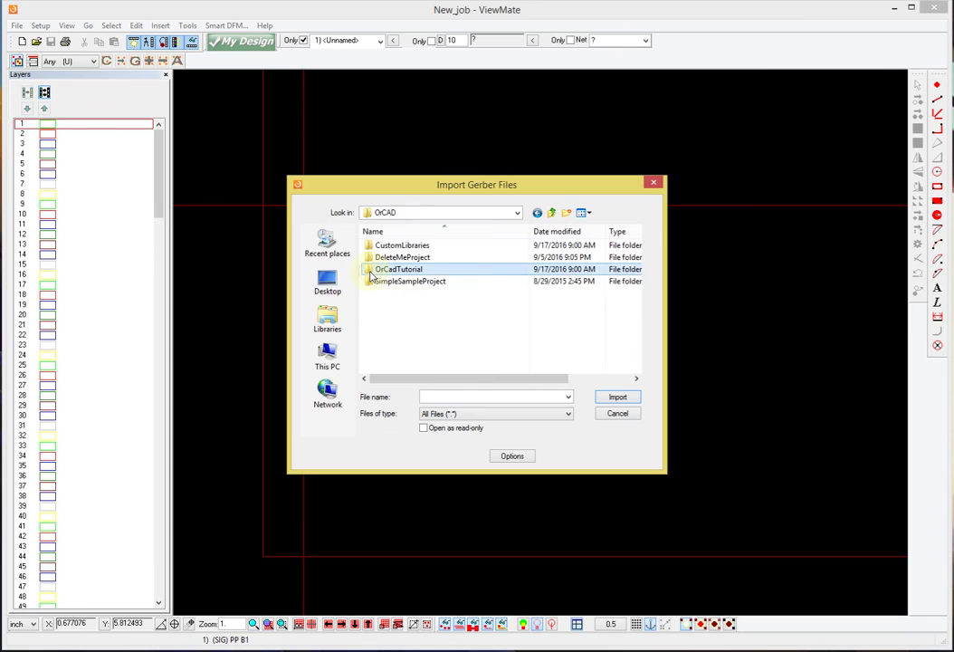
double_click(373, 271)
double_click(384, 245)
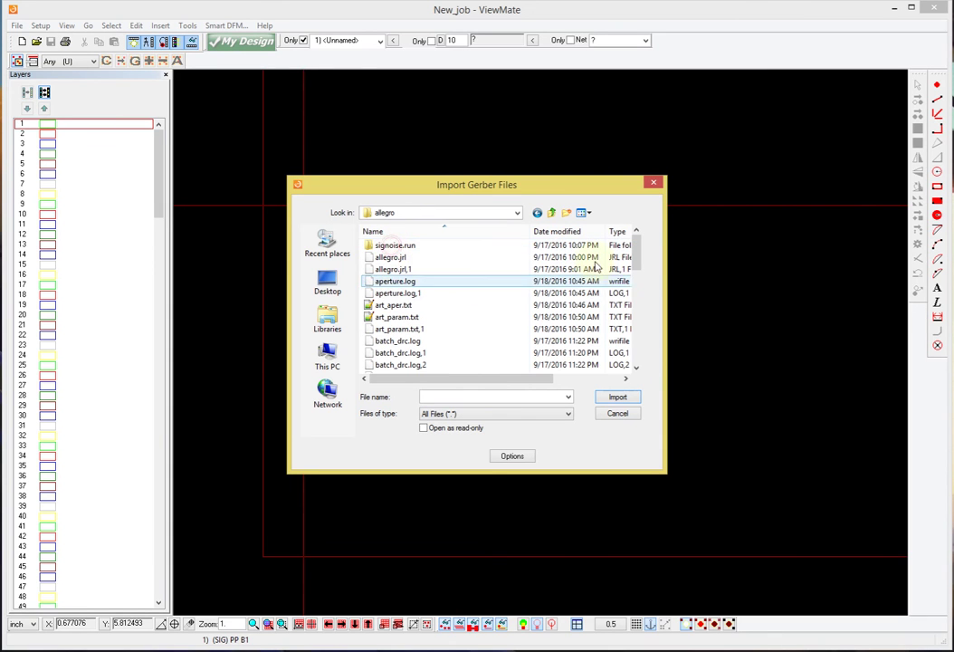
Step: Sort the allegro folder's files by type and import Soldermask_TOP.art into layer 1
mouse_move(637, 248)
mouse_down()
mouse_move(640, 326)
mouse_move(647, 267)
mouse_up()
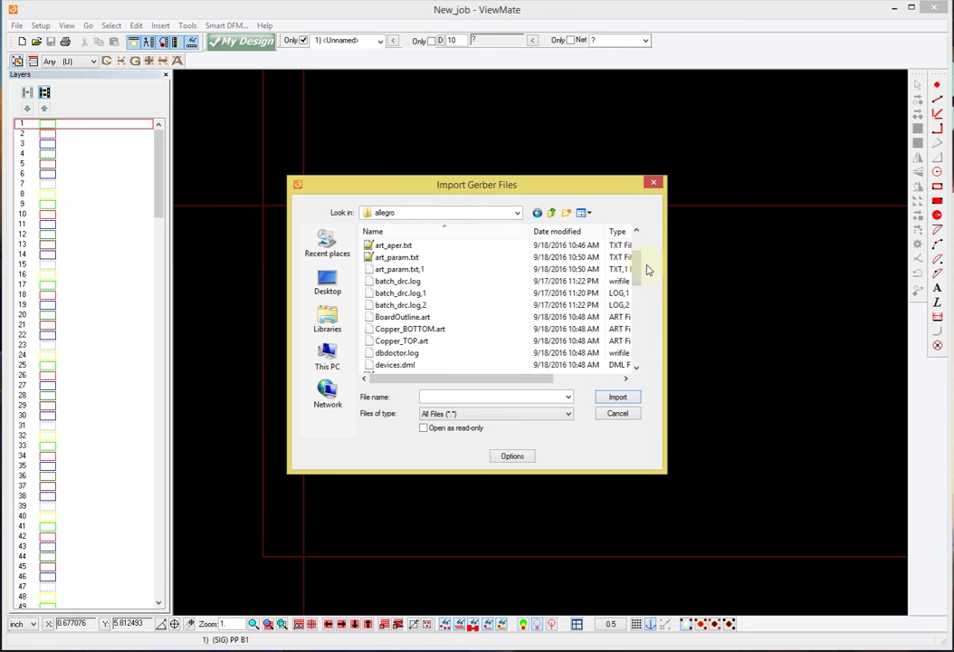
click(620, 230)
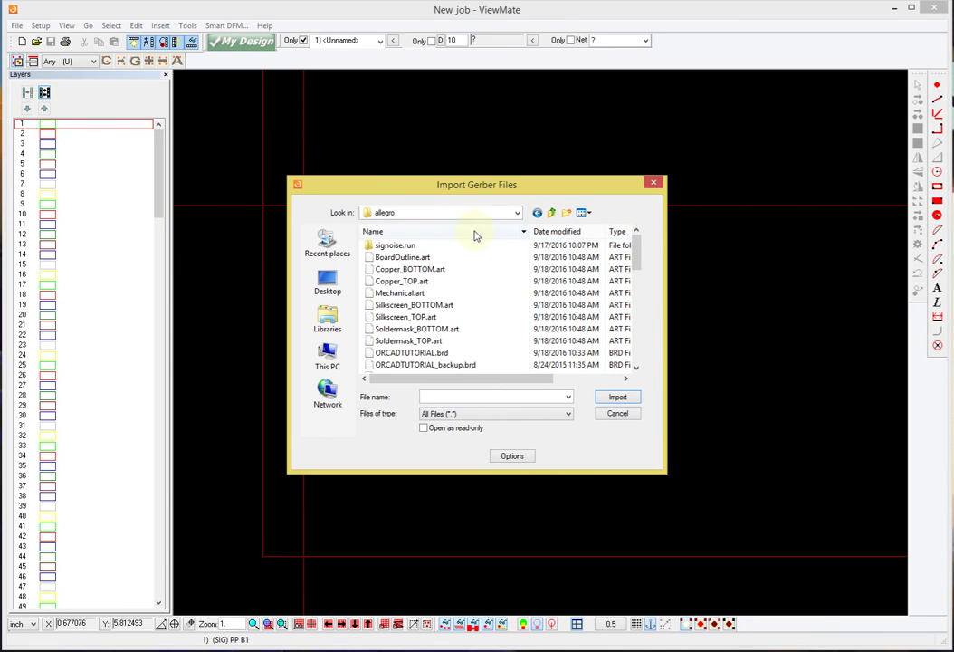
click(471, 348)
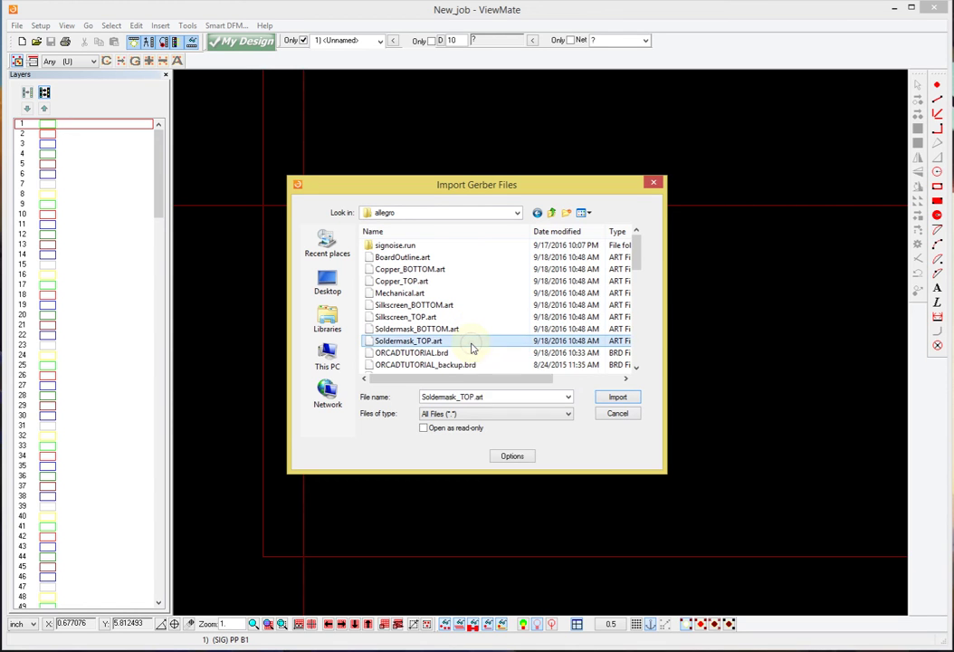
click(617, 397)
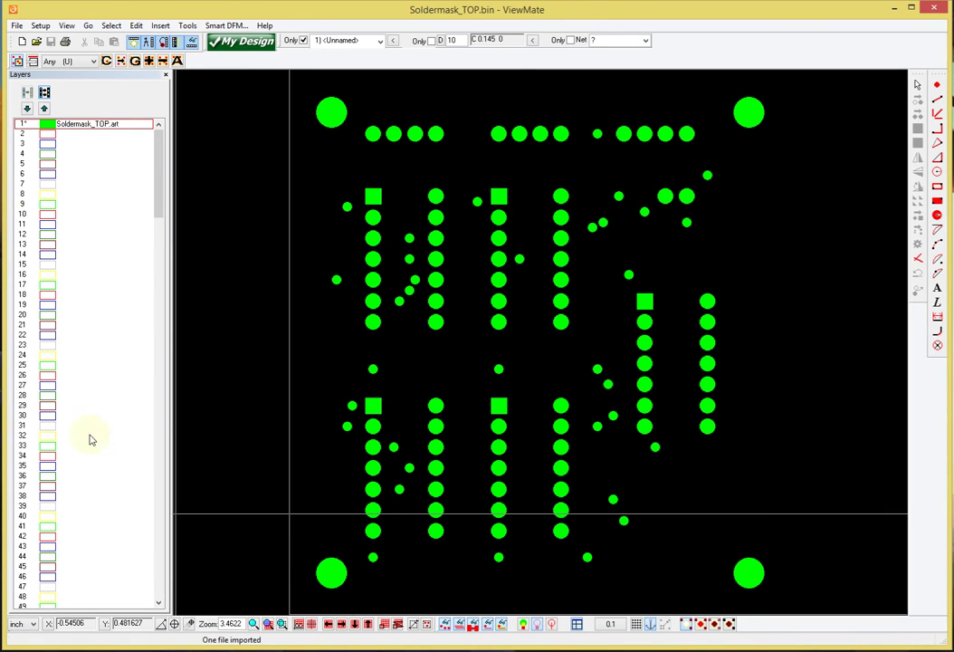
Step: Import the Gerber file Silkscreen_TOP.art into layer 2
click(78, 134)
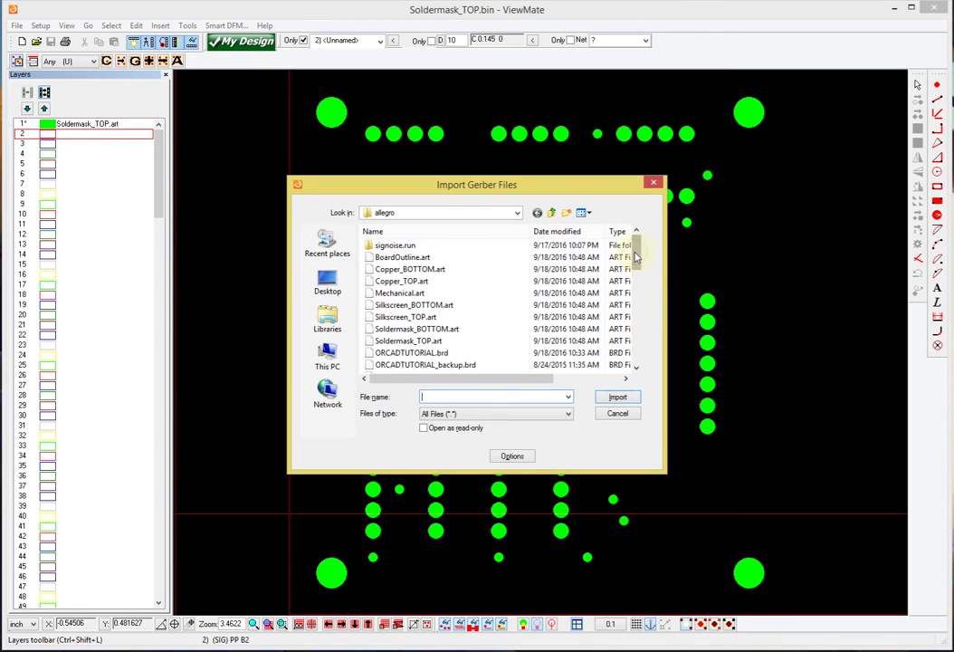
drag(635, 252, 637, 257)
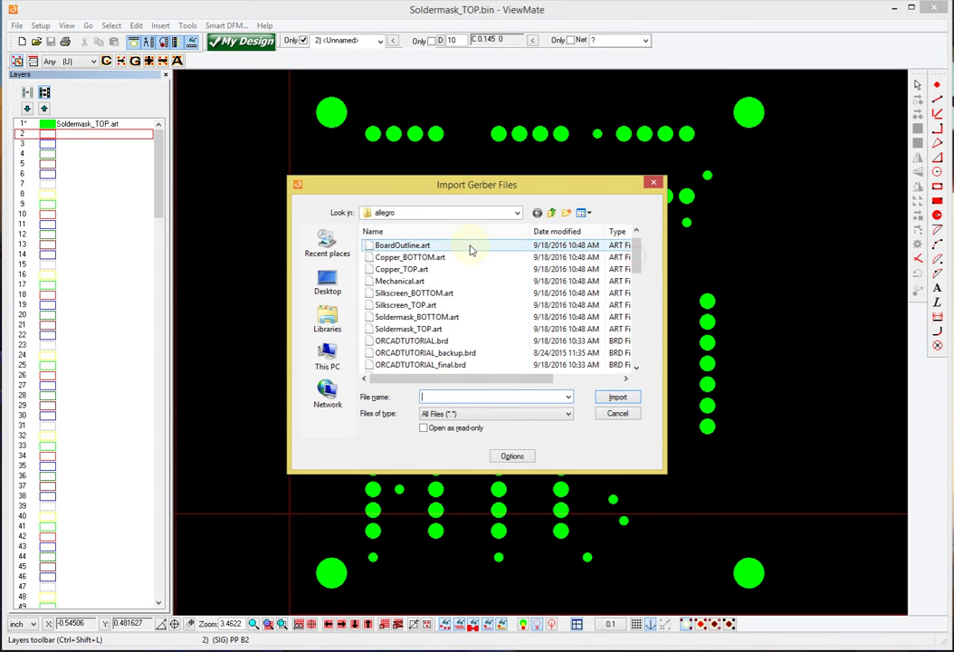
click(457, 308)
click(617, 399)
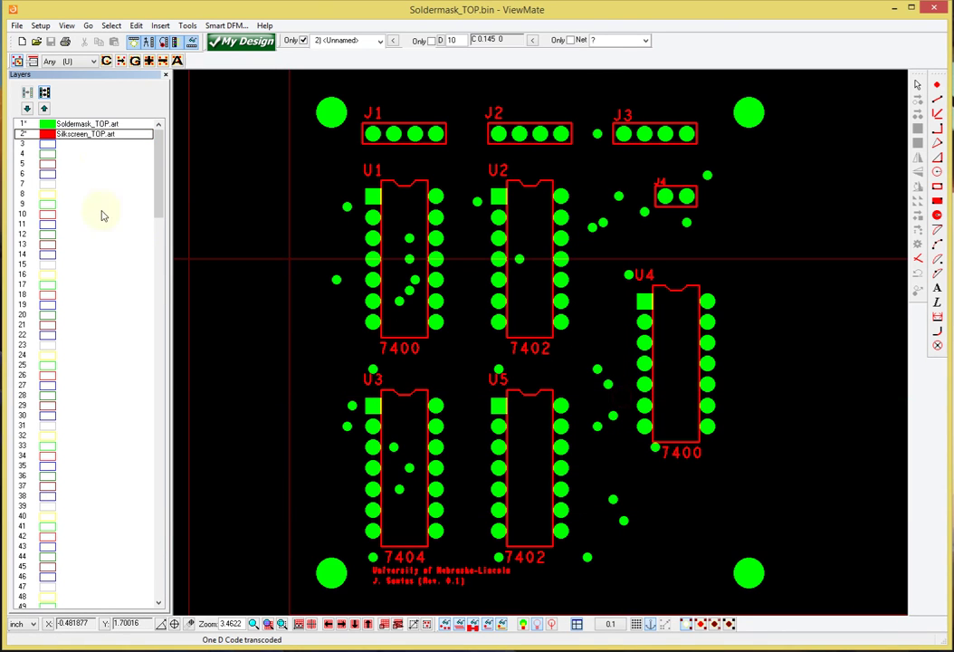
Step: Import the Gerber files Copper_TOP.art into layer 3 and Copper_BOTTOM.art into layer 4
double_click(72, 145)
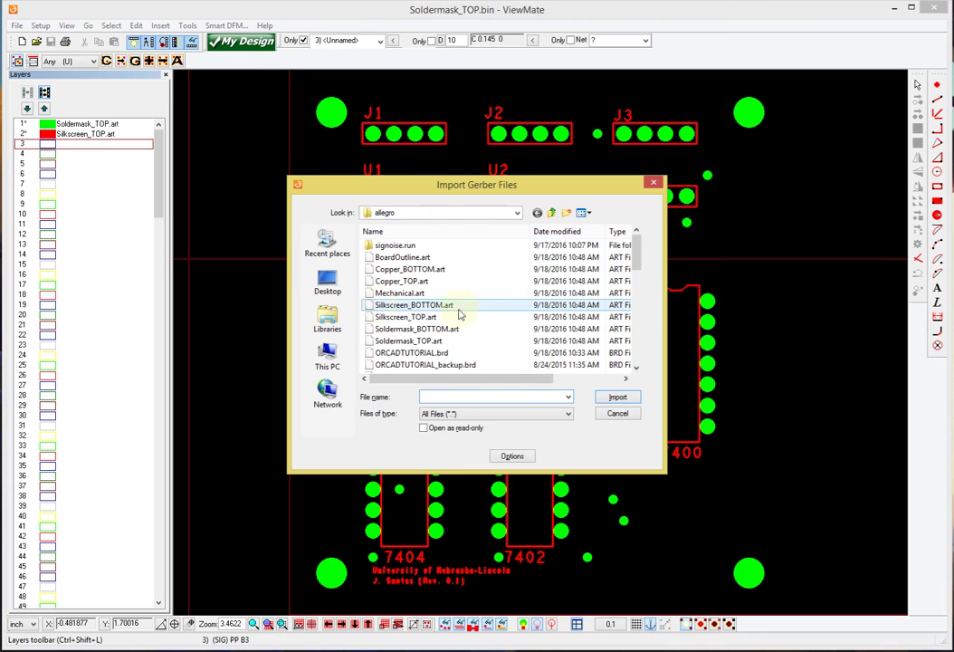
click(438, 282)
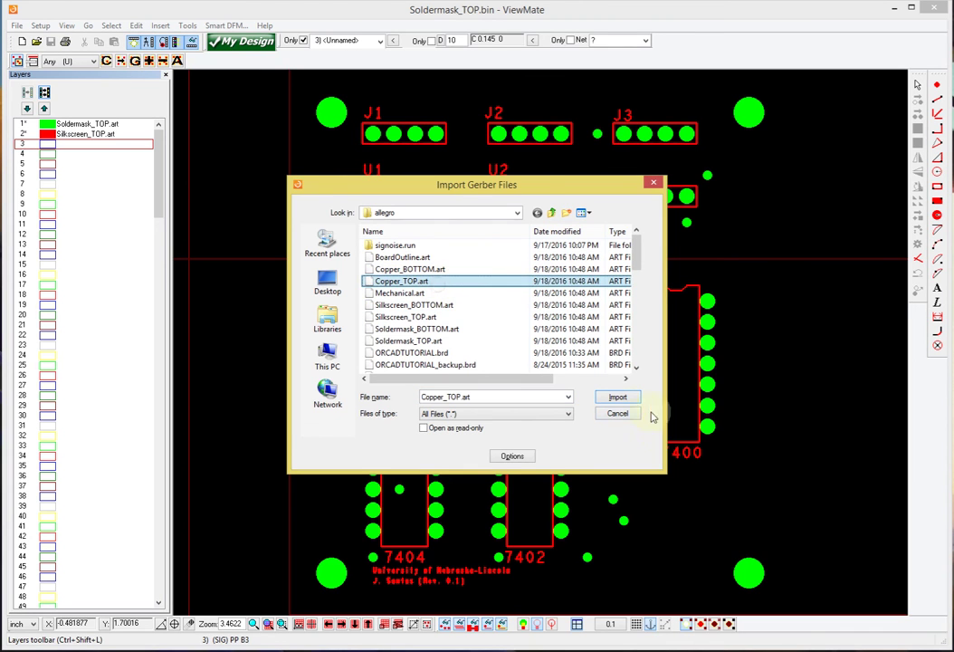
click(617, 397)
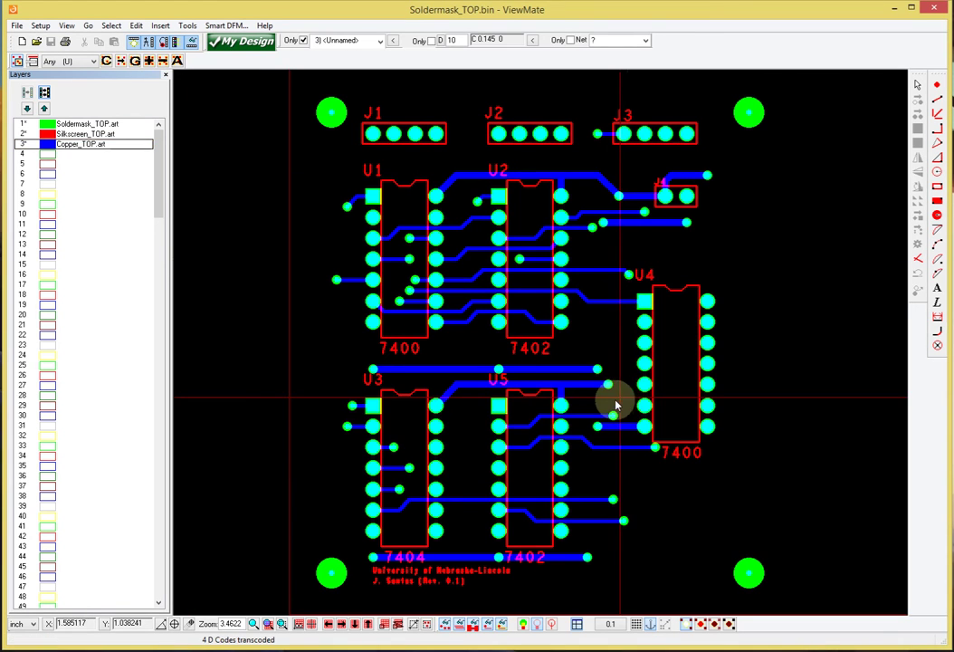
double_click(72, 156)
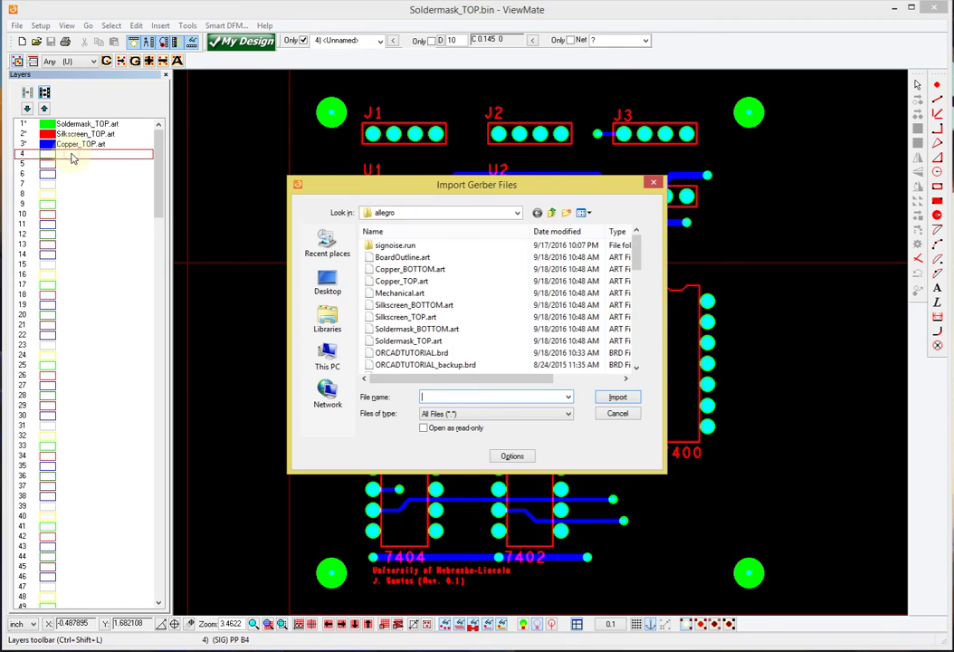
click(455, 269)
click(619, 397)
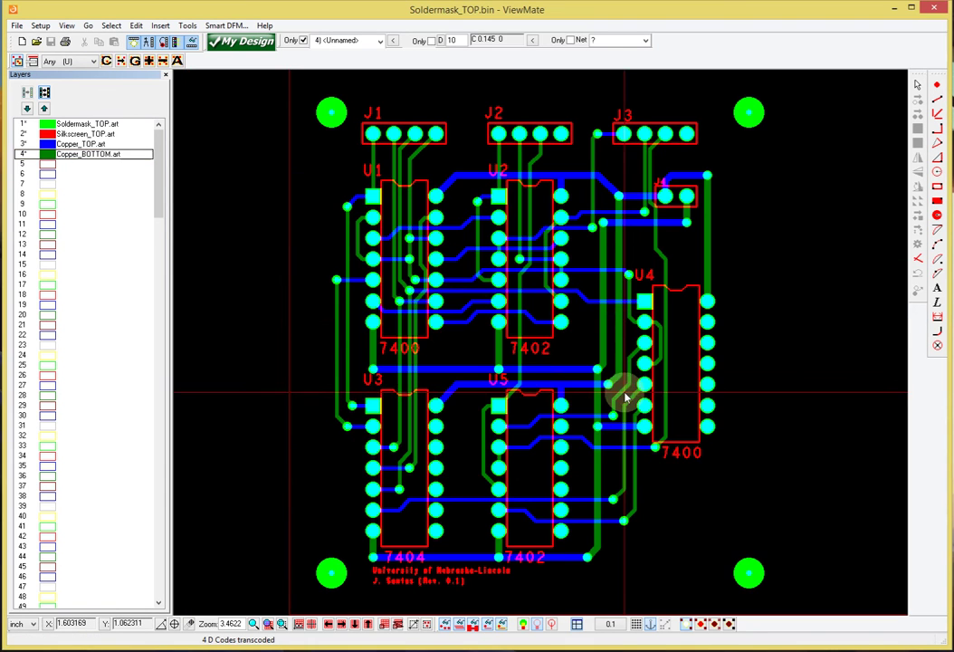
Step: Import the Gerber files Silkscreen_BOTTOM.art into layer 5 and Soldermask_BOTTOM.art into layer 6
double_click(89, 166)
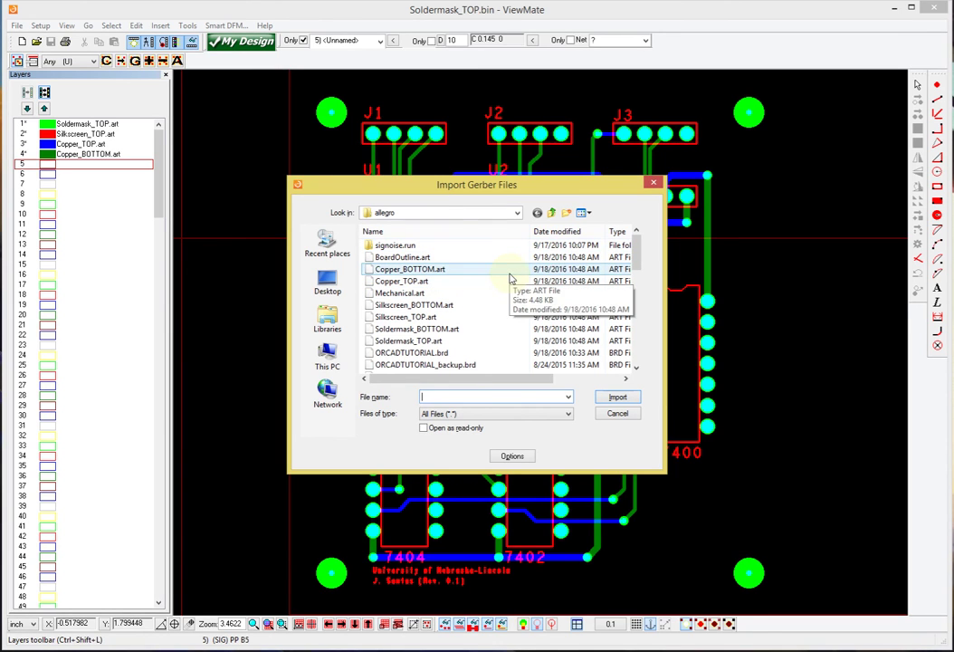
click(465, 306)
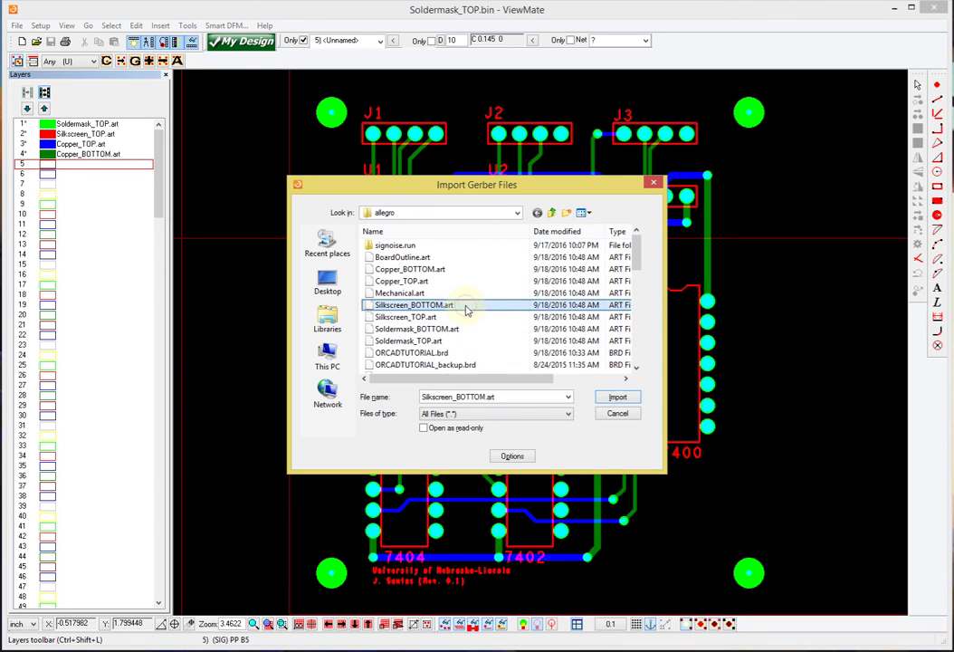
click(616, 397)
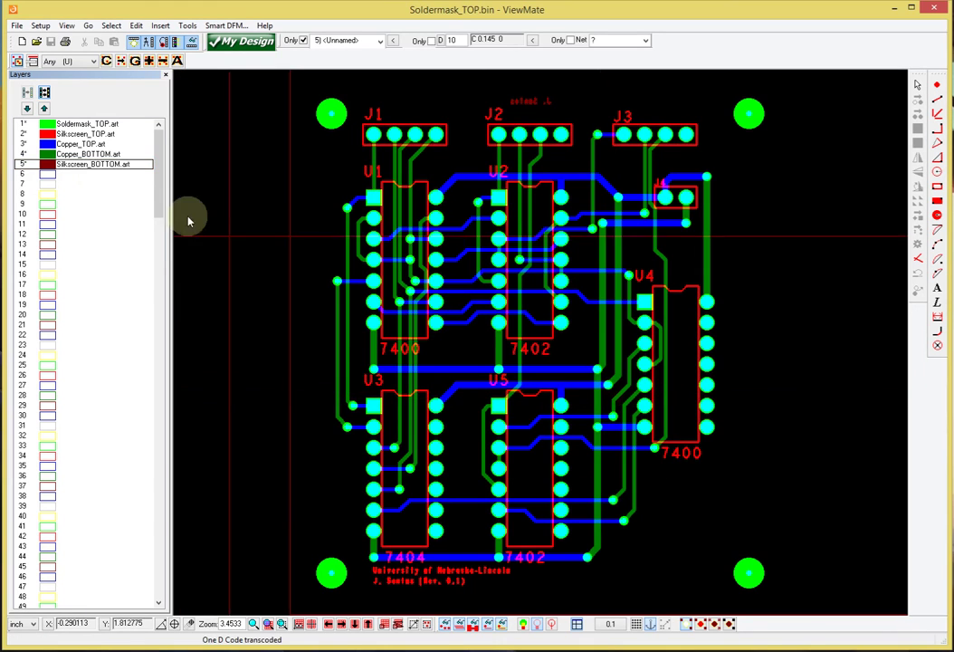
double_click(81, 177)
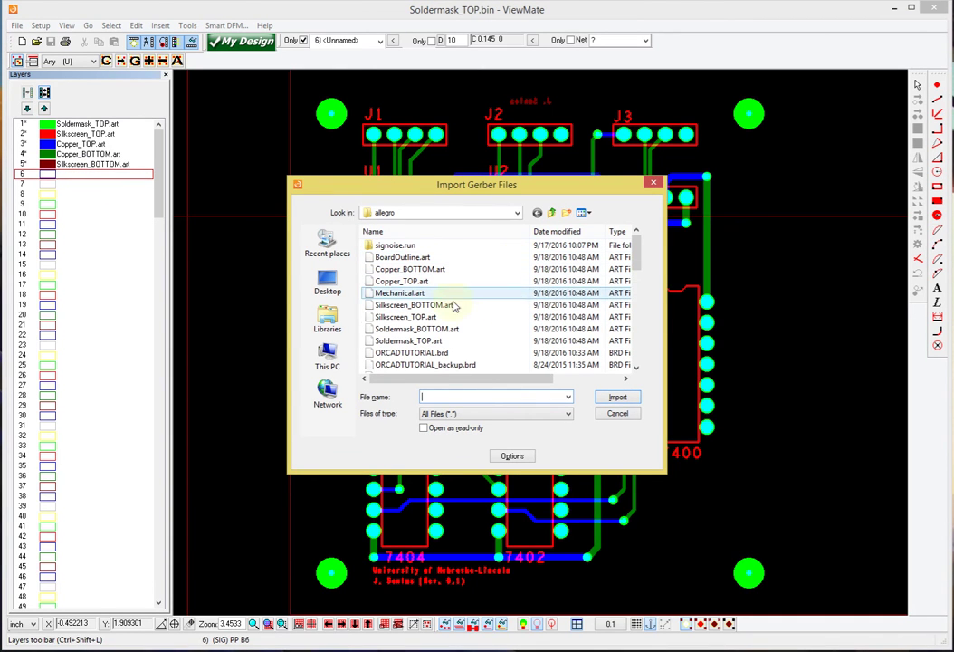
click(619, 399)
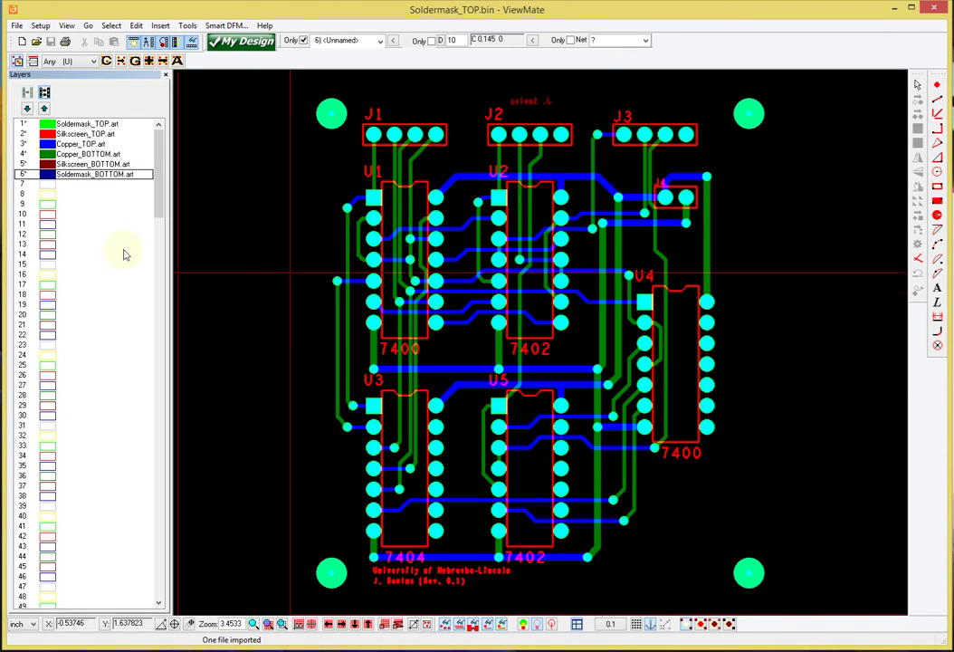
Step: Import the drill file ORCADTUTORIAL_ncdrill-1-2.drl from the allegro folder, starting at layer 7
double_click(80, 188)
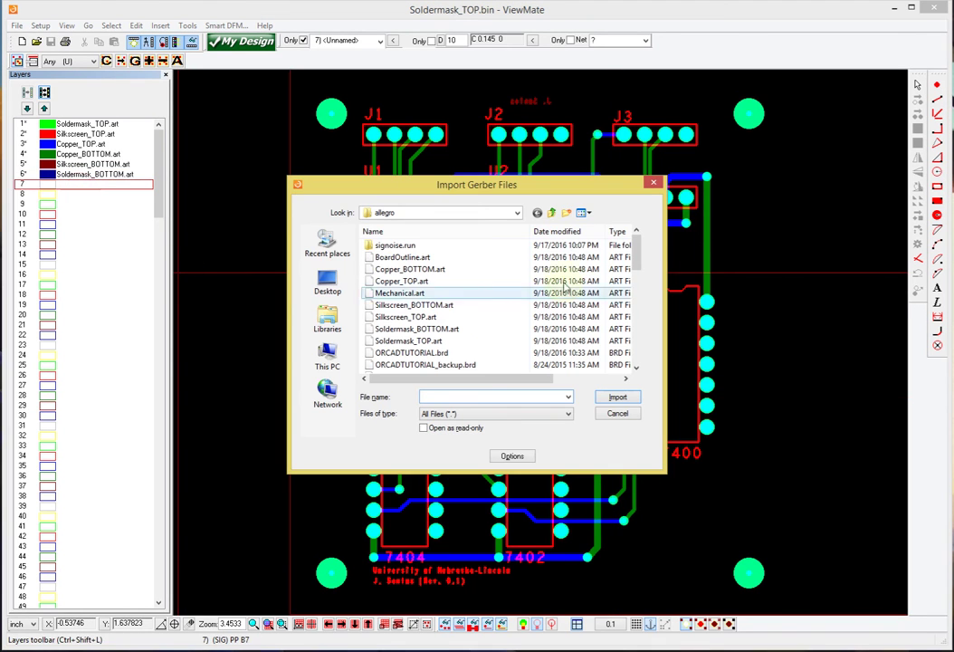
click(618, 413)
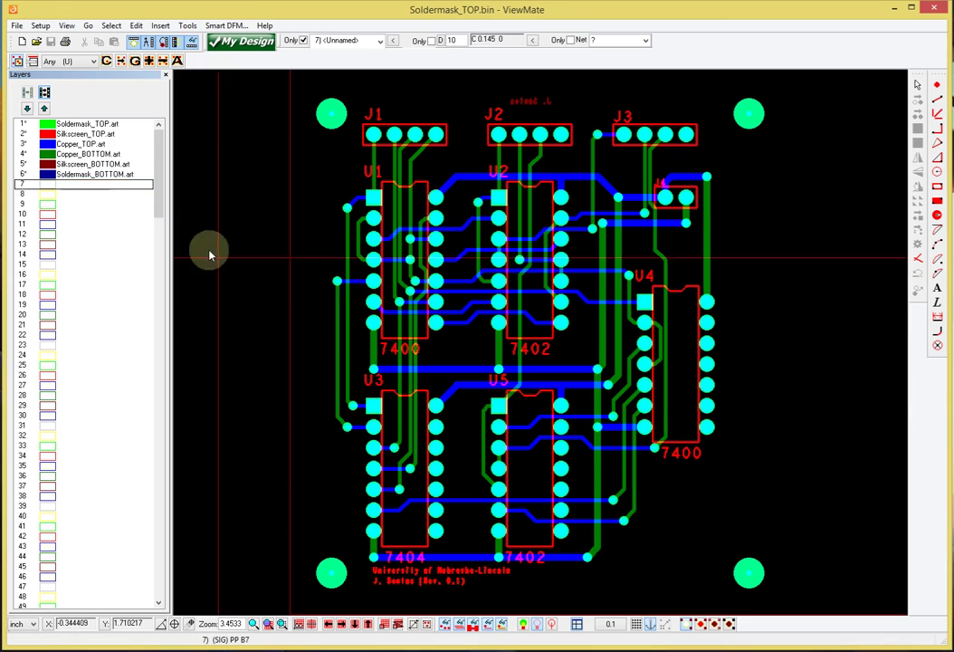
click(18, 25)
mouse_move(97, 173)
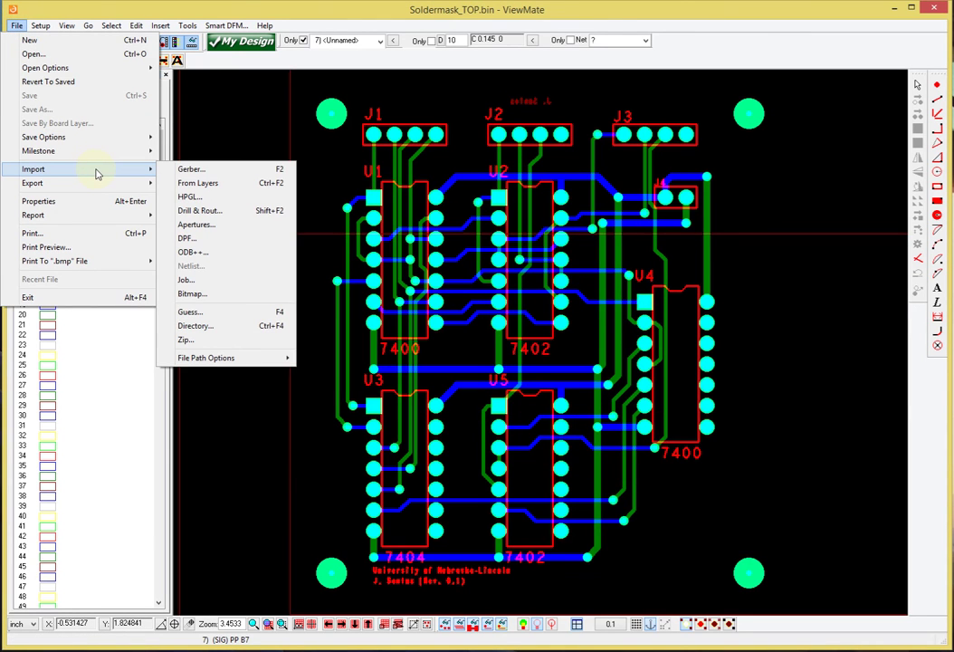
click(231, 211)
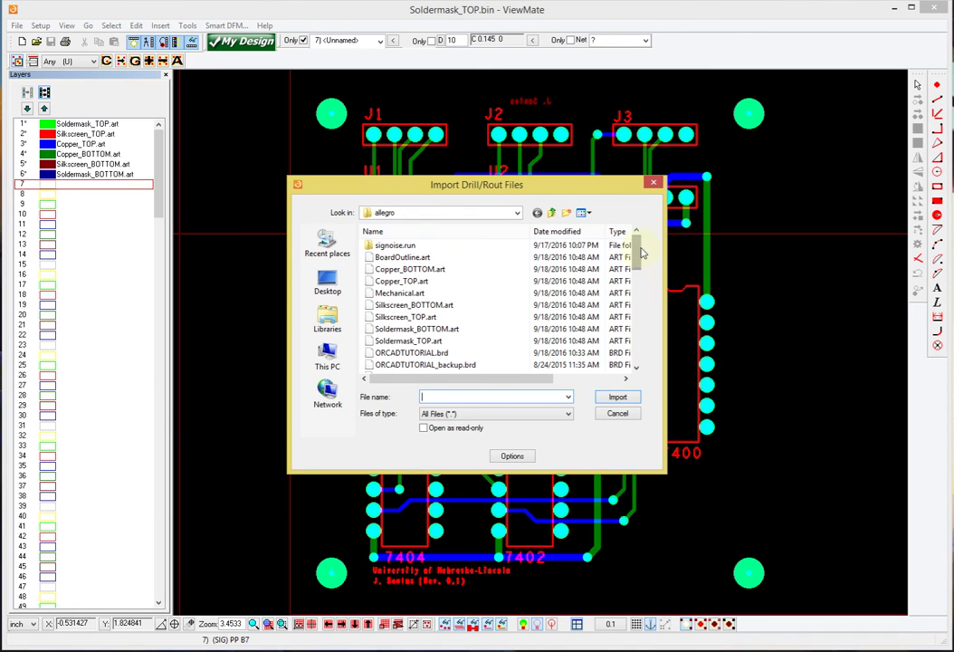
drag(636, 241, 634, 270)
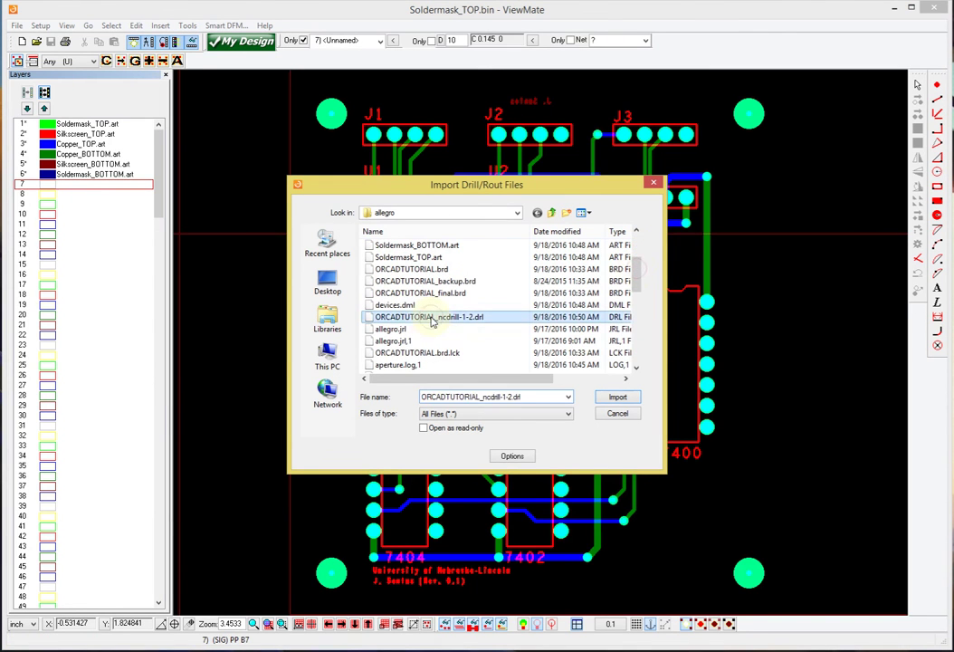
click(617, 397)
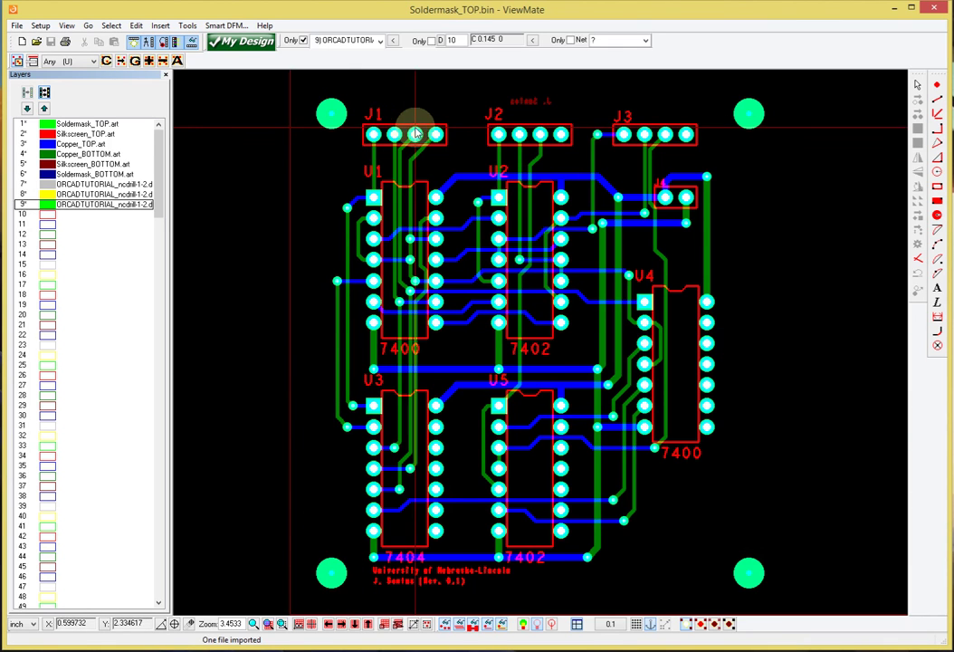
Step: Hide the three imported ORCADTUTORIAL_ncdrill-1-2.drl layers 9, 8 and 7
right_click(47, 209)
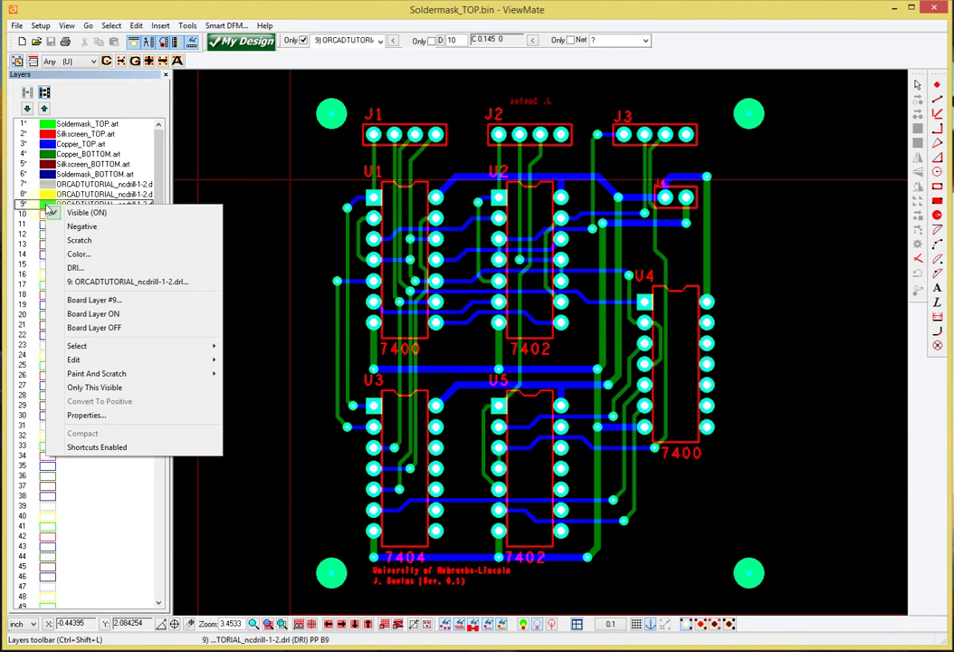
click(67, 213)
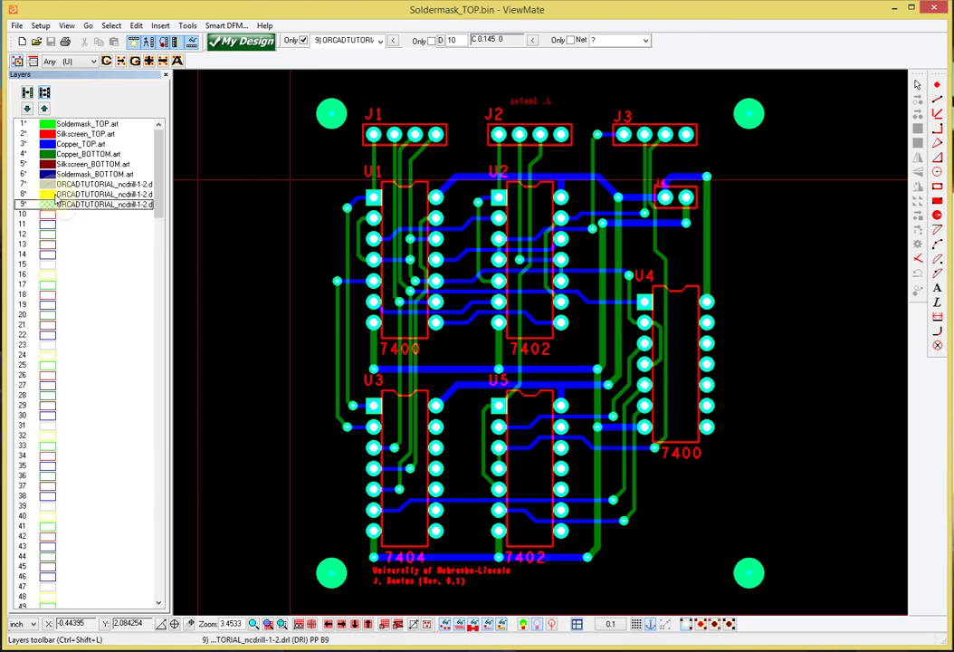
right_click(56, 197)
click(91, 204)
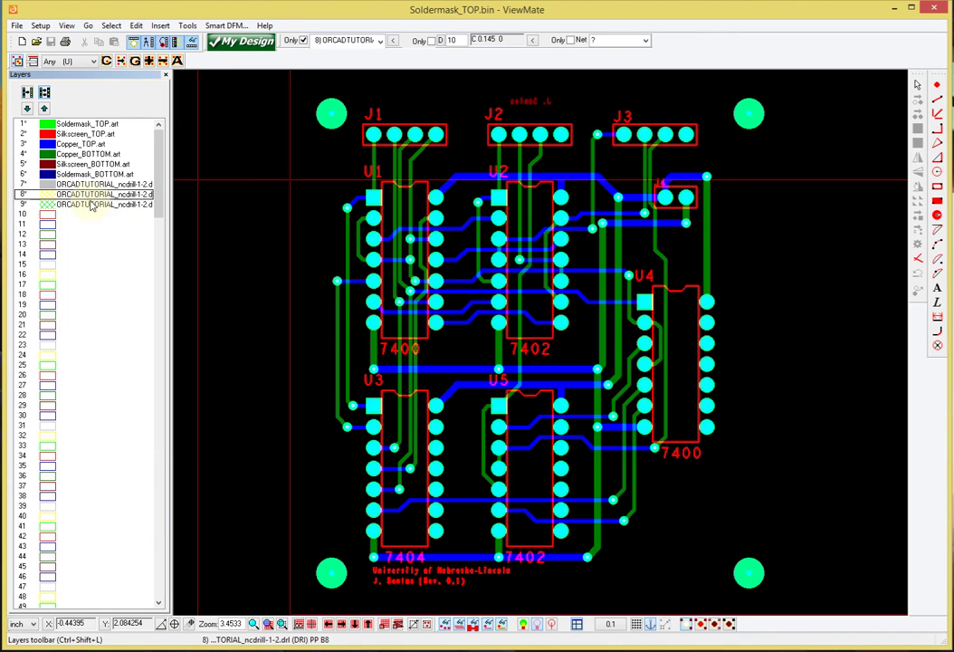
right_click(77, 188)
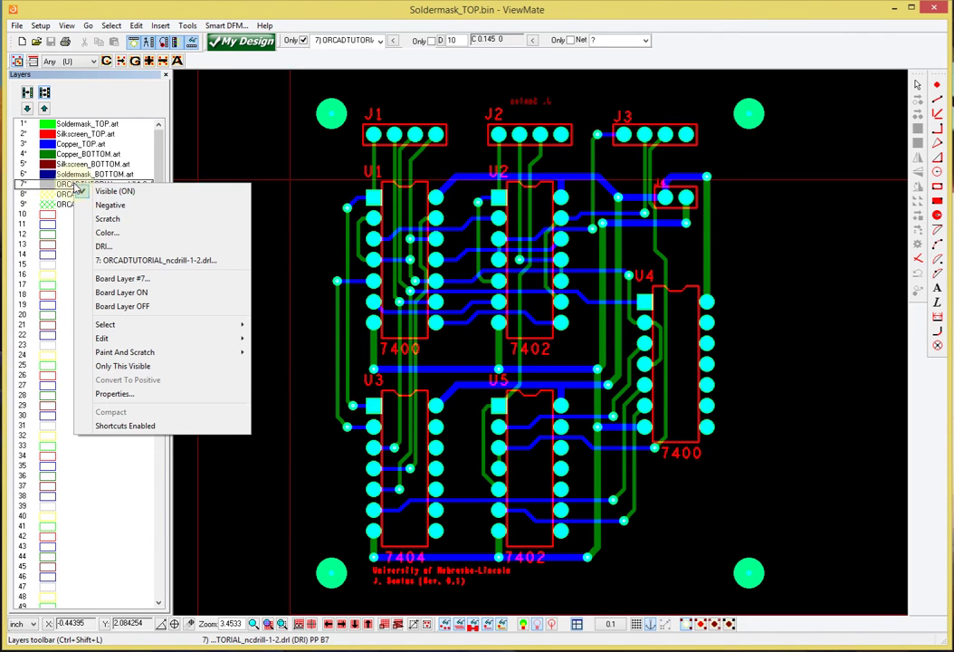
click(100, 191)
Step: Toggle drill layer 8 on and off again and inspect the undrilled pads around J1 and U1
right_click(83, 195)
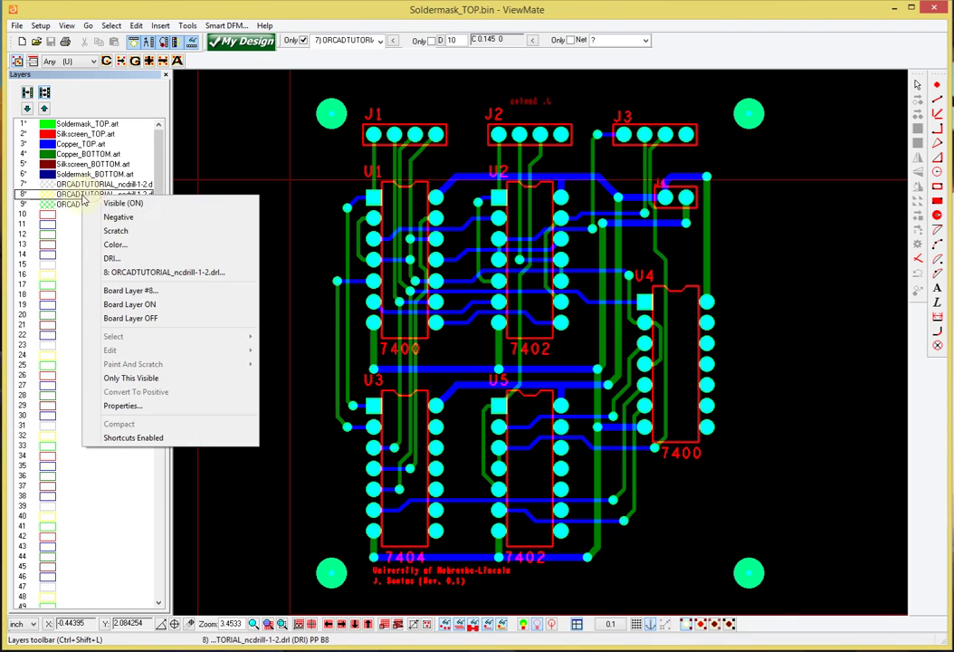
click(115, 205)
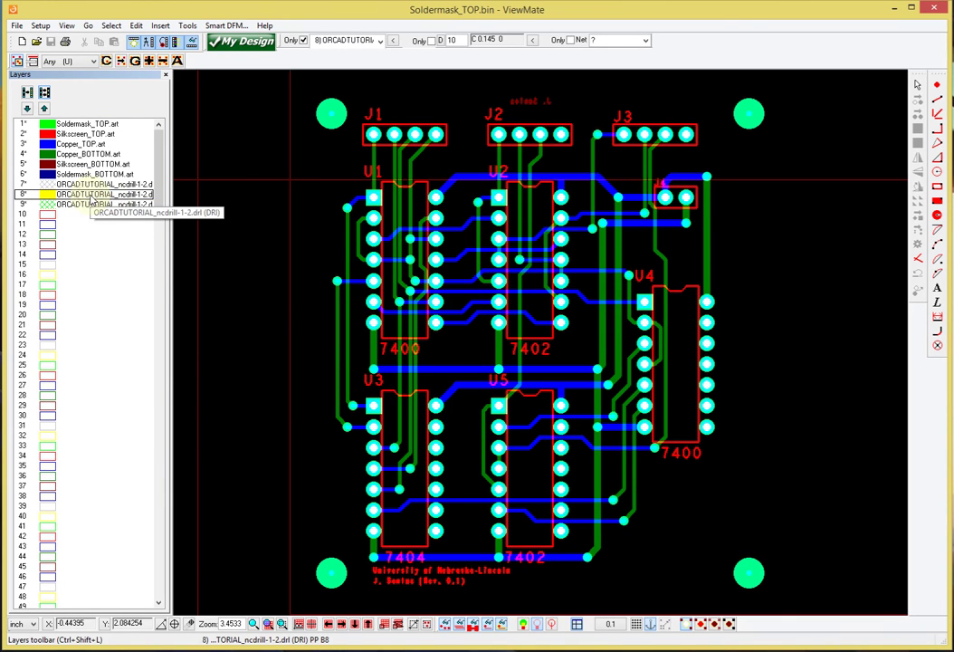
right_click(91, 198)
click(120, 205)
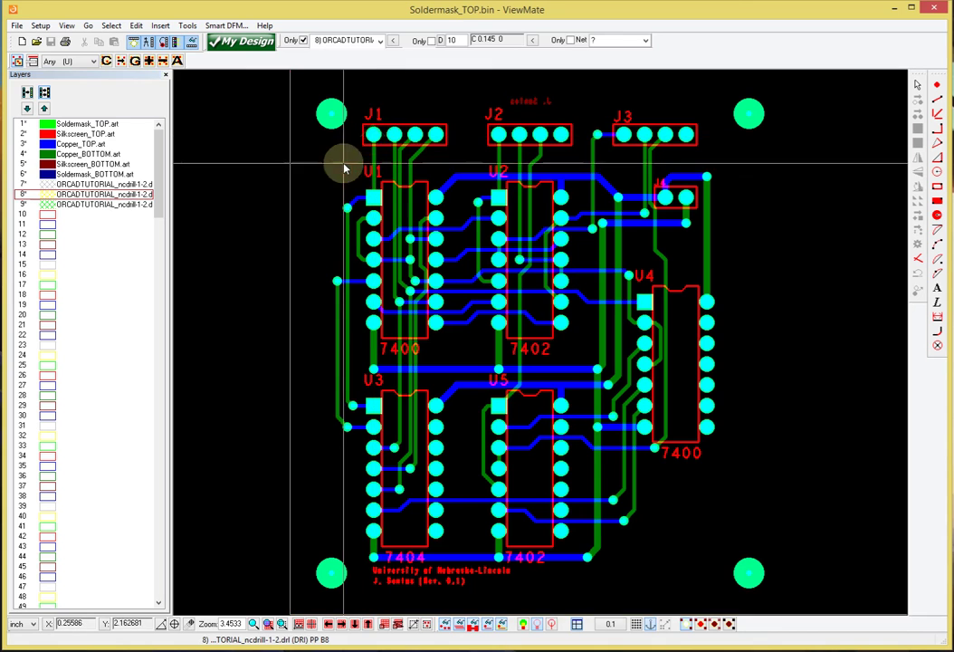
middle_drag(367, 156, 365, 252)
scroll(365, 251, up, 6)
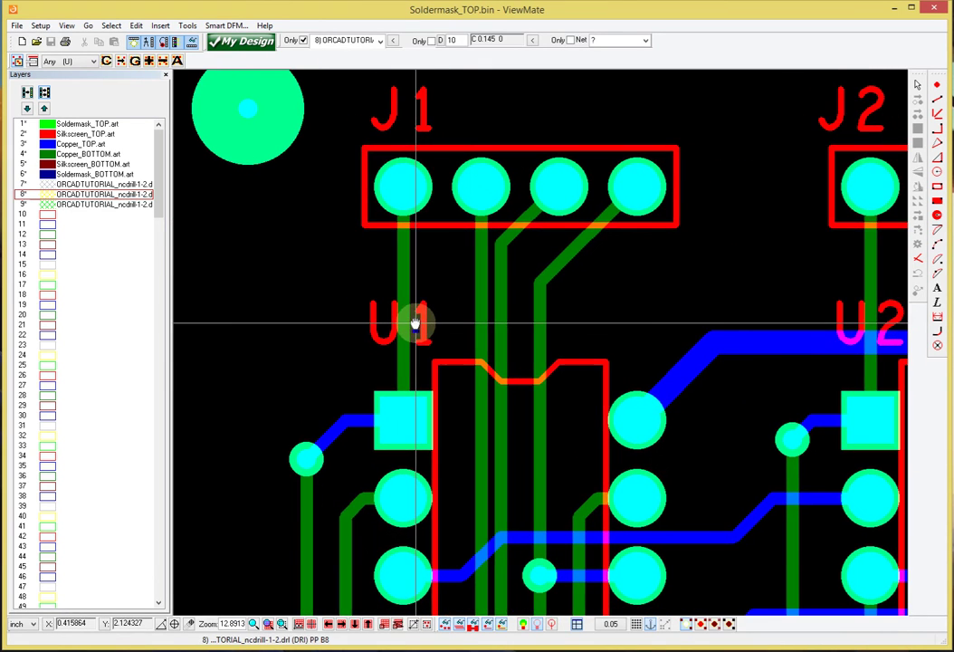
mouse_move(471, 313)
middle_down()
mouse_move(404, 285)
mouse_move(400, 261)
mouse_move(468, 301)
middle_up()
scroll(486, 315, up, 5)
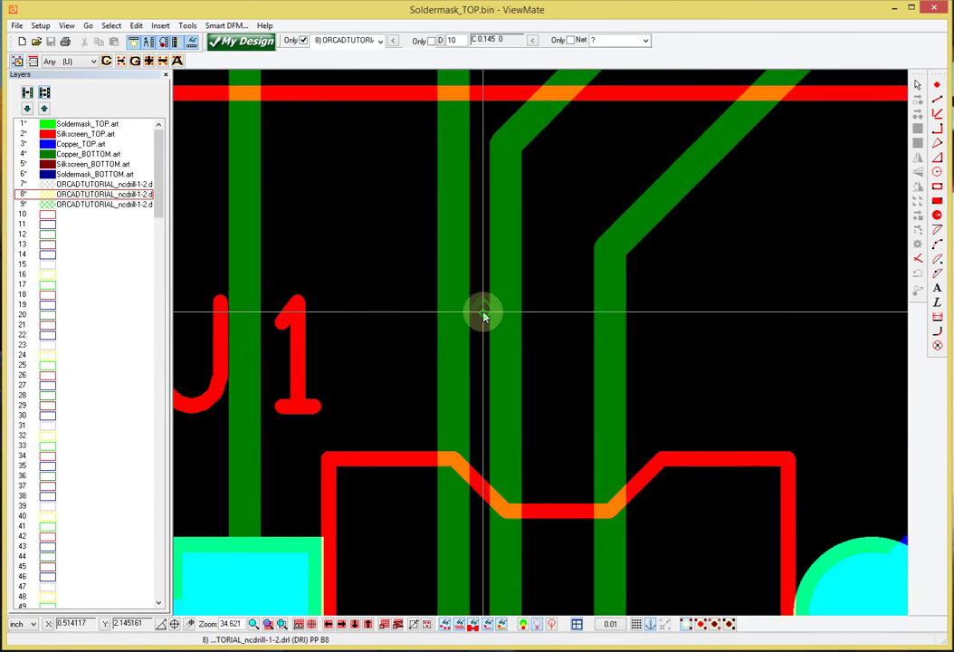
scroll(486, 314, down, 5)
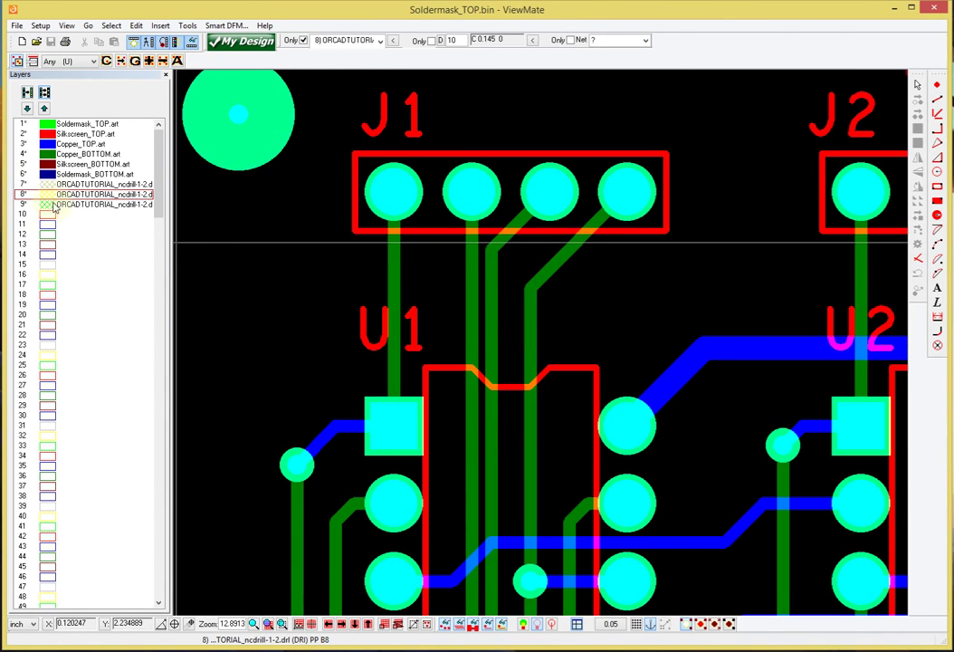
Step: Show drill layer 8 and check the holes in the pads of U1, U2, J1 and J2
right_click(48, 196)
click(77, 204)
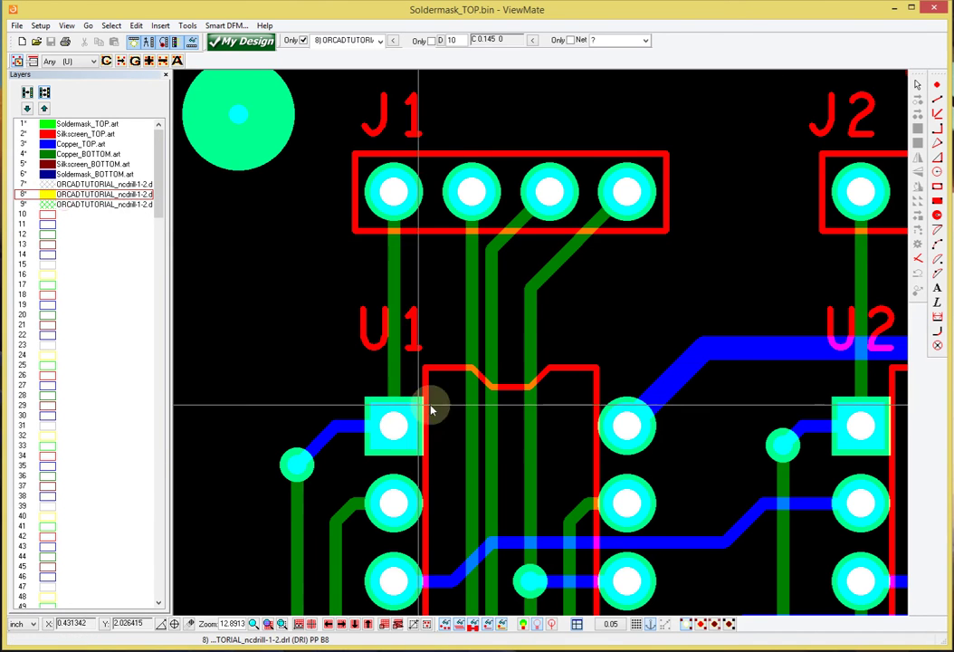
middle_drag(748, 480, 512, 357)
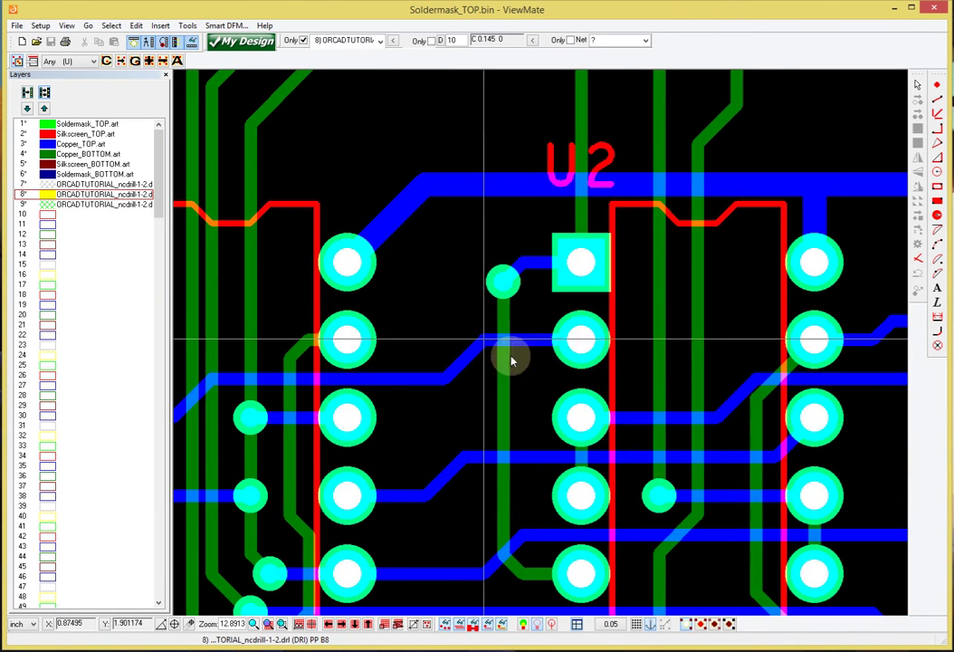
middle_drag(745, 462, 666, 287)
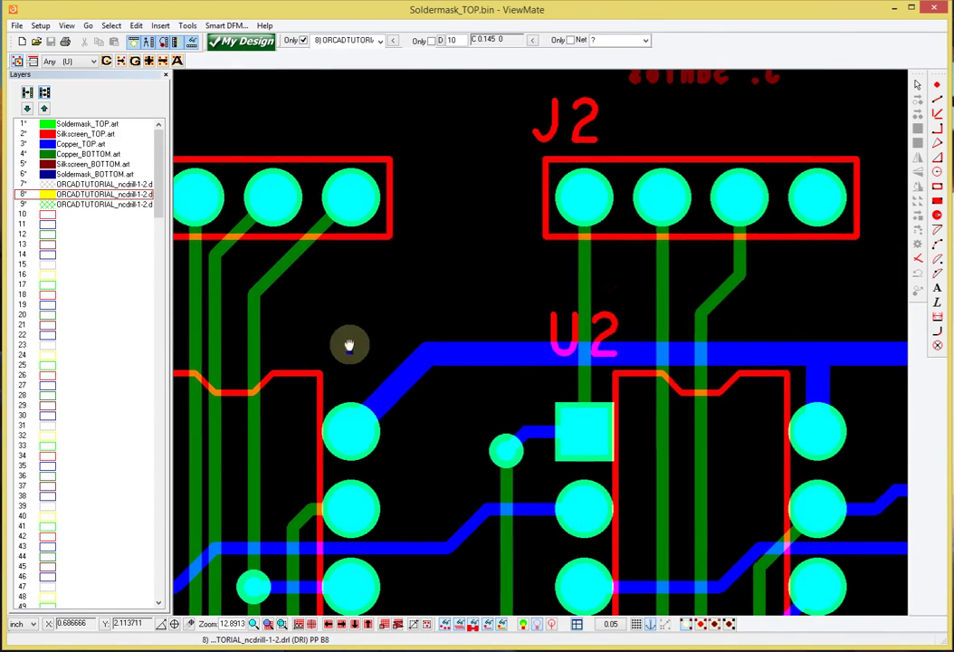
middle_drag(345, 343, 424, 298)
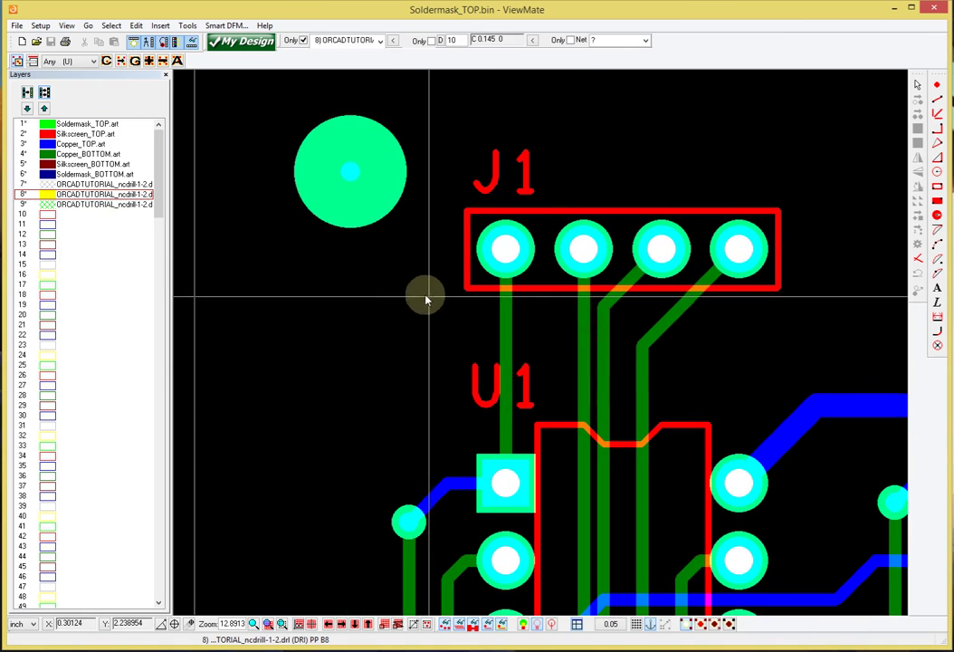
scroll(543, 335, down, 3)
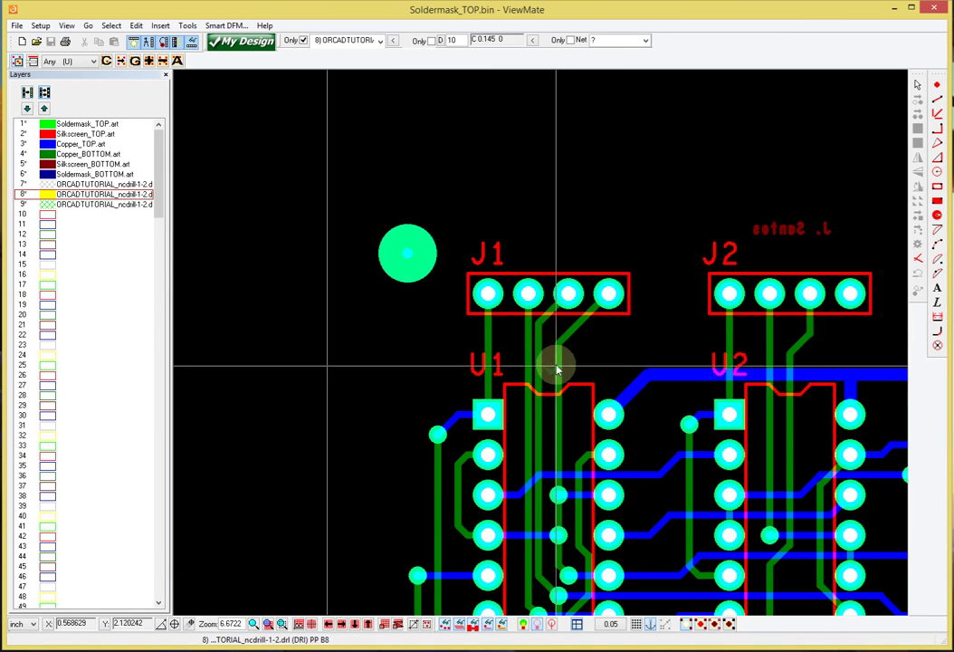
Step: Import the Gerber file BoardOutline.art into layer 10
click(79, 216)
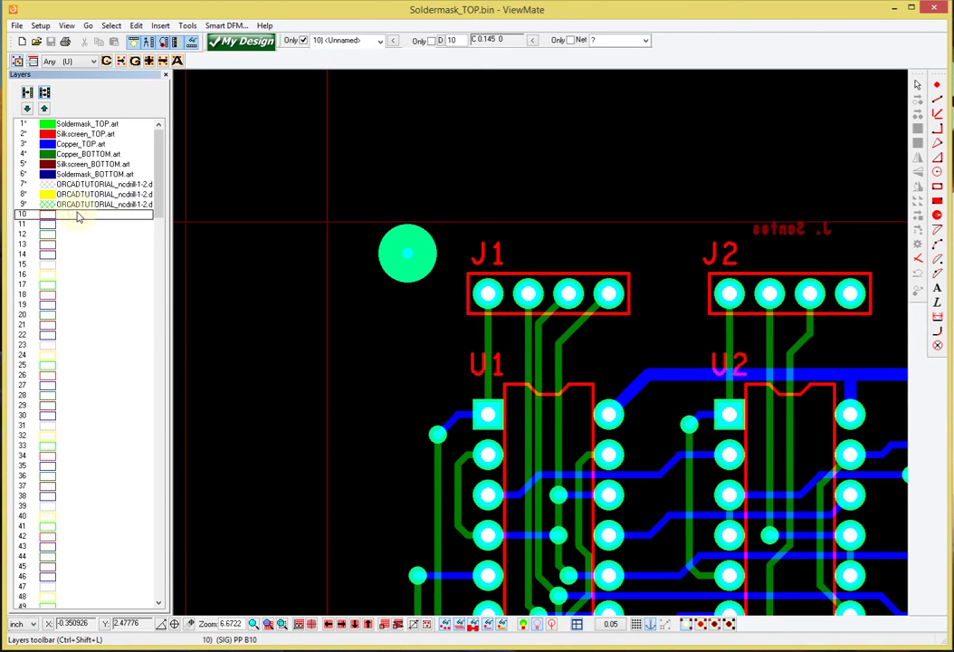
double_click(79, 216)
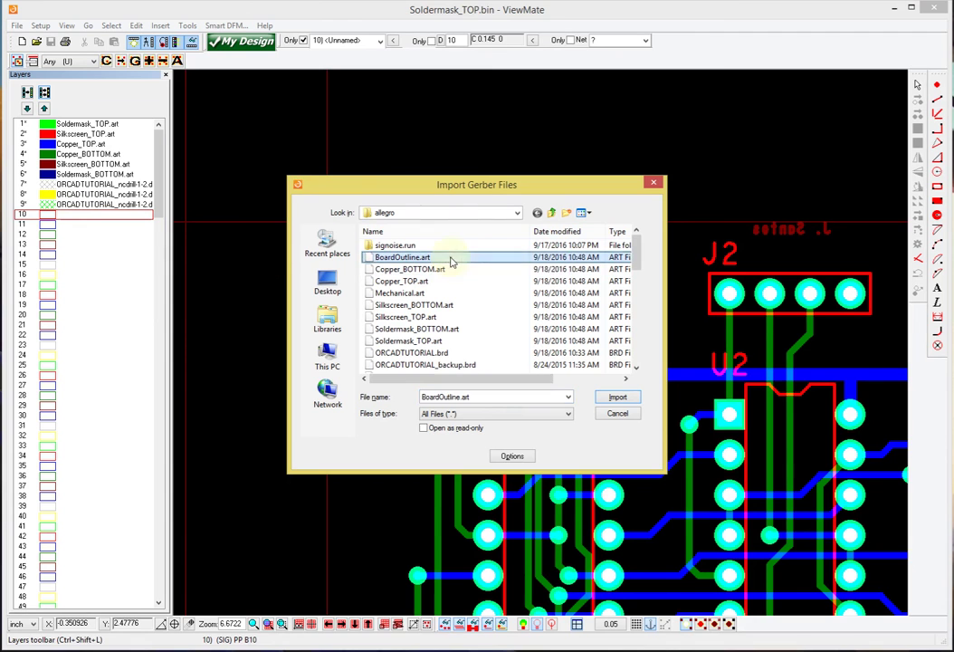
click(617, 397)
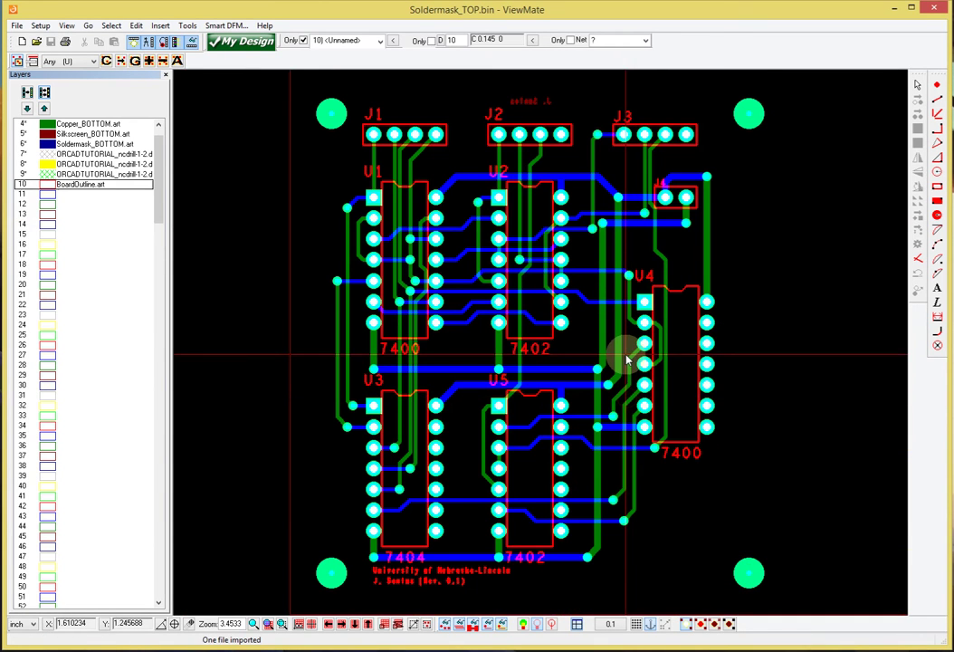
Step: Toggle the BoardOutline.art layer's visibility and examine the area around the board for its outline
scroll(627, 360, down, 8)
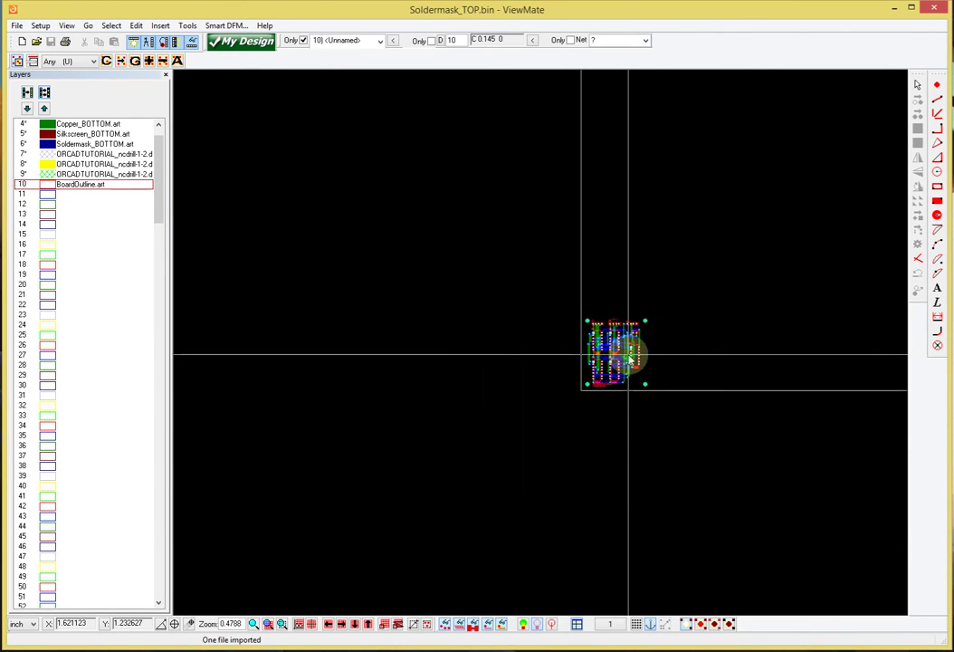
scroll(627, 361, up, 8)
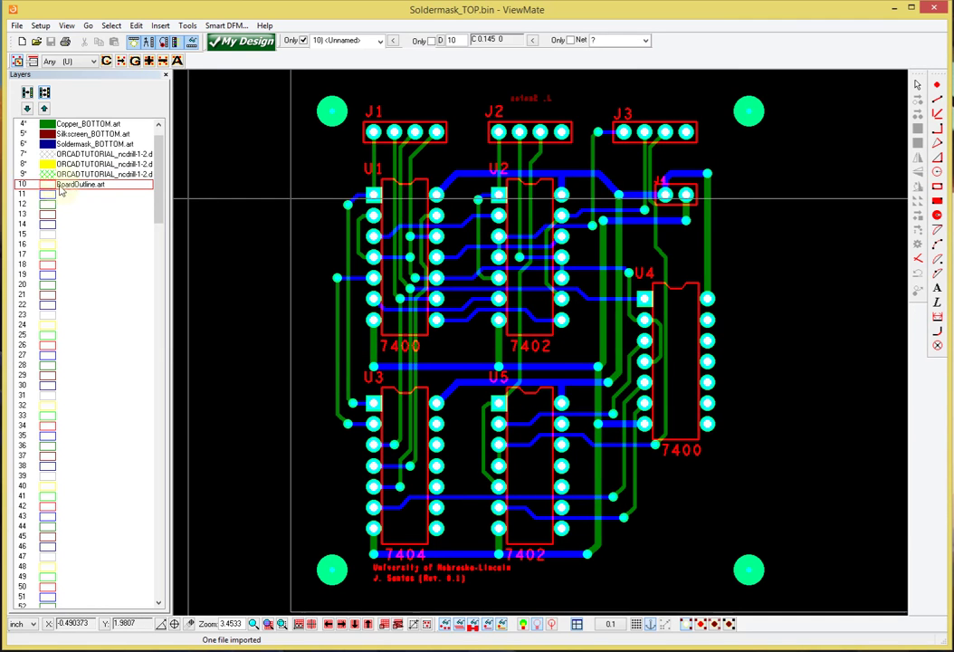
right_click(50, 189)
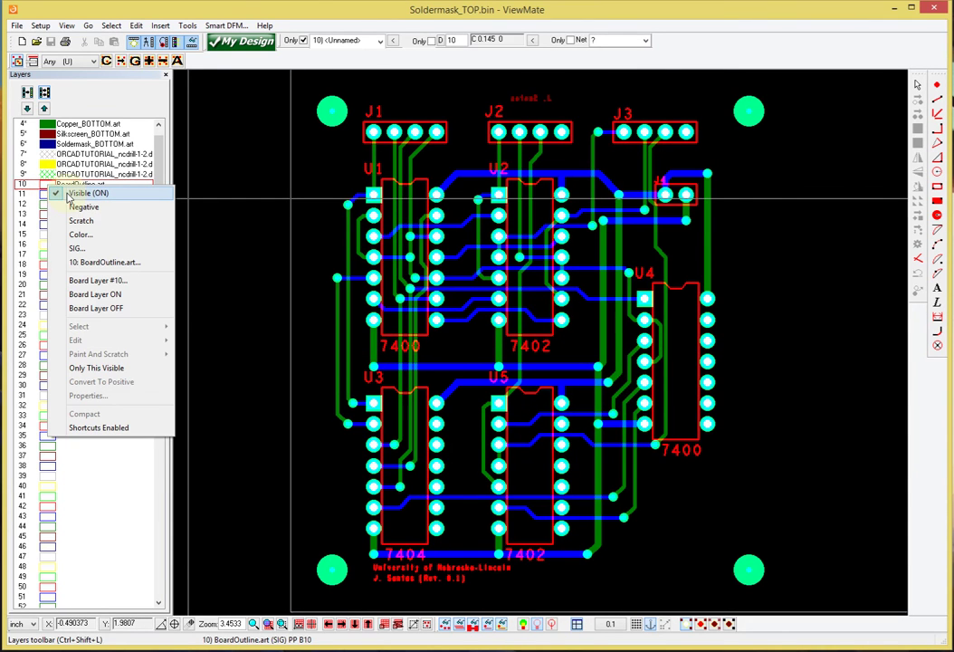
click(99, 194)
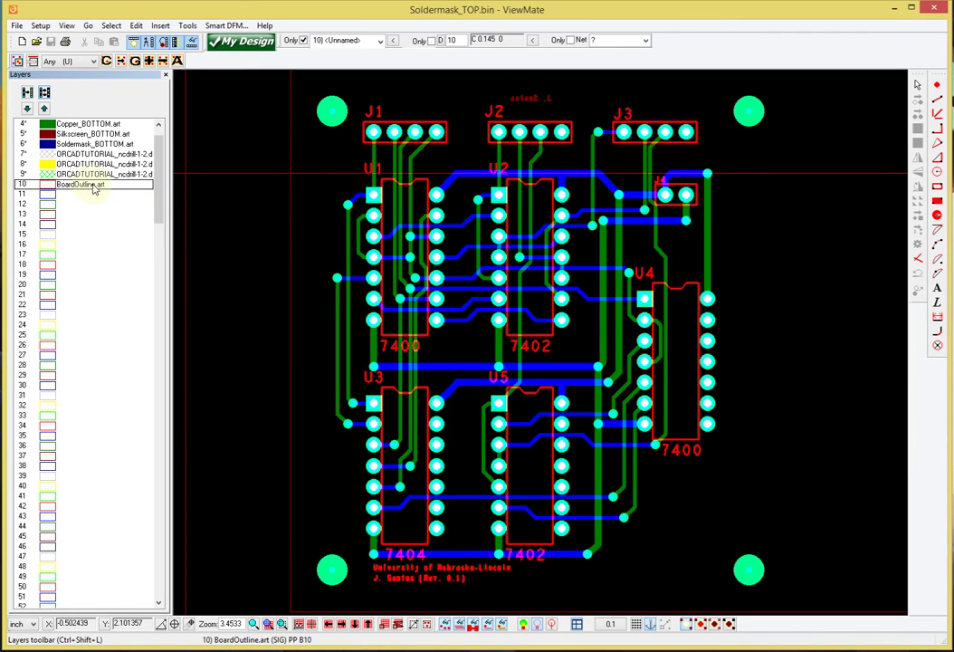
scroll(300, 195, down, 1)
scroll(259, 206, down, 1)
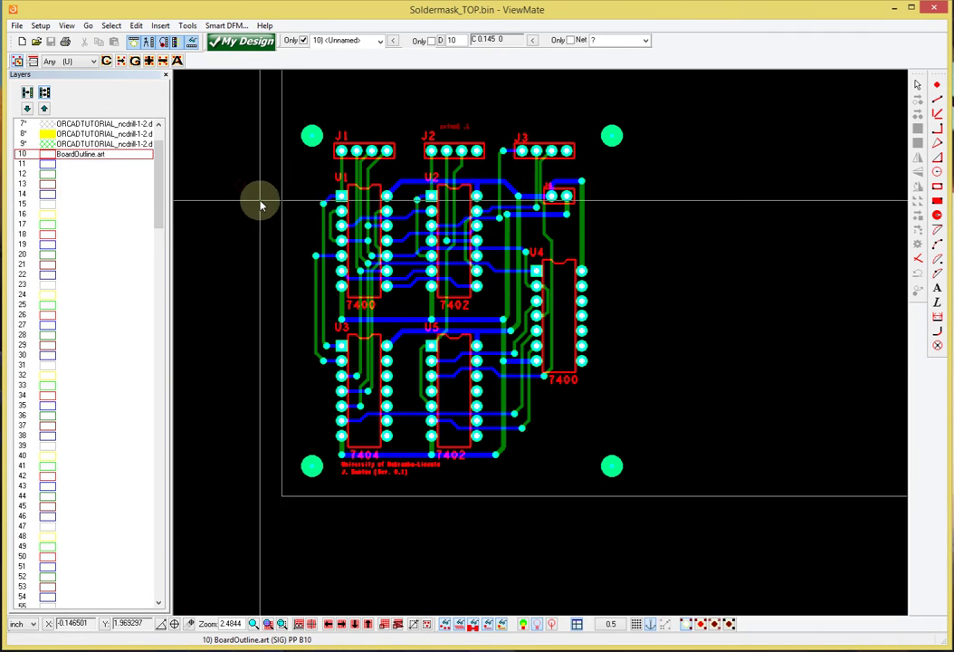
middle_drag(265, 202, 541, 331)
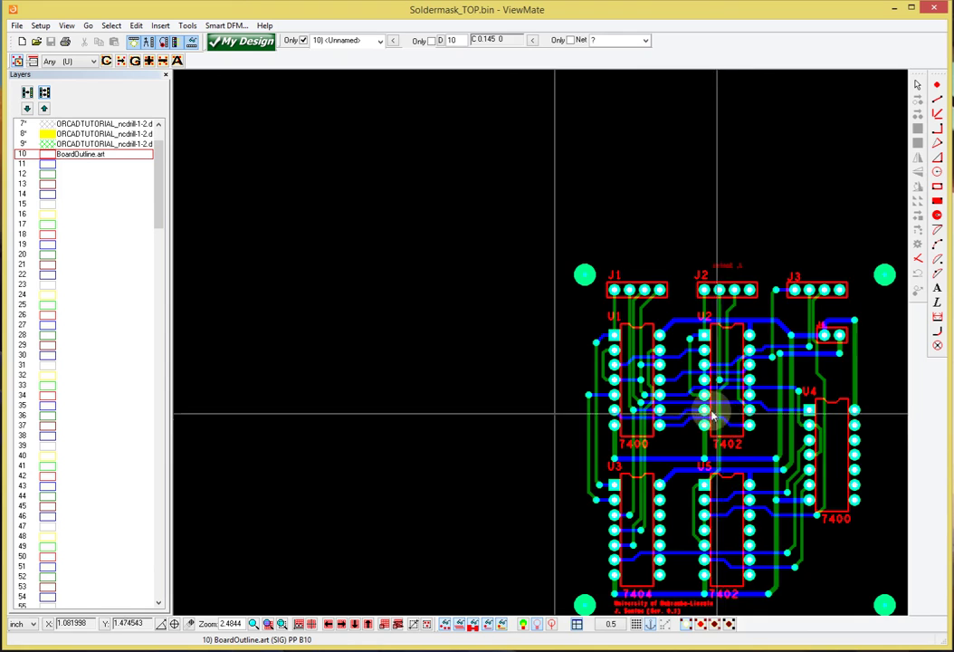
middle_drag(713, 416, 373, 255)
scroll(496, 288, up, 1)
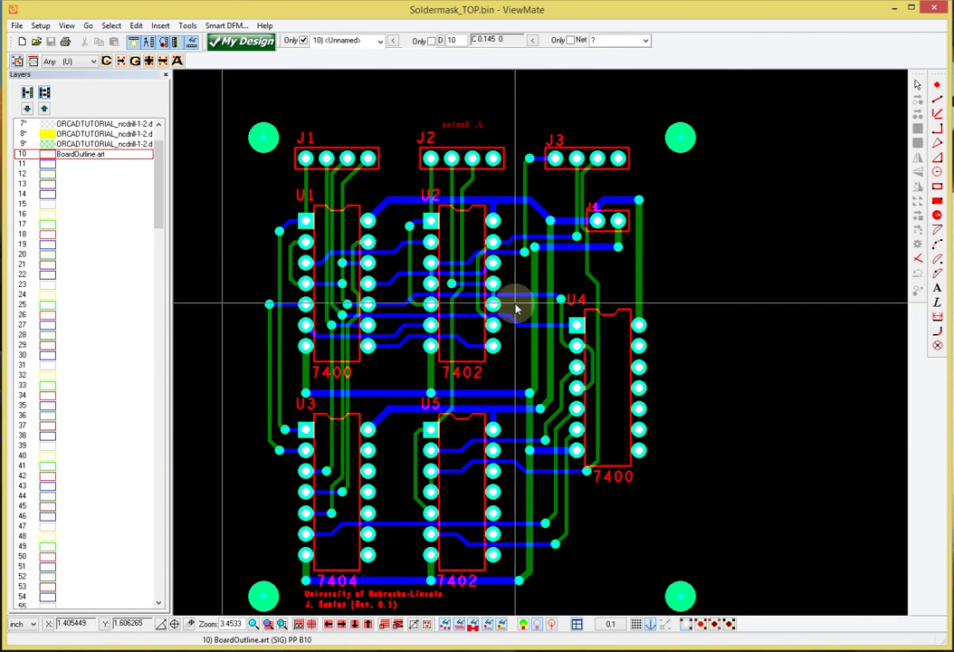
middle_drag(466, 305, 576, 273)
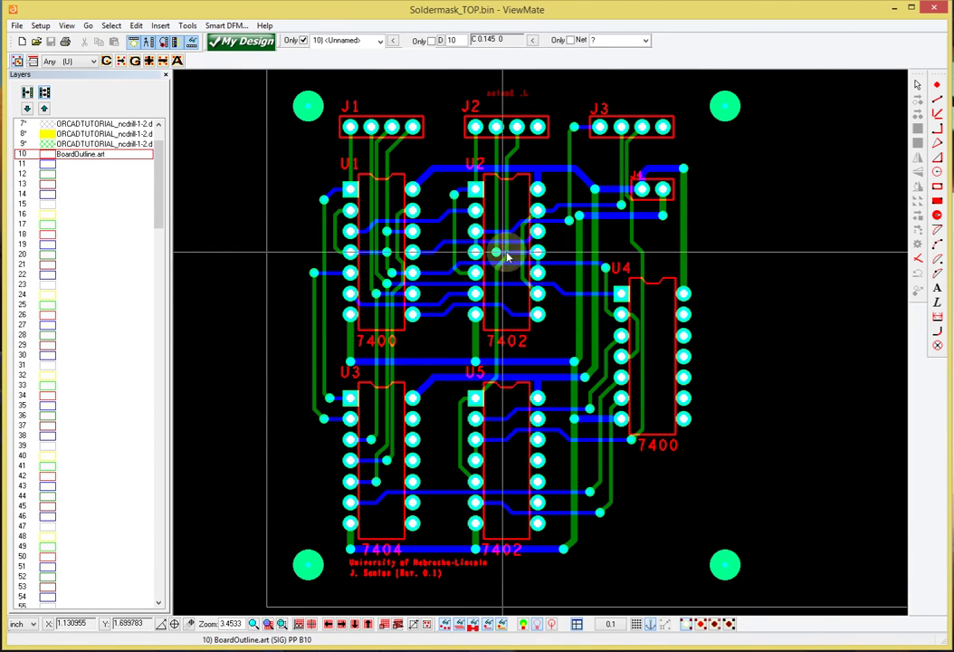
Step: Hide the bottom-side layers Copper_BOTTOM.art, Silkscreen_BOTTOM.art and Soldermask_BOTTOM.art
drag(156, 179, 158, 152)
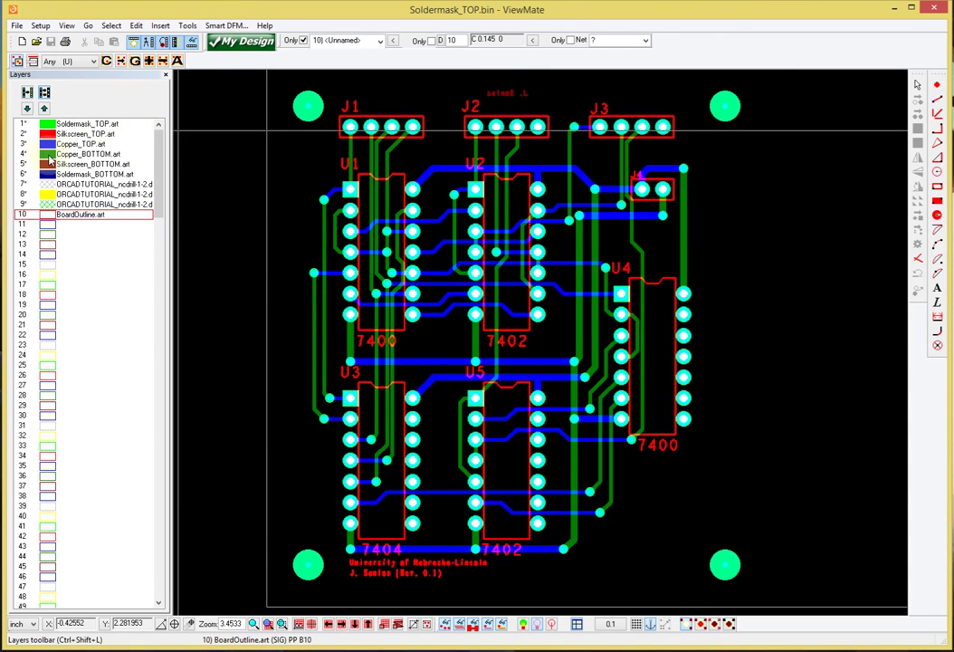
right_click(48, 158)
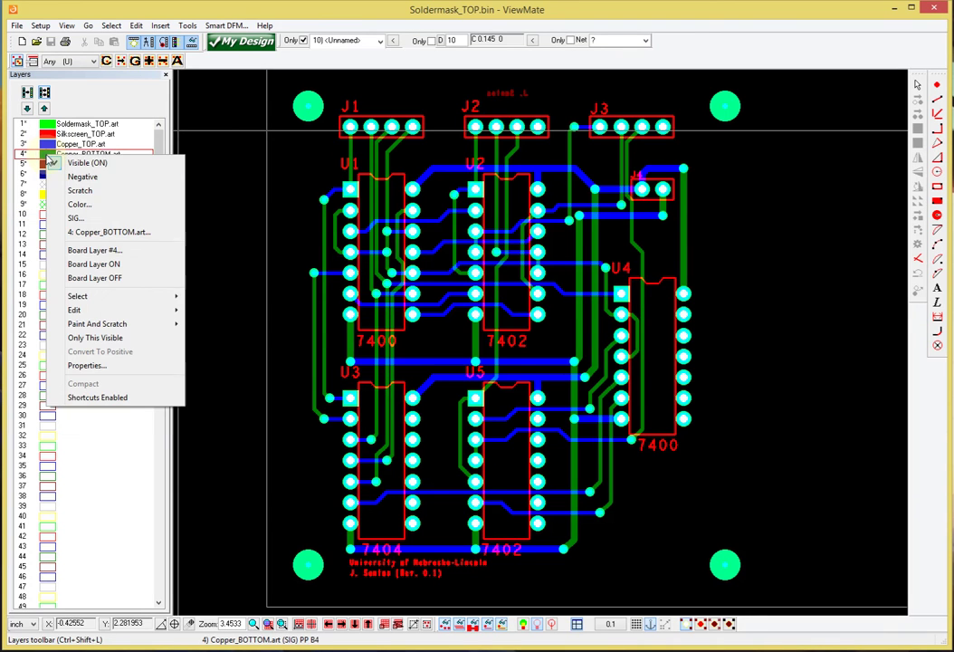
click(58, 166)
right_click(55, 166)
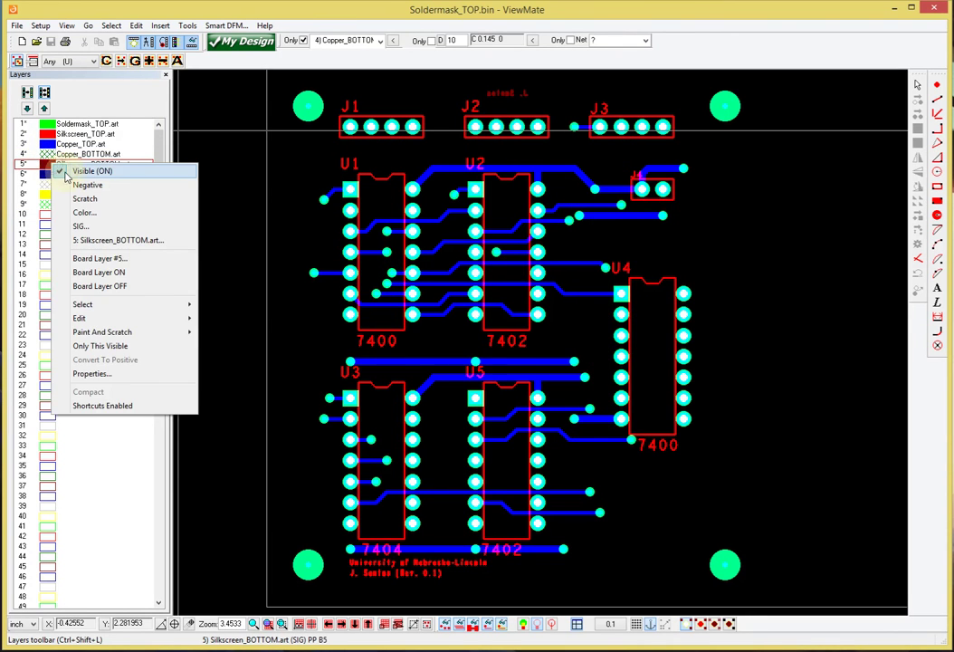
click(65, 172)
right_click(56, 174)
click(63, 182)
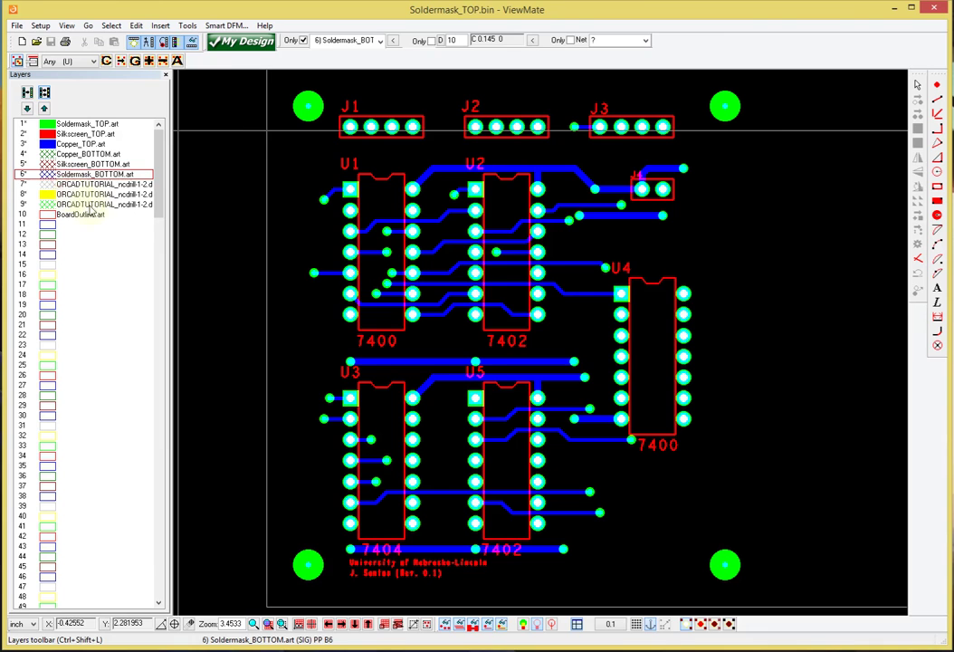
Step: Hide the Silkscreen_TOP.art layer and set the Soldermask_TOP.art layer to negative
right_click(49, 135)
click(65, 141)
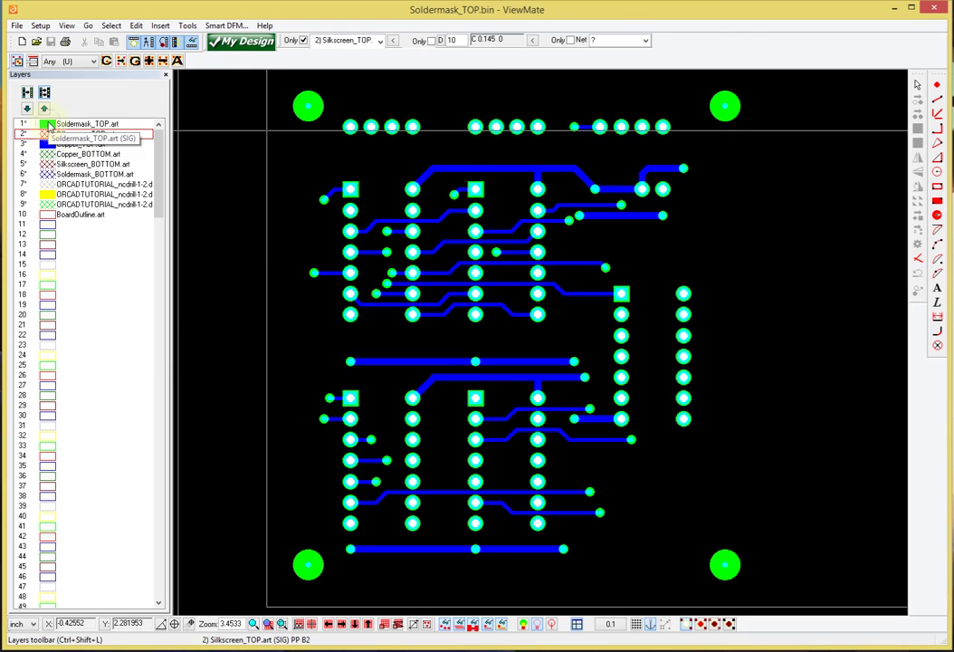
right_click(50, 126)
click(101, 145)
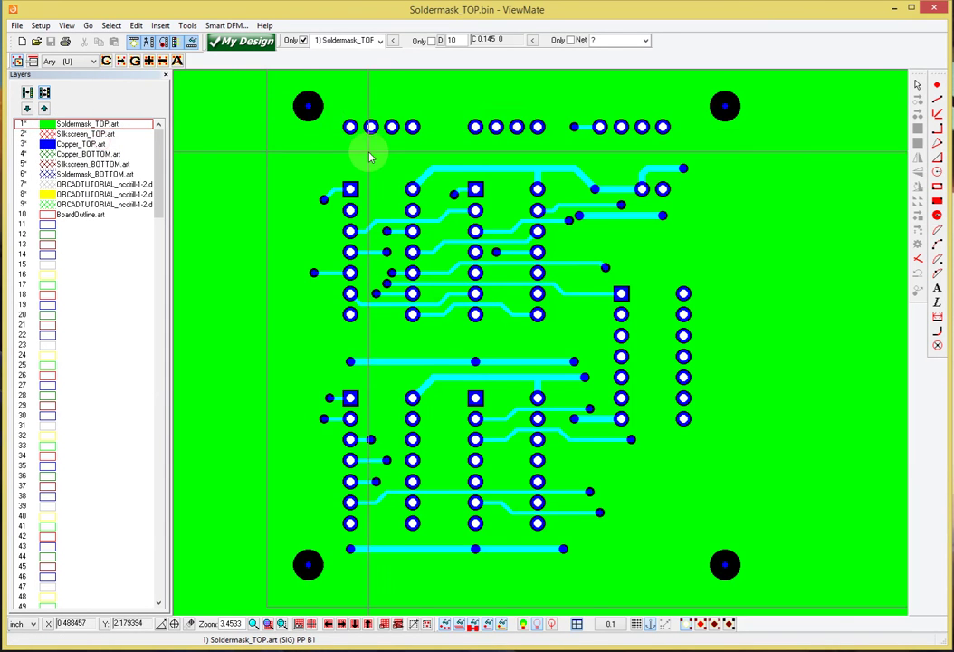
Step: Examine the solder mask openings around the top-side pads and vias, then look over the rest of the board
scroll(370, 151, up, 5)
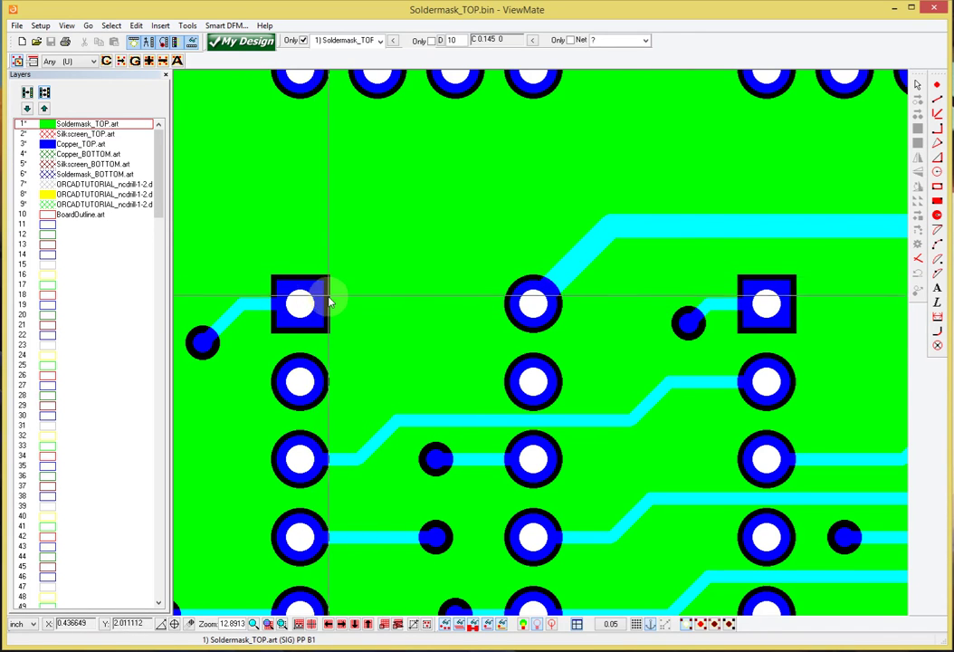
scroll(317, 299, up, 3)
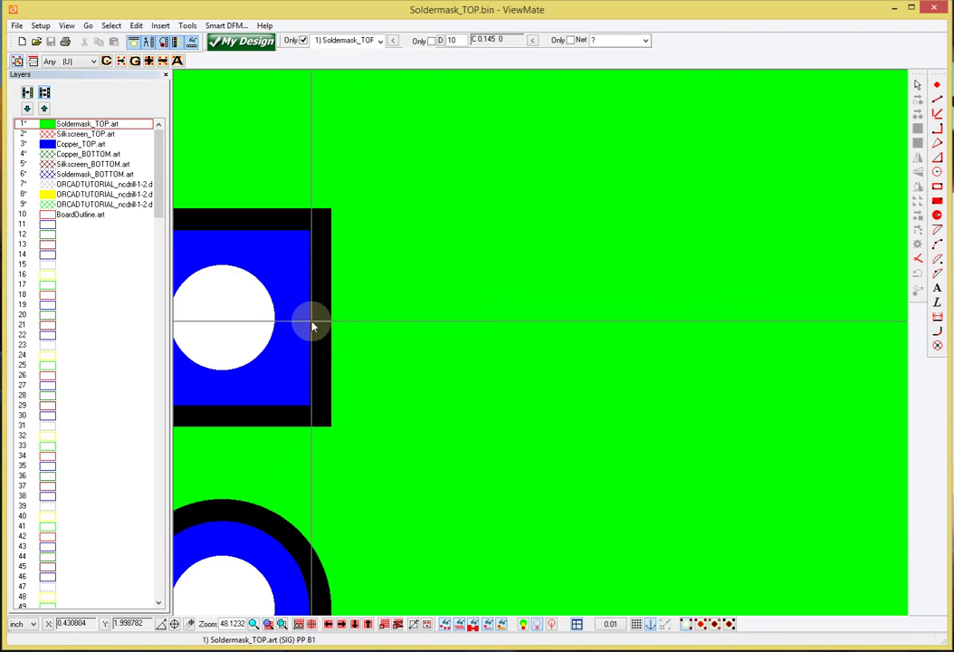
scroll(332, 323, down, 5)
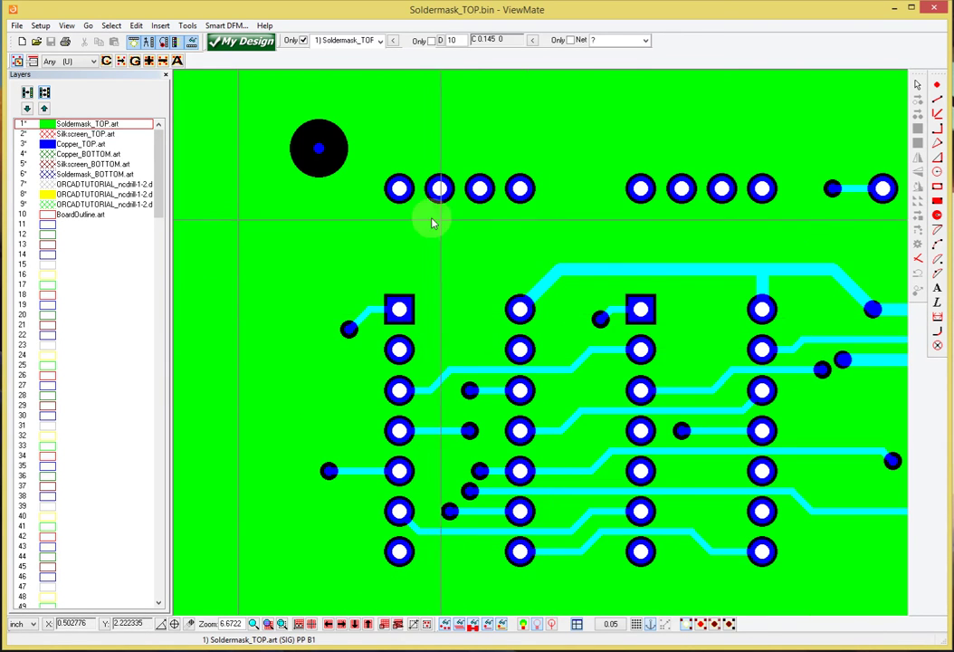
middle_drag(408, 217, 335, 160)
middle_drag(598, 417, 471, 254)
middle_drag(636, 458, 598, 266)
scroll(616, 305, down, 1)
middle_drag(545, 237, 558, 326)
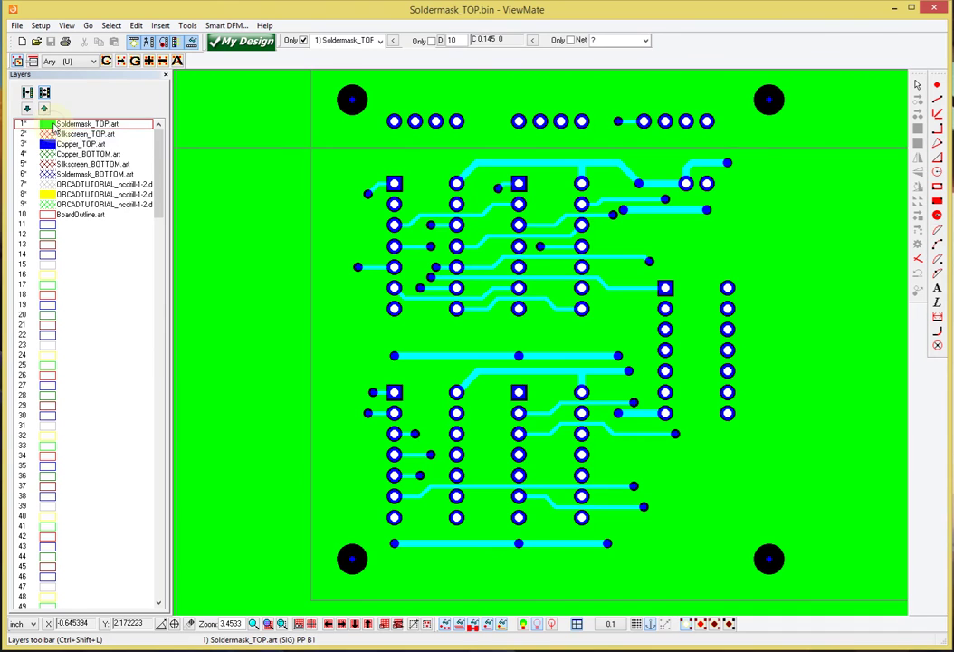
Step: Toggle the Soldermask_TOP.art layer off and on again to compare the top copper with and without the mask
right_click(56, 127)
click(68, 110)
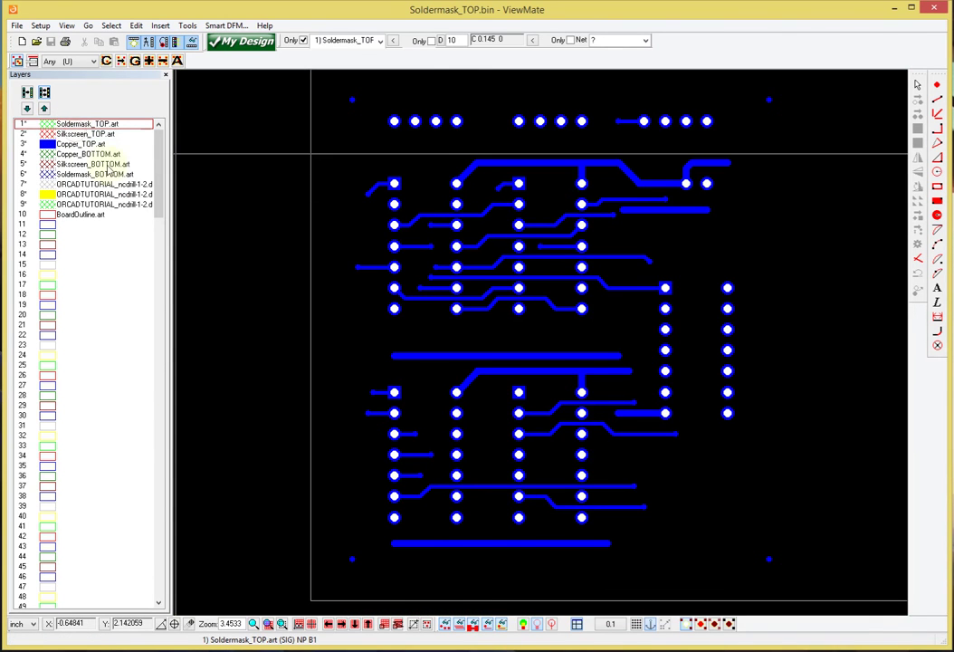
right_click(43, 126)
click(65, 131)
Step: Show the Silkscreen_TOP.art, Copper_BOTTOM.art, Silkscreen_BOTTOM.art and Soldermask_BOTTOM.art layers again
right_click(47, 134)
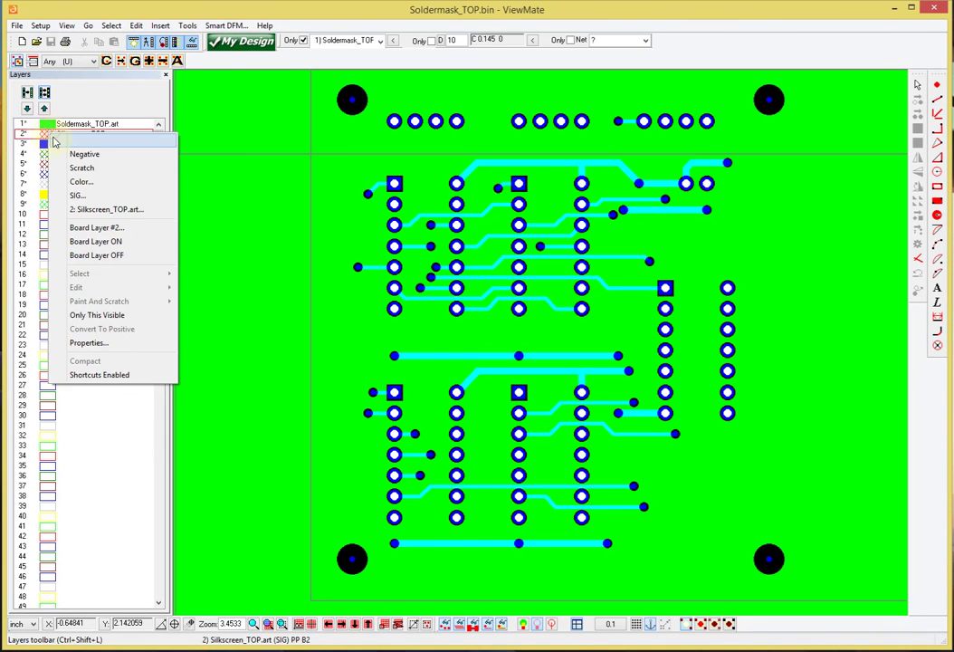
click(61, 141)
right_click(53, 155)
click(64, 161)
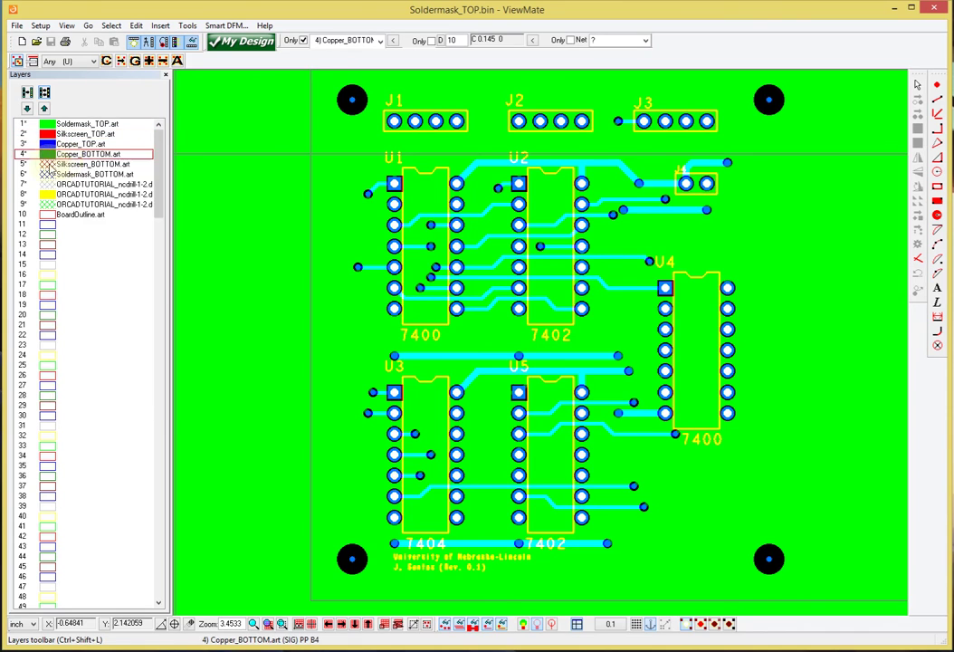
right_click(50, 165)
click(63, 172)
right_click(47, 176)
click(65, 186)
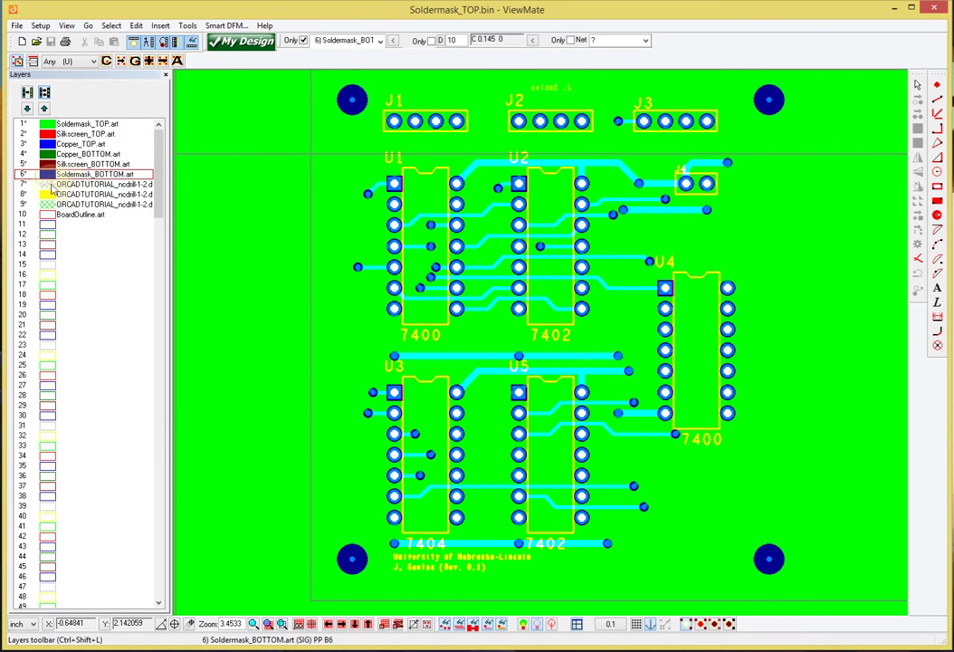
Step: Show the ORCADTUTORIAL_ncdrill-1-2 drill layers 7 and 9
right_click(50, 185)
click(67, 196)
right_click(47, 207)
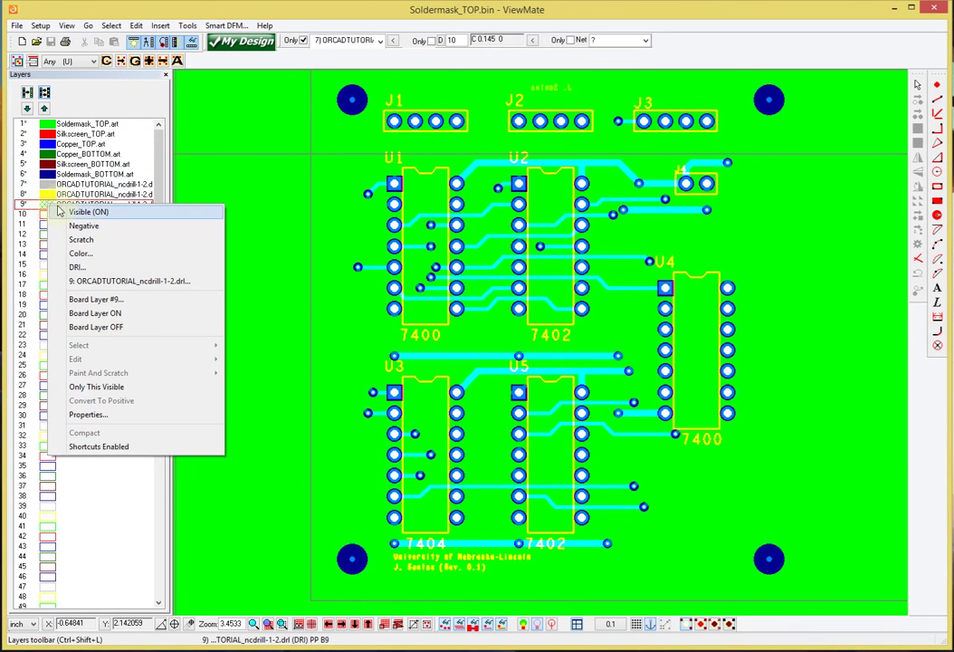
click(51, 172)
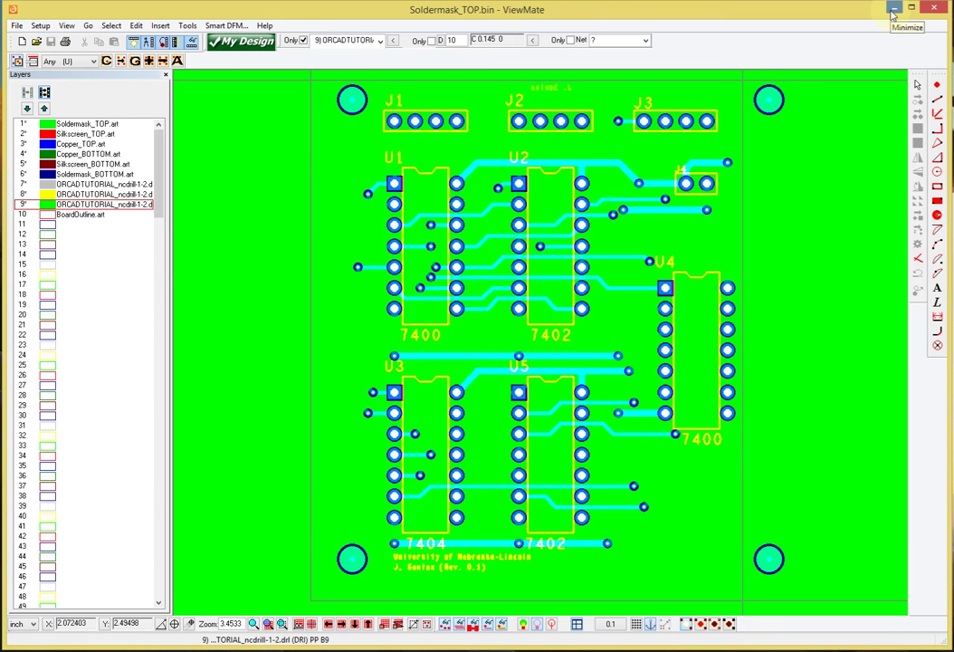
Step: Switch to OrCAD PCB Designer and make all classes of the board visible with the global visibility setting
click(892, 11)
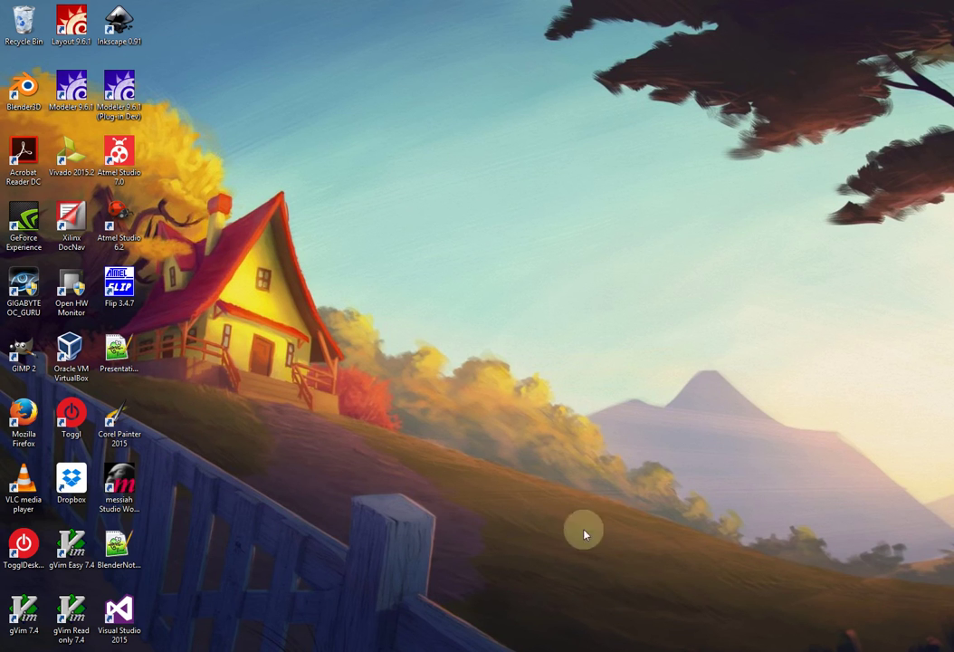
click(580, 648)
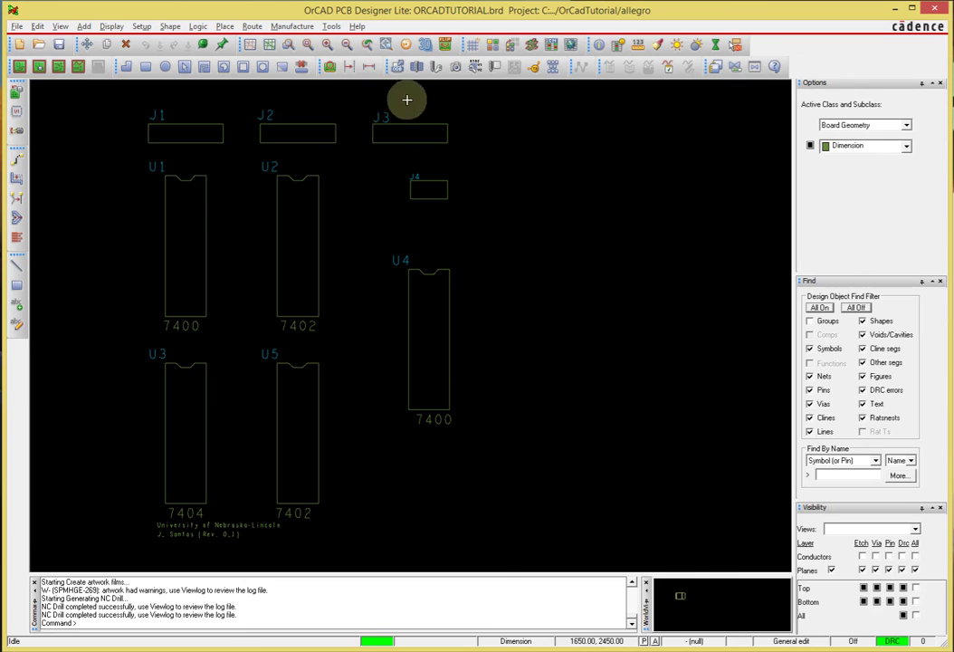
click(495, 47)
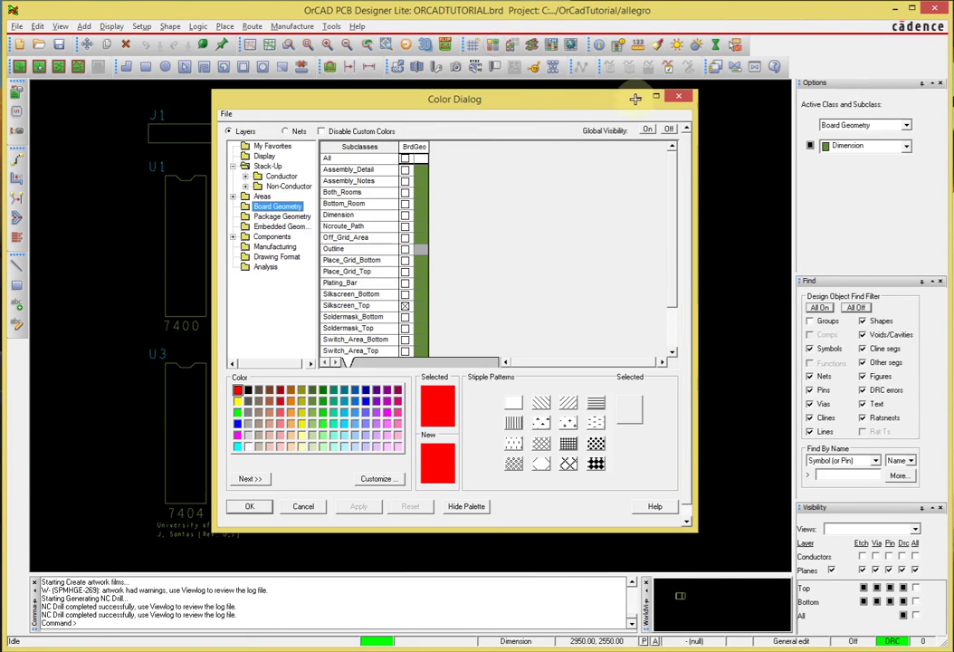
click(648, 130)
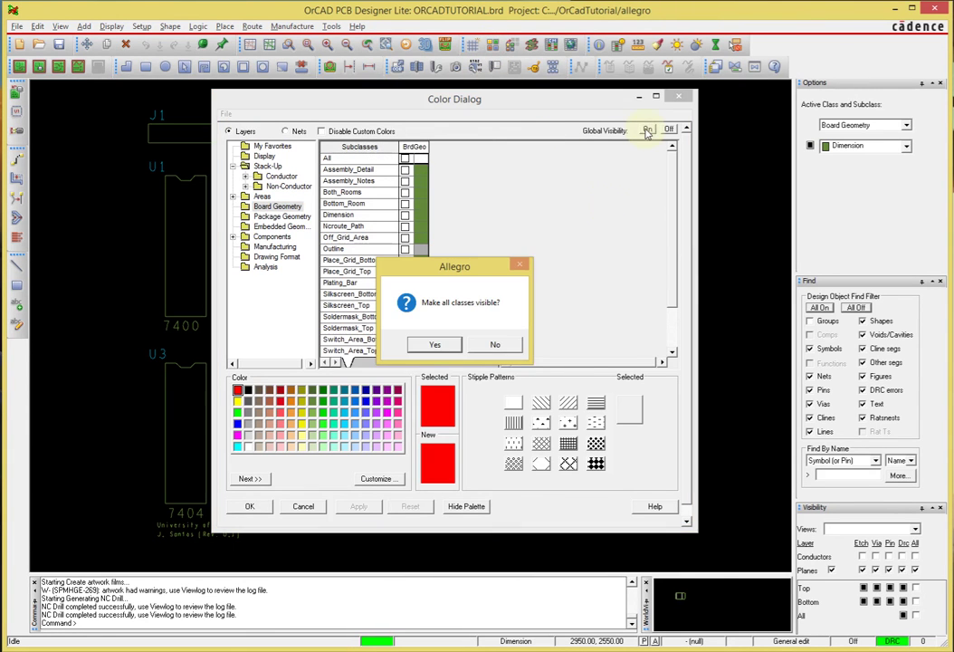
click(434, 344)
click(360, 508)
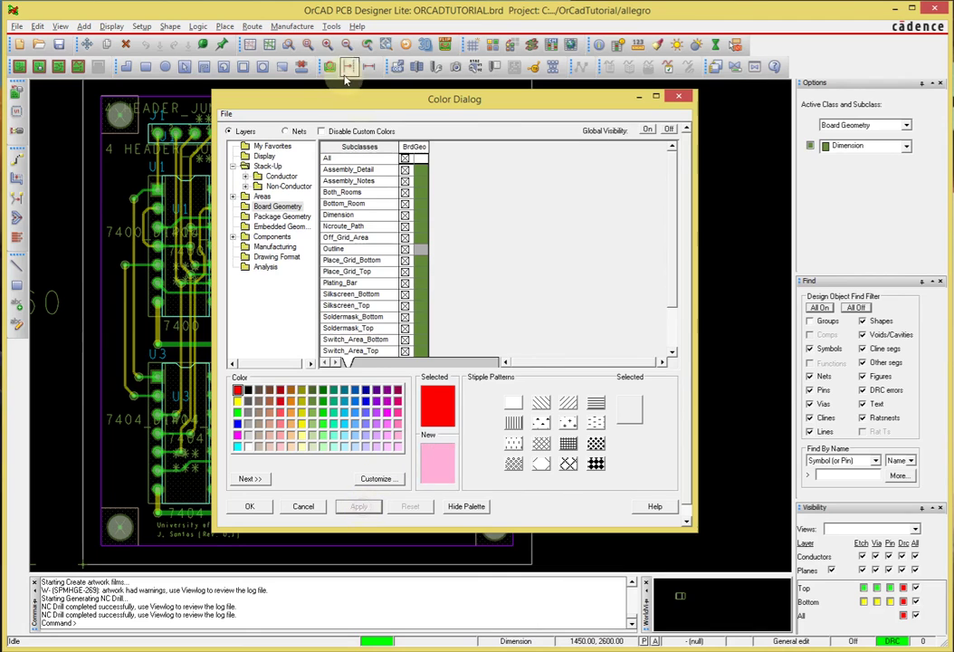
drag(352, 102, 912, 108)
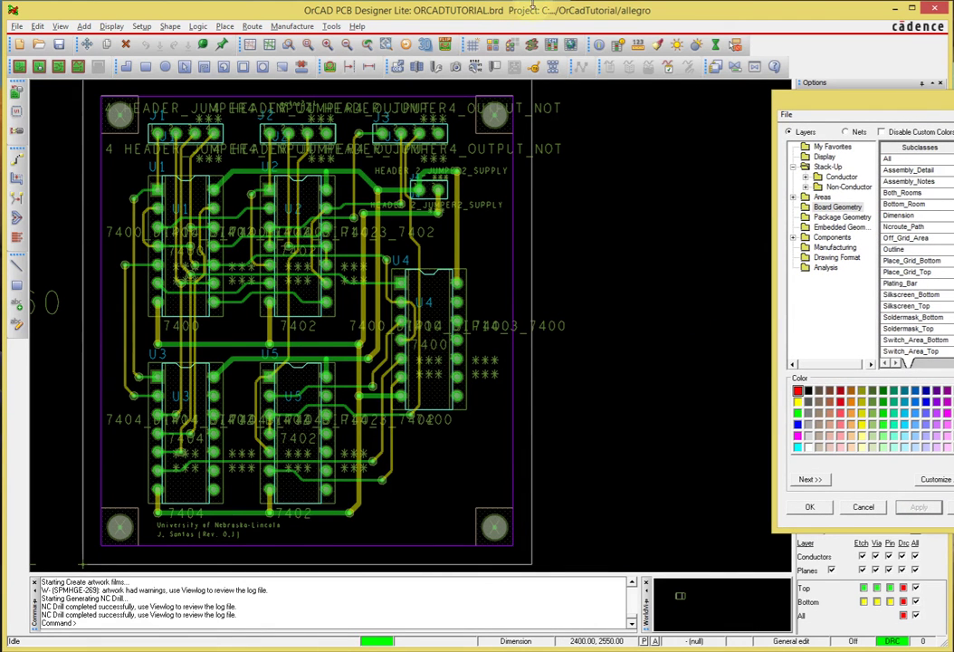
drag(783, 98, 460, 14)
key(Return)
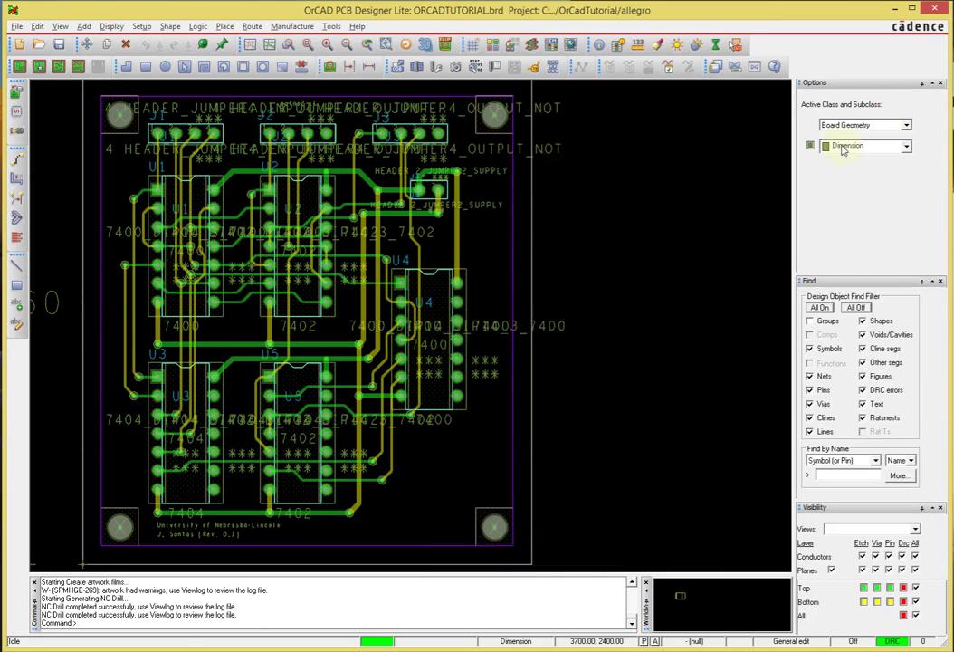
Step: Open the board file ORCADTUTORIAL_final.brd, saving the changes made to ORCADTUTORIAL.brd
click(17, 27)
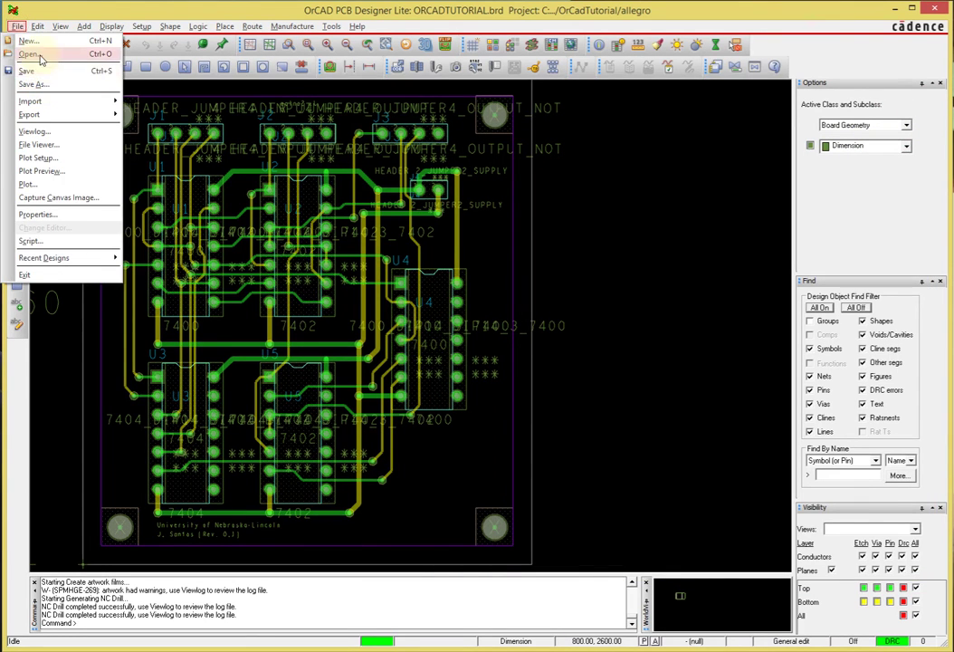
click(39, 58)
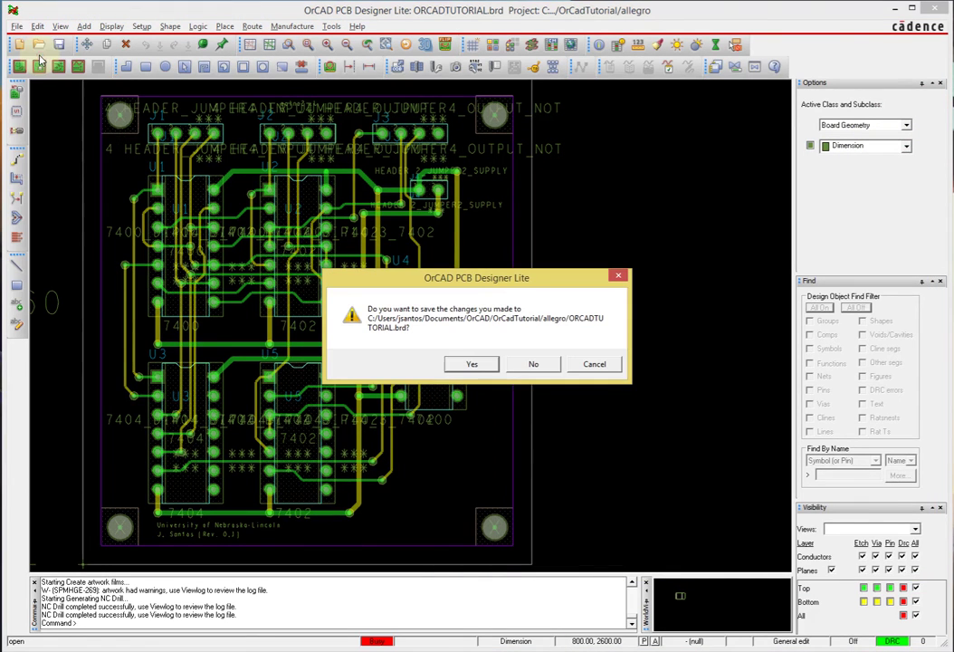
click(473, 364)
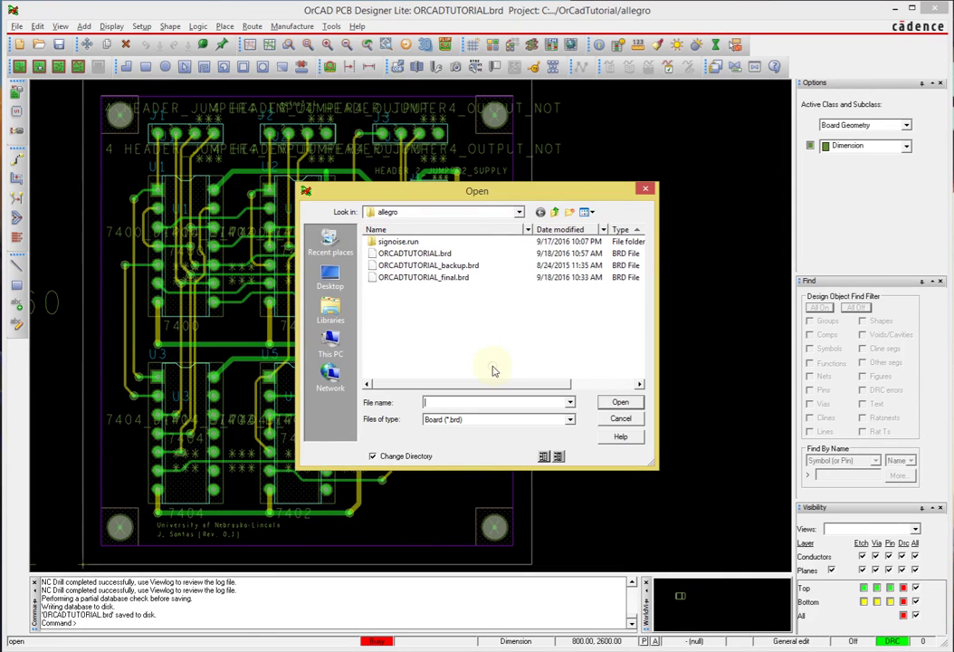
click(457, 278)
click(620, 401)
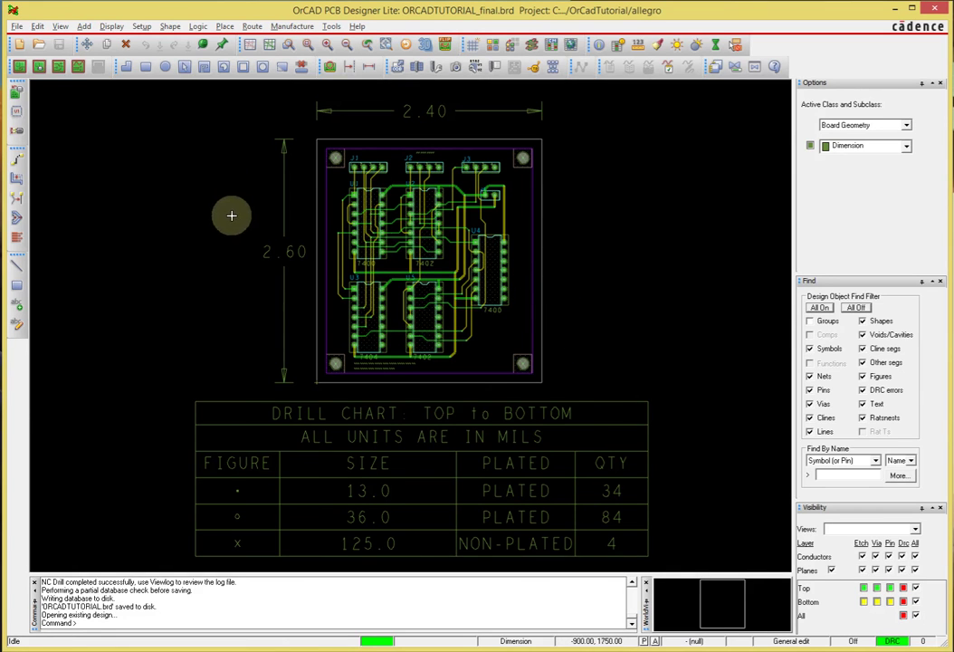
Step: Save the open board as ORCADTUTORIAL.brd in the allegro folder, overwriting the existing file
click(17, 27)
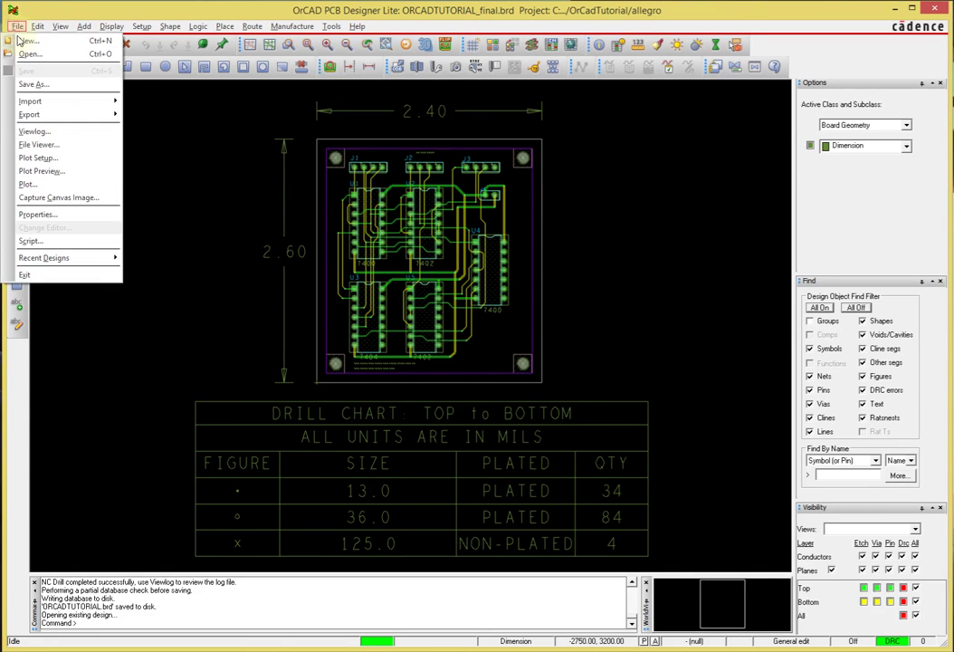
click(56, 88)
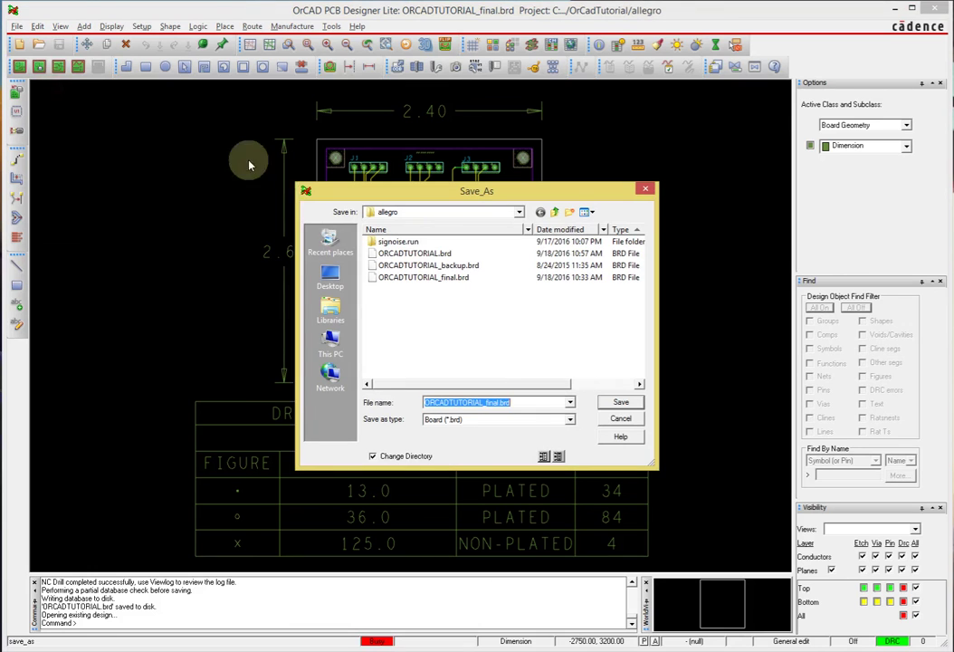
click(426, 253)
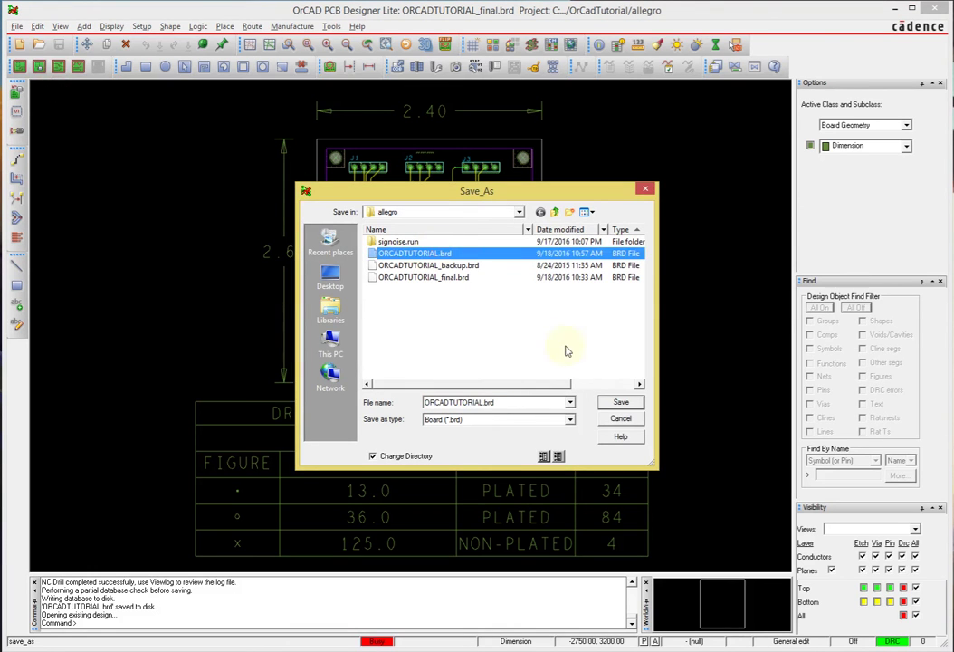
click(620, 403)
click(533, 360)
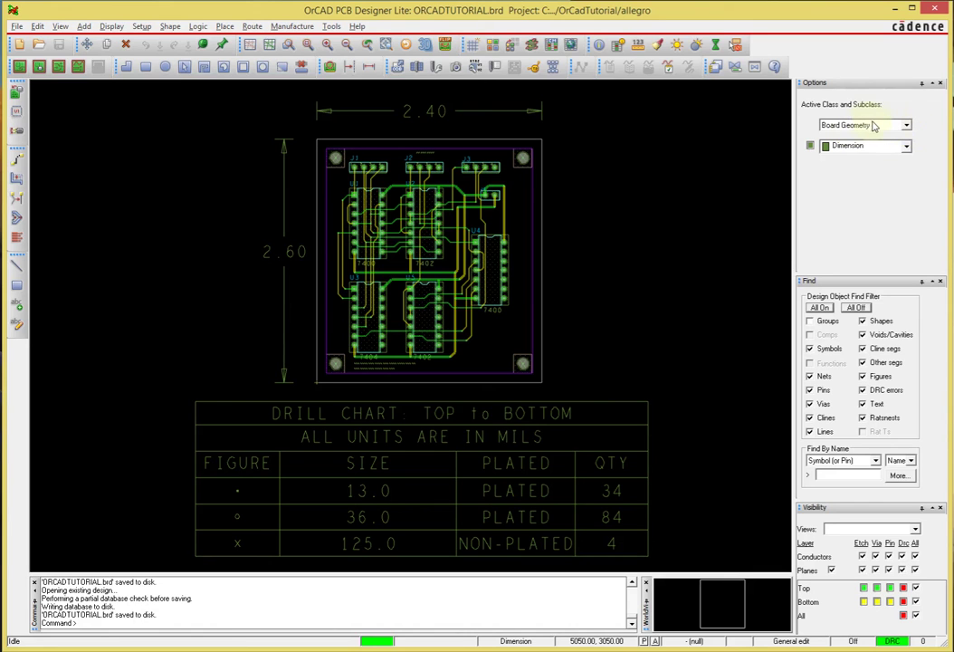
Step: Set the active subclass of the Board Geometry class to Outline
click(906, 147)
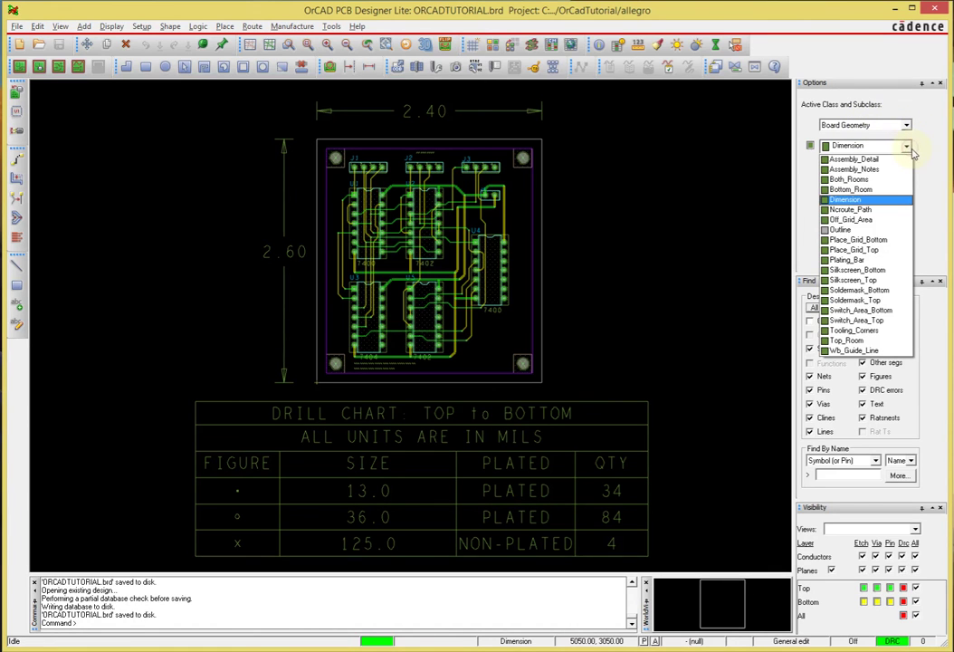
click(880, 229)
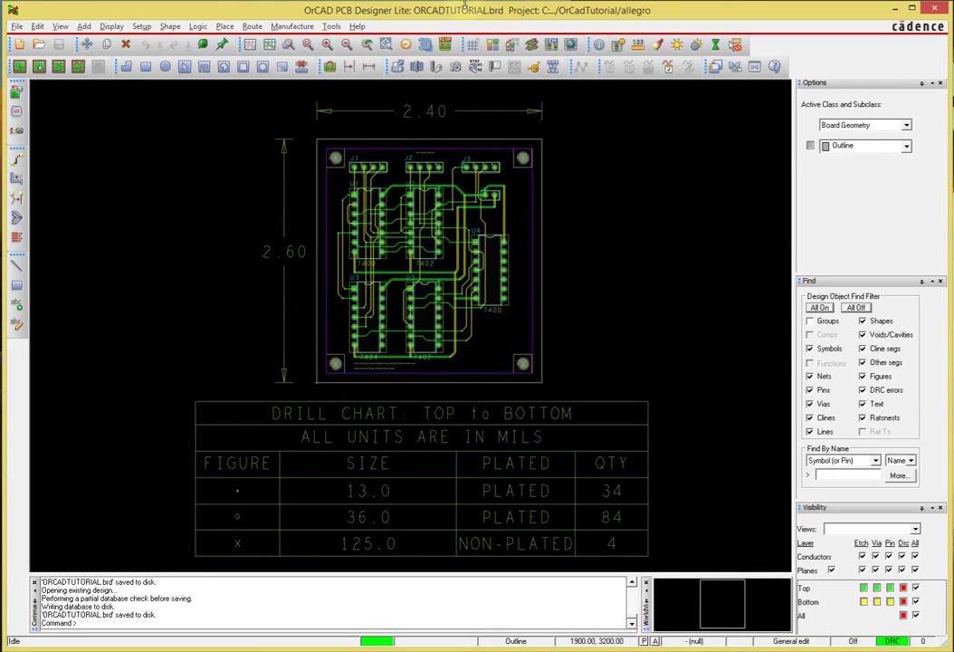
Step: Open the artwork settings and review the general parameters and the available films
click(456, 69)
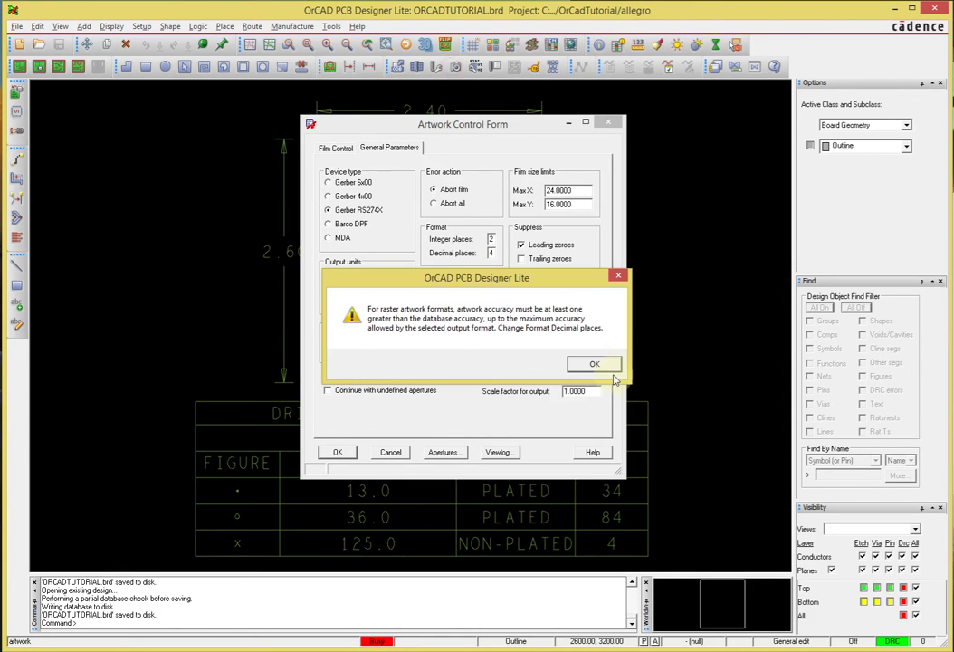
click(602, 363)
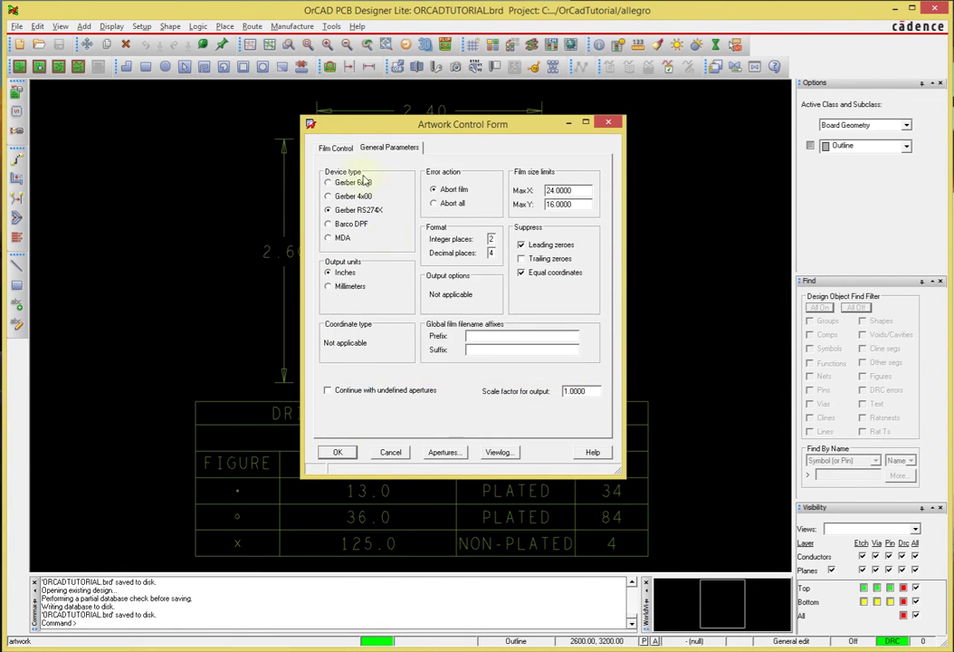
click(337, 149)
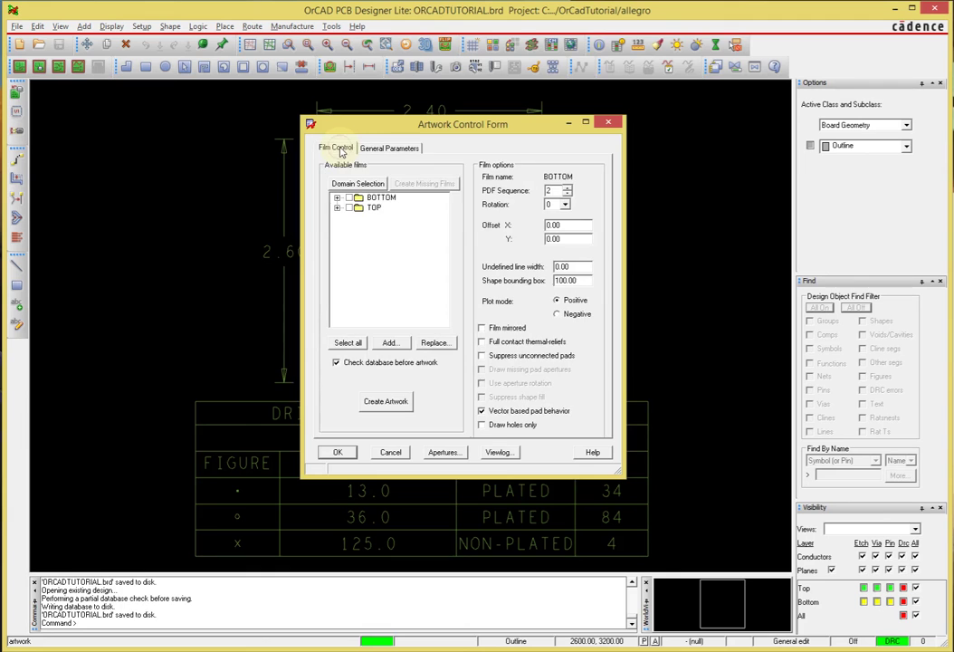
click(394, 148)
click(336, 147)
click(385, 149)
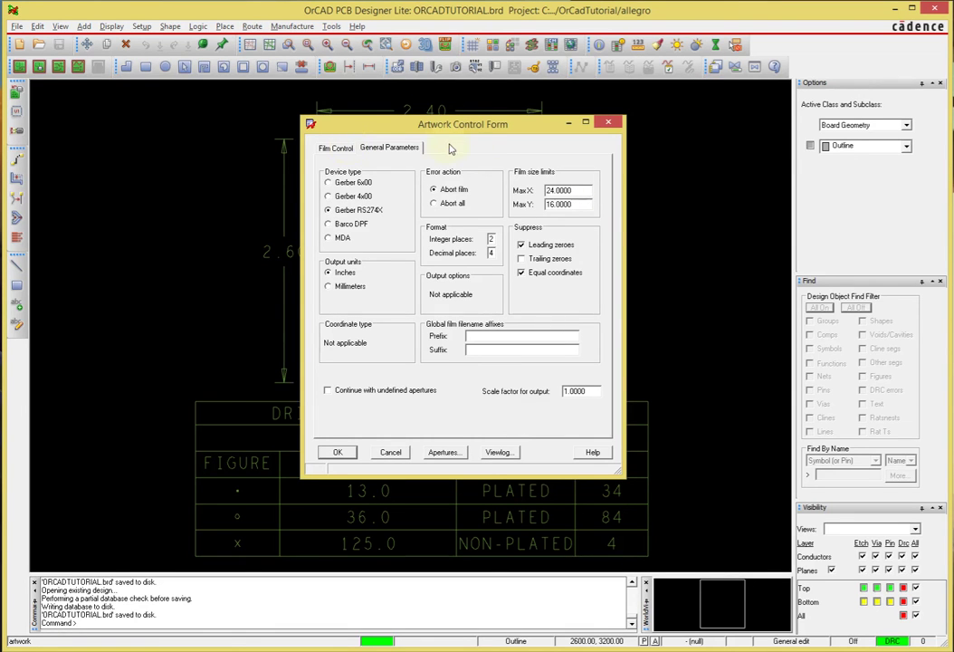
click(334, 148)
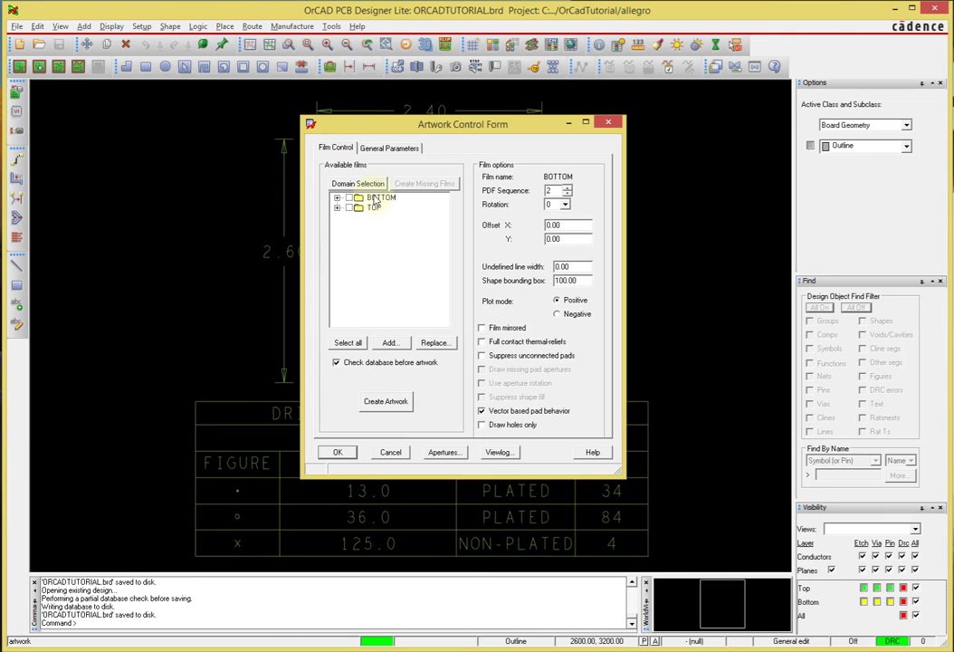
drag(545, 132, 563, 168)
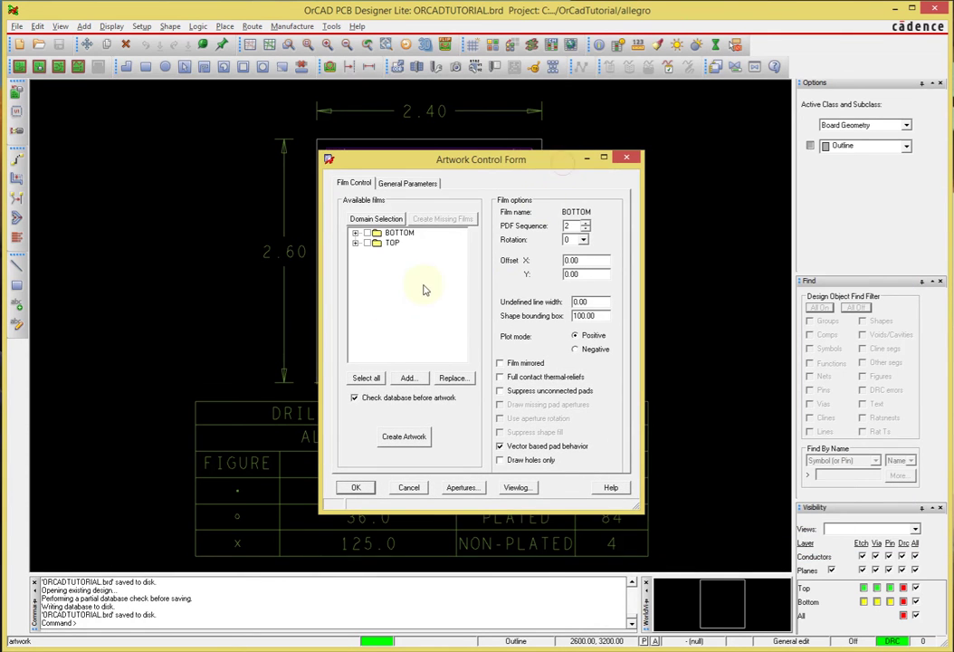
Step: Make all classes invisible except the Outline subclass of Board Geometry and apply the visibility change
click(490, 45)
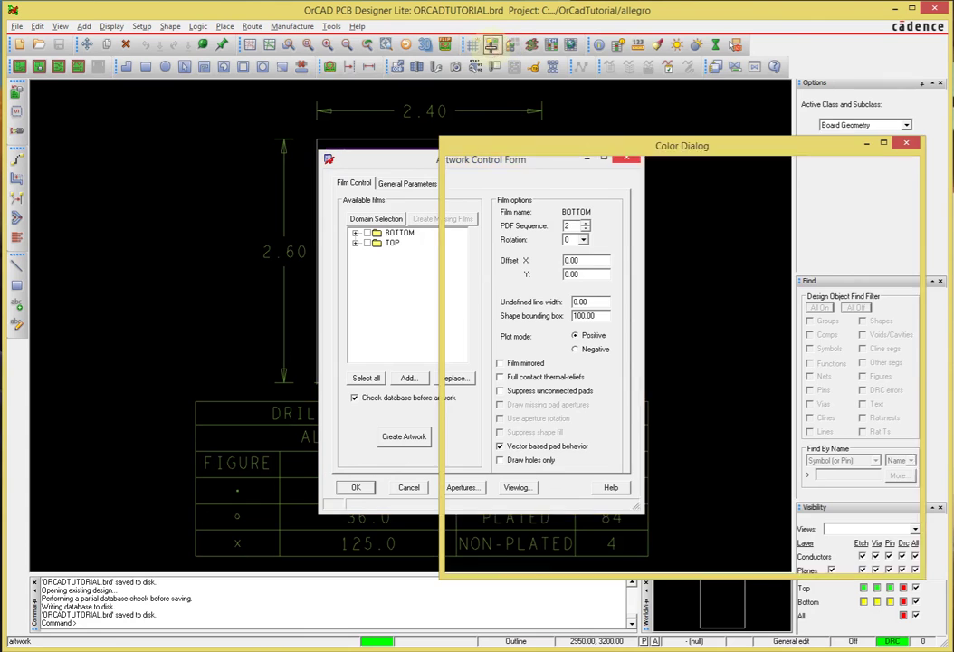
drag(543, 149, 482, 141)
click(831, 169)
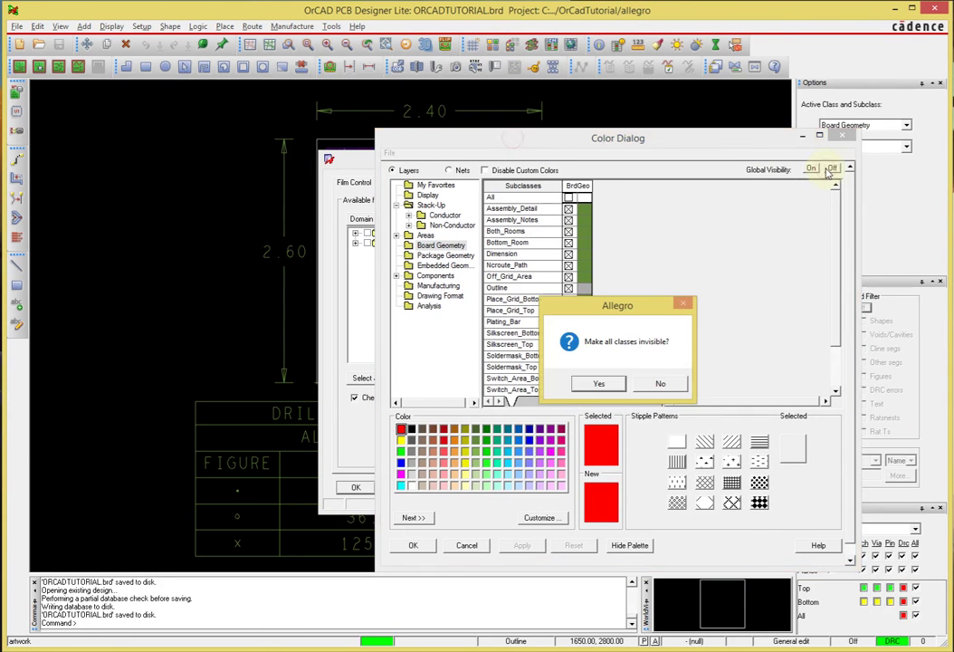
click(606, 383)
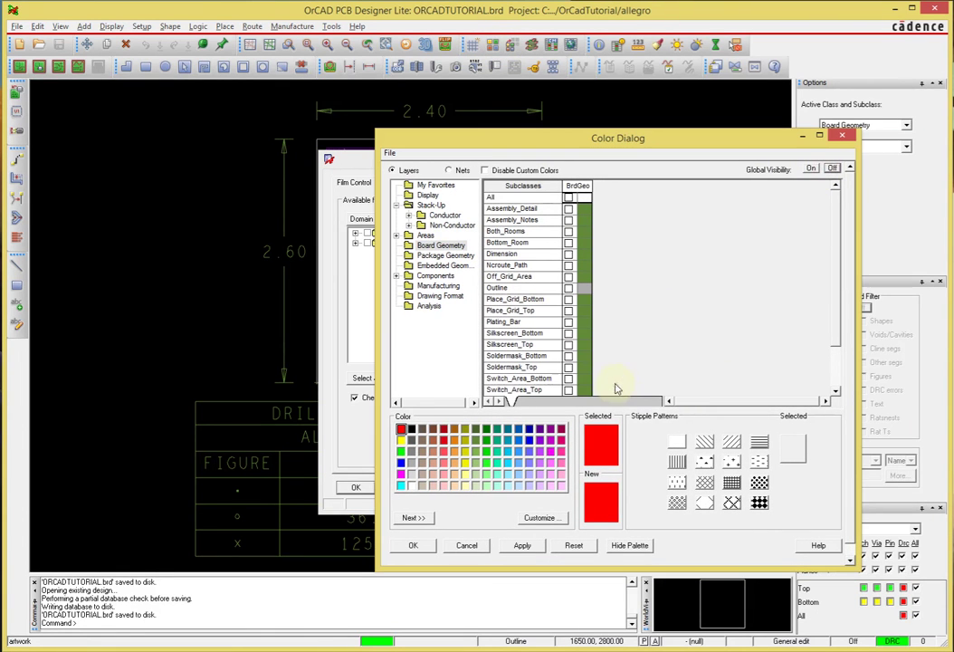
click(523, 546)
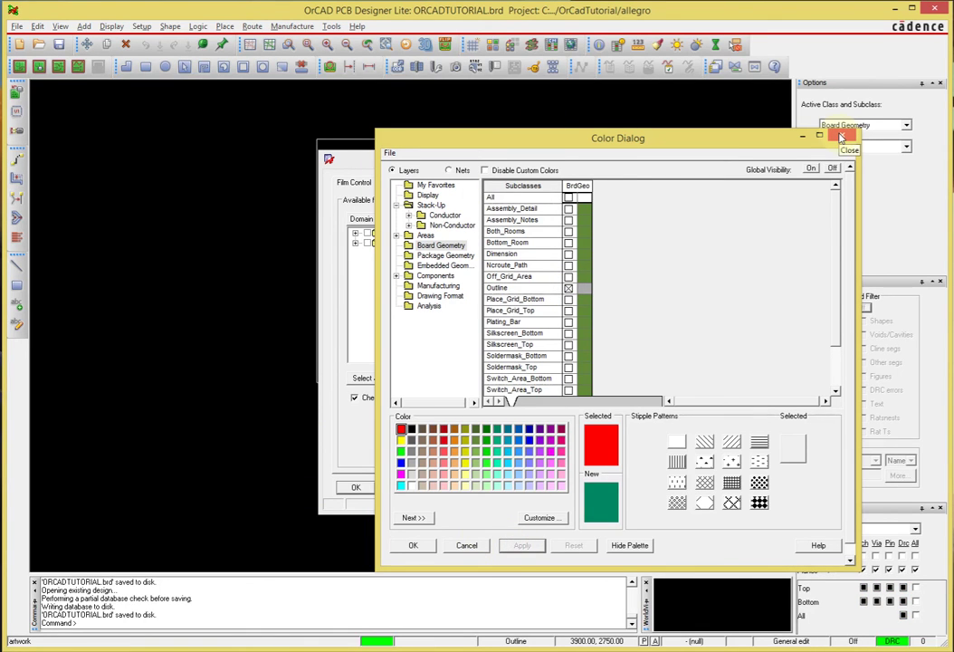
click(841, 138)
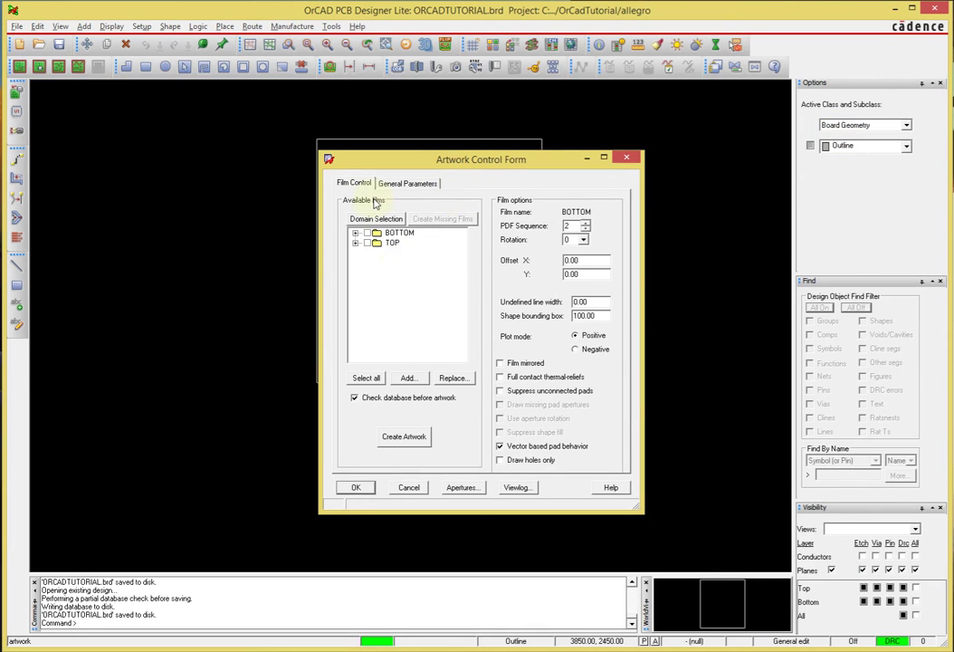
Step: Add a new artwork film named BoardOutline from the displayed board outline
right_click(391, 244)
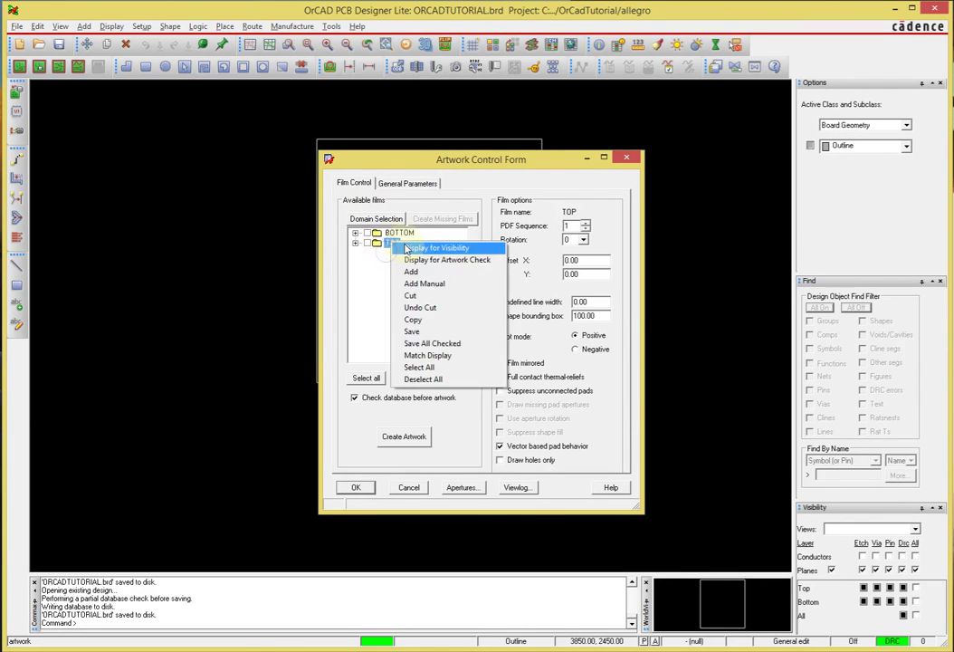
click(412, 272)
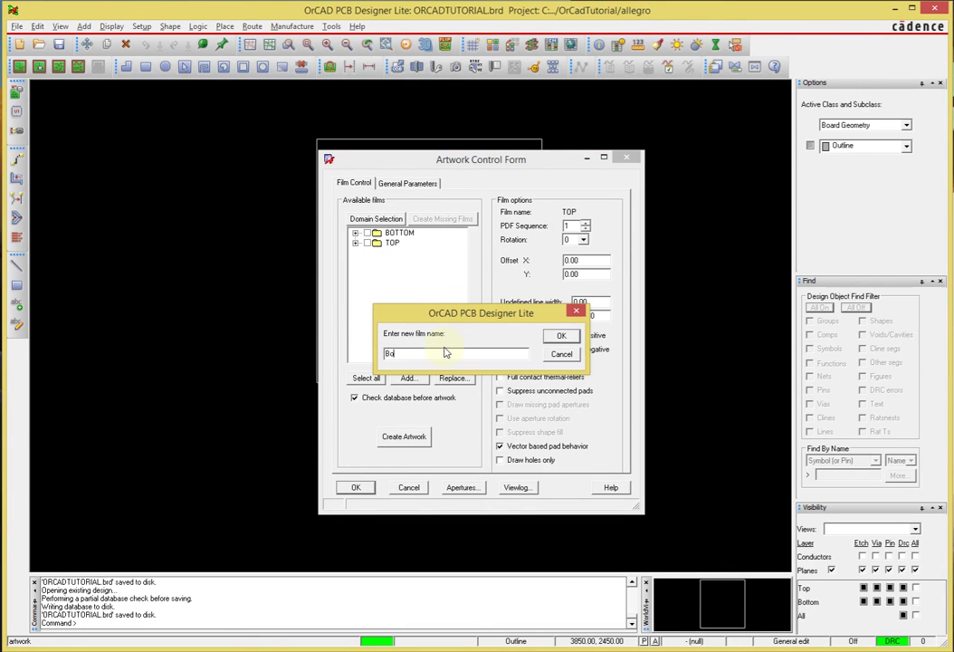
key(Return)
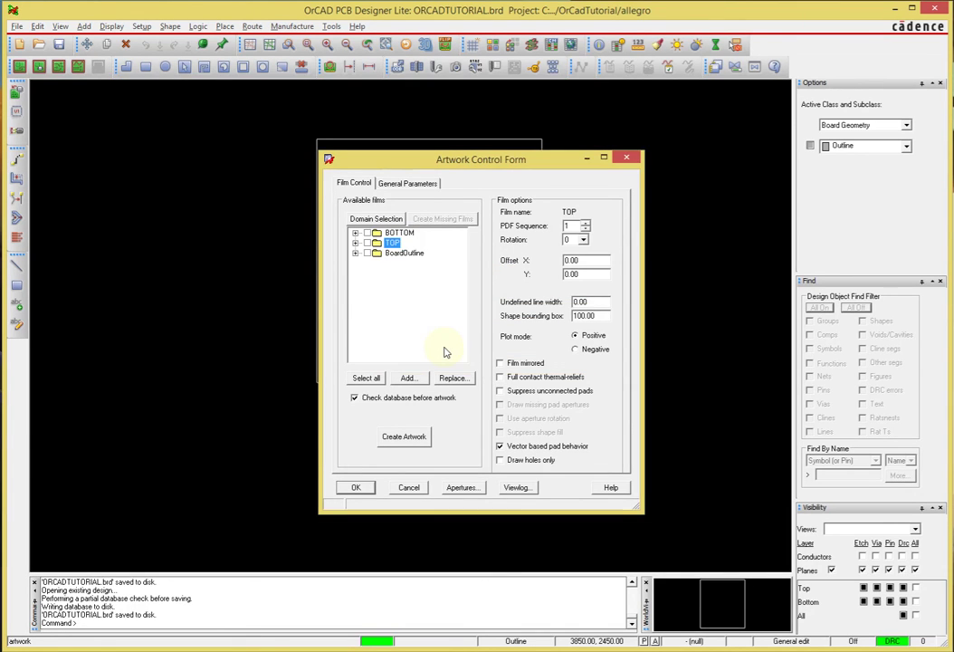
Step: Set the BoardOutline film's undefined line width to 7 and create the artwork for that film only
click(404, 252)
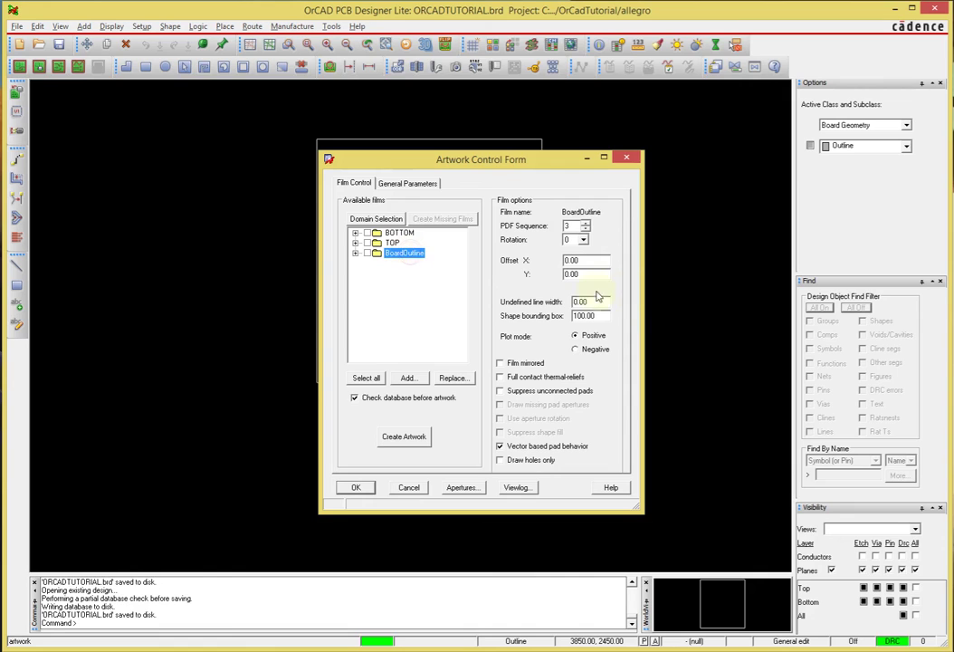
drag(597, 302, 548, 303)
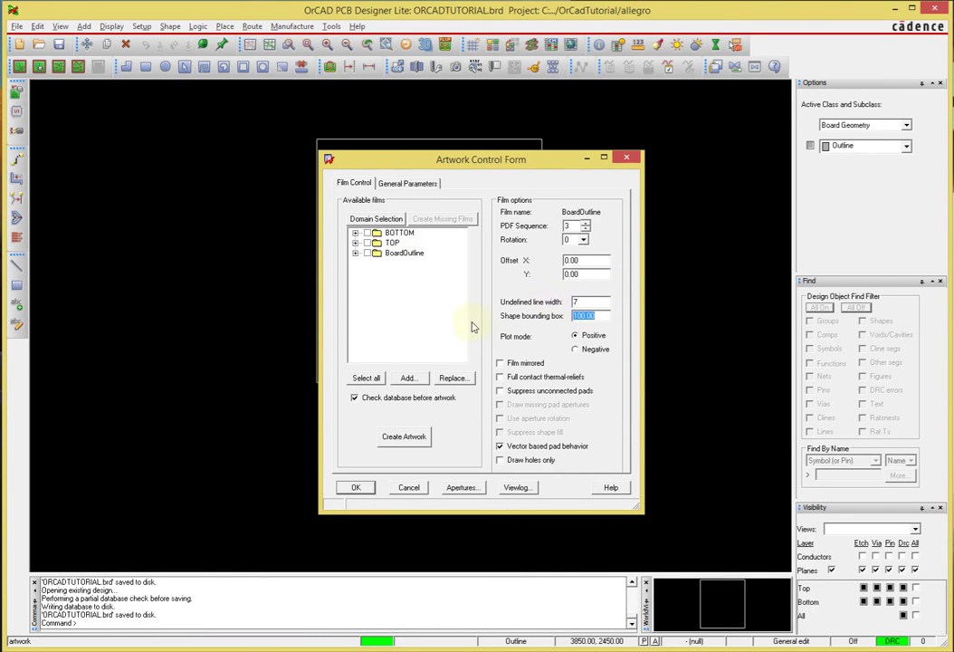
click(367, 253)
click(409, 440)
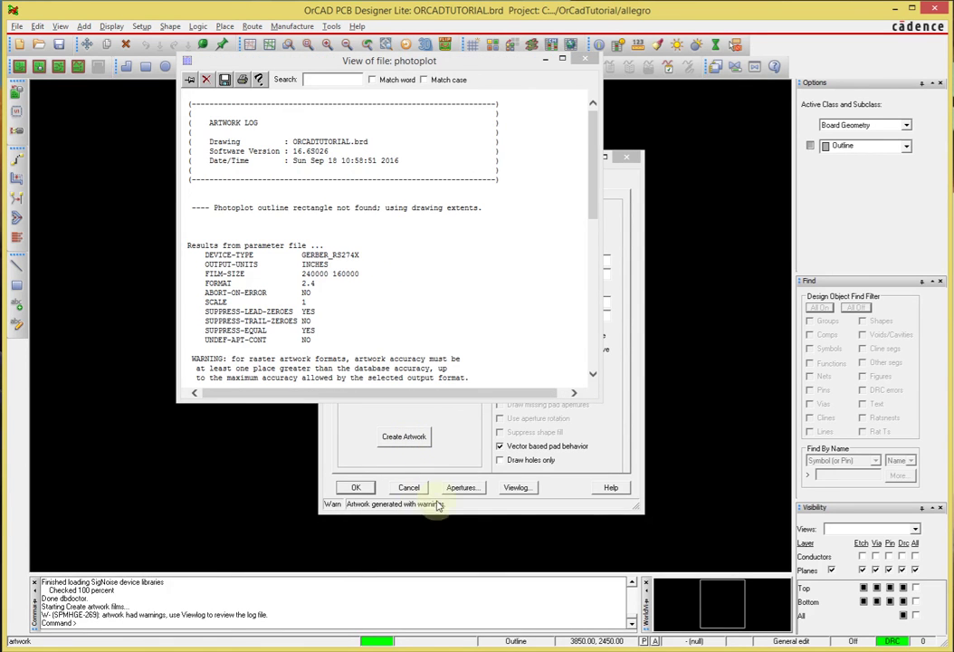
click(586, 62)
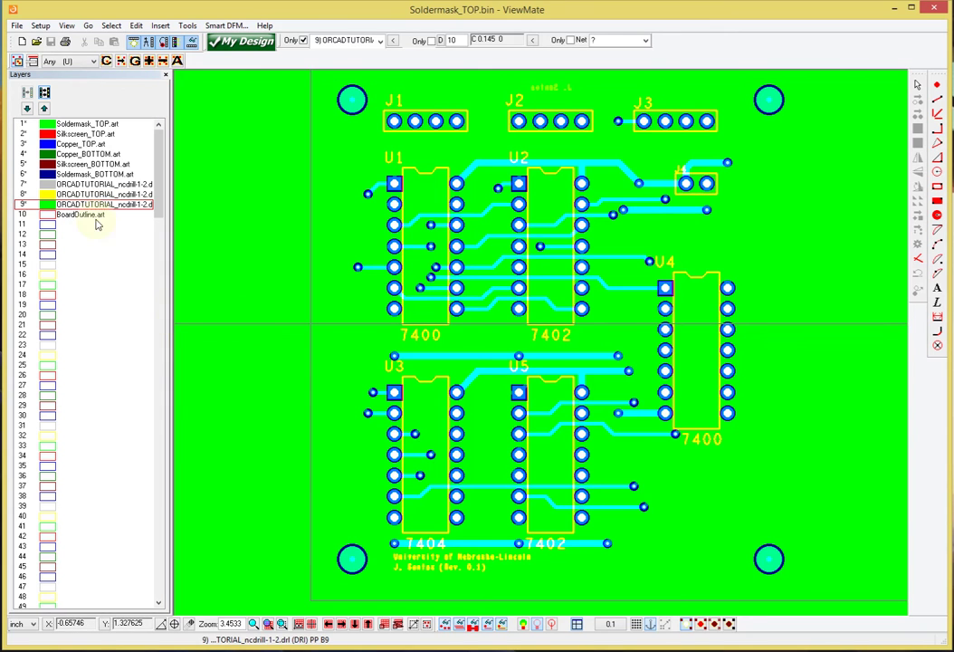
Step: Switch to ViewMate and import the Gerber file BoardOutline.art from the allegro folder into layer 10
click(90, 216)
right_click(92, 220)
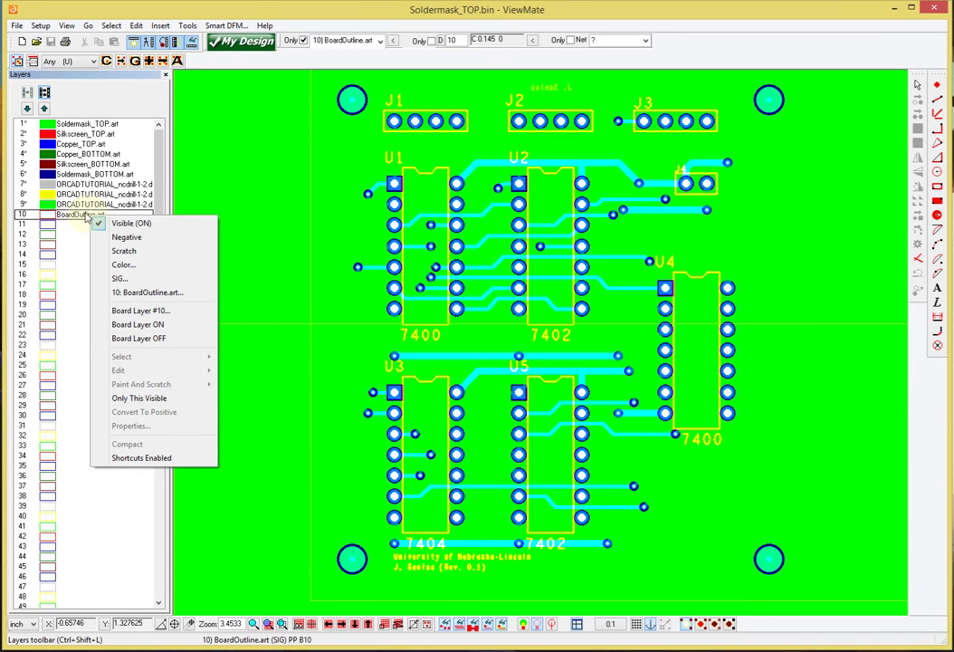
click(72, 220)
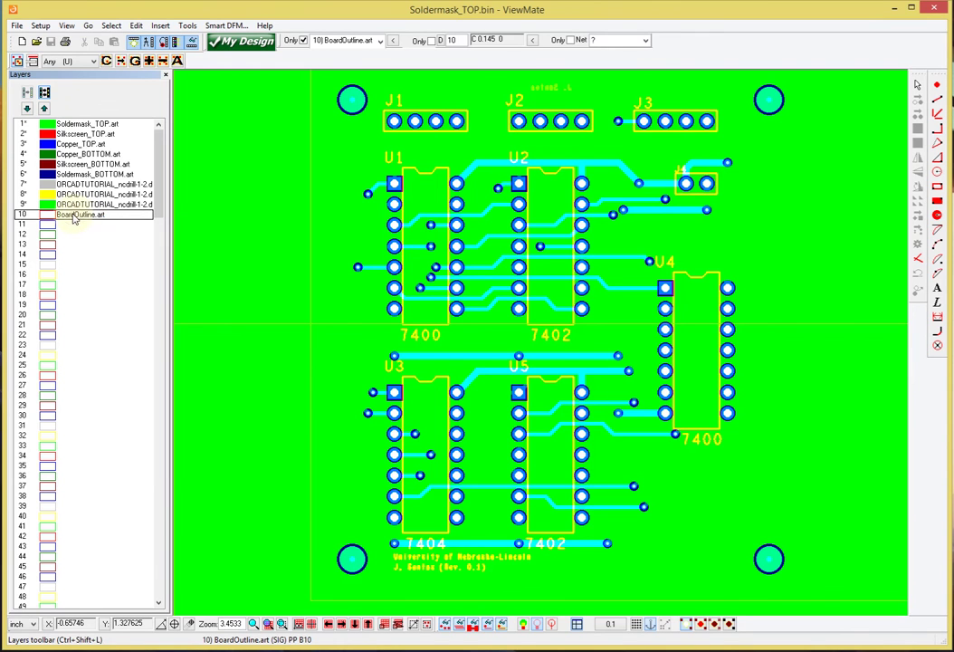
click(17, 25)
mouse_move(73, 170)
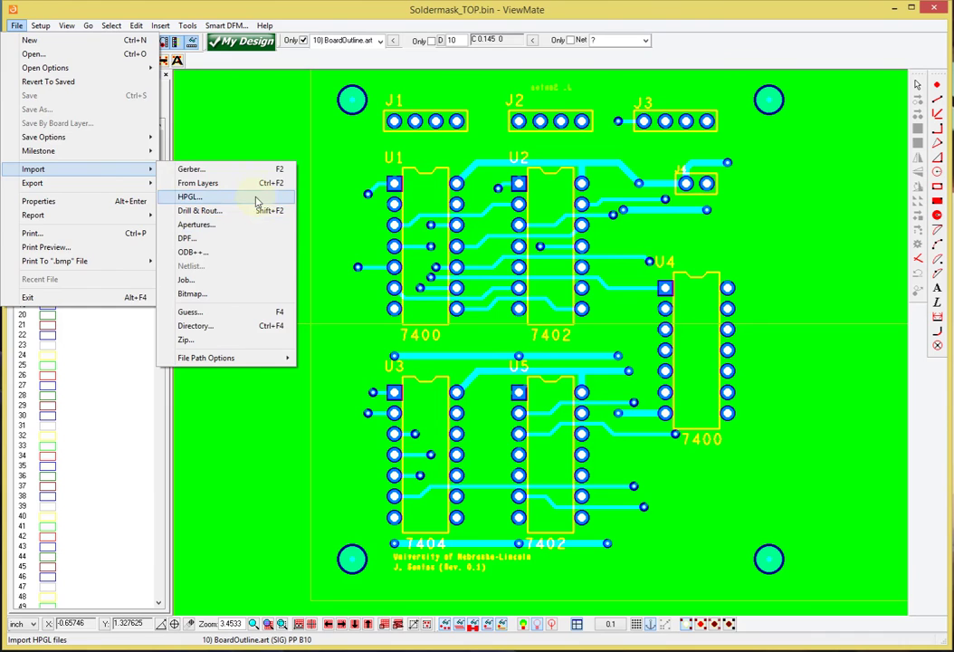
click(238, 169)
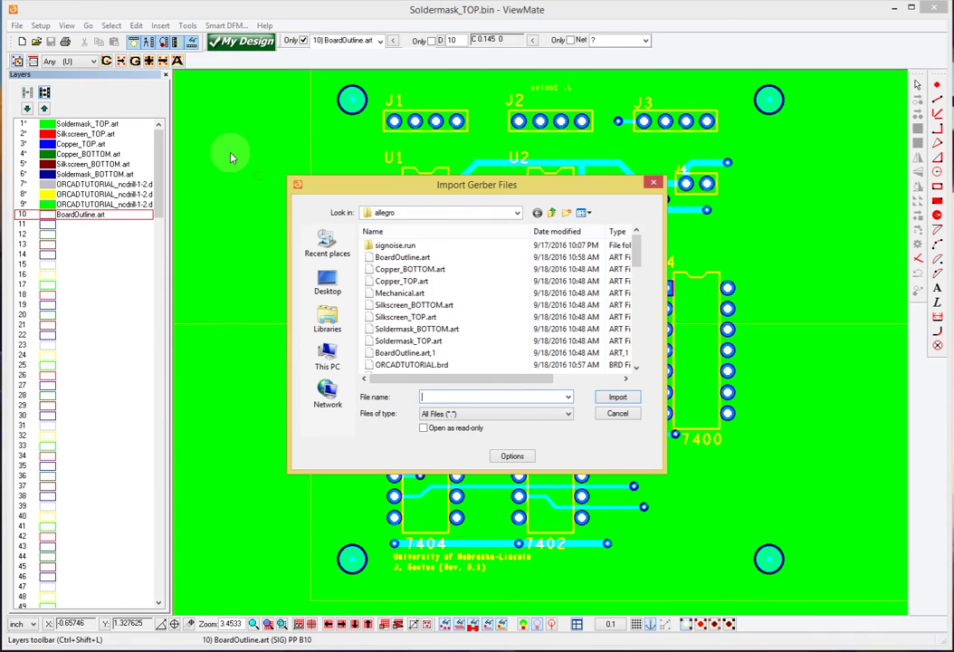
click(402, 257)
click(619, 397)
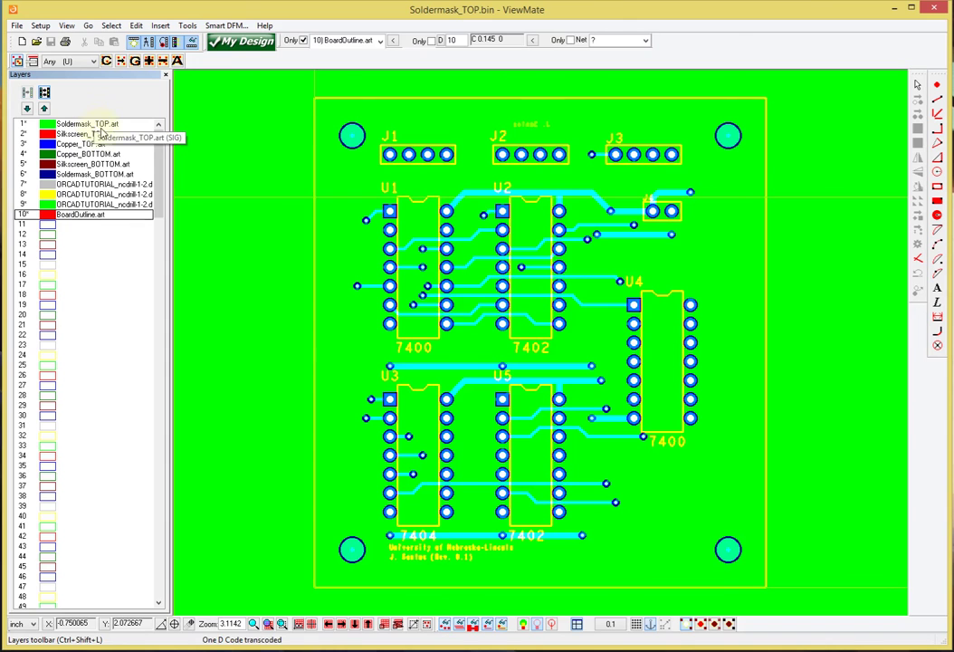
Step: Turn off the negative display of the Soldermask_TOP.art layer
right_click(91, 123)
click(134, 148)
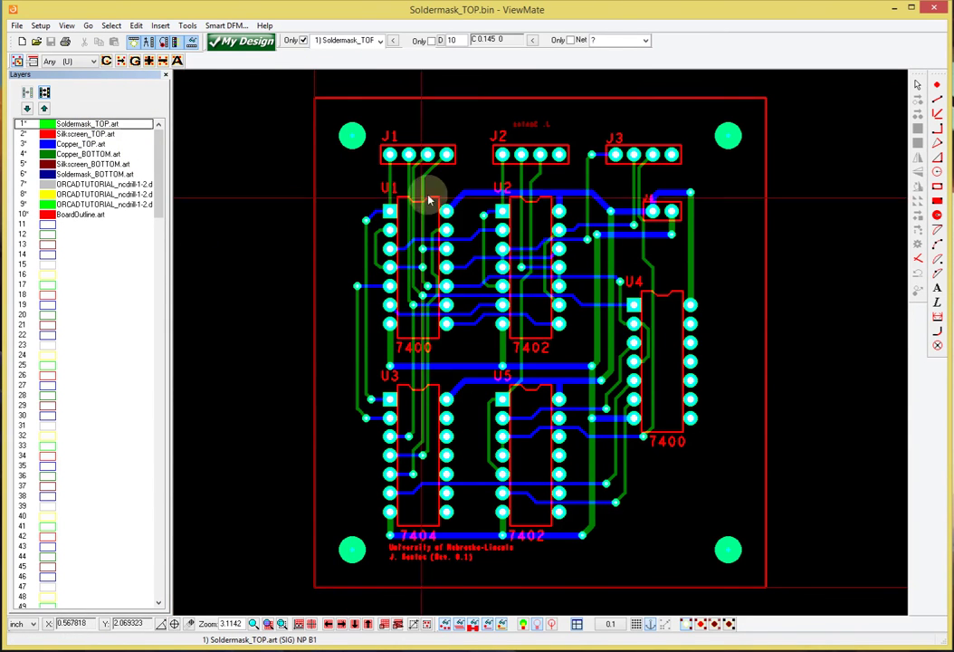
Step: Switch back to OrCAD PCB Designer and examine the BoardOutline film settings and the outline on the board
click(893, 11)
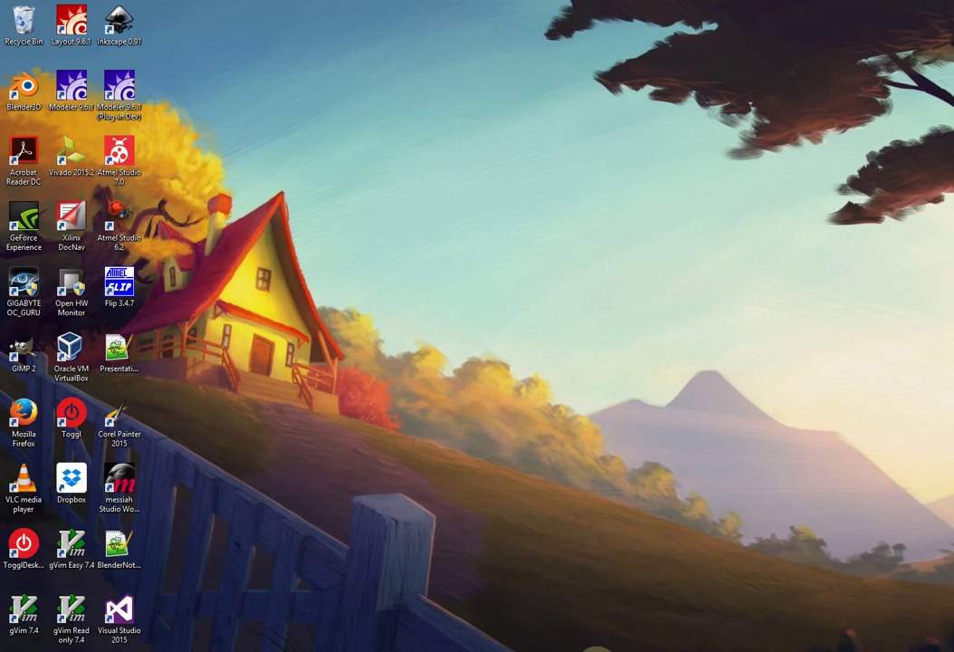
click(582, 651)
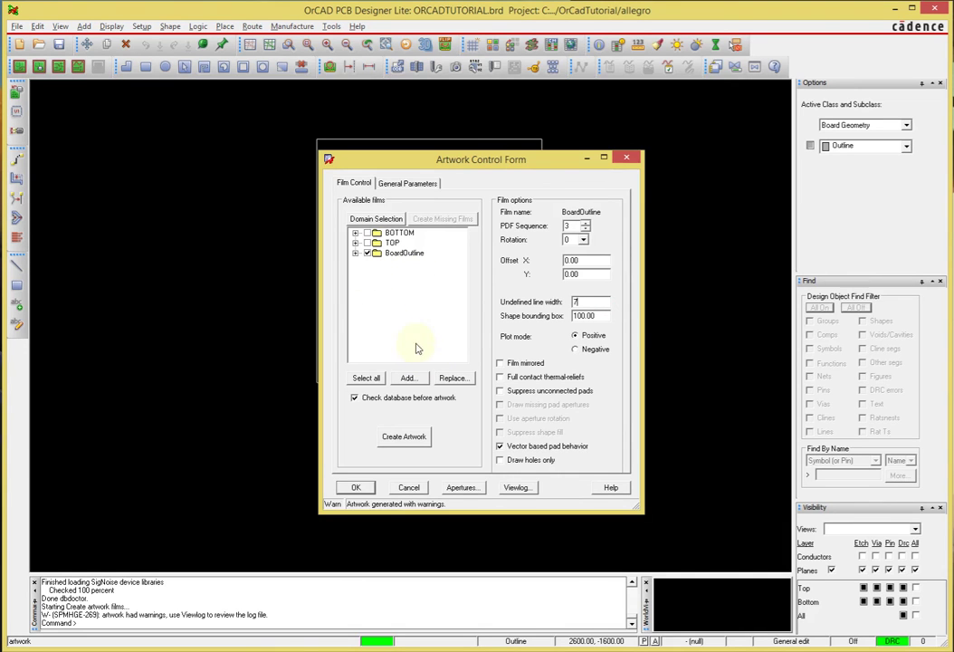
mouse_move(549, 162)
mouse_down()
mouse_move(481, 137)
mouse_move(541, 148)
mouse_up()
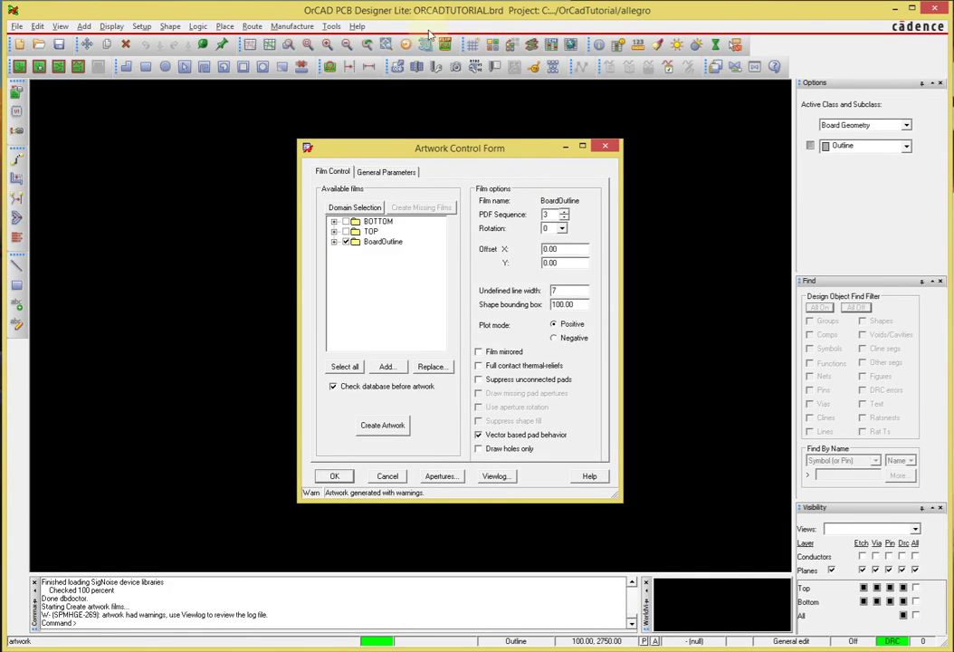
click(379, 277)
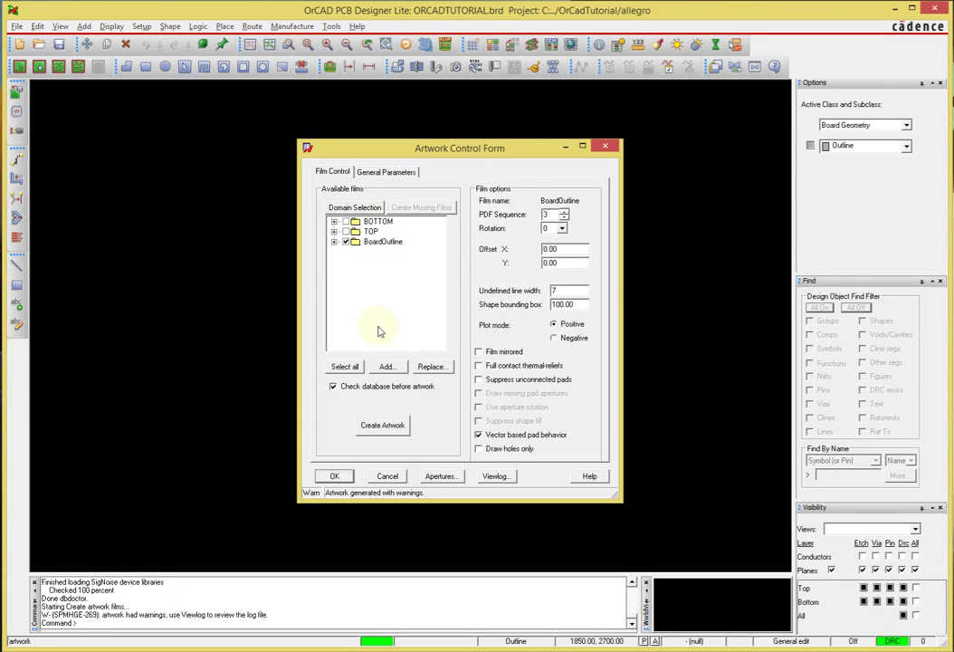
mouse_move(480, 149)
mouse_down()
mouse_move(456, 144)
mouse_move(476, 147)
mouse_up()
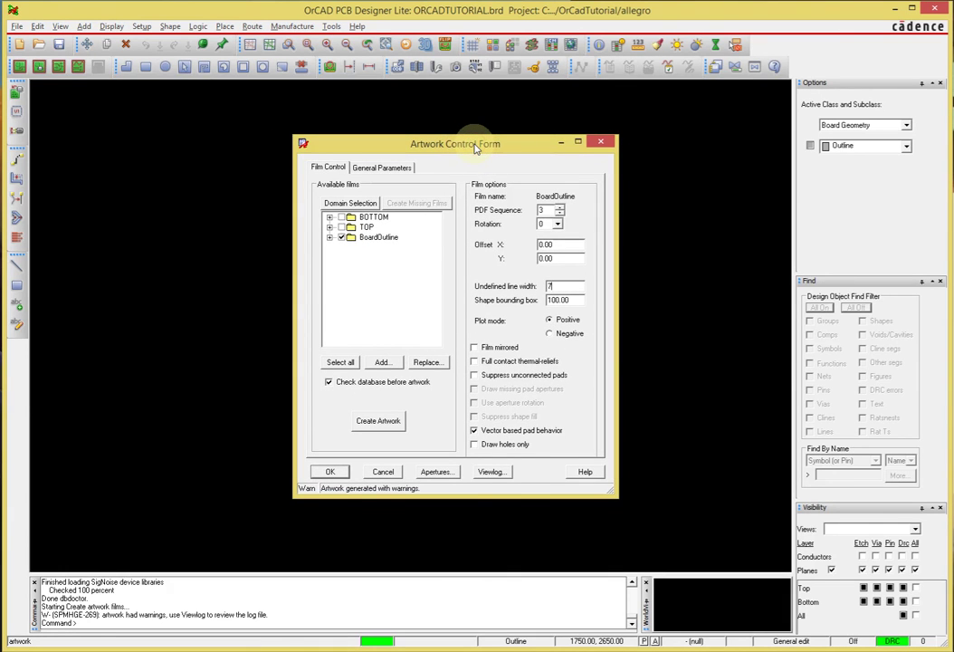
click(368, 239)
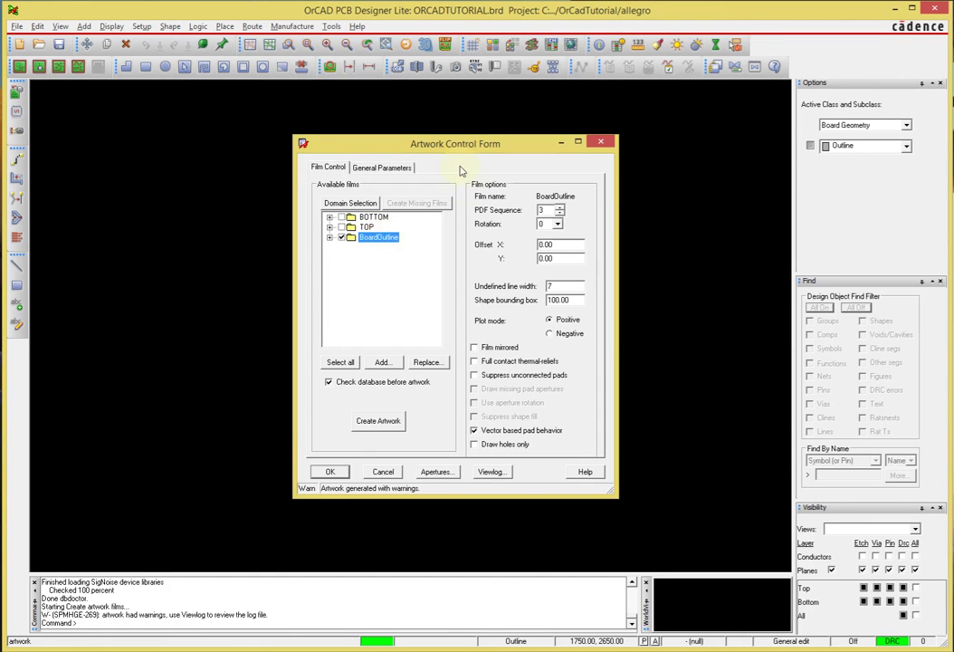
mouse_move(474, 150)
mouse_down()
mouse_move(619, 166)
mouse_move(434, 133)
mouse_move(504, 135)
mouse_move(473, 109)
mouse_move(464, 139)
mouse_up()
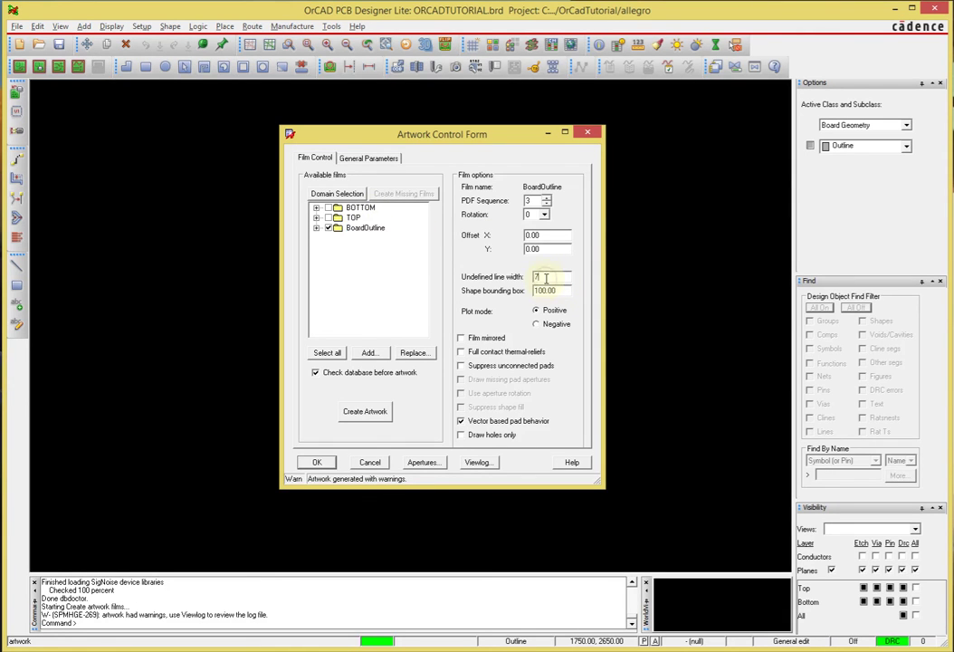
drag(516, 134, 753, 198)
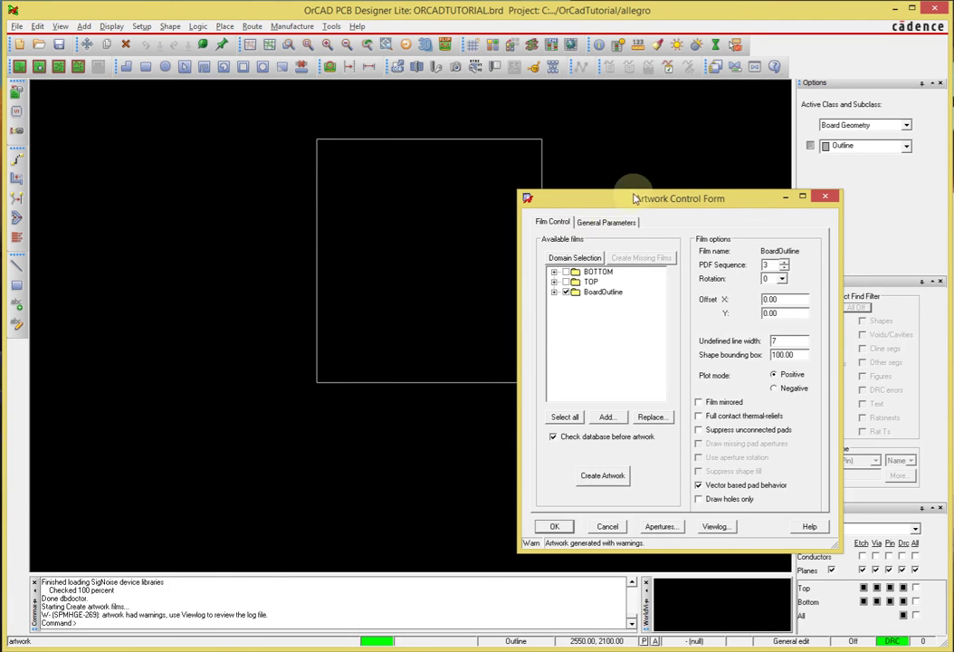
drag(566, 193, 352, 134)
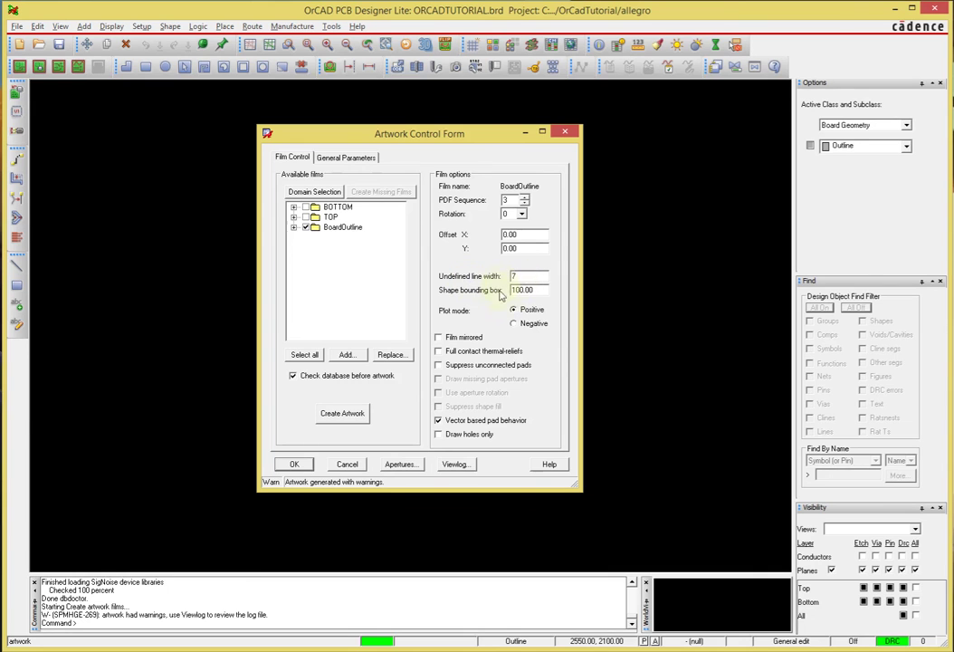
Step: Close the Artwork Control Form and switch back to the imported Gerber layers in ViewMate
drag(481, 132, 515, 120)
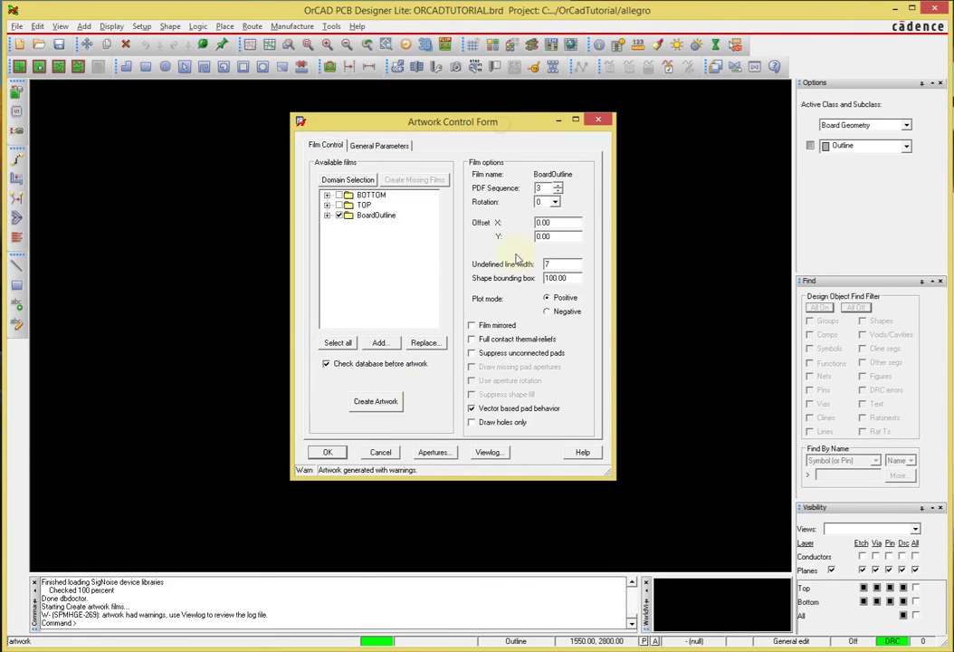
click(599, 121)
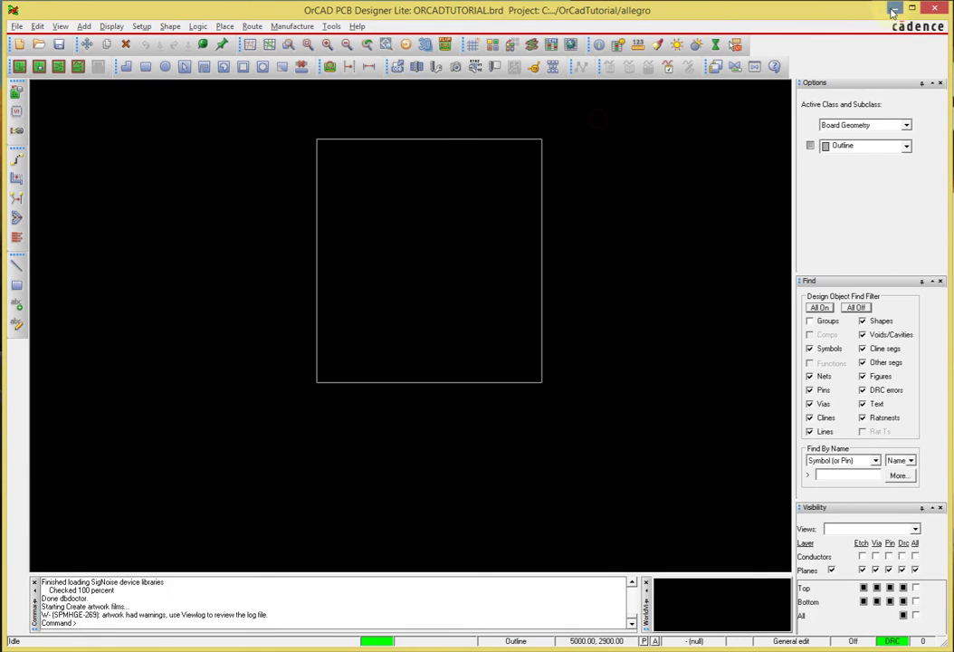
click(893, 9)
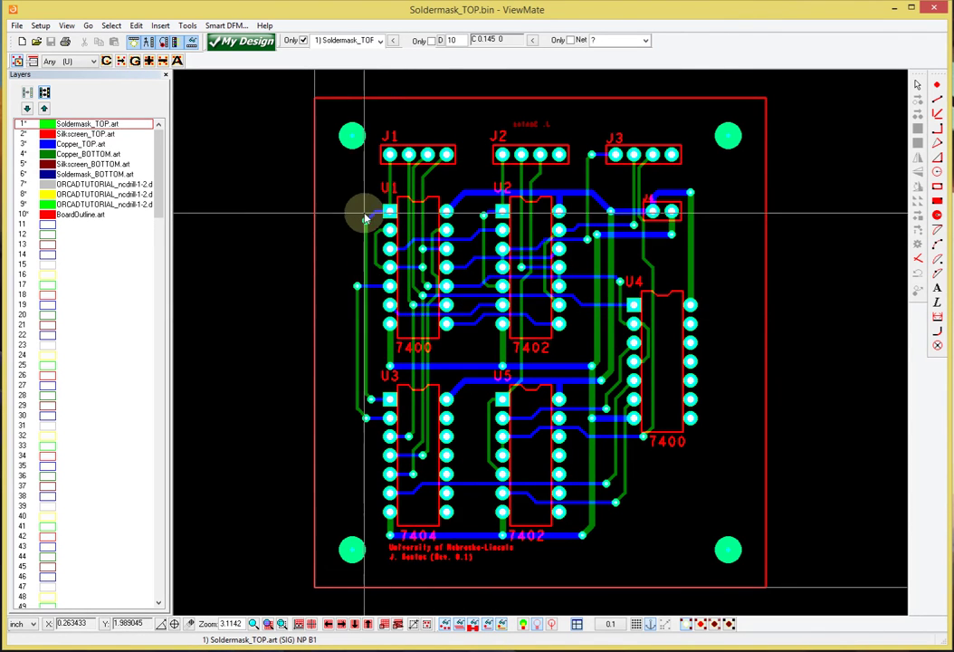
Step: Examine the board outline against the overlaid copper, silkscreen, soldermask and drill layers across the whole board
scroll(385, 217, up, 5)
scroll(702, 308, down, 3)
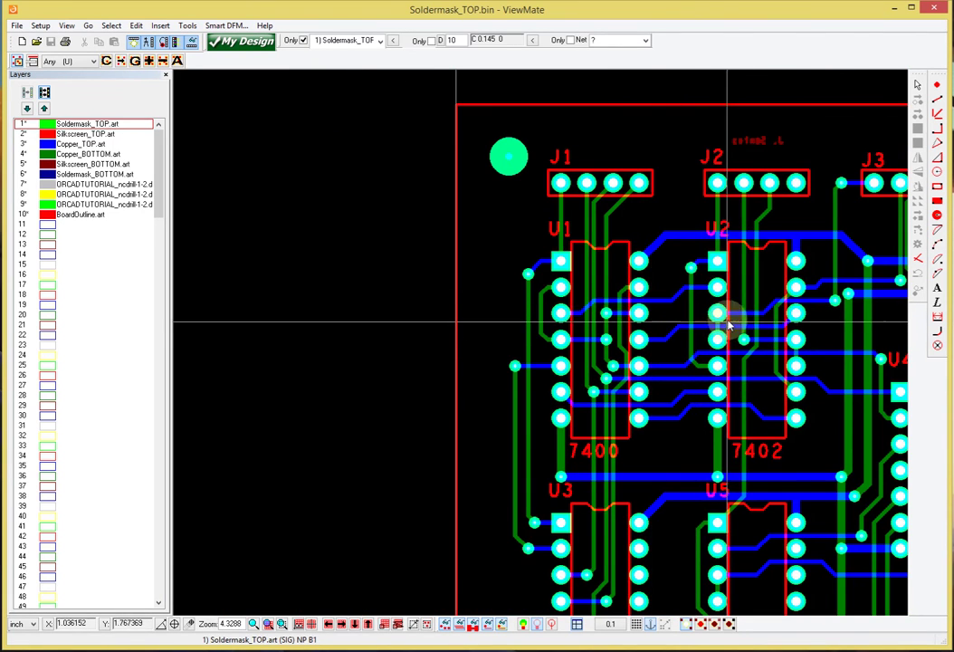
middle_drag(672, 316, 444, 265)
scroll(502, 272, down, 2)
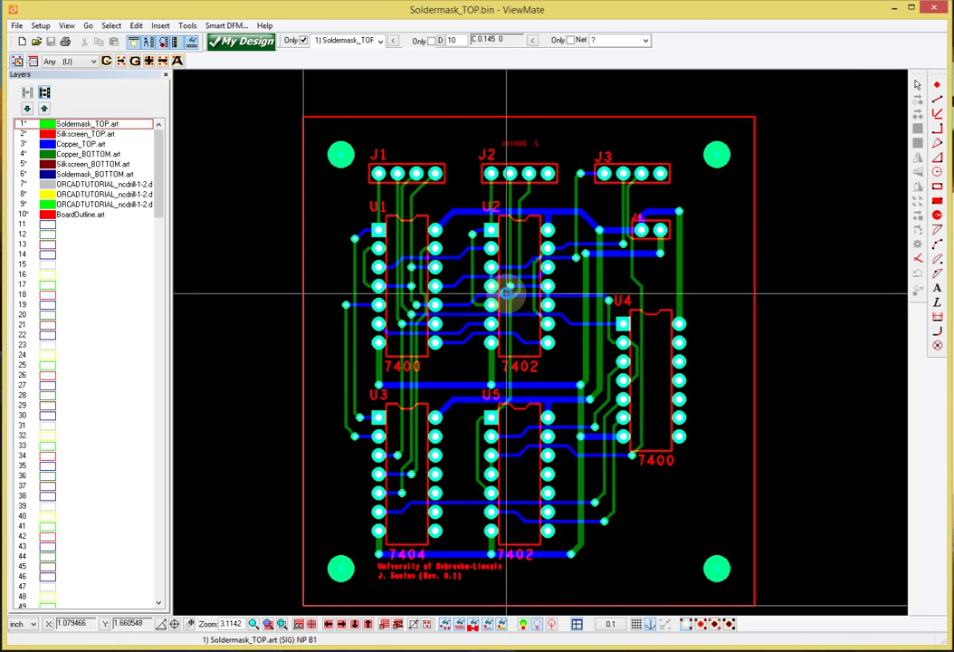
middle_drag(586, 299, 573, 303)
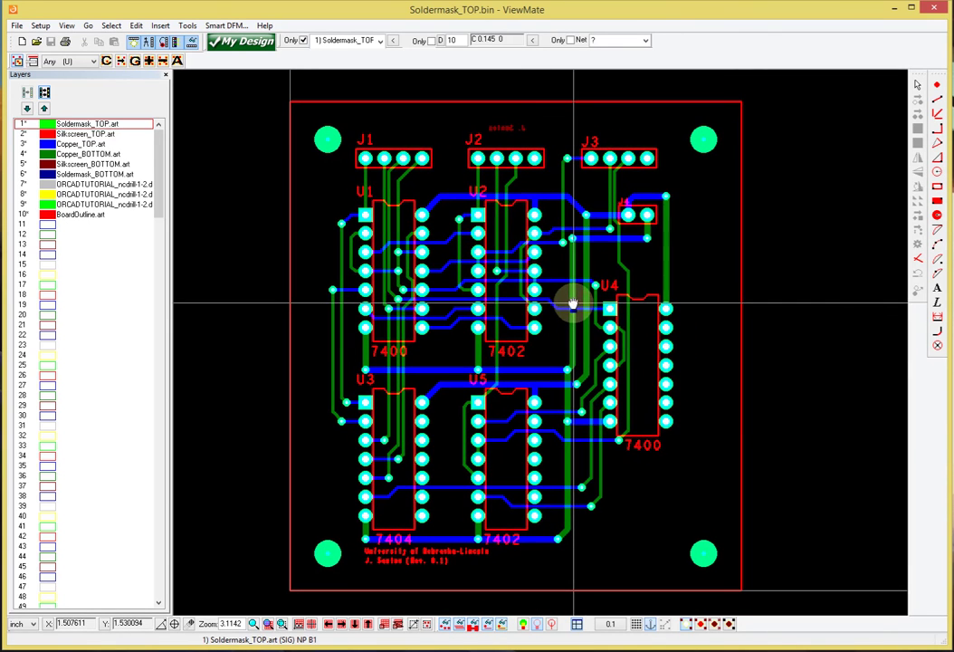